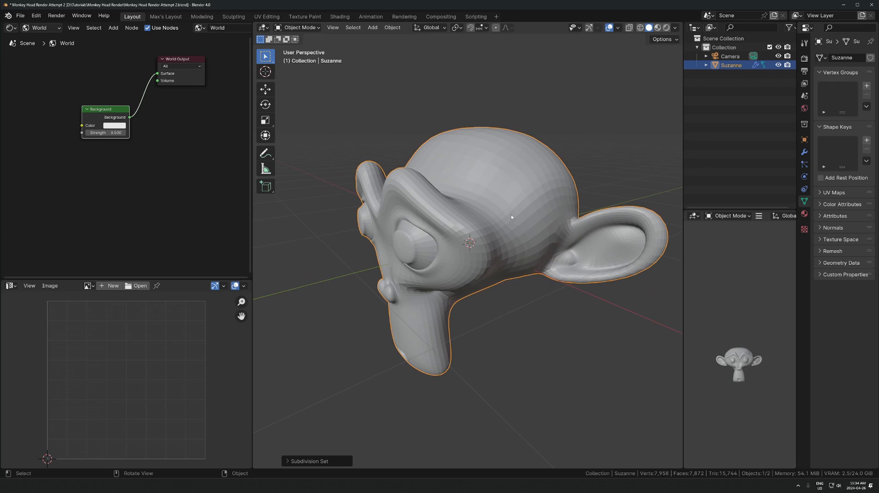
- Tilt the monkey head back by about 36° in the right side view
scroll(511, 215, "down", 3)
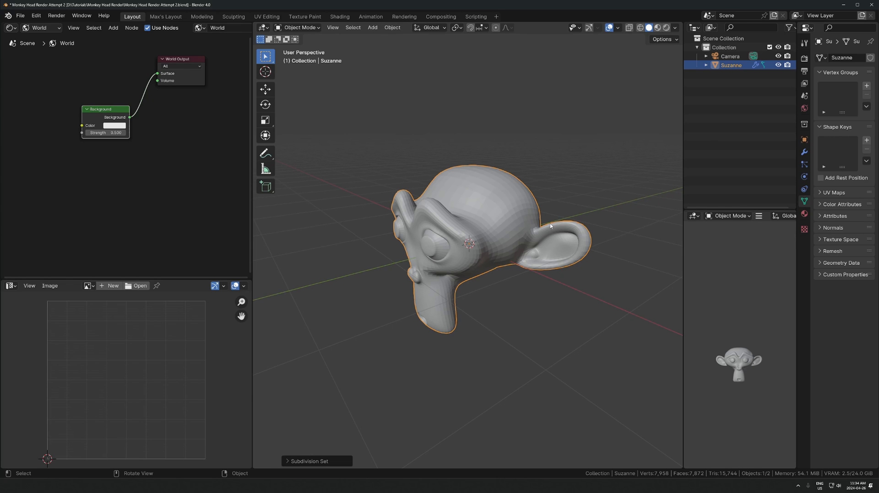
key("KP_3")
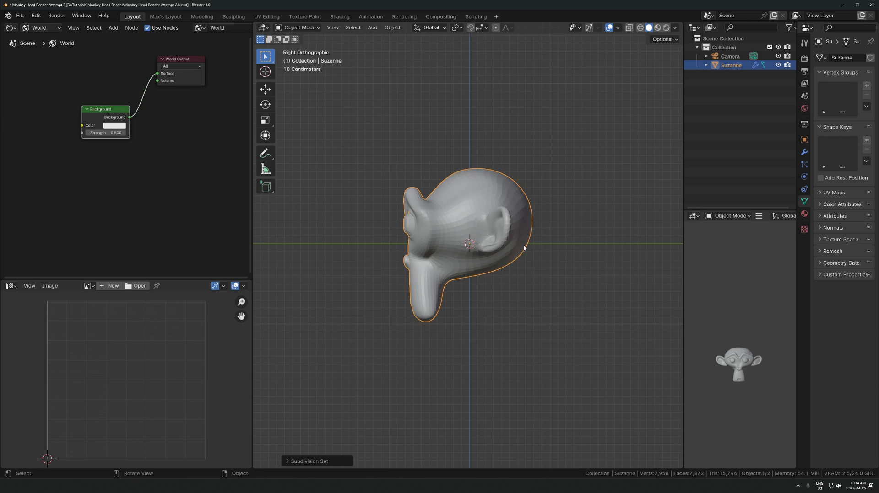
scroll(515, 174, "up", 2)
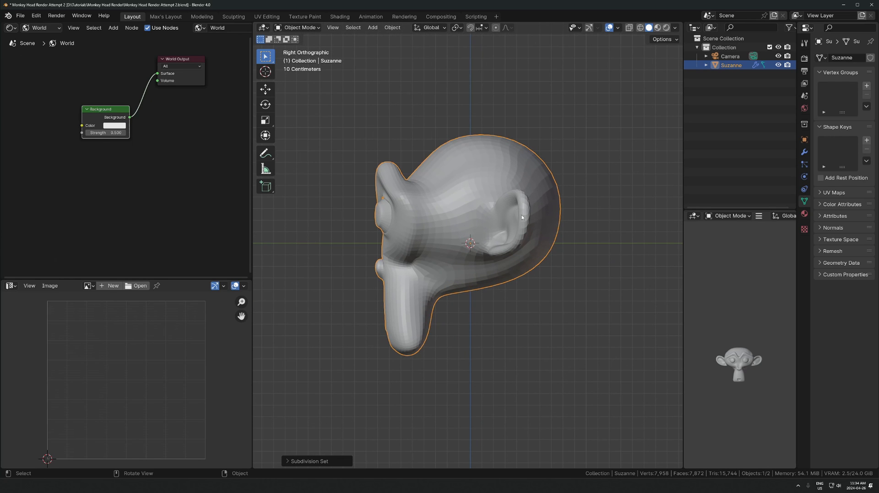
key("r")
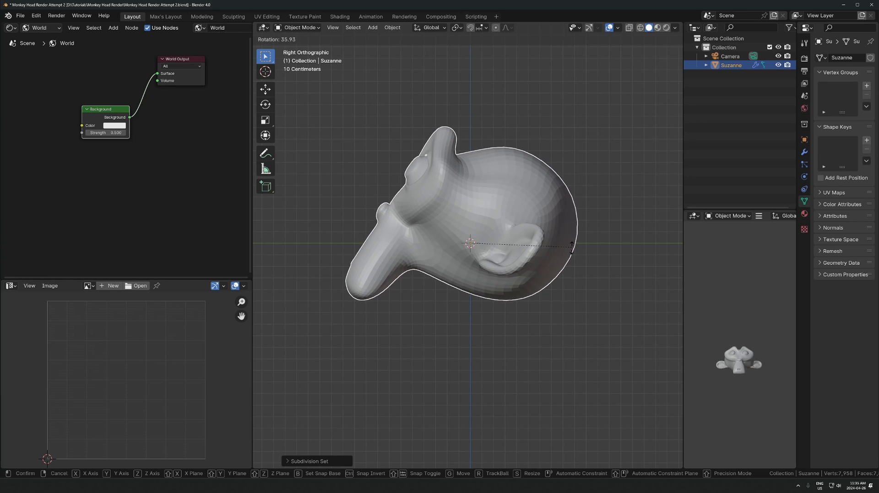
left_click(575, 226)
- Raise the tilted monkey head so its chin and the back of its skull rest on the ground line, and fine-tune its rotation
key("g")
left_click(459, 351)
scroll(568, 158, "up", 4)
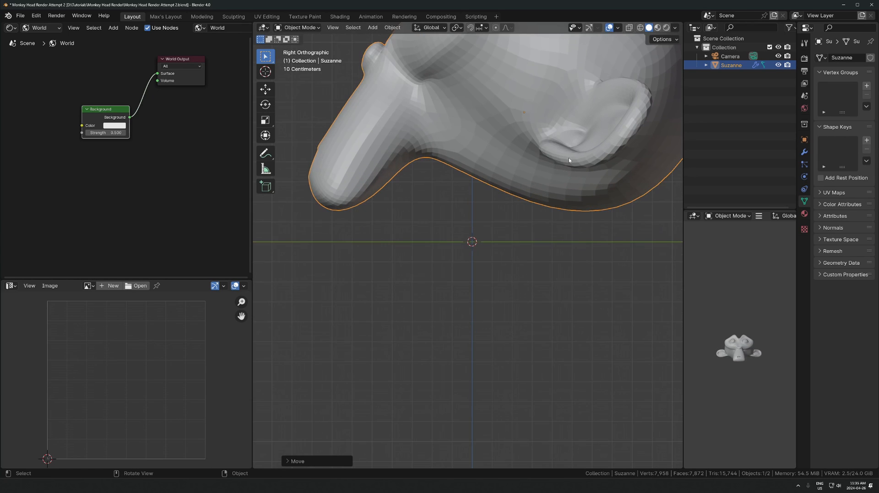
middle_click_drag(569, 158, 500, 204)
key("KP_3")
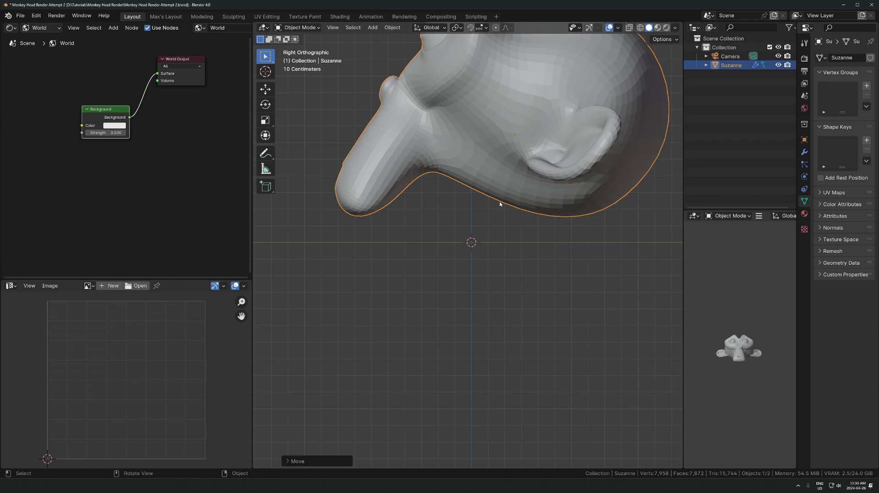
key("g")
left_click(487, 280)
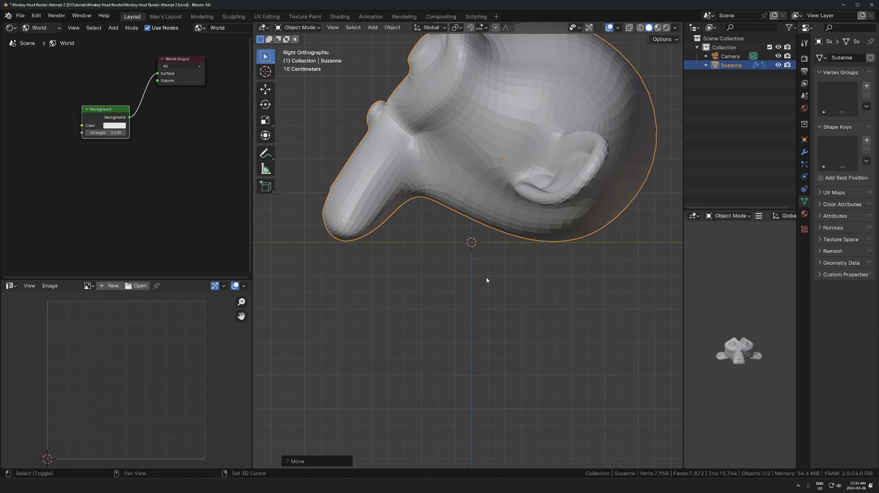
key("r")
left_click(618, 157)
- Apply smooth shading to the monkey head
middle_click_drag(480, 128, 582, 173)
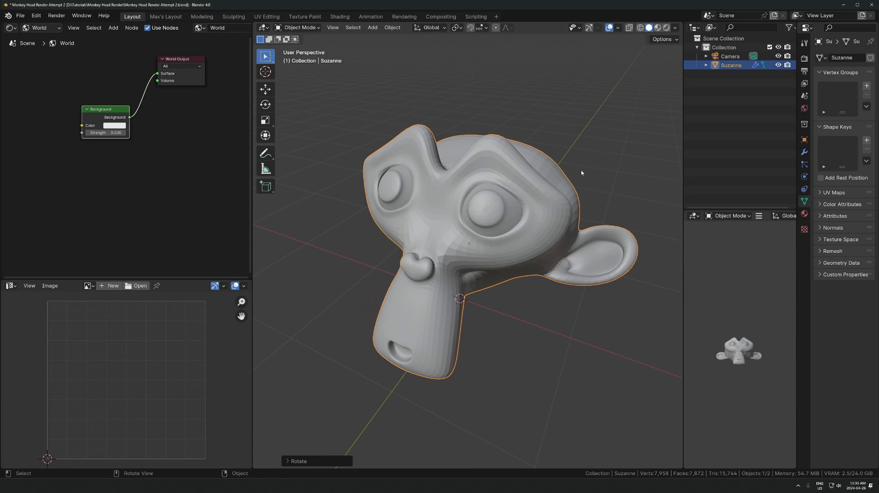
right_click(512, 247)
left_click(502, 218)
middle_click_drag(501, 218, 493, 220)
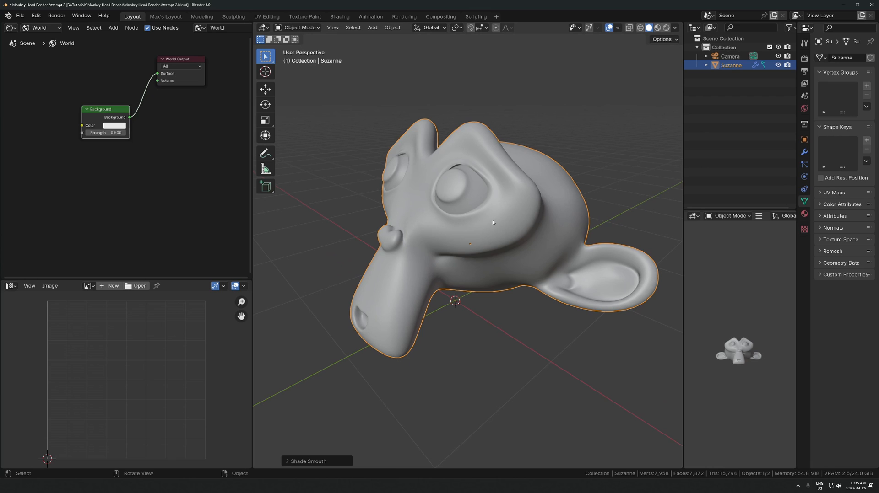
- Refine the smoothed head's tilt in the right side view and lower it slightly along Z onto the ground line
key("KP_3")
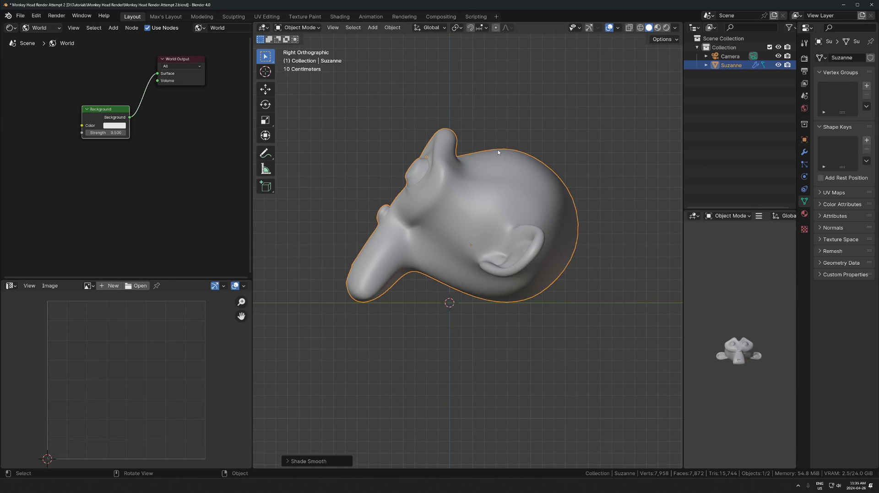
scroll(494, 156, "up", 4)
key("r")
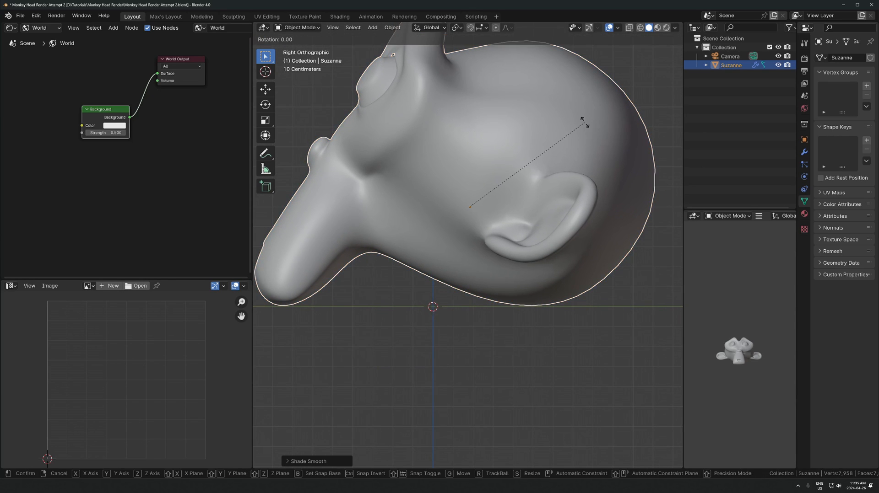
left_click(584, 122)
middle_click_drag(432, 254, 479, 194, "shift")
key("g")
key("z")
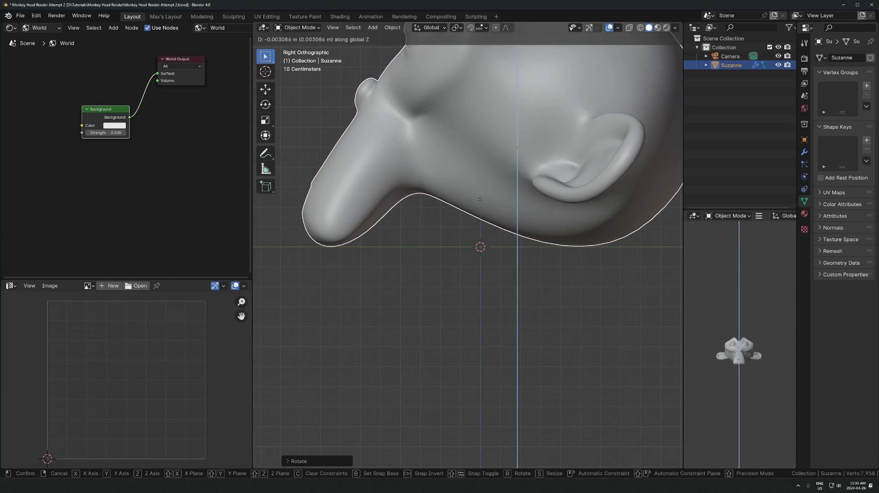
left_click(483, 205)
- Examine from the side and in perspective how the monkey head rests on the ground
scroll(563, 237, "down", 1)
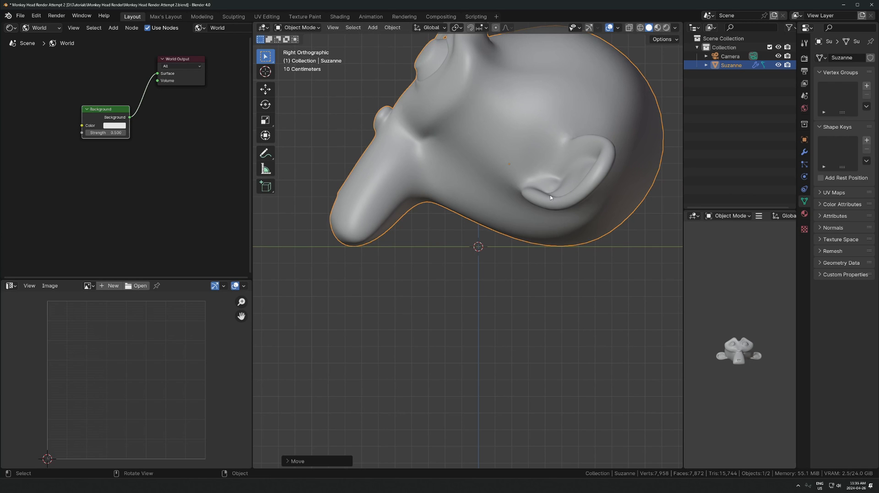
middle_click_drag(550, 198, 512, 233)
scroll(512, 232, "up", 4)
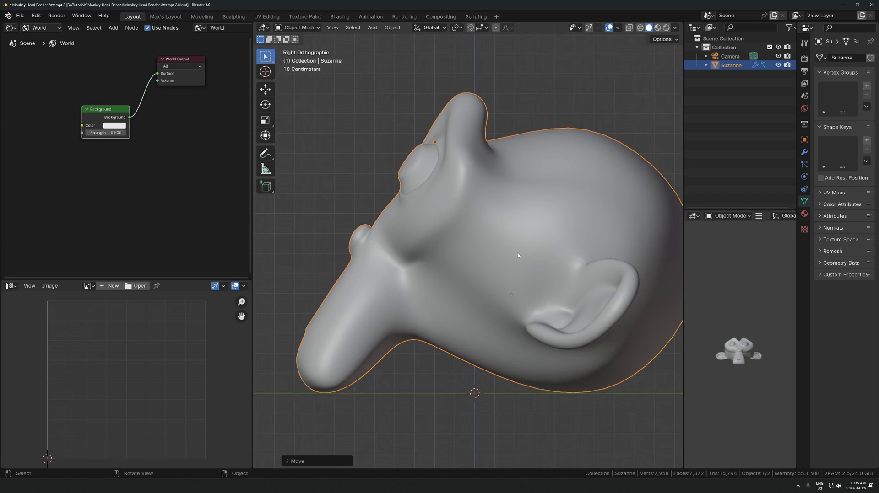
scroll(549, 252, "down", 1)
middle_click_drag(600, 280, 535, 267, "shift")
scroll(572, 279, "up", 1)
scroll(535, 267, "down", 2)
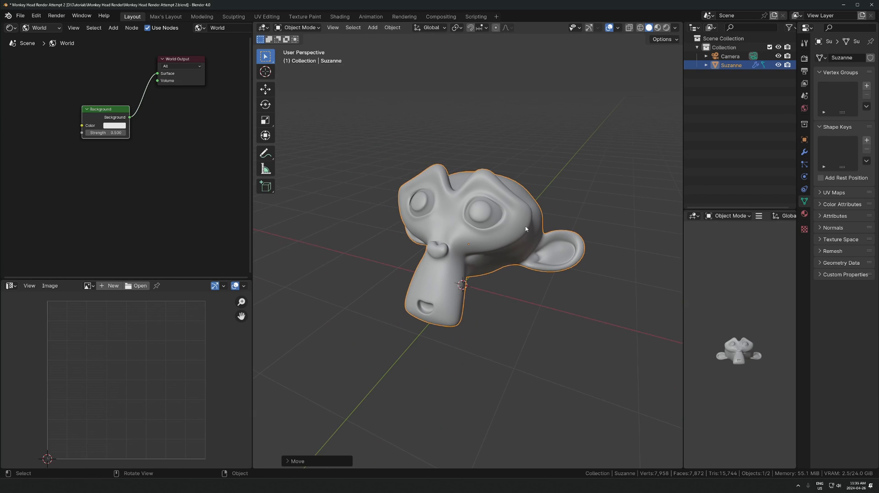
- Apply the rotation and the scale of the monkey head
key("KP_3")
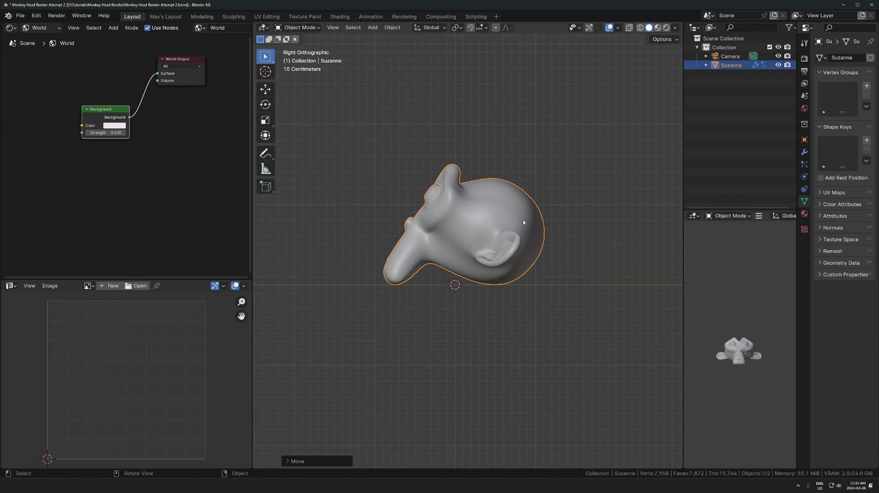
scroll(521, 264, "up", 3)
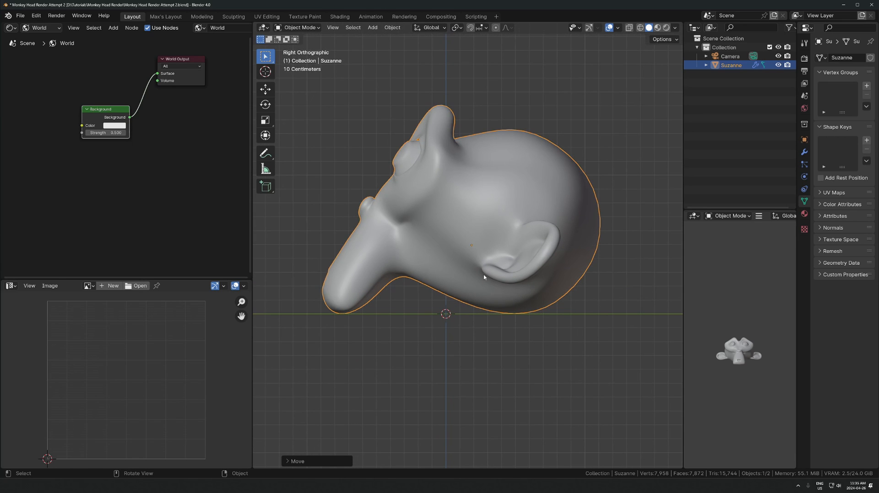
key("ctrl+a")
key("r")
key("ctrl+a")
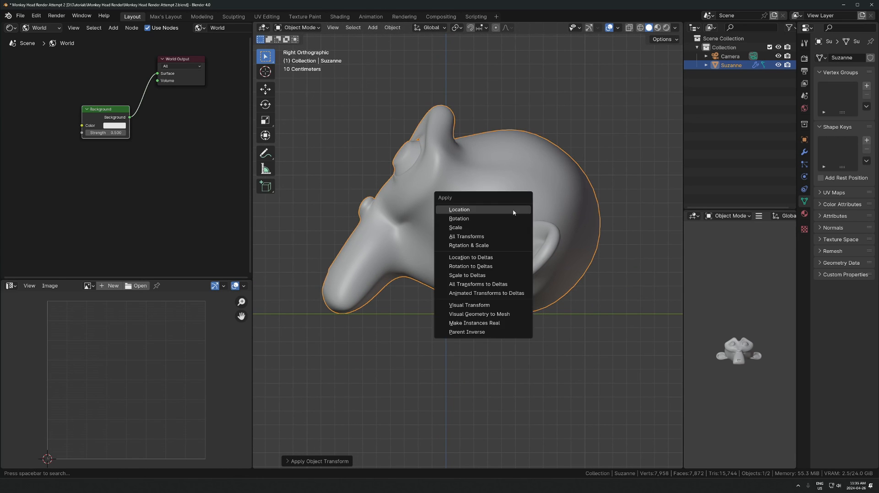
key("s")
- Set transforms to affect only origins, move the monkey head's origin down along Z to ground level, and turn the origins option off again
left_click(663, 40)
left_click(664, 39)
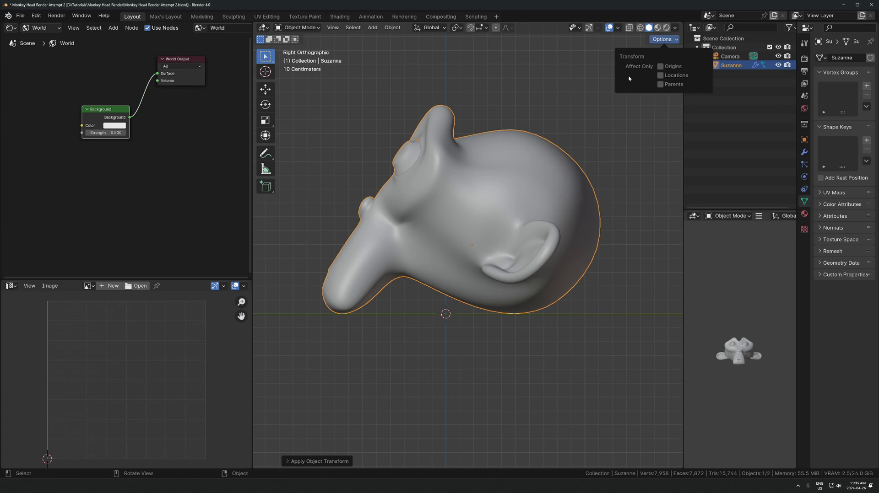
left_click(660, 66)
key("g")
key("z")
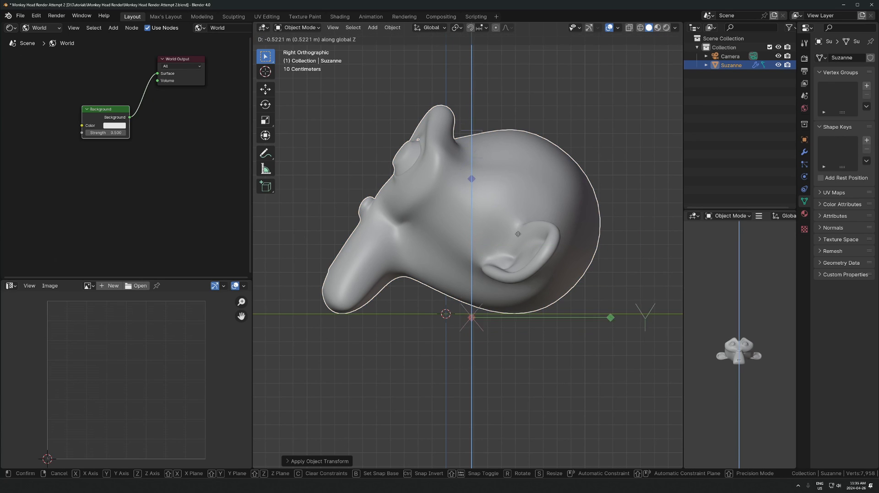
left_click(503, 231)
scroll(503, 231, "down", 1)
middle_click_drag(503, 229, 509, 258, "shift")
left_click(666, 40)
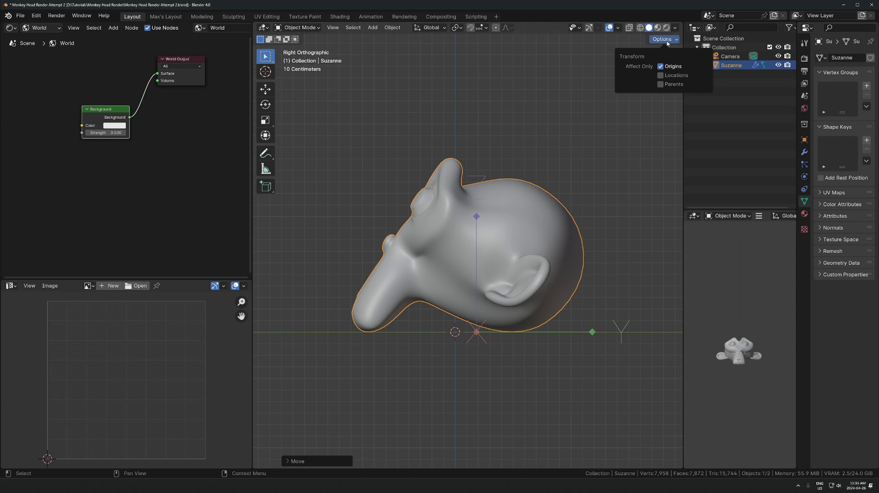
left_click(668, 68)
scroll(569, 154, "down", 5)
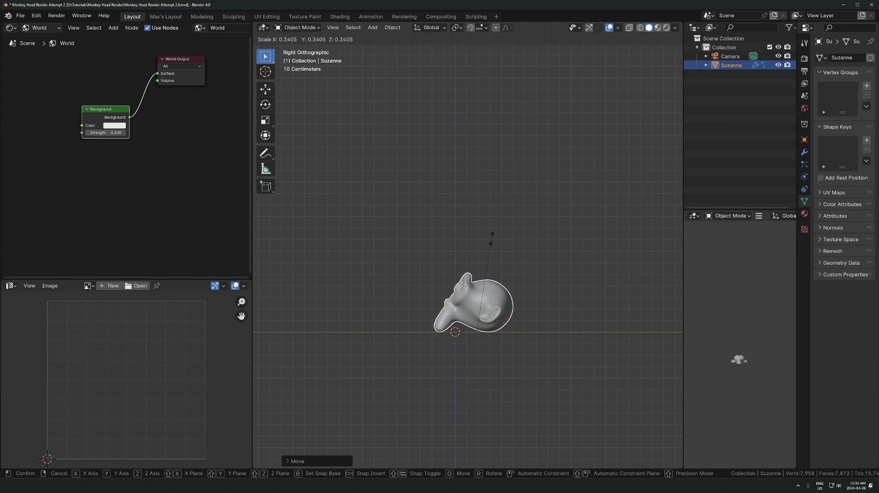
scroll(570, 154, "up", 5)
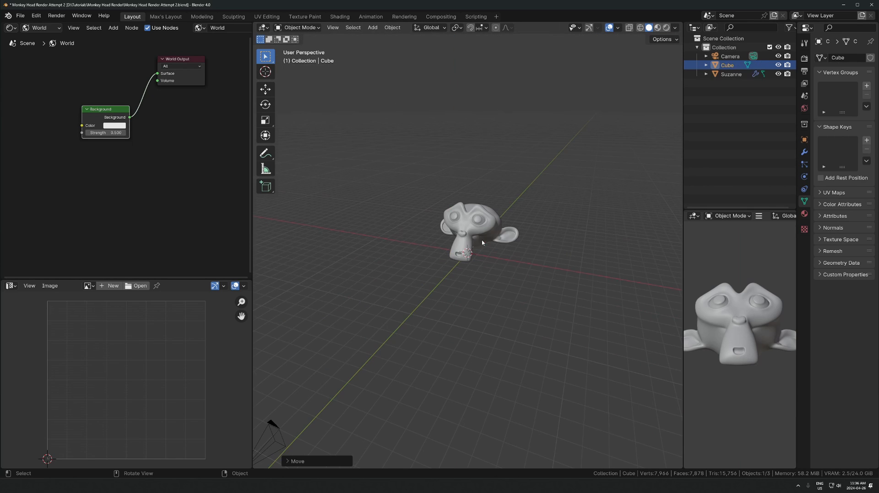
- Add a mesh plane under the monkey head and scale it up into a large ground surface
left_click(480, 228)
key("shift+a")
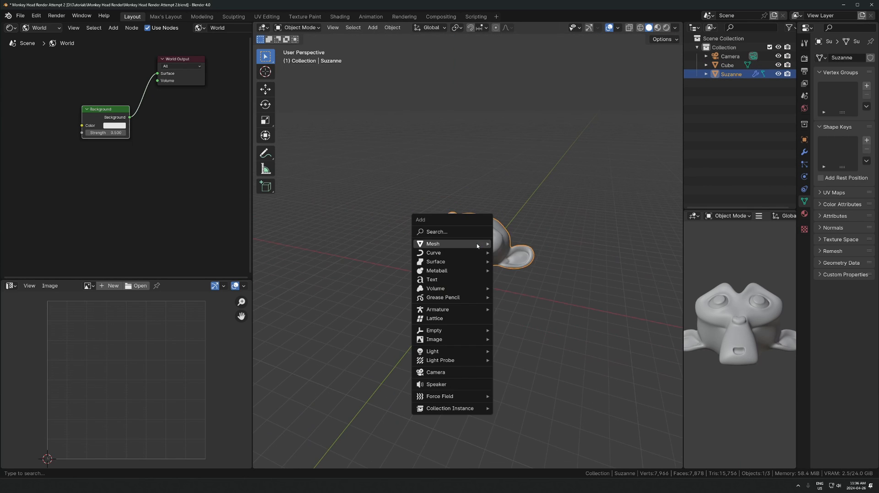
mouse_move(477, 243)
left_click(513, 244)
key("s")
left_click(391, 190)
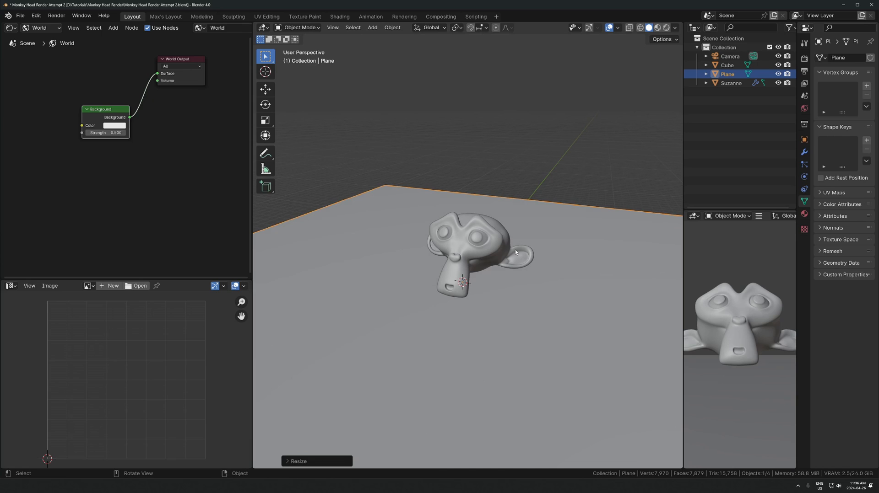
key("s")
left_click(596, 215)
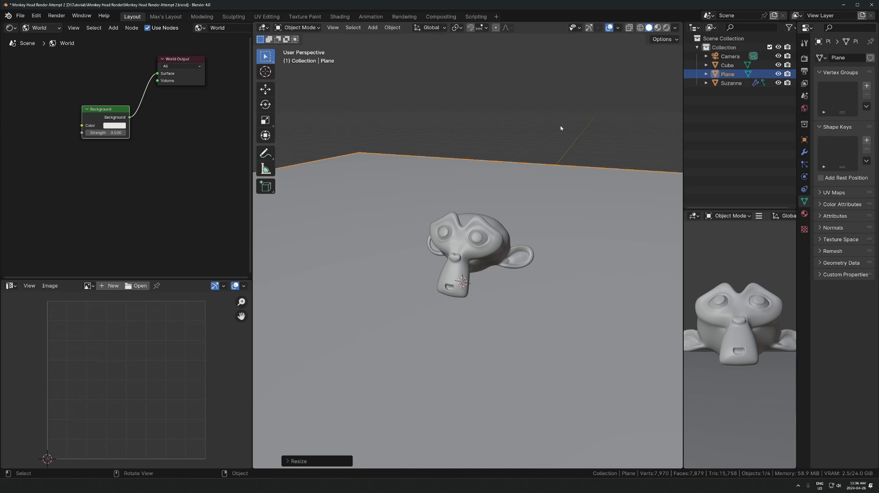
- Show the Asset Browser in place of the image editor
key("shift+a")
mouse_move(418, 214)
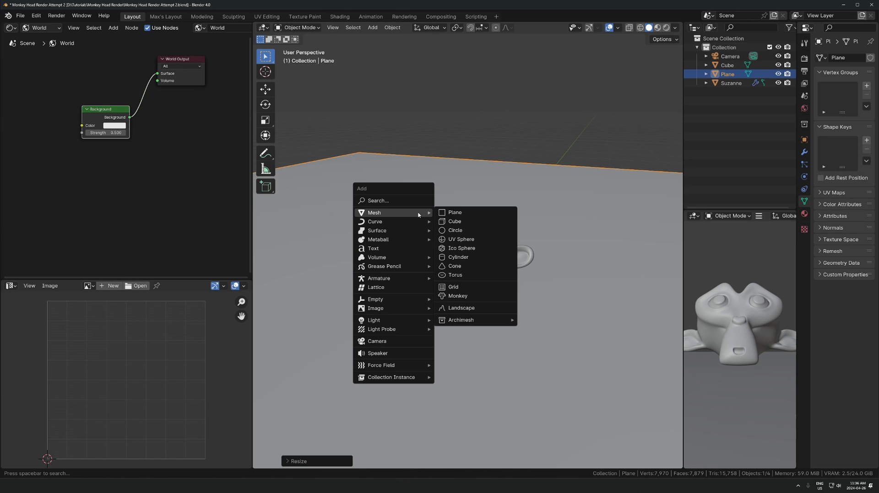
key("shift+F1")
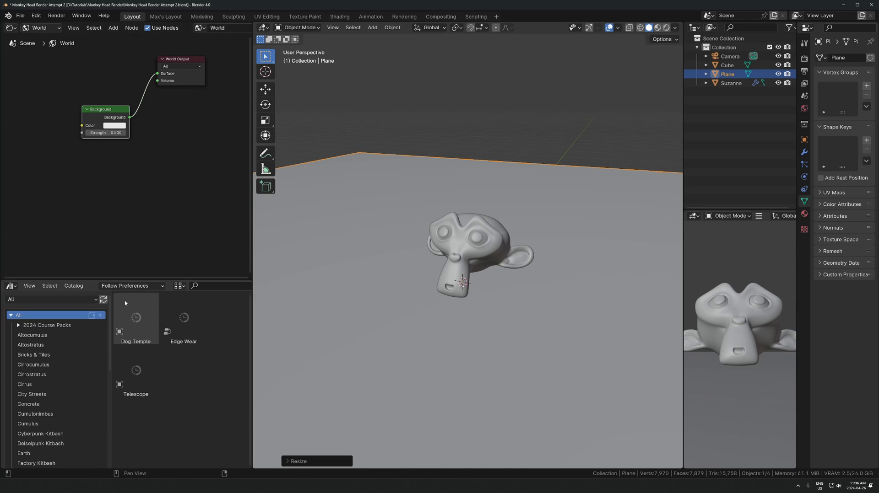
- Open the Render April 18th 2024 file, select the large square platform plus the neighbouring block cluster, and frame them
left_click(20, 15)
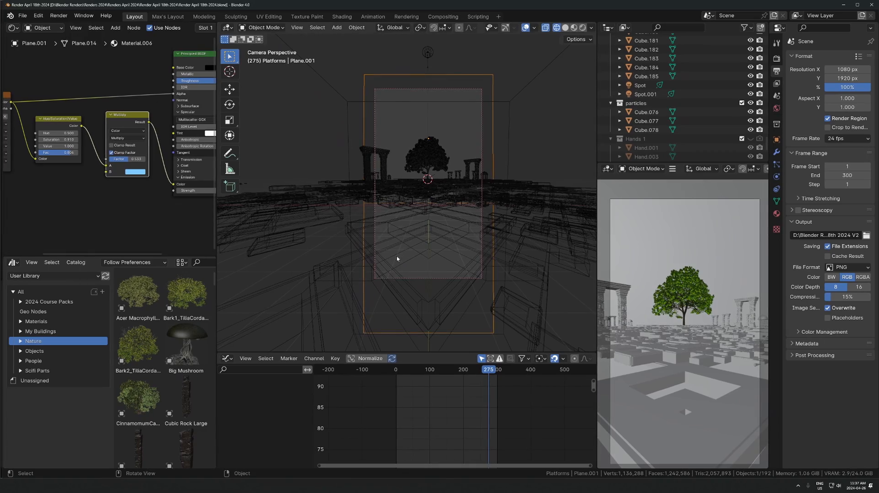
left_click(445, 232)
middle_click_drag(445, 232, 443, 262)
scroll(443, 262, "down", 2)
middle_click_drag(456, 197, 435, 243, "shift")
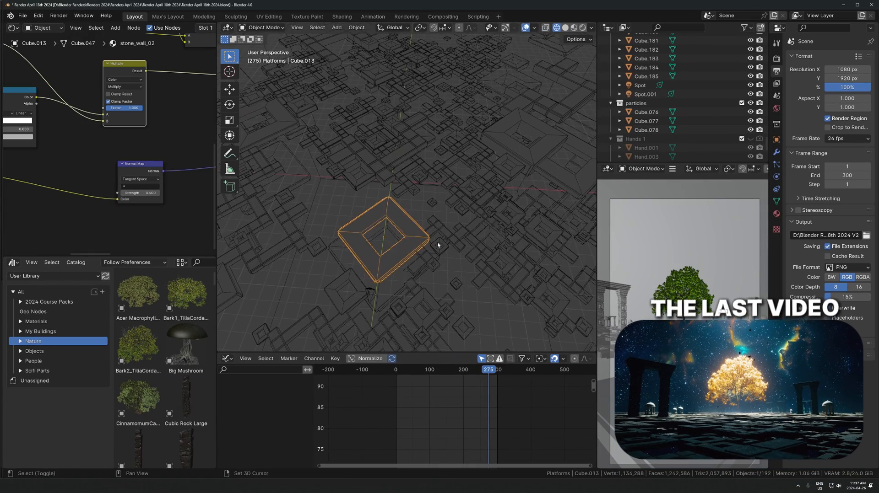
left_click(438, 244, "shift")
key("KP_Decimal")
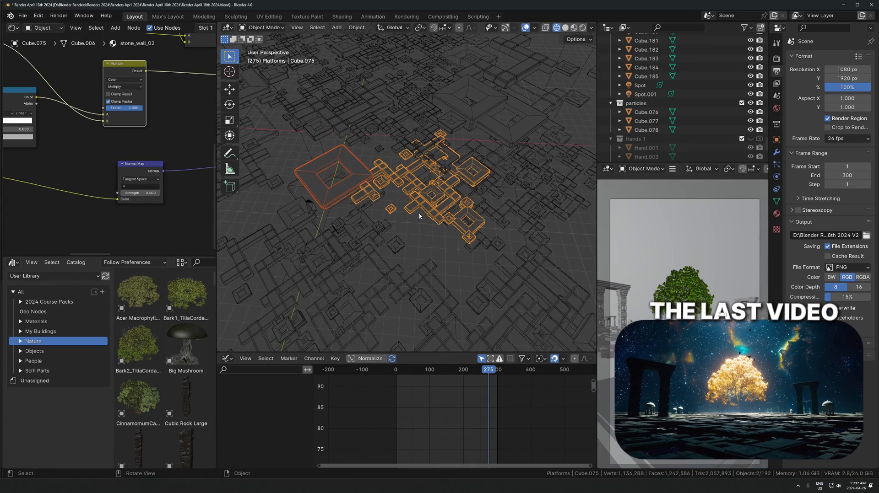
- Select and frame only the block cluster beside the large square platform, and enter Edit Mode on it
left_click(420, 216)
key("KP_Decimal")
key("Tab")
key("Tab")
middle_click_drag(446, 294, 449, 221)
scroll(436, 226, "up", 4)
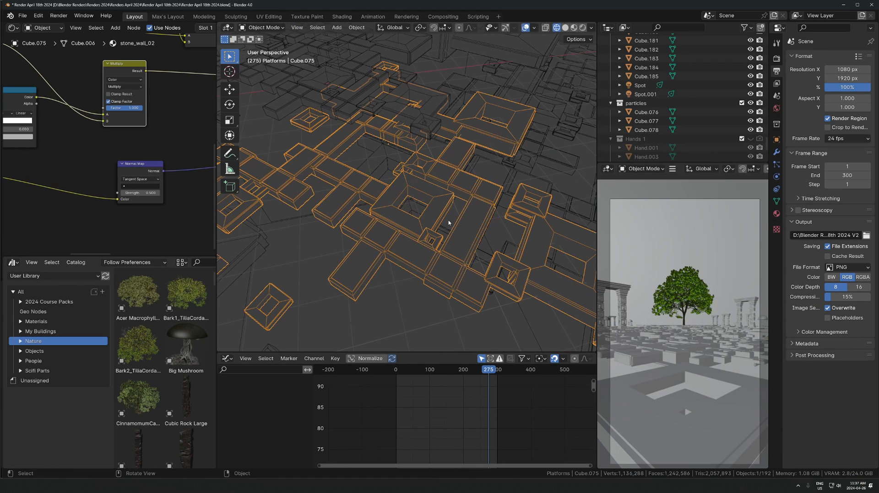
key("Tab")
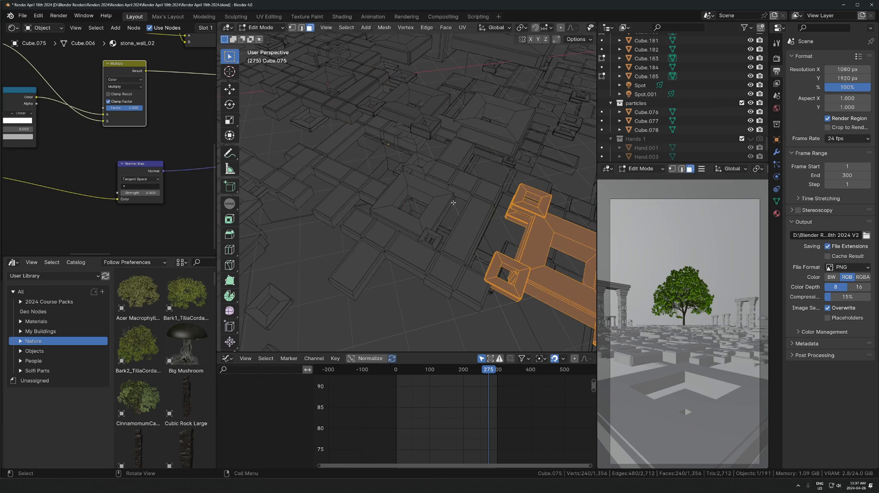
- Select individual linked blocks inside the cluster mesh to examine how it is built
key("a")
scroll(455, 203, "down", 2)
left_click(447, 213)
key("l")
key("l")
left_click(369, 182)
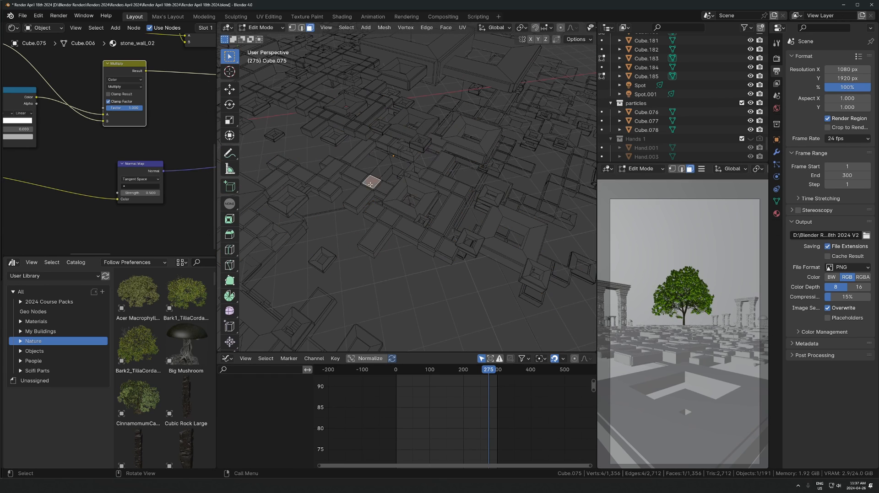
key("l")
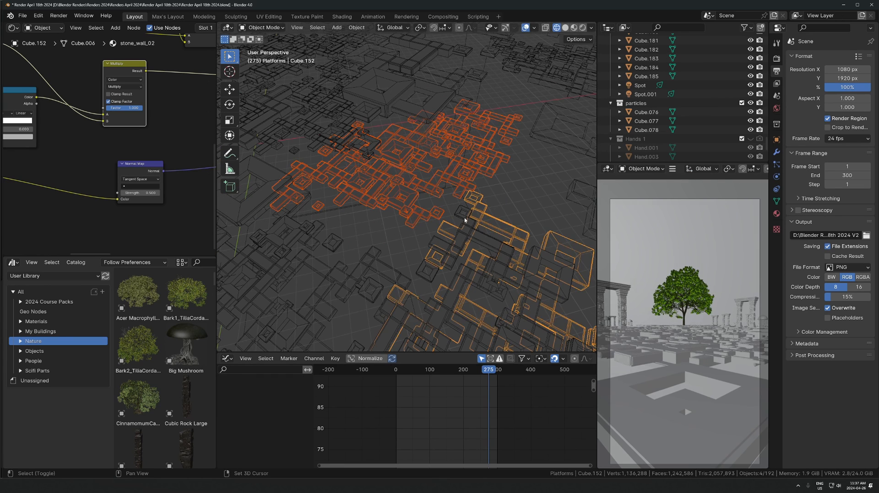
- Add the neighbouring Cube.004 block cluster to the selection and copy all the selected clusters
left_click(464, 220, "shift")
middle_click_drag(464, 220, 427, 255)
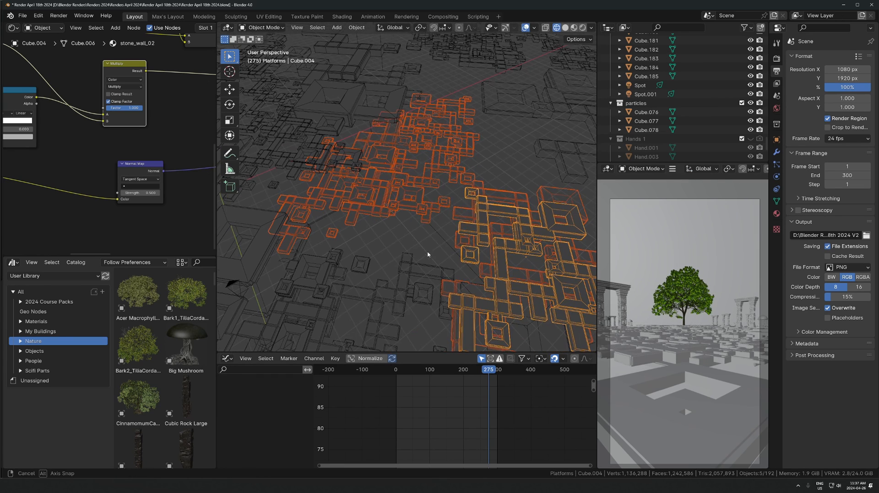
right_click(427, 254)
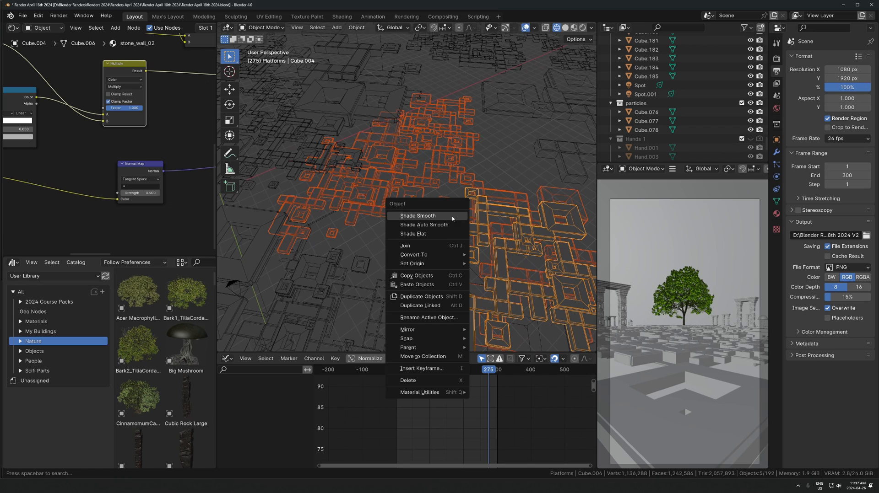
left_click(425, 277)
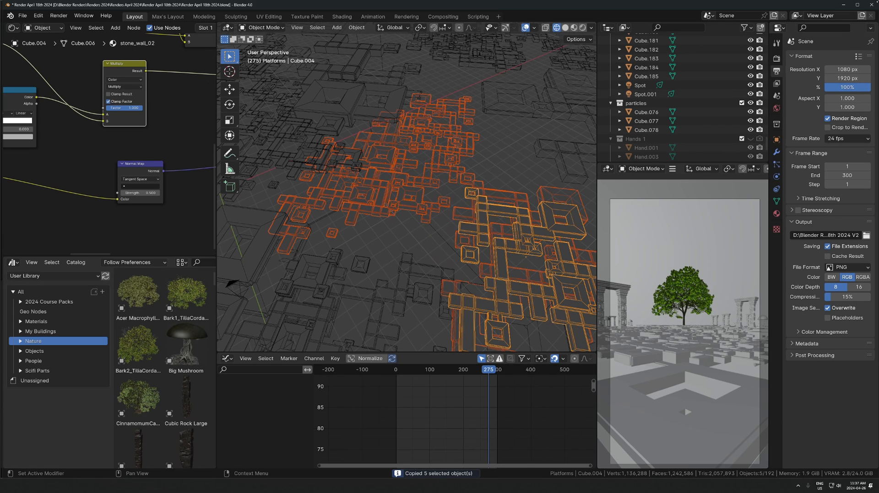
- Close the Render April 18th 2024 file, paste the copied clusters into the monkey head scene, and move them horizontally behind Suzanne
left_click(872, 5)
left_click(458, 259)
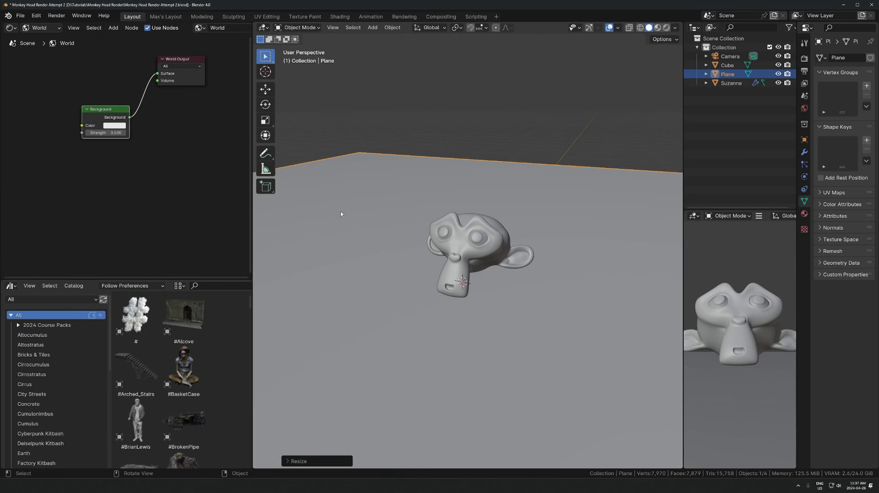
key("ctrl+v")
scroll(476, 276, "down", 3)
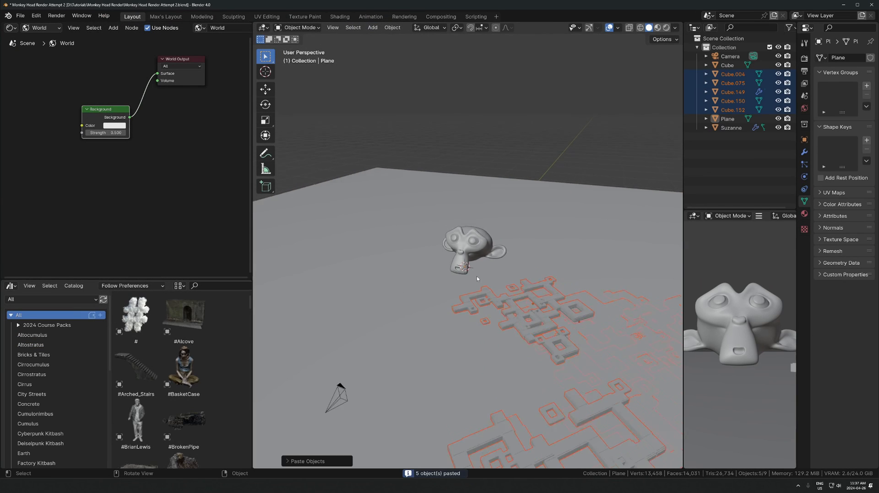
scroll(380, 357, "down", 3)
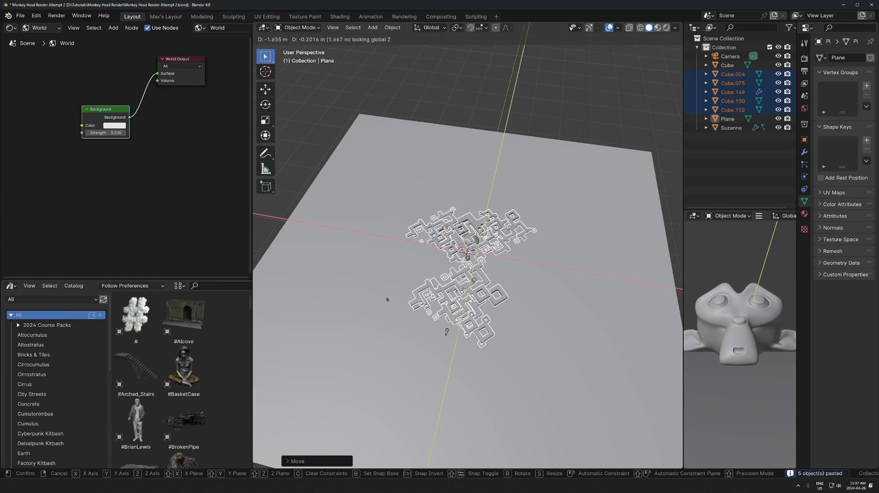
- Delete the pasted block clusters Cube.075, Cube.004 and Cube.152
left_click_drag(604, 132, 618, 143)
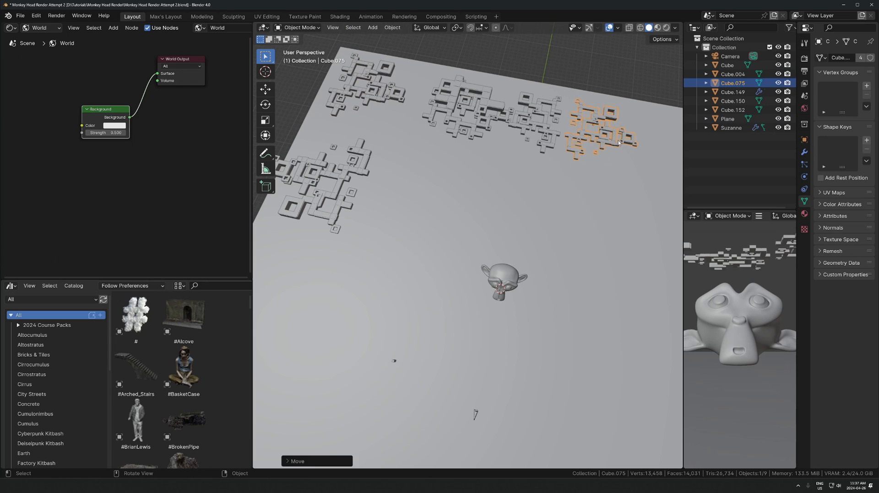
key("Delete")
left_click(373, 89)
left_click(338, 176, "shift")
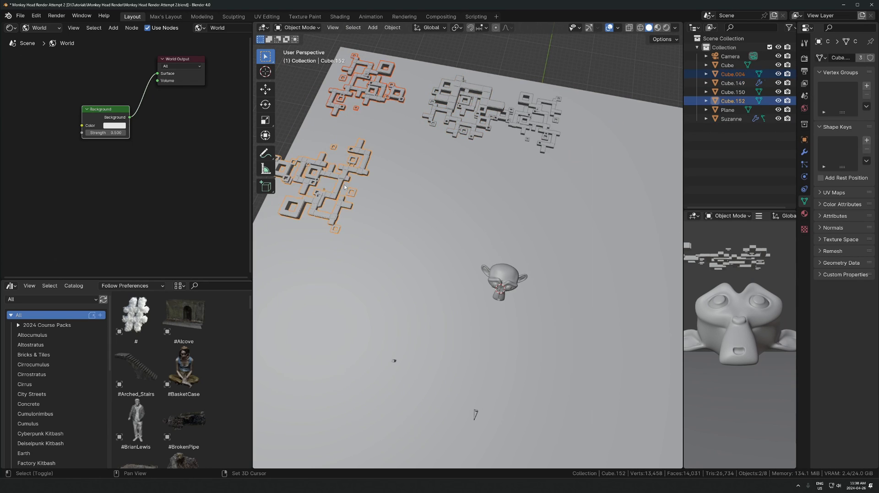
key("Delete")
- Scale up the Cube.150 block cluster and slide the remaining clusters apart horizontally behind Suzanne
left_click(562, 119)
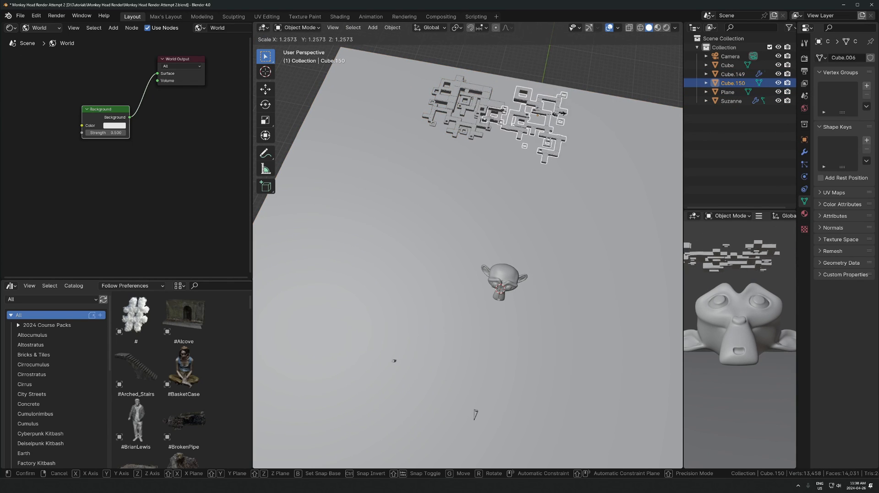
key("s")
left_click(572, 120)
left_click(486, 102)
key("x")
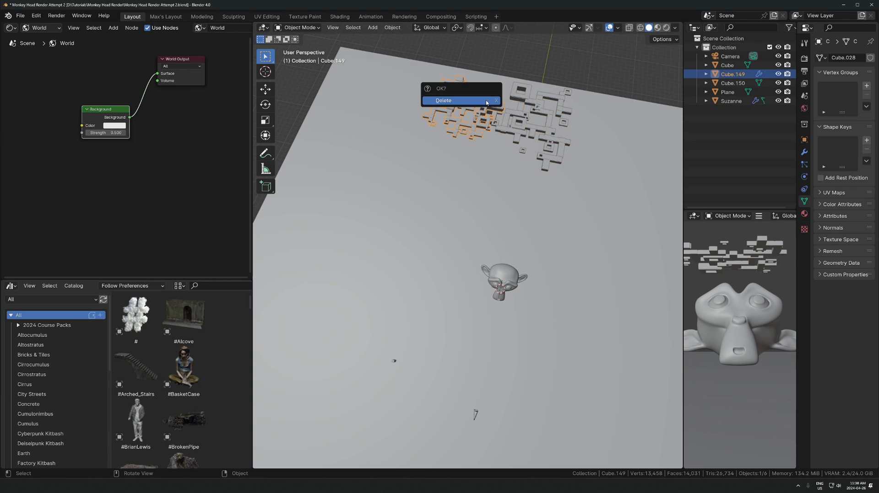
left_click(526, 116, "shift")
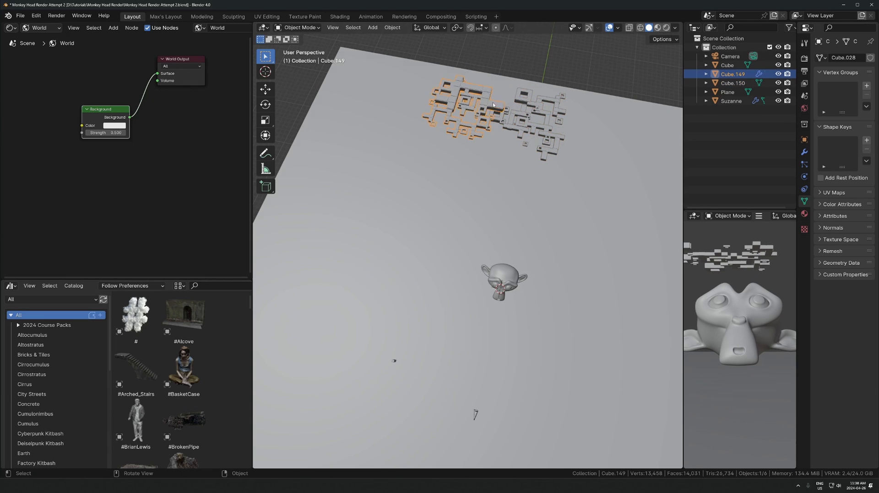
key("g")
key("shift+z")
left_click(519, 86)
- Add an Array modifier to the Cube.149 cluster and rotate its mesh 90° in Edit Mode from the top view
key("KP_7")
key("Tab")
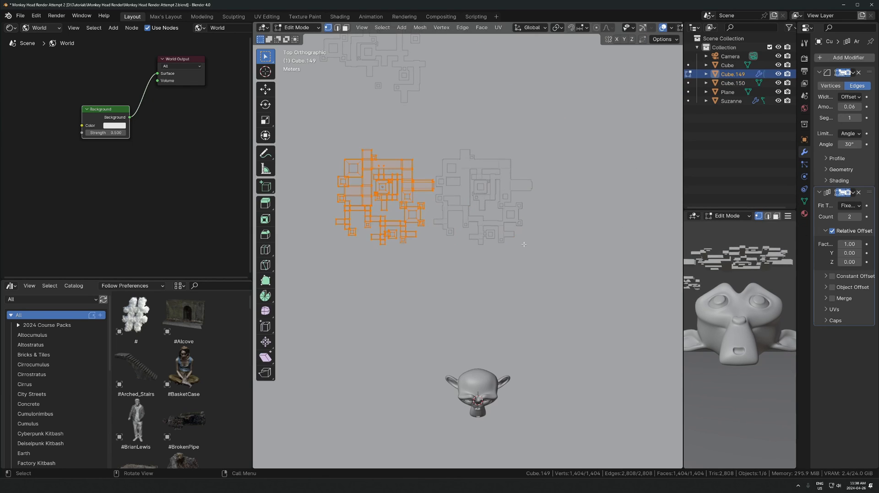
type("r90")
key("Return")
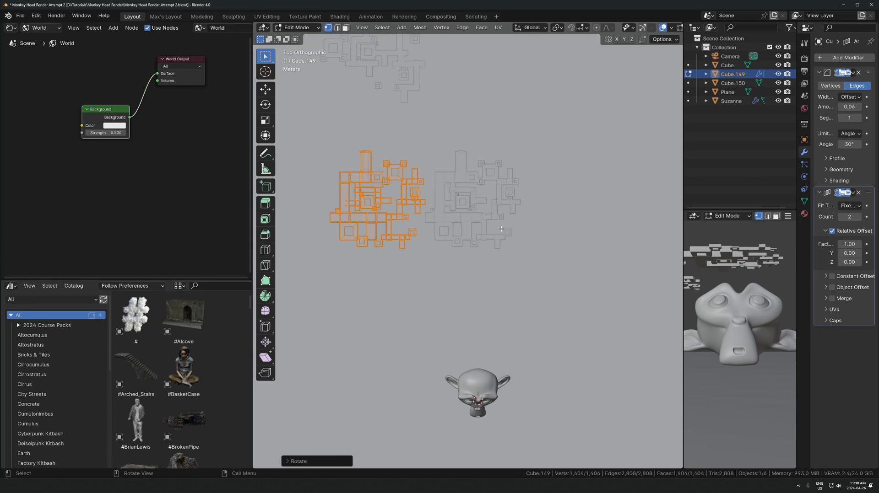
key("Tab")
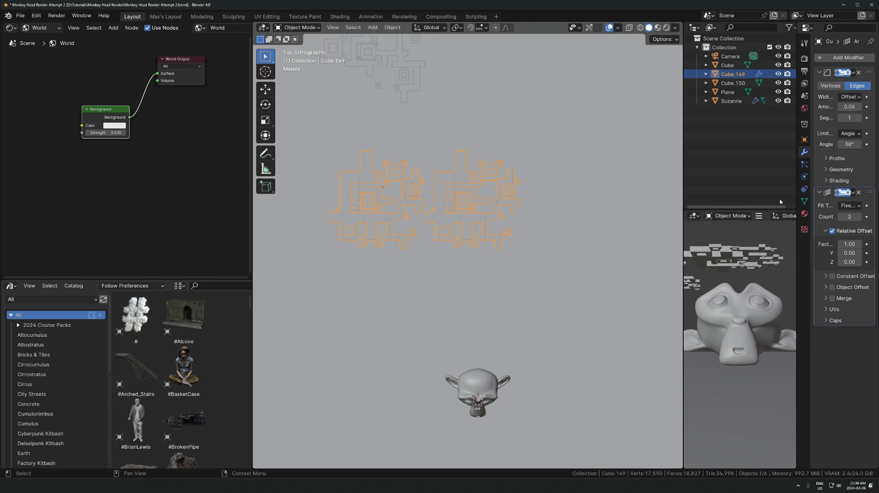
- Set the Array modifier's relative offset Factor X to 0.900 and its count to 32
left_click_drag(795, 202, 603, 174)
scroll(477, 251, "up", 2)
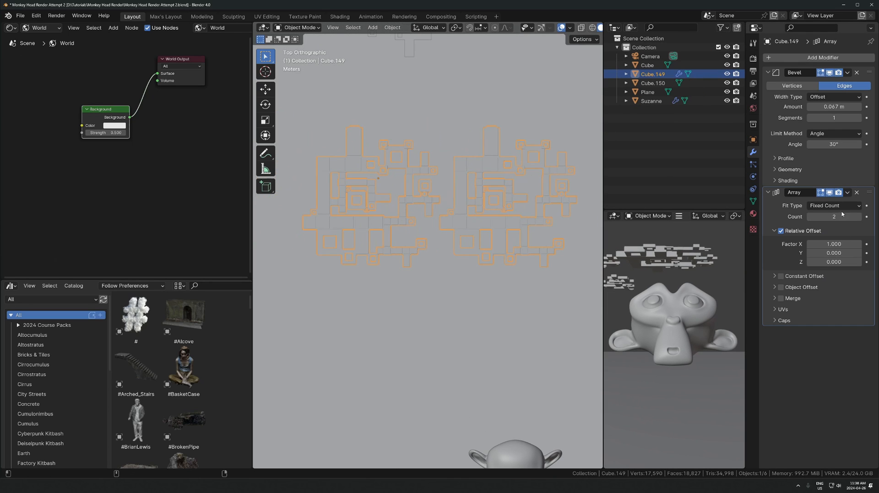
left_click_drag(834, 244, 815, 244)
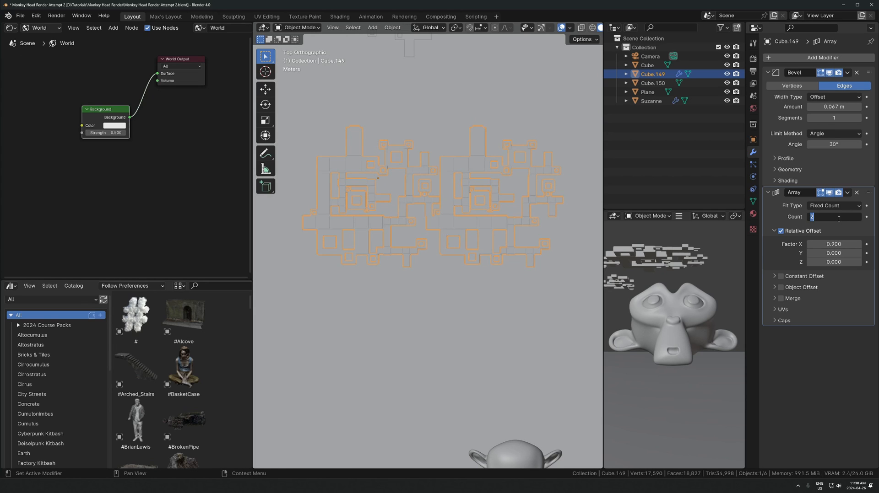
key("Return")
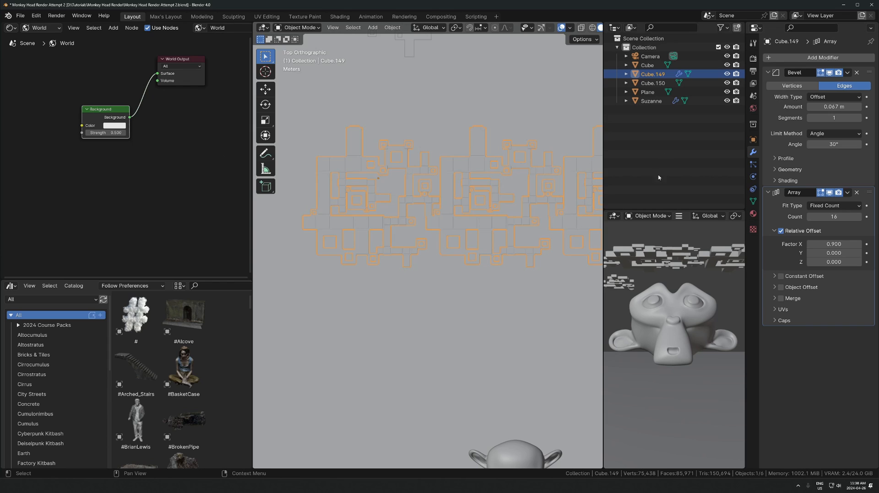
scroll(424, 186, "down", 8)
left_click(825, 218)
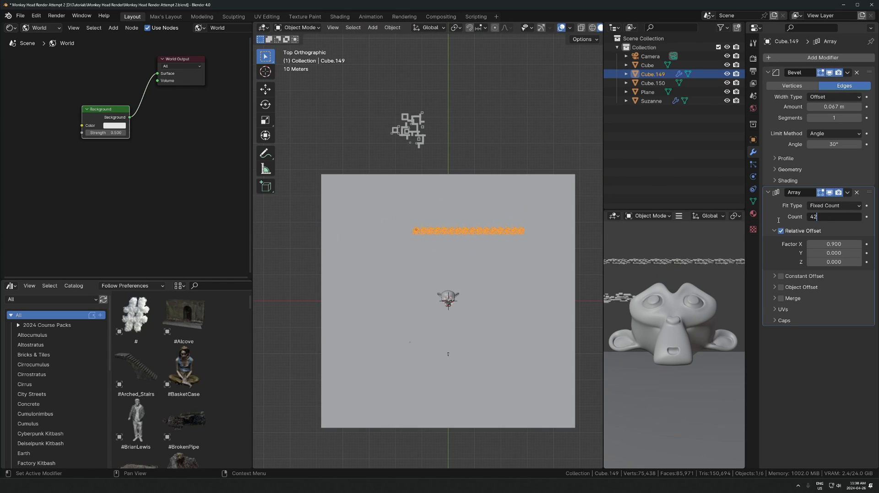
type("32")
key("Return")
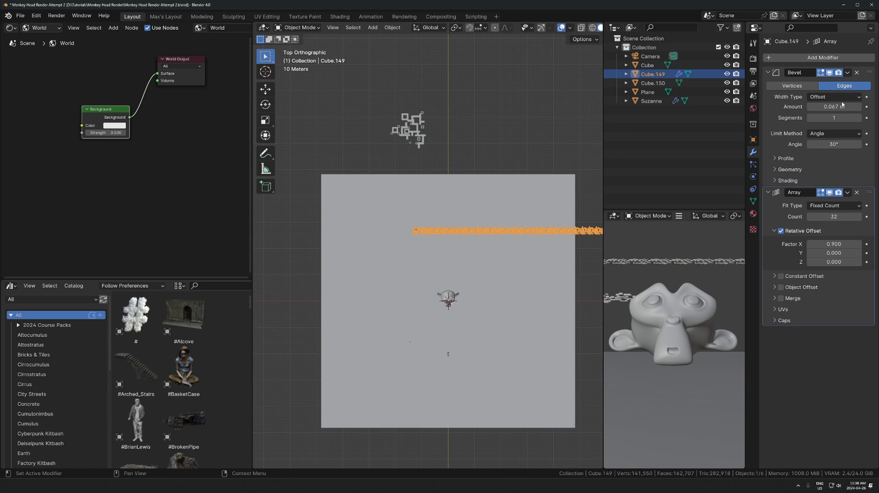
- Add a Simple Deform modifier to the arrayed cluster and apply the object's scale
left_click(822, 58)
type("simple")
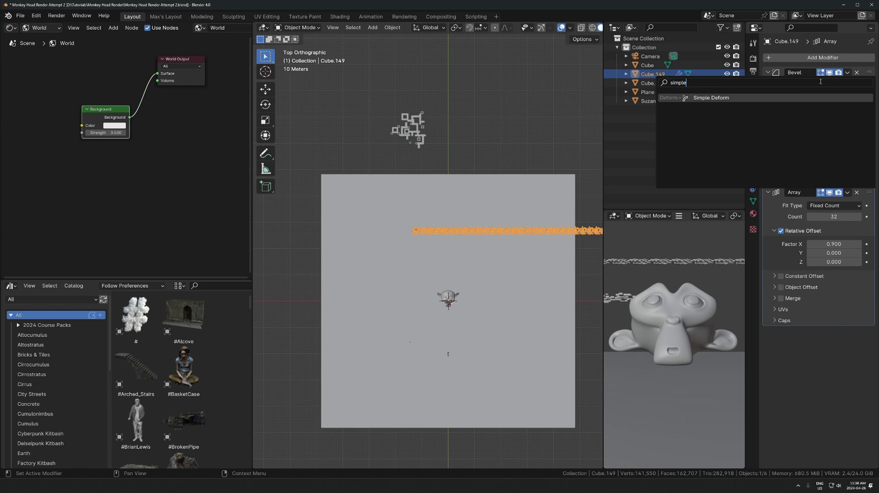
left_click(761, 99)
middle_click_drag(553, 242, 473, 196, "shift")
scroll(473, 196, "up", 2)
key("ctrl+a")
key("s")
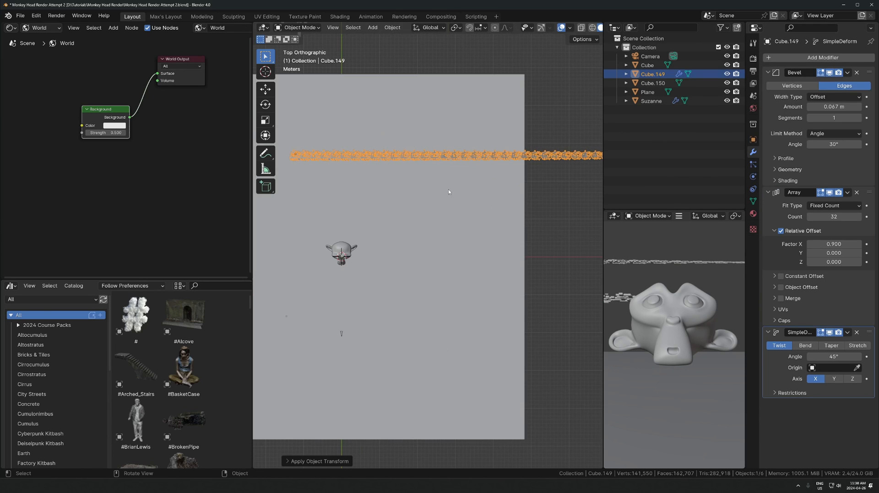
key("ctrl+a")
left_click(406, 248)
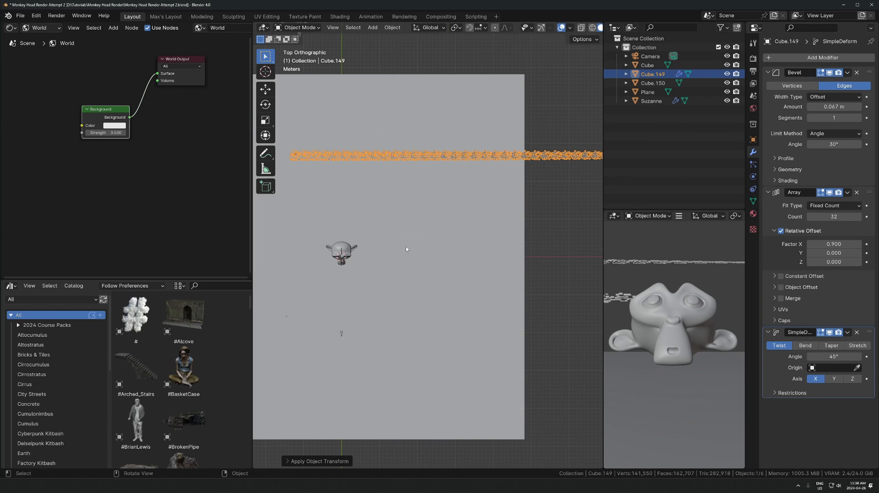
- Set the Simple Deform modifier to Bend on the Z axis with an angle of -360° to close the array into a ring
left_click(852, 380)
left_click(835, 381)
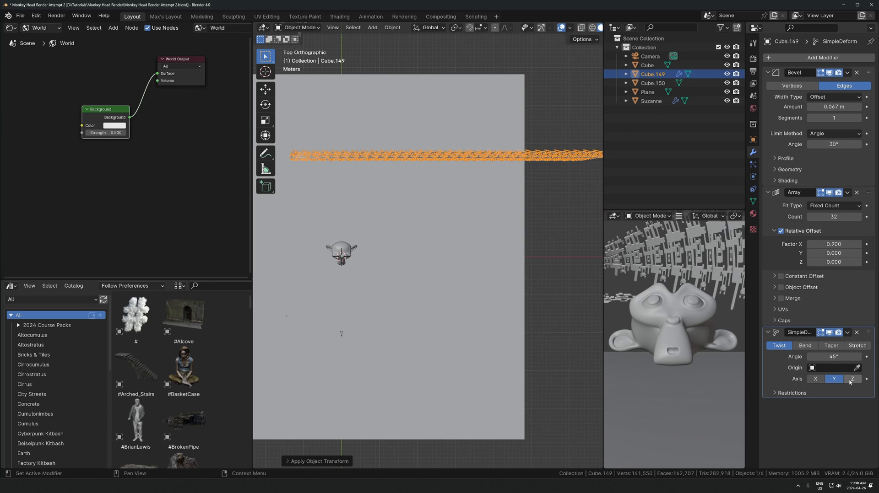
left_click(851, 379)
left_click(808, 347)
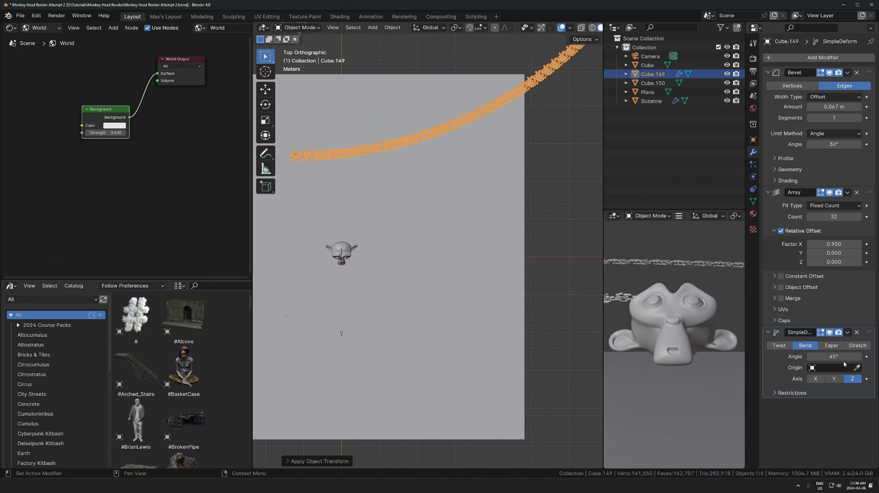
left_click_drag(833, 356, 772, 357)
scroll(421, 282, "up", 2)
scroll(421, 282, "up", 3)
middle_click_drag(311, 151, 518, 339, "shift")
scroll(462, 220, "up", 6)
middle_click_drag(447, 226, 595, 284, "shift")
- Enable the Screencast Keys overlay and save the monkey head file
key("n")
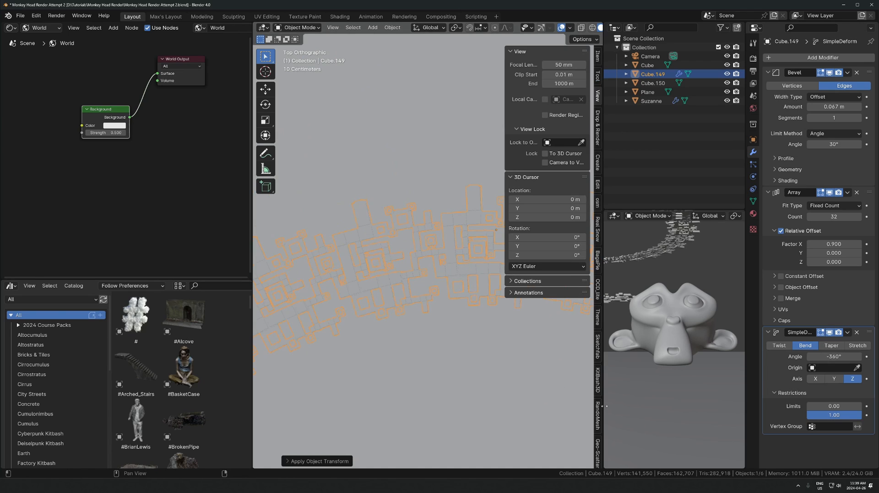
left_click(598, 415)
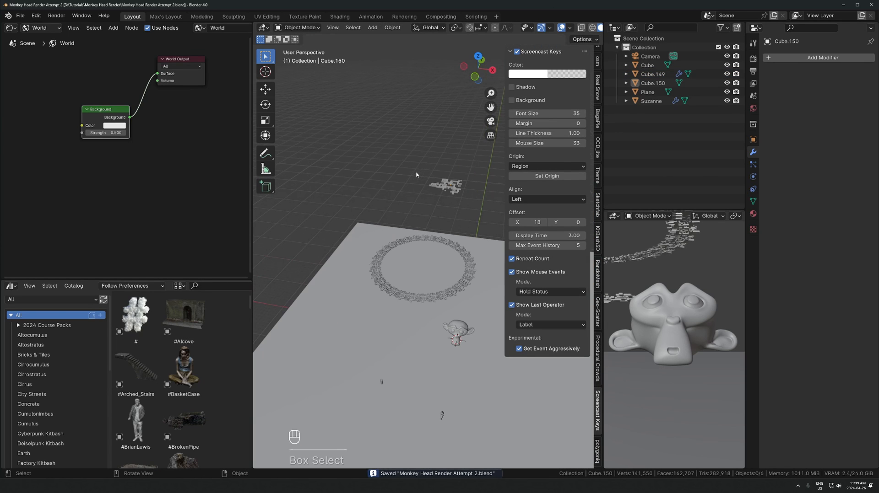
key("n")
scroll(462, 267, "up", 1)
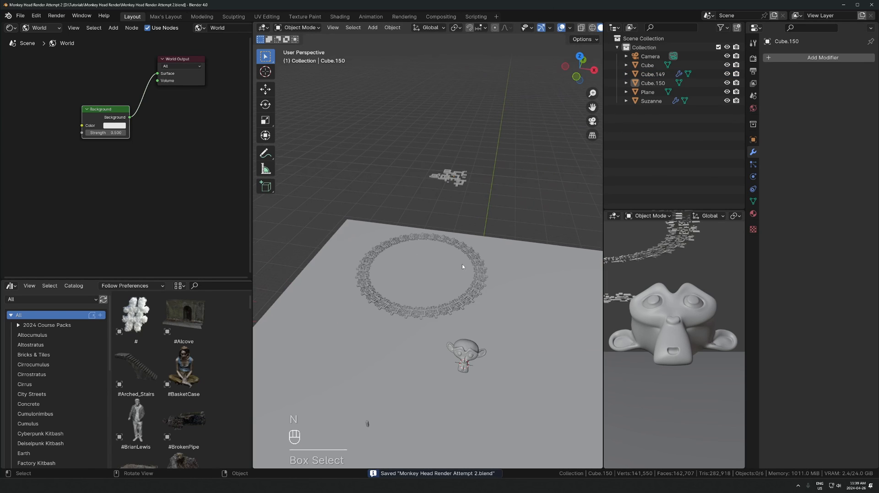
- Add a mesh cylinder at the scene origin
left_click(467, 253)
middle_click_drag(444, 142, 411, 161)
key("shift+a")
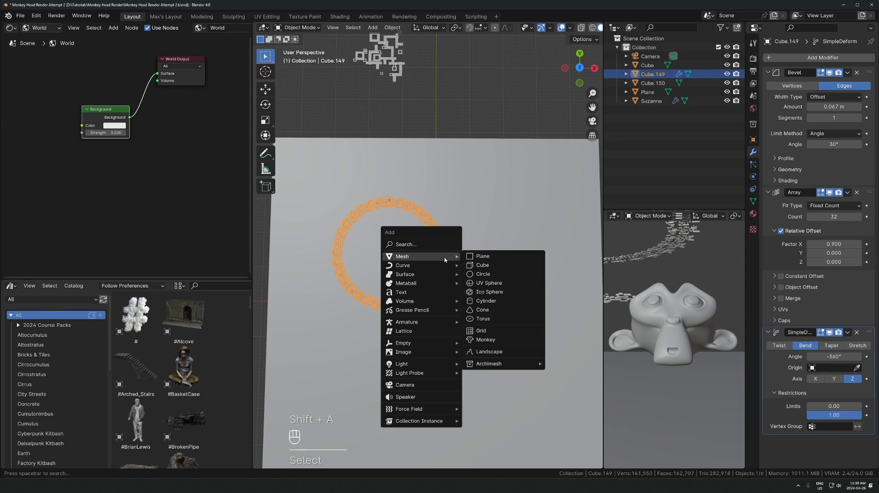
key("Escape")
key("shift+a")
mouse_move(453, 297)
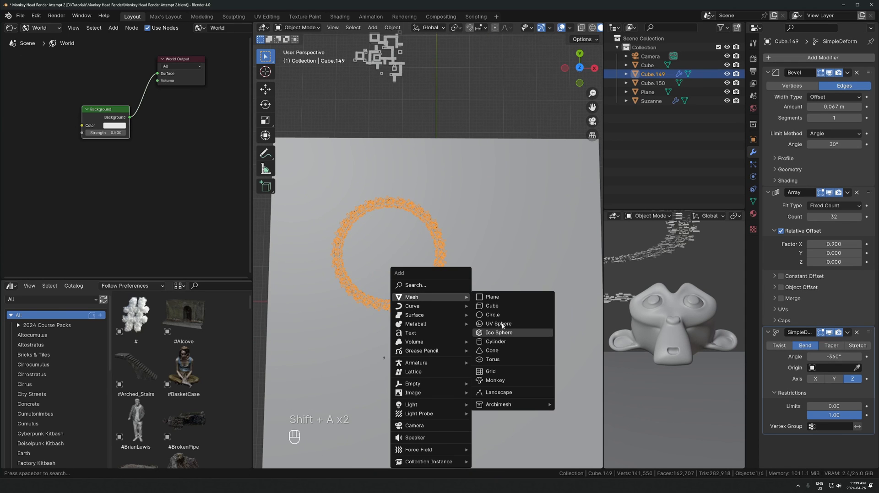
left_click(500, 343)
- Set the new cylinder's vertex count to 64
middle_click_drag(437, 297, 440, 265)
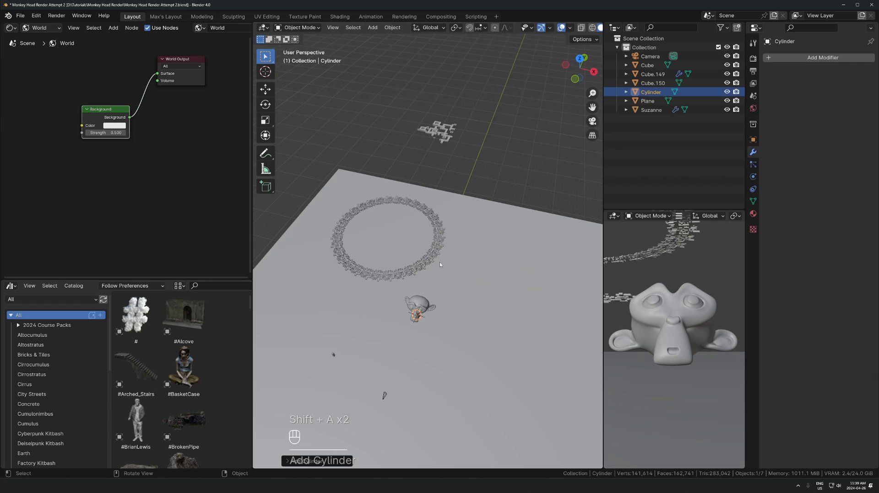
left_click(311, 466)
left_click(361, 353)
type("53")
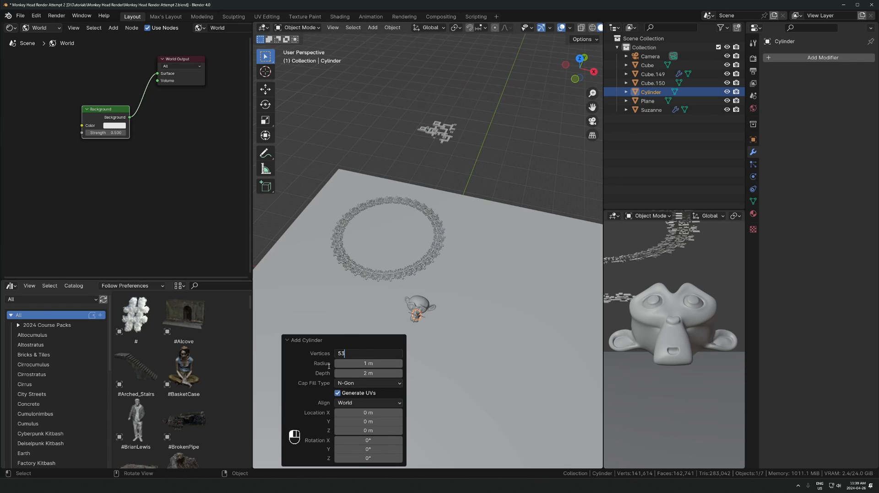
key("Return")
left_click(367, 352)
key("Return")
- Rotate the cylinder 90° about X and enlarge it, scaling by about 2.182 on X and Z only
type("rx90")
left_click(449, 314)
key("KP_Decimal")
key("s")
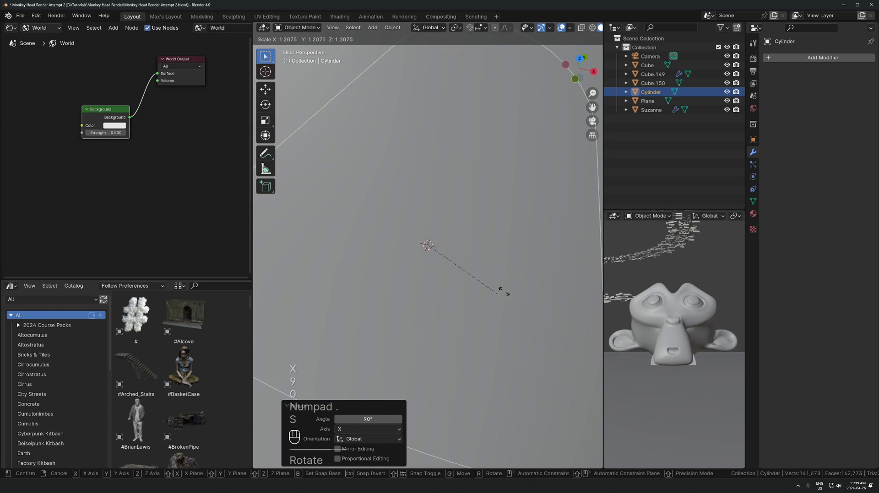
left_click(503, 288)
scroll(501, 246, "down", 3)
key("s")
key("shift+y")
left_click(585, 211)
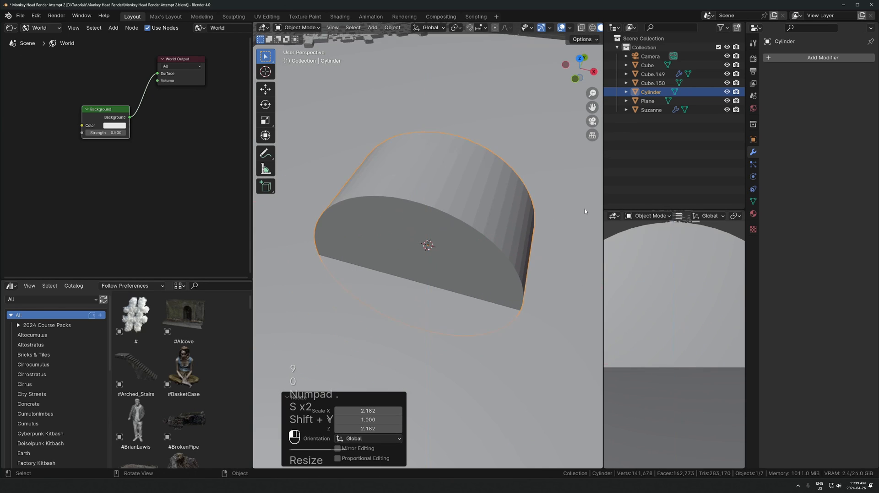
- Thin the cylinder to about 0.370 along Y and move it along Y to stand behind Suzanne
key("s")
key("y")
left_click(544, 241)
key("g")
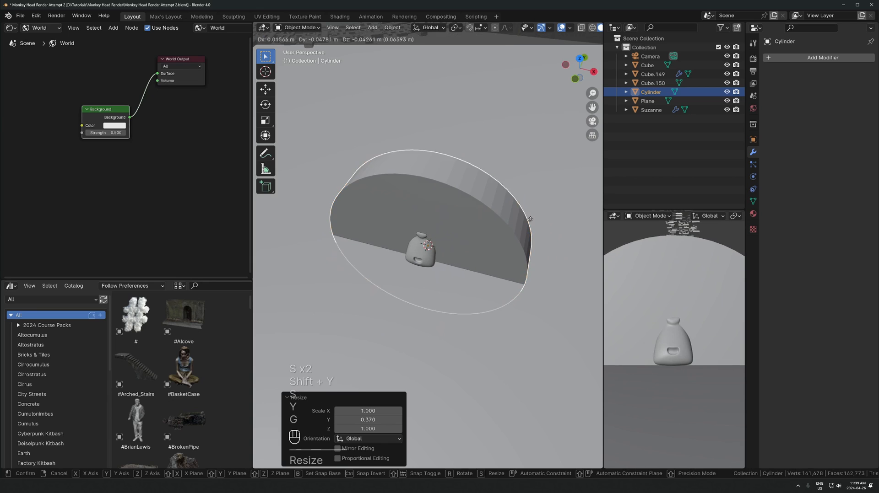
key("y")
left_click(524, 246)
- Delete the cylinder's front and back cap faces so only the outer band is left
middle_click_drag(436, 179, 468, 242)
key("alt+z")
key("Tab")
key("3")
key("alt+z")
key("alt+z")
left_click_drag(467, 242, 398, 286)
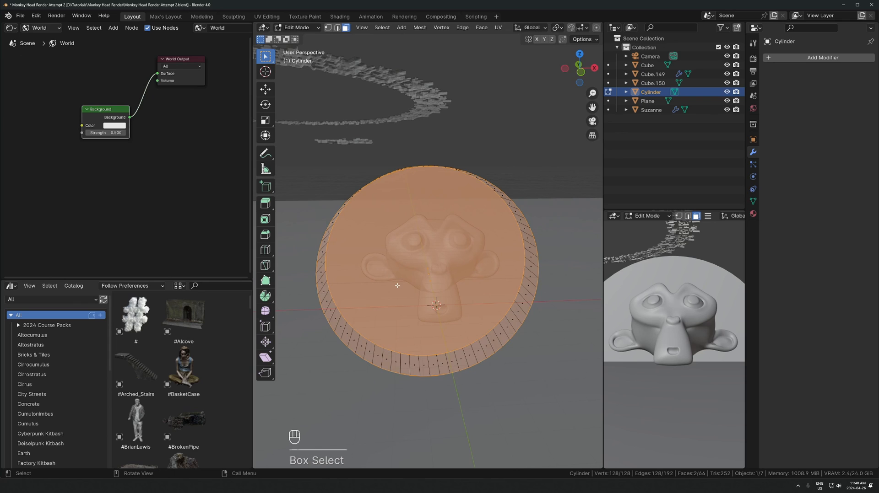
key("x")
left_click(366, 310)
key("Tab")
key("Tab")
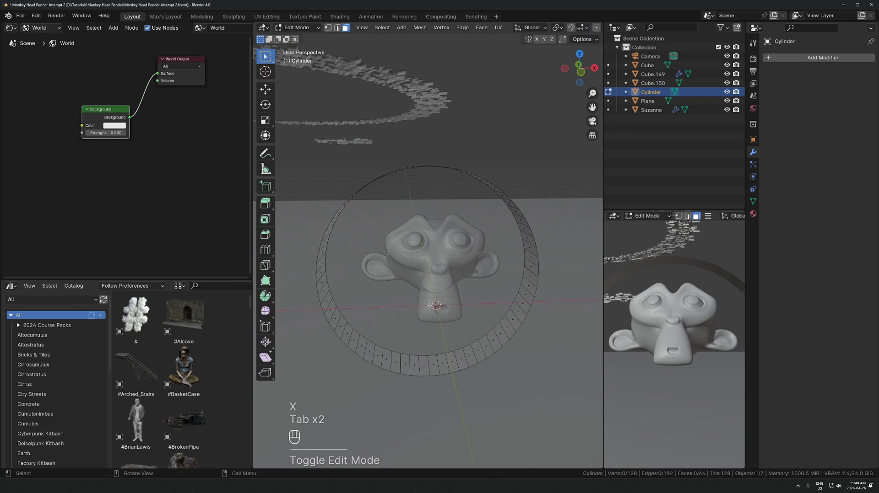
- Add a Solidify modifier to the cylinder band, thicken it to about 0.206 m and apply the modifier
key("a")
key("Tab")
left_click(805, 58)
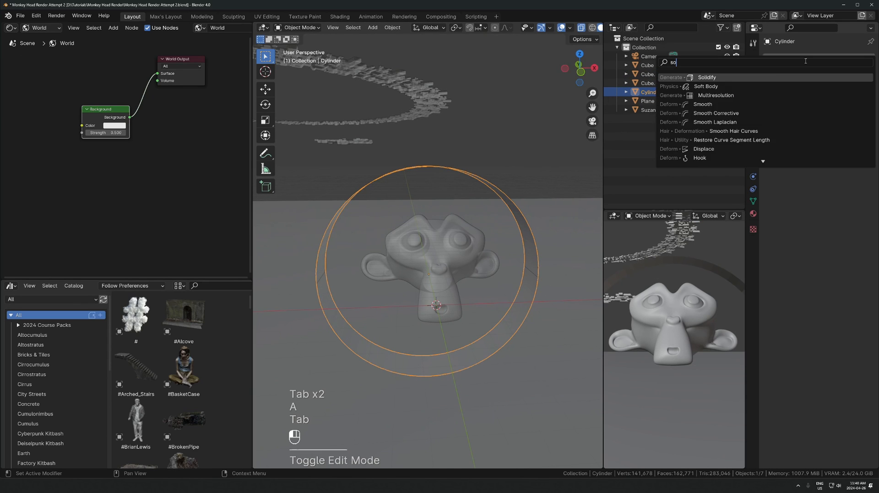
type("solidy")
left_click(705, 81)
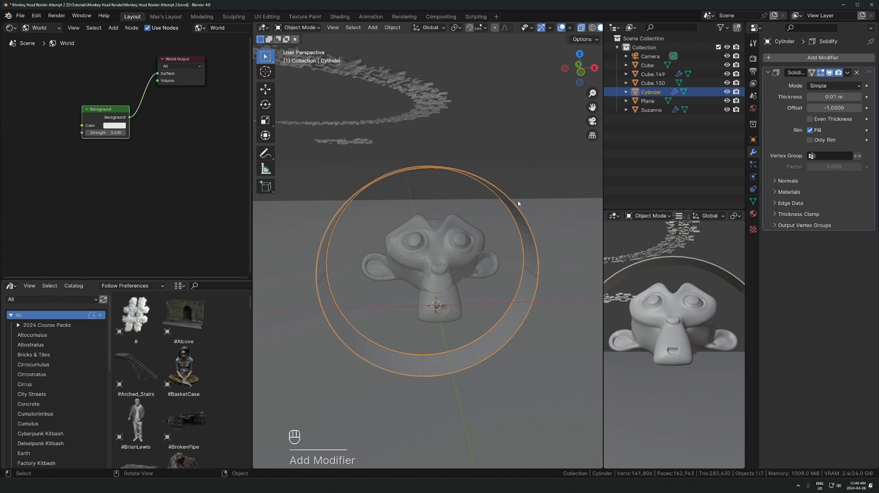
mouse_move(833, 96)
left_mouse_down()
mouse_move(872, 96)
mouse_move(824, 97)
left_mouse_up()
key("alt+z")
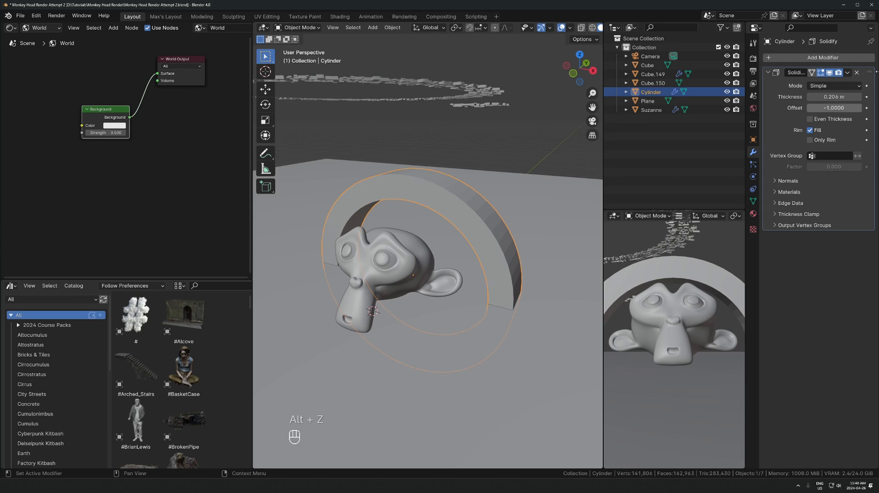
key("ctrl+a")
key("Tab")
key("3")
left_click(373, 211, "alt")
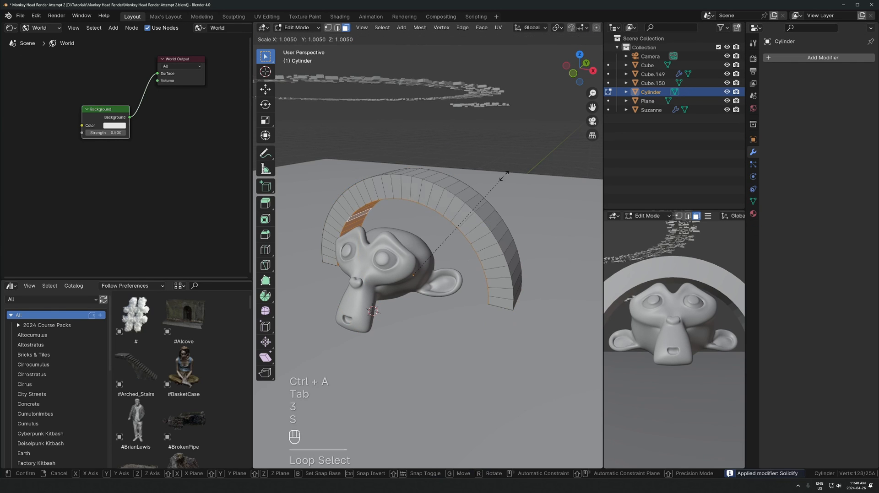
key("s")
key("shift+y")
key("Escape")
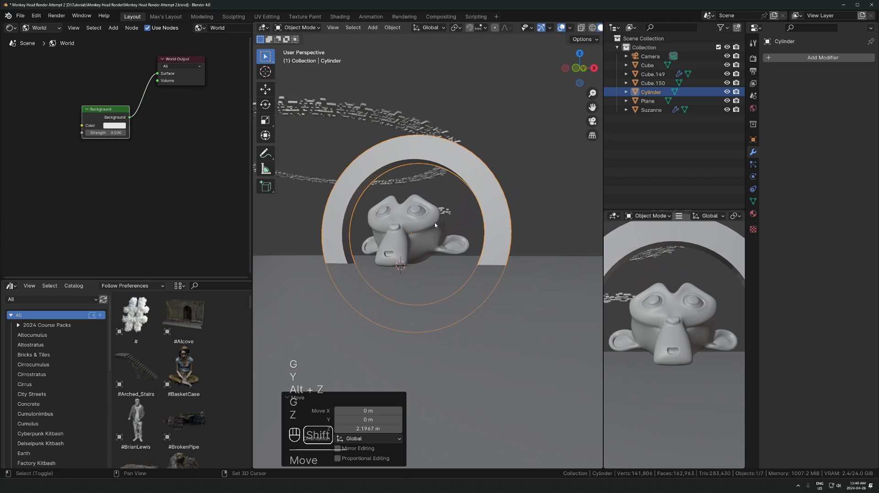
- Inset the loop of front faces on the thickened ring by about 0.038 m
scroll(435, 223, "up", 2)
key("Tab")
mouse_move(476, 197)
middle_mouse_down()
mouse_move(461, 174)
mouse_move(461, 190)
middle_mouse_up()
key("3")
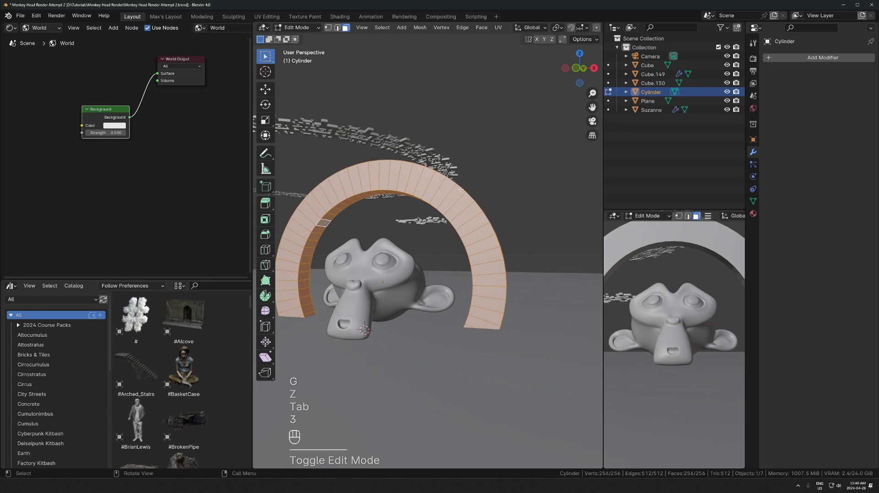
scroll(460, 190, "up", 1)
left_click(476, 162, "alt")
scroll(476, 161, "up", 2)
key("i")
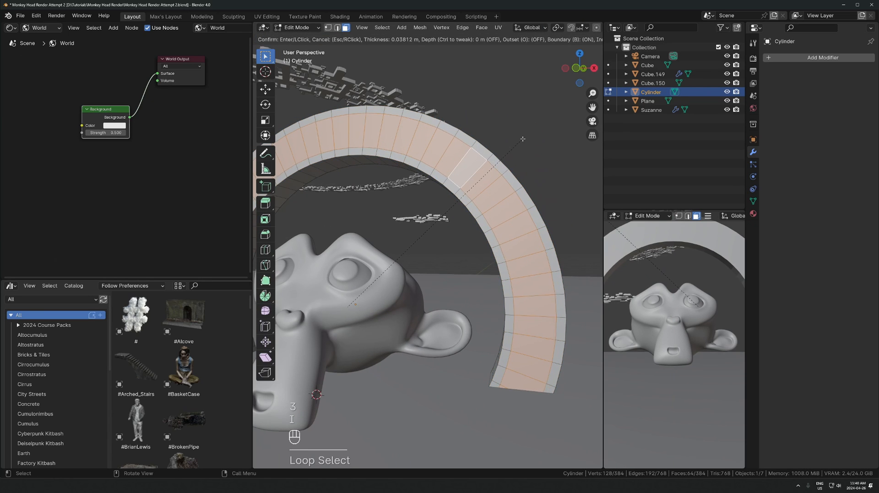
left_click(521, 139, "shift")
- Extrude the inset front faces inward by about 0.111 m to form a recessed channel
key("e")
middle_click_drag(522, 139, 526, 192)
left_click(515, 182)
key("i")
key("Escape")
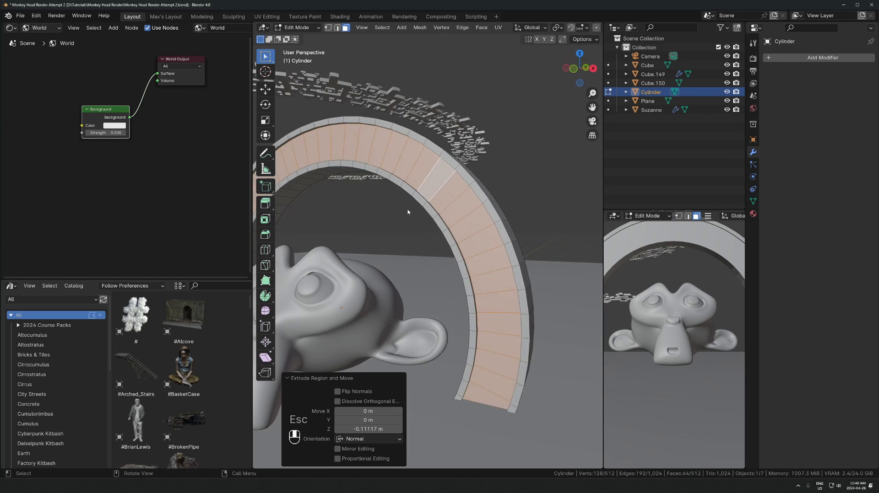
- Add a Bevel modifier to the ring, apply the object's scale and set the bevel amount to 0.025 m
key("Tab")
left_click(833, 57)
type("be")
key("Return")
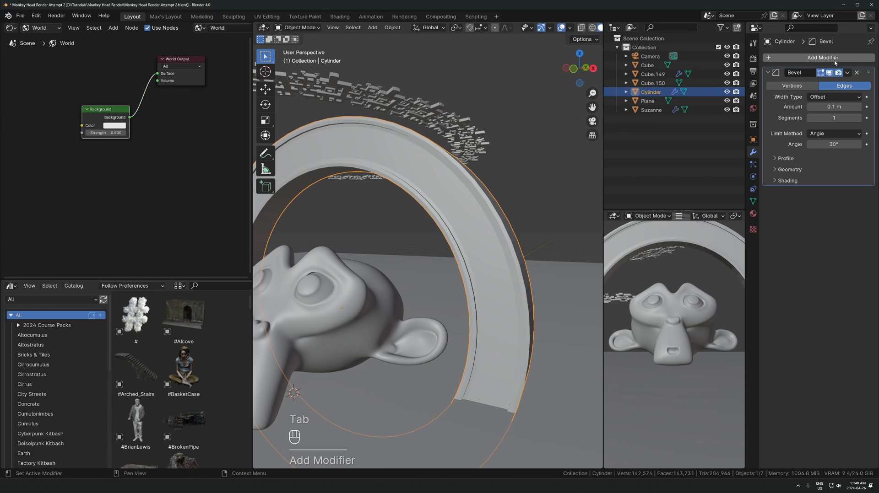
key("ctrl+a")
key("s")
left_click_drag(833, 106, 817, 107, "shift")
scroll(492, 199, "up", 4)
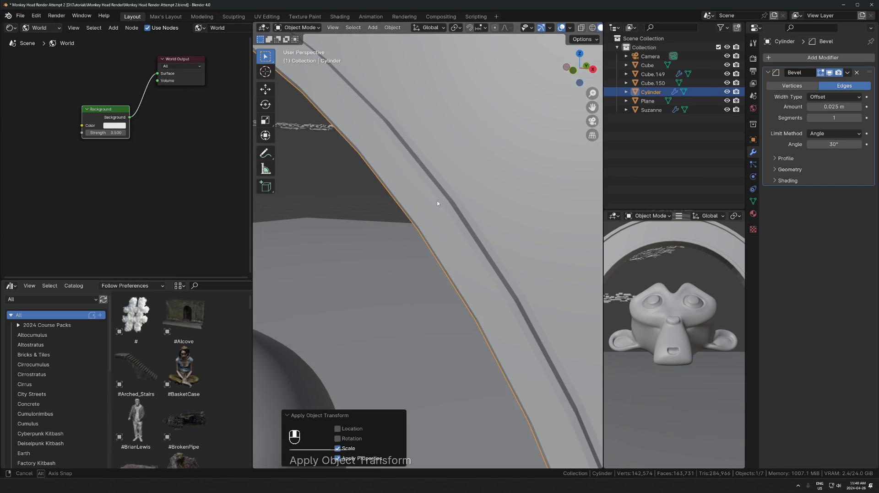
- Rotate the large ring of block clusters 90° about the X axis so it stands upright
scroll(432, 213, "down", 8)
left_click(485, 206)
left_click(413, 175)
key("r")
key("x")
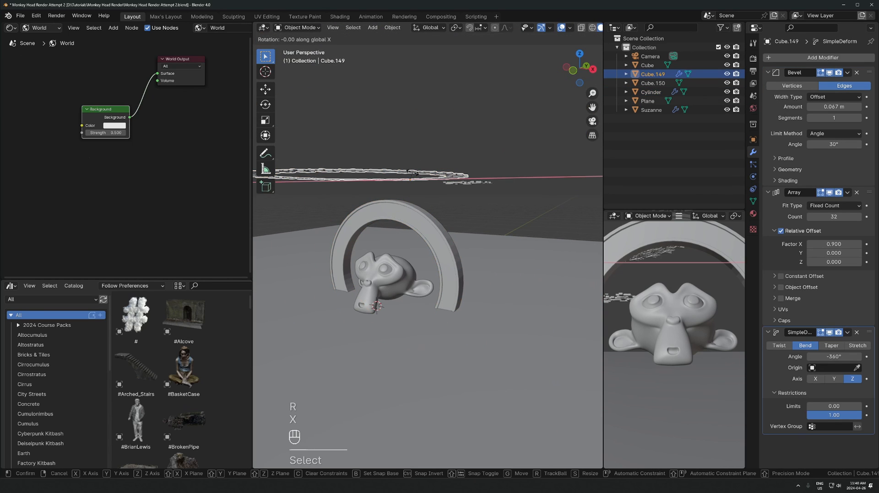
key("9")
key("0")
left_click(412, 175)
- Move the block ring in top view by about 9.72 m on X and -24.42 m on Y, around Suzanne
key("KP_7")
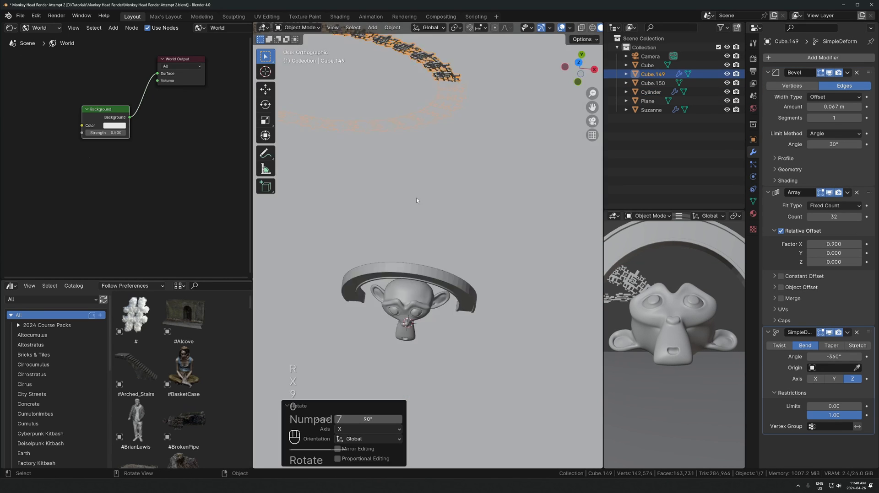
key("g")
left_click(513, 348)
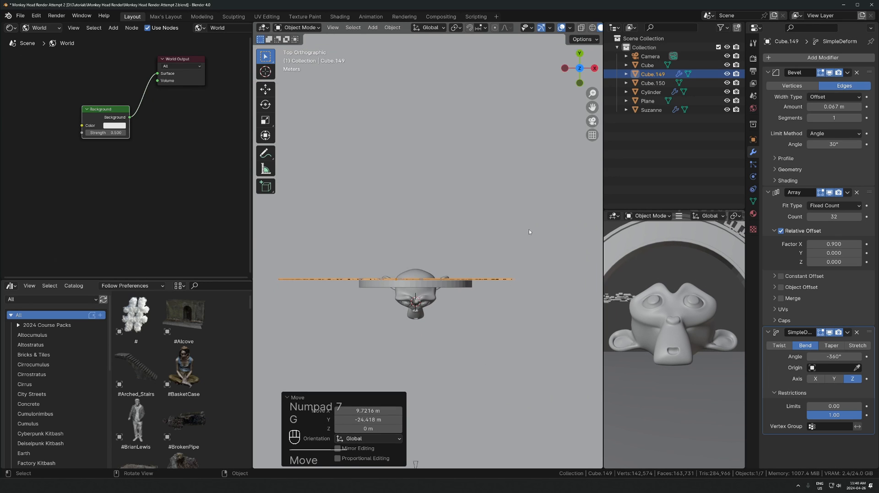
middle_click_drag(529, 229, 425, 218)
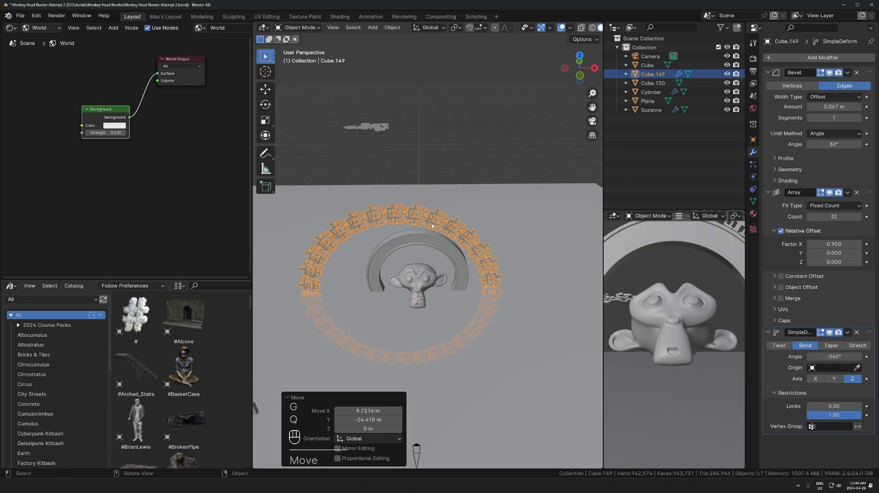
- Duplicate the block ring and park the copy far from the scene, about -98.3 m away on X
scroll(425, 218, "down", 5)
key("shift+d")
left_click(520, 194)
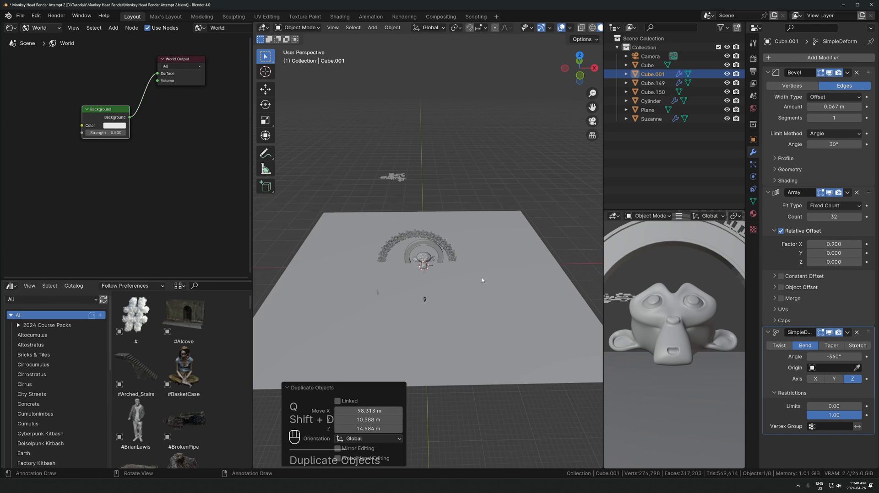
scroll(302, 208, "down", 5)
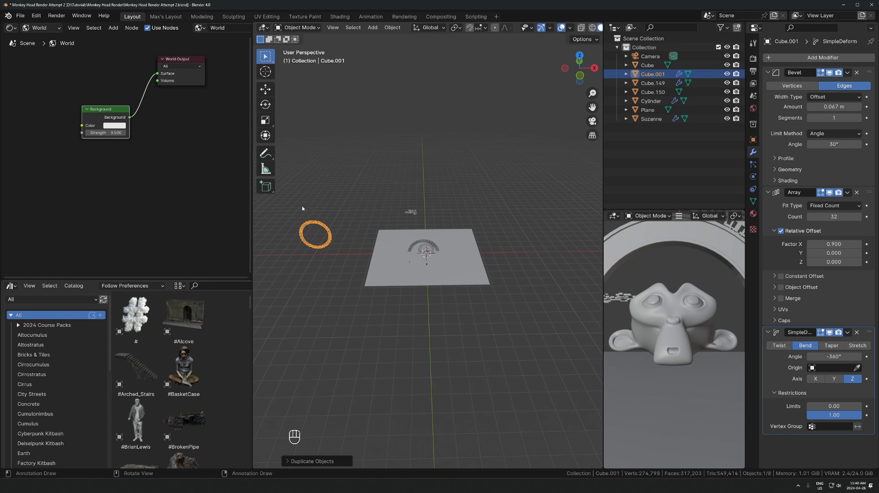
key("g")
key("Escape")
- Convert the original block ring around Suzanne to a mesh
left_click(423, 245)
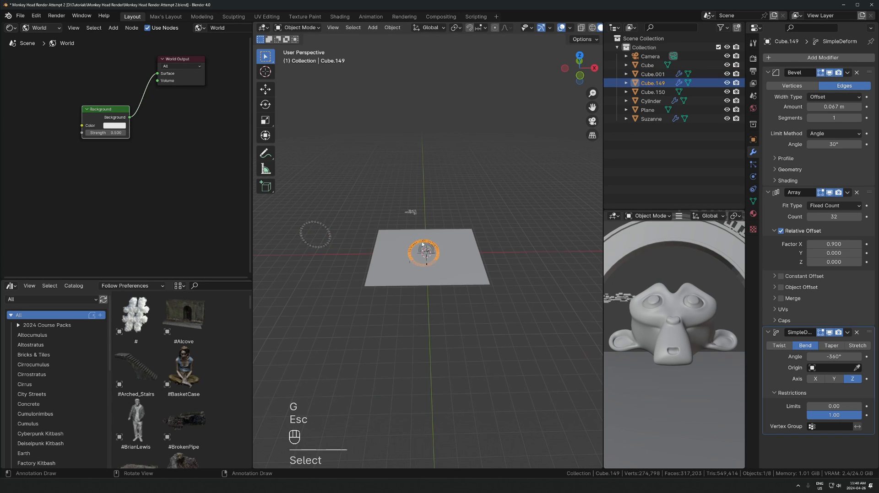
key("KP_Decimal")
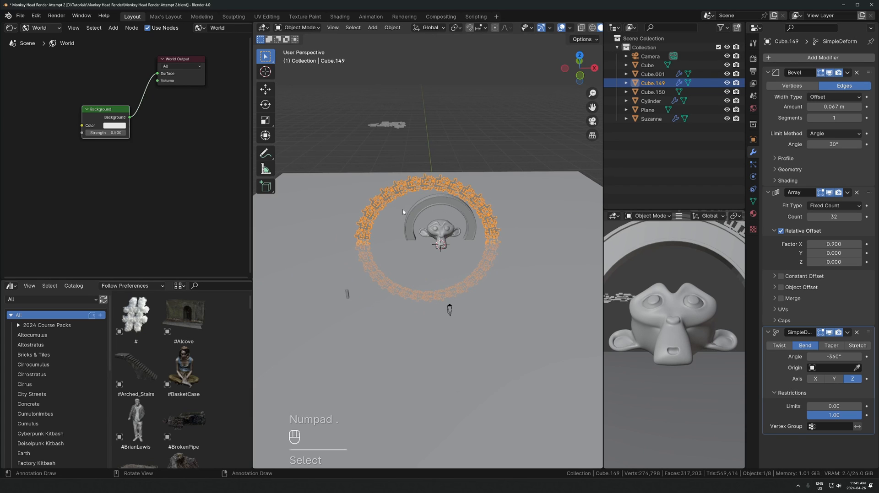
right_click(352, 208)
mouse_move(366, 235)
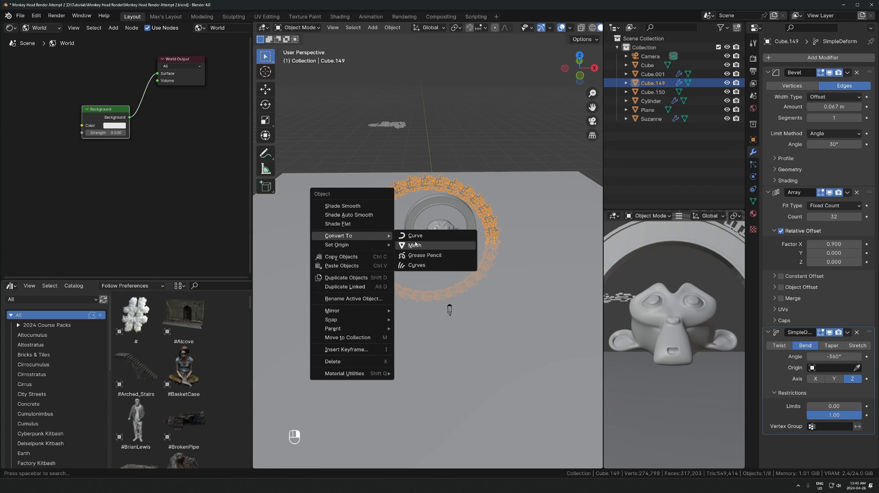
left_click(415, 244)
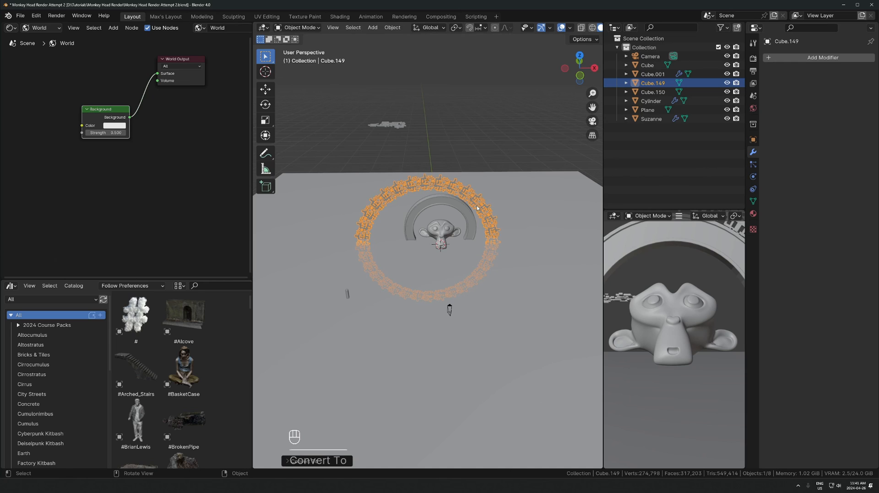
- Apply the block ring's object transform and set its origin to its geometry
key("ctrl+a")
left_click(401, 210)
right_click(408, 194)
mouse_move(381, 195)
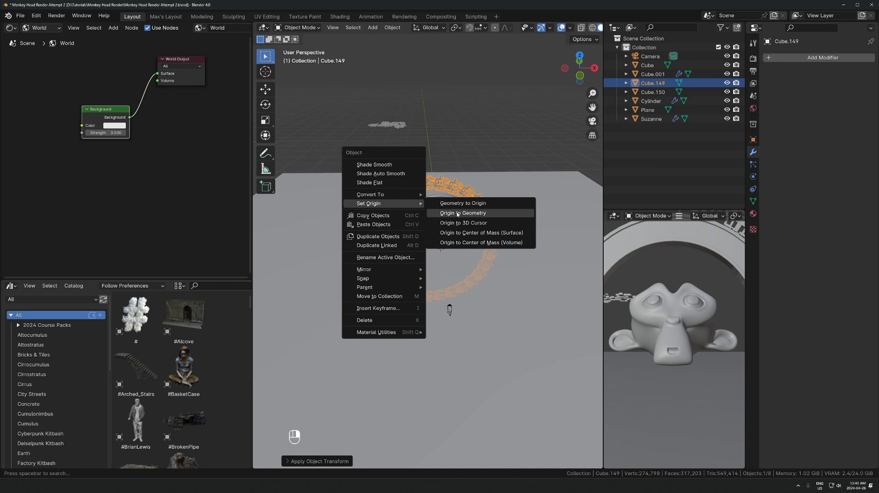
left_click(463, 214)
- Copy the cylinder arch's location to the block ring so the two share a centre
left_click(444, 201, "ctrl")
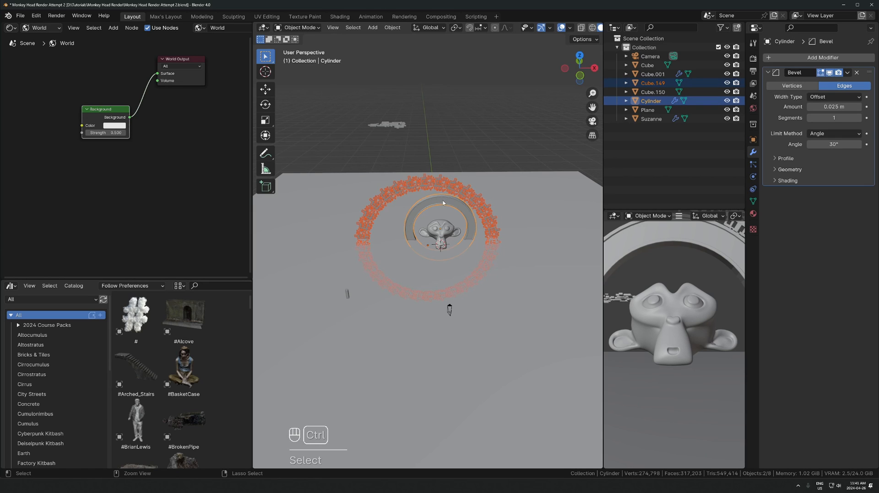
key("ctrl+c")
left_click(460, 217)
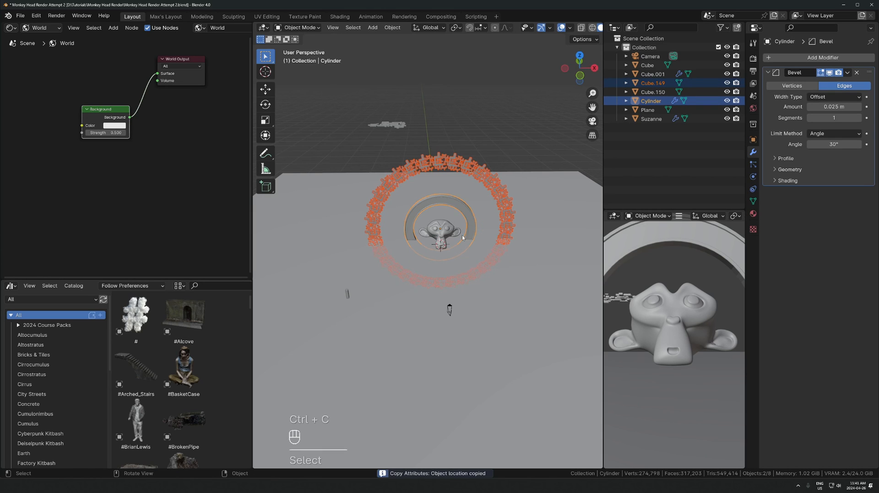
- Scale the block ring down uniformly to match the width of the arch's recessed face
middle_click_drag(348, 159, 333, 139)
left_click(505, 182)
key("s")
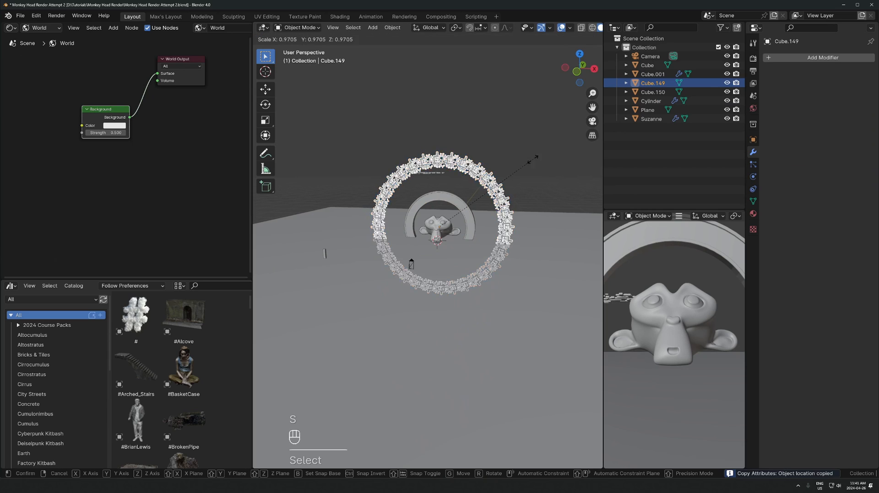
left_click(478, 190)
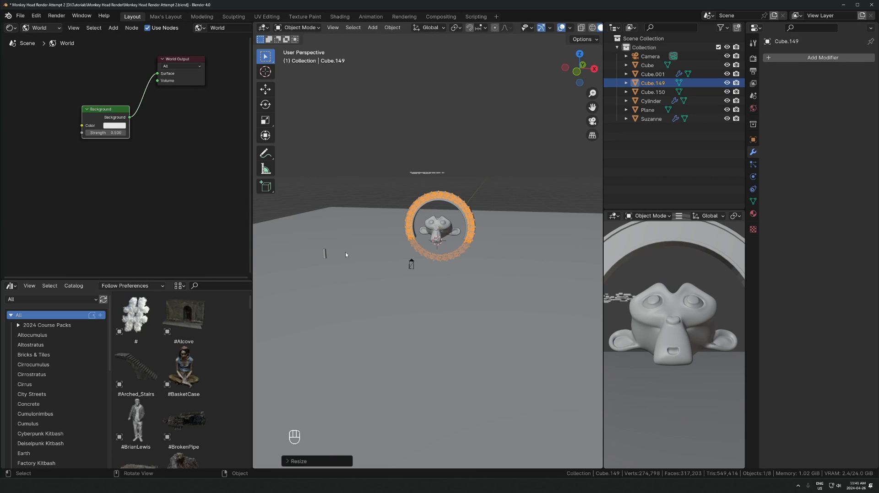
key("KP_Decimal")
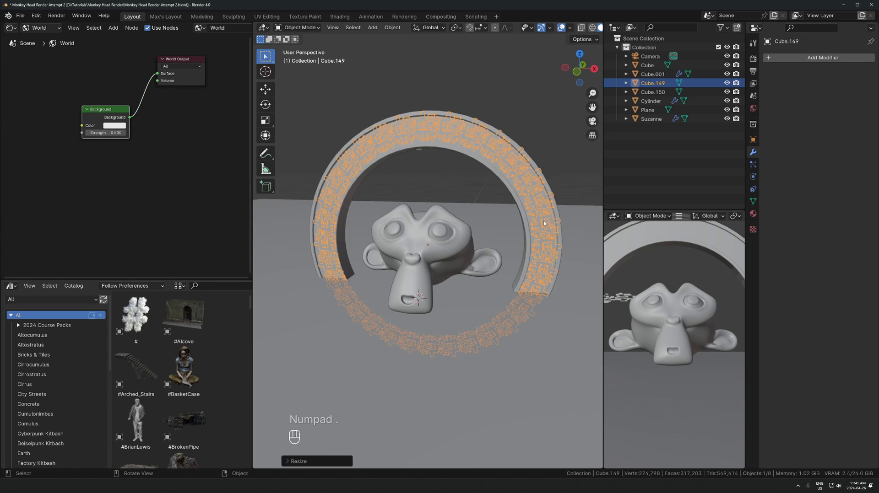
- Move the block ring forward along Y, out of the arch's body and towards its front
middle_click_drag(501, 215, 451, 169)
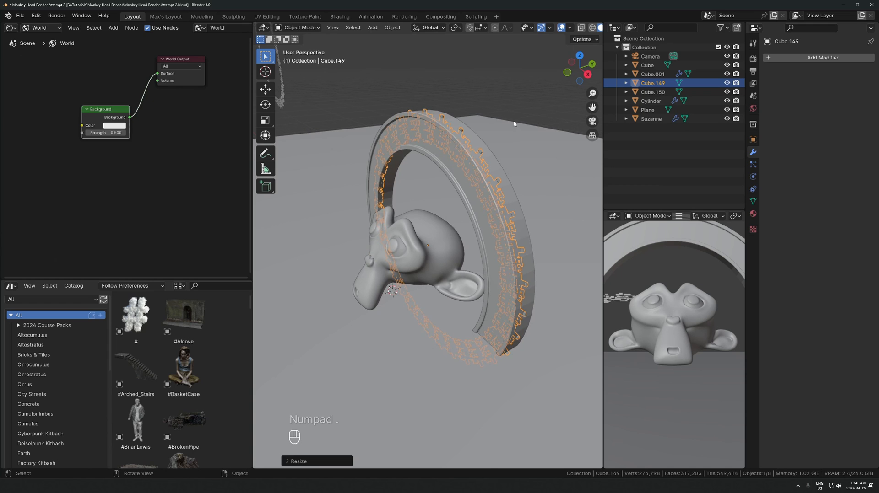
key("s")
key("g")
key("y")
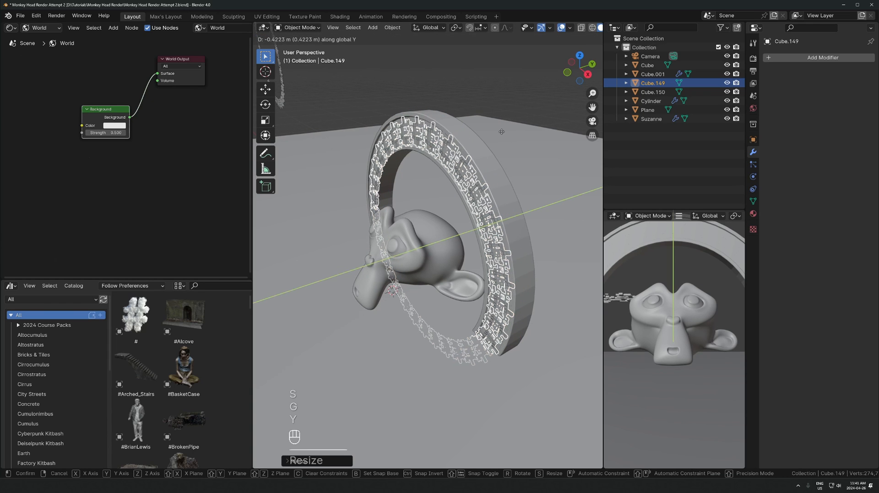
left_click(477, 201)
- Fine-tune the block ring's position along Y so the blocks sit in the arch's recessed channel
scroll(476, 202, "up", 5)
key("g")
key("y")
left_click(520, 163)
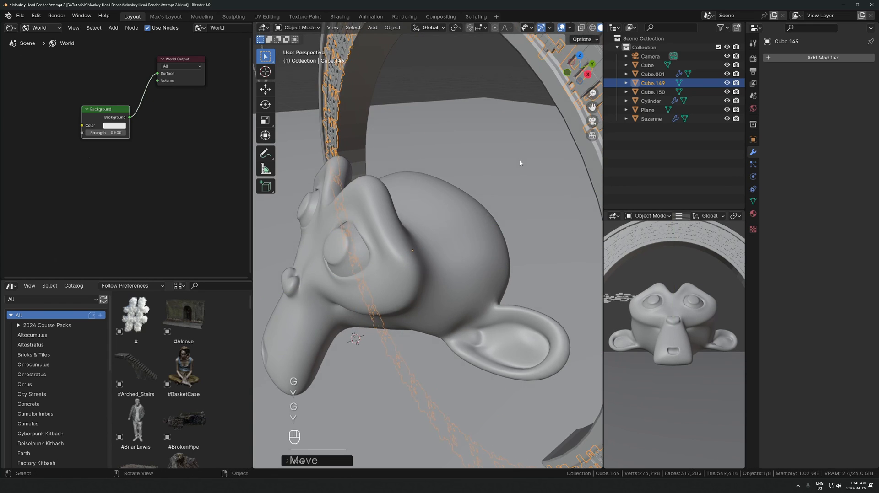
middle_click_drag(520, 163, 447, 208, "shift")
key("g")
key("y")
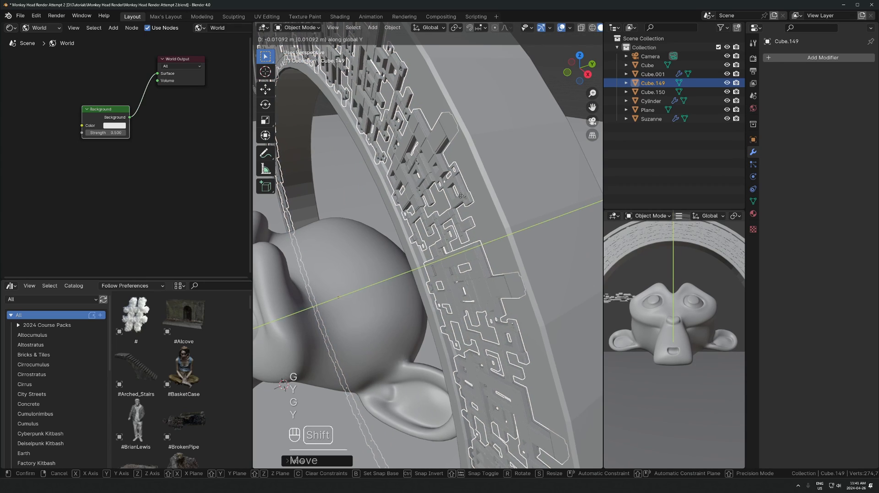
left_click(461, 196)
- Try a different uniform scale on the block ring and undo it
key("s")
left_click(444, 211)
middle_click_drag(444, 211, 535, 175)
key("ctrl+z")
- Scale the block ring up by about 1.007 to fit the arch's channel
scroll(535, 176, "down", 4)
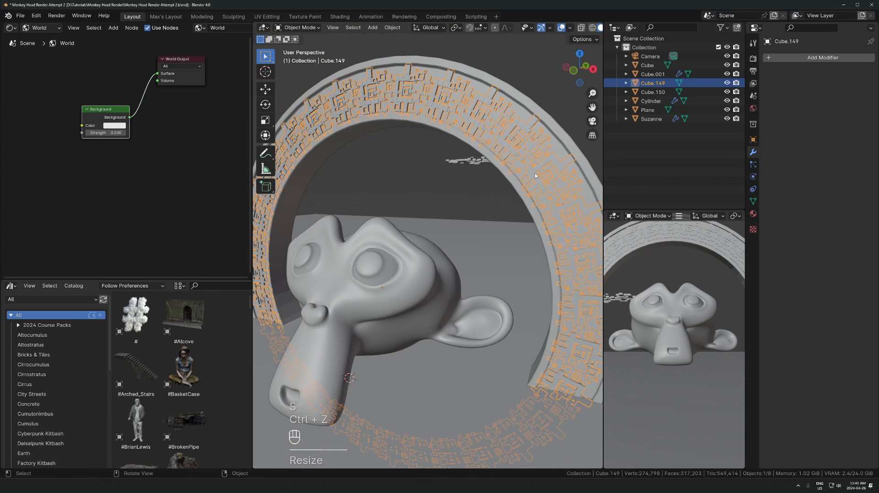
key("s")
key("shift")
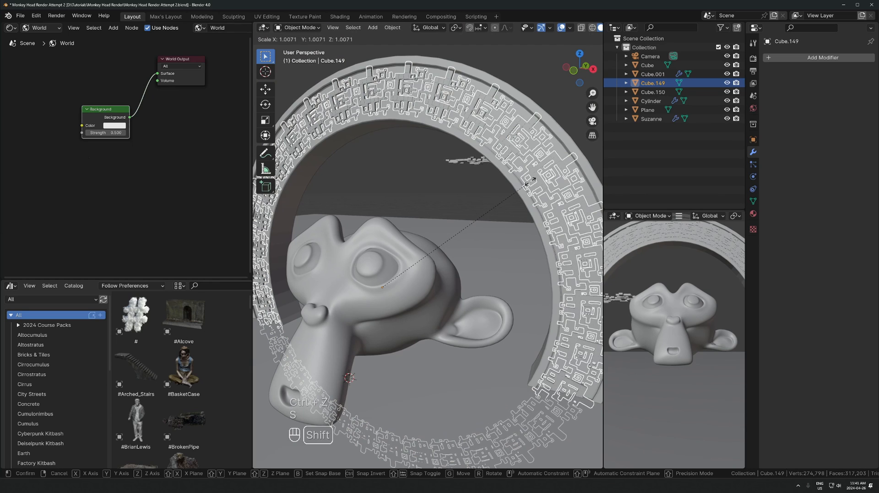
left_click(530, 182)
scroll(530, 182, "down", 4)
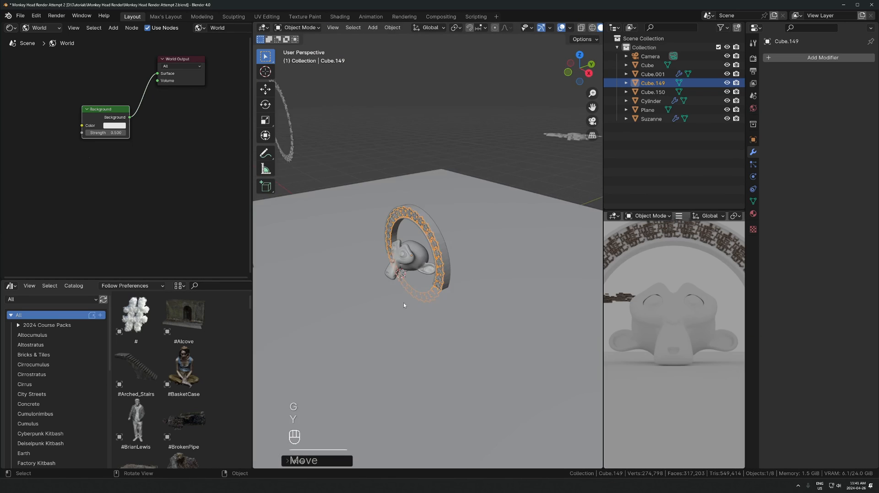
- Switch to Quixel Bridge and browse its rock surfaces, home page and purchased assets, dismissing the export error
middle_click_drag(403, 303, 473, 278)
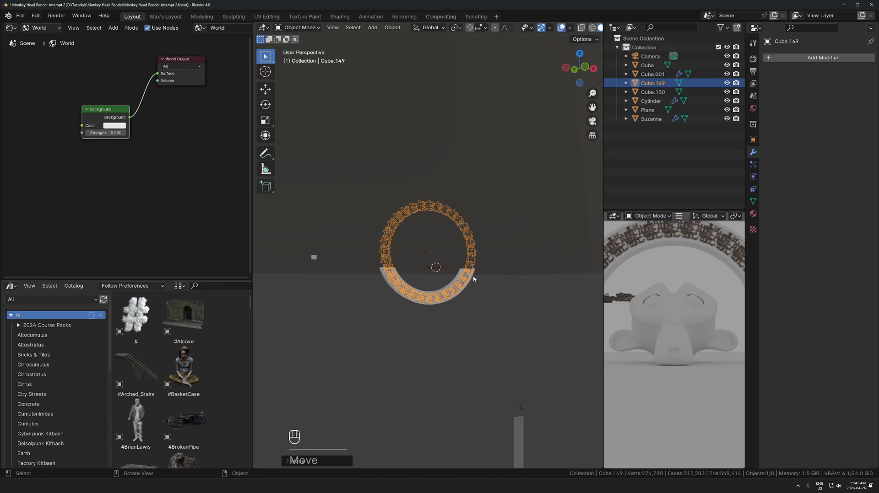
middle_click_drag(348, 249, 323, 274)
key("alt+Tab")
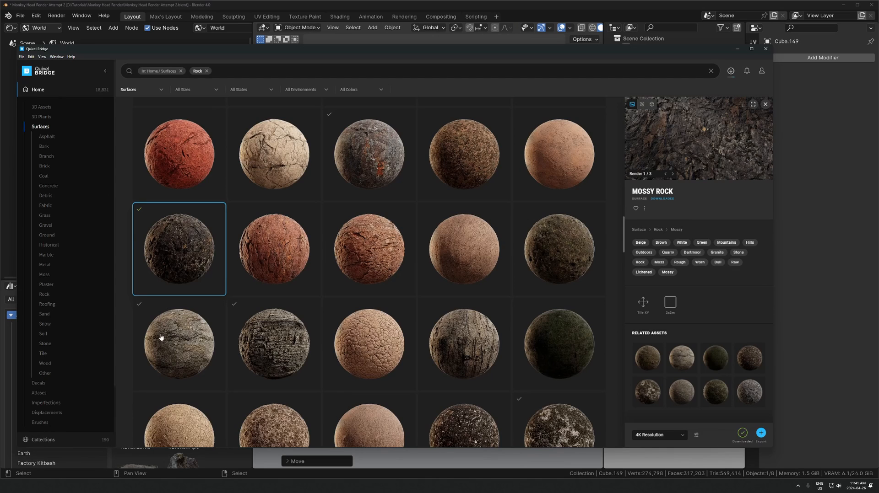
scroll(483, 308, "down", 5)
scroll(481, 299, "up", 3)
scroll(478, 297, "up", 3)
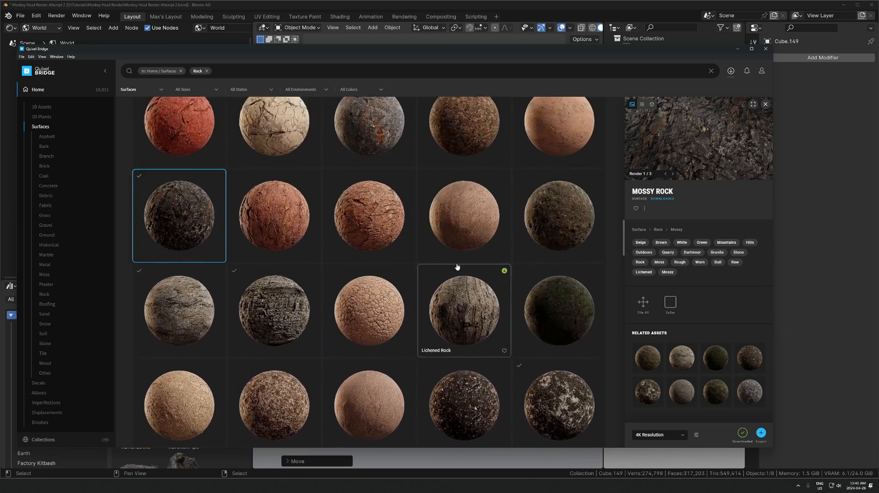
left_click(47, 91)
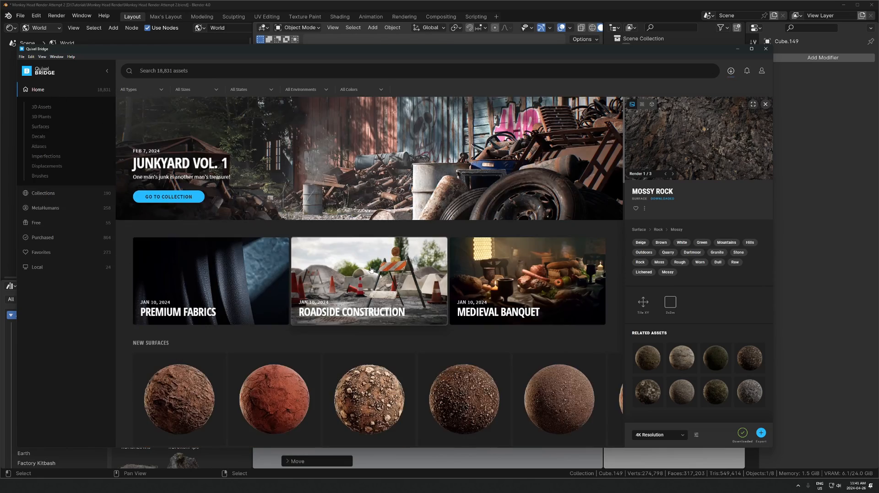
scroll(322, 282, "down", 5)
scroll(389, 264, "down", 3)
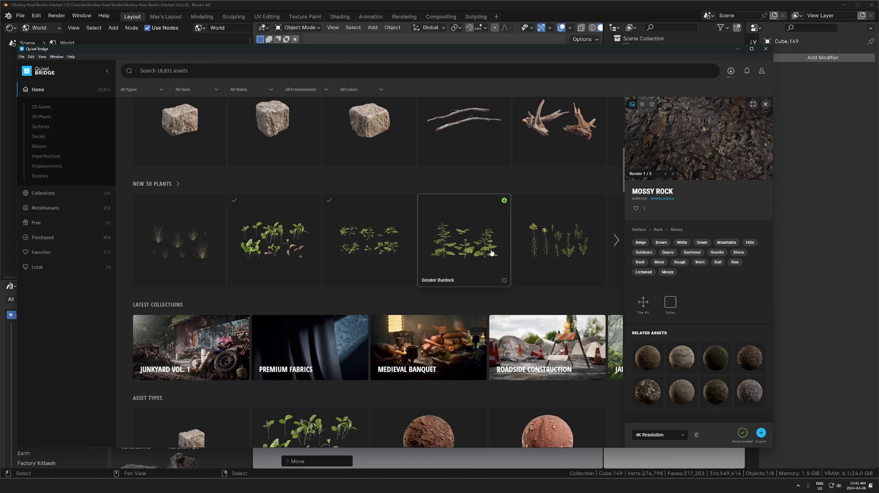
scroll(453, 256, "down", 4)
scroll(444, 312, "down", 8)
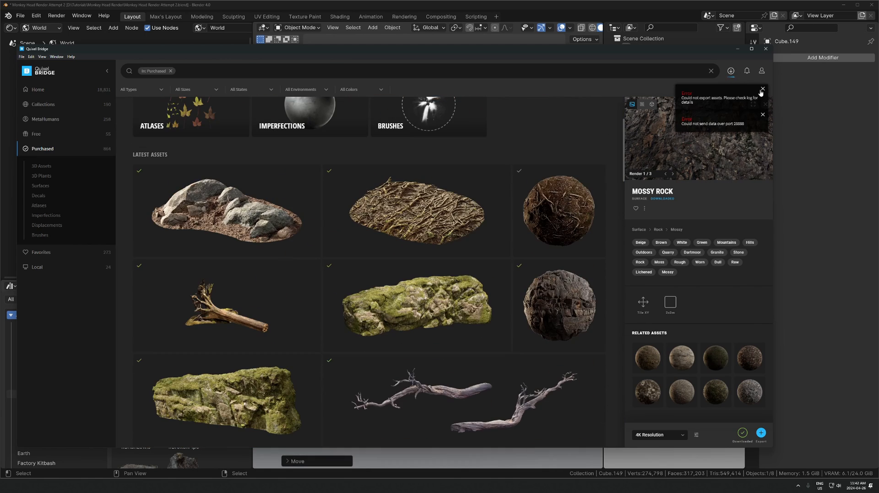
left_click(762, 89)
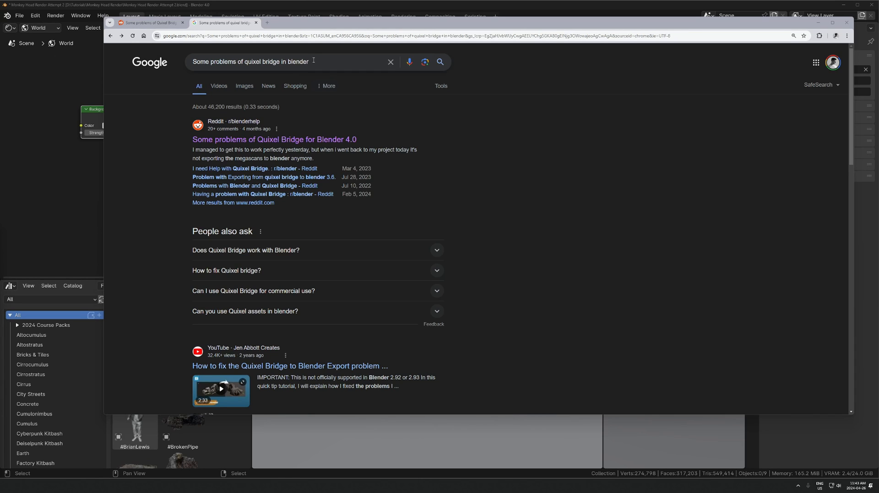
- Open the Reddit thread on Quixel Bridge problems in Blender 4.0 and read the suggested add-on fix
left_click_drag(314, 61, 145, 64)
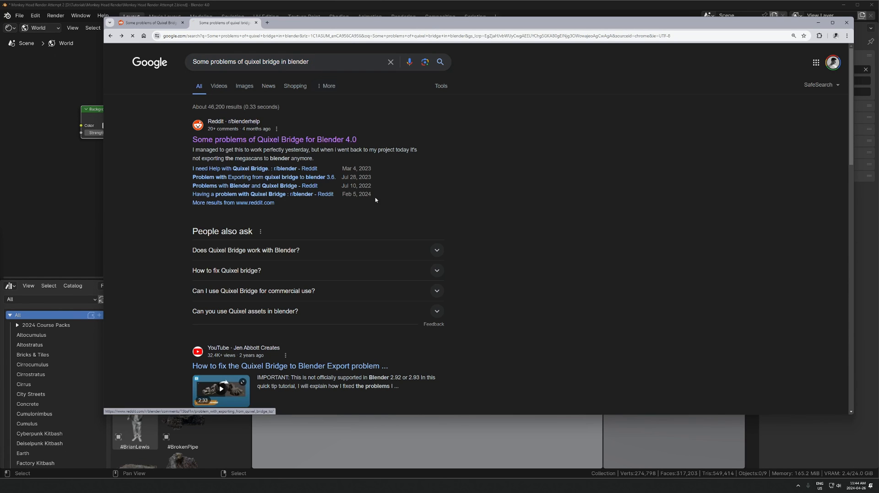
left_click(225, 138)
scroll(389, 206, "down", 8)
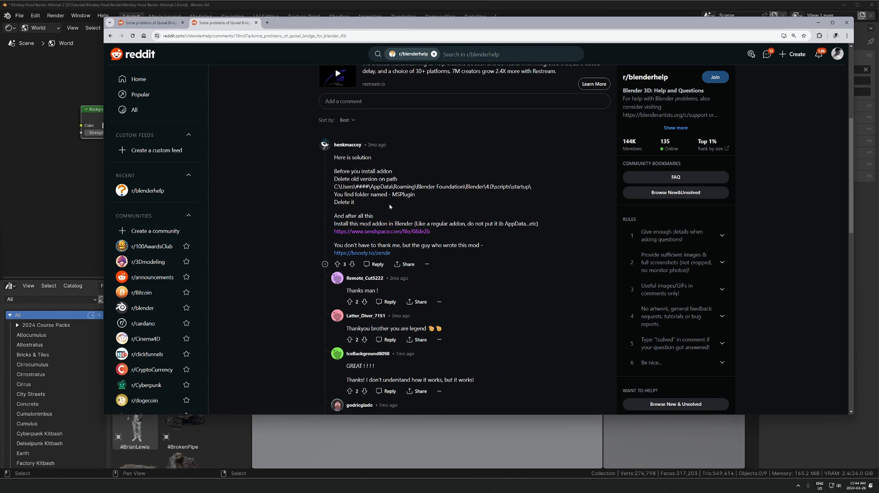
left_click(473, 224)
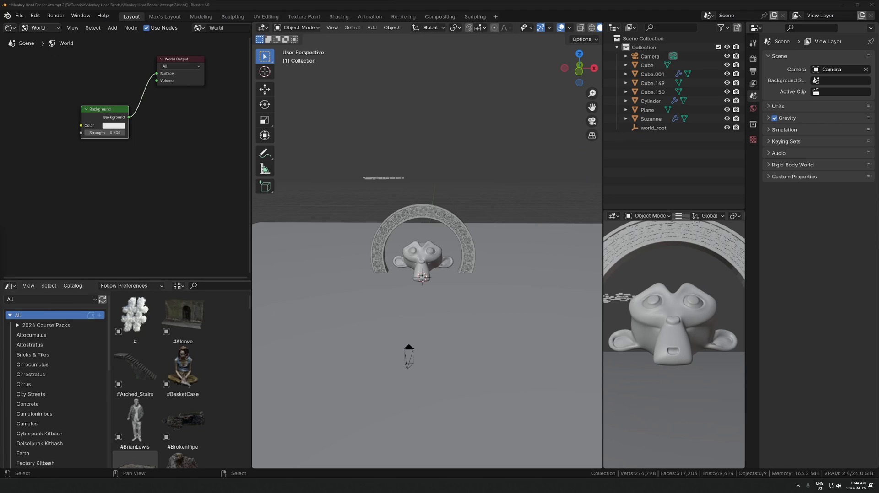
- Switch to Quixel Bridge, export the two mossy Nordic Forest Cliff Large assets to Blender, and return to Blender
key("alt+Tab")
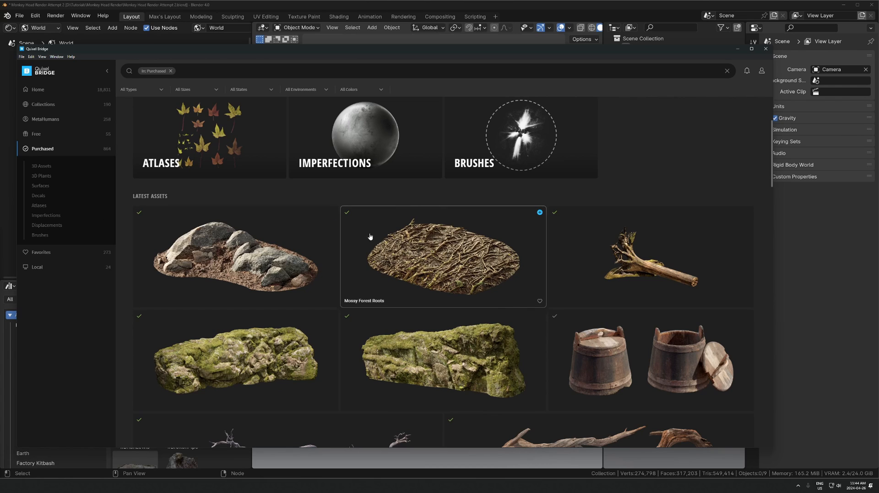
scroll(340, 320, "down", 1)
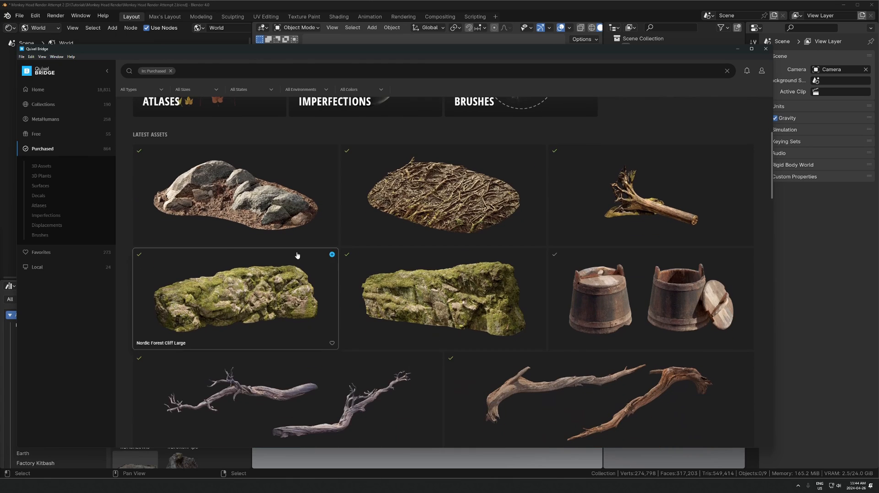
left_click(332, 255)
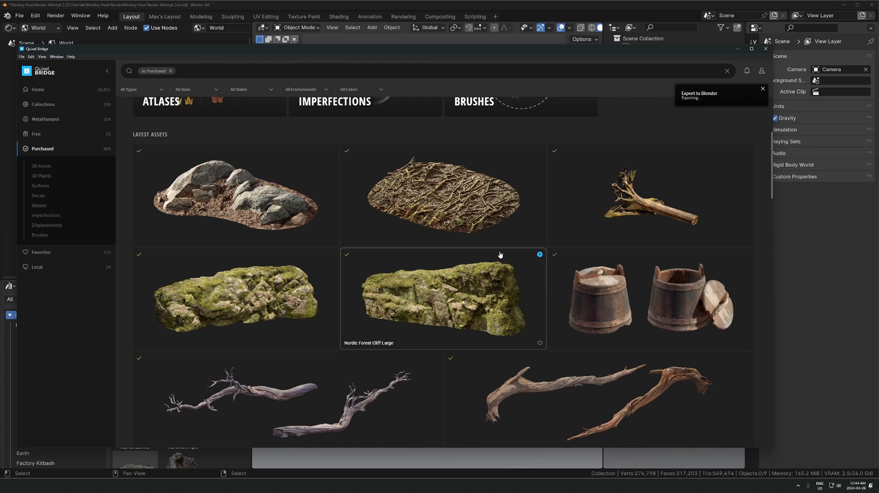
left_click(540, 255)
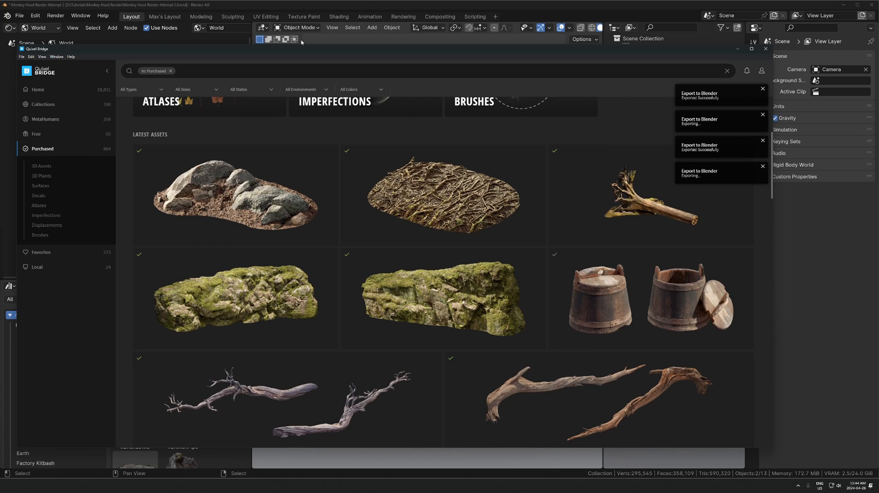
left_click(287, 7)
- Show the camera view in rendered shading, and place the selected cliff to the left of the arch, rotated about Z
key("z")
left_click(667, 249)
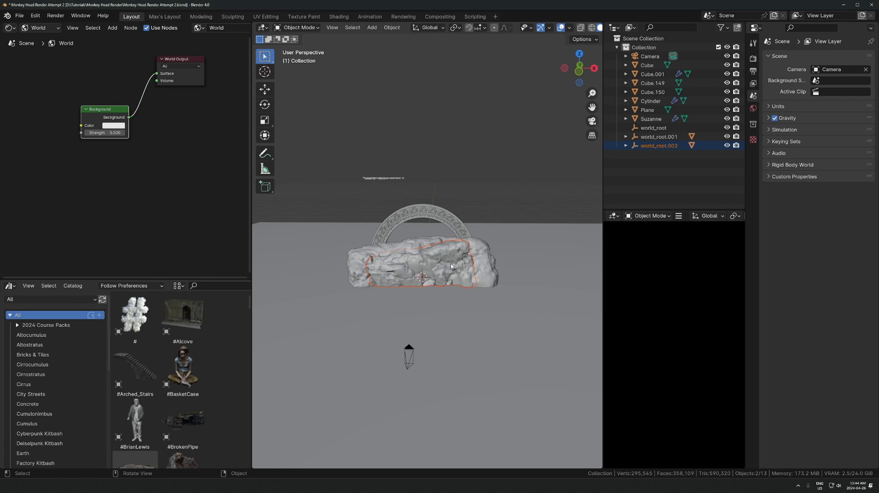
middle_click_drag(464, 262, 461, 280)
key("g")
key("shift+z")
left_click(358, 295)
key("r")
key("z")
left_click(386, 251)
- Select the other cliff, rotate it about Z and move it along the ground to the right of the arch
left_click(434, 255)
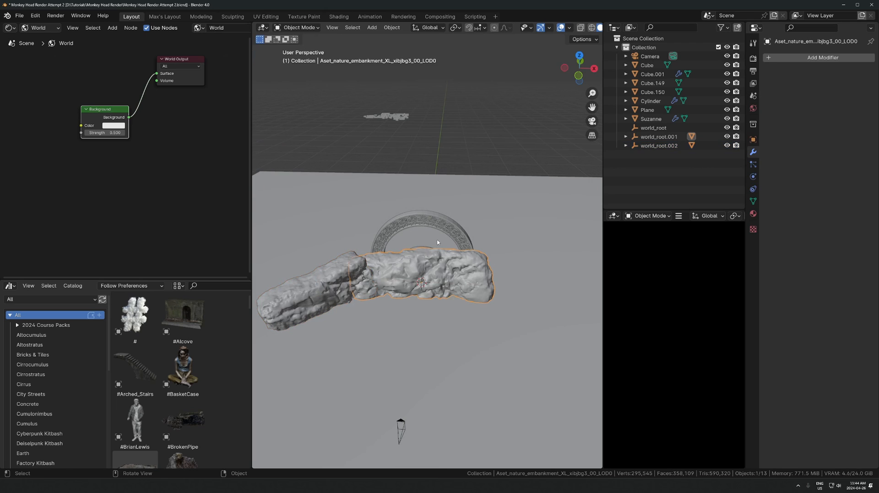
key("t")
key("r")
key("z")
left_click(493, 286)
key("g")
key("shift+z")
left_click(605, 316)
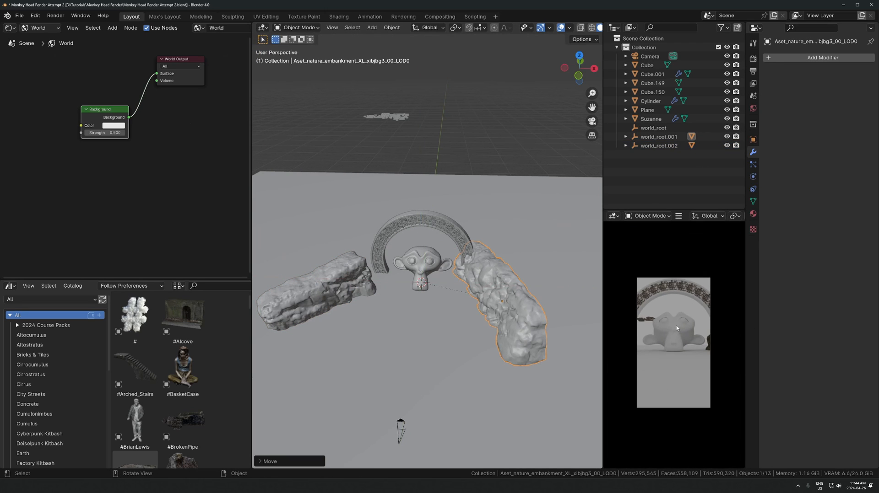
- Nudge the right cliff outward on the ground plane and adjust the left cliff's rotation about Z
key("g")
key("shift+z")
left_click(359, 267)
left_click(360, 273)
key("r")
key("z")
left_click(386, 253)
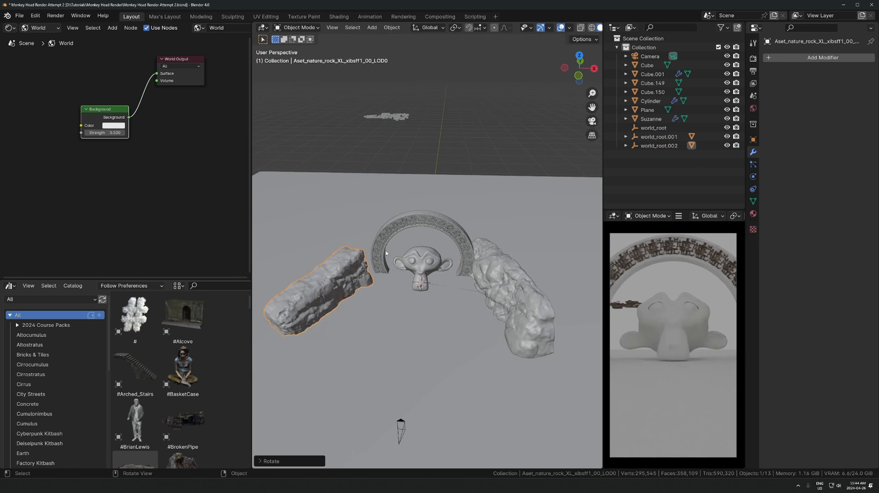
- Detach the Background node from the World Output and add a spot light raised along Z above the monkey head
left_click_drag(123, 116, 110, 127)
key("shift+a")
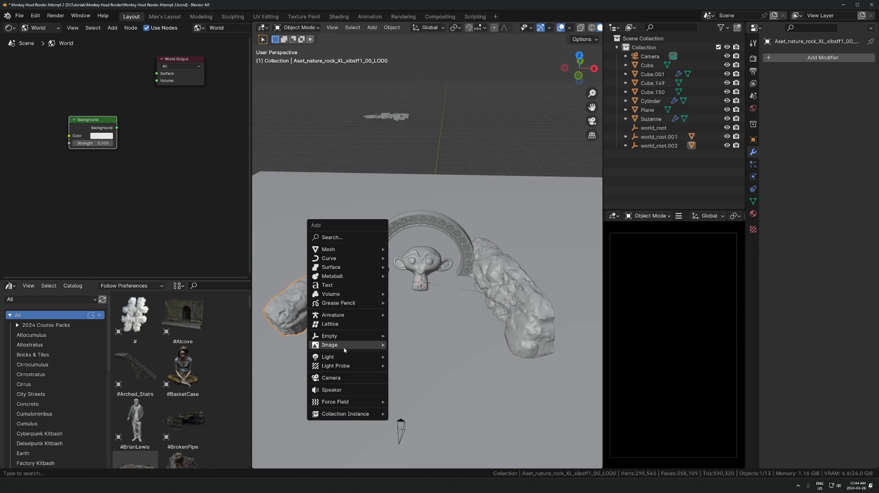
mouse_move(339, 361)
left_click(410, 380)
key("g")
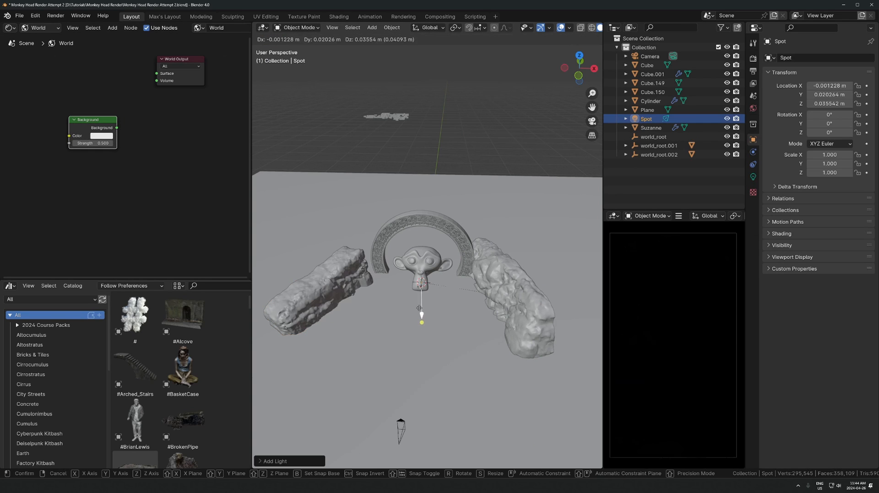
key("z")
left_click(414, 295)
- Set the spot light's radius to 0.82 m, blend to 1.000 and power to 2222222 W, and hide the camera view's gizmos
left_click(752, 176)
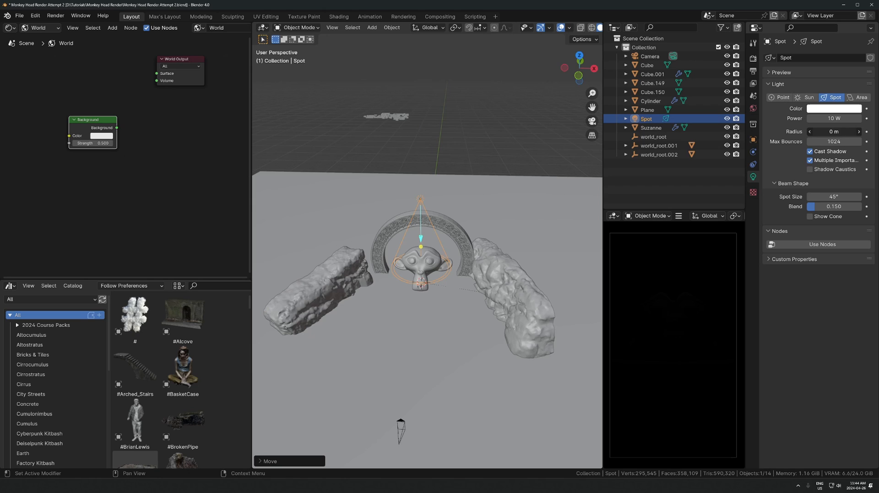
left_click_drag(833, 132, 838, 131)
left_click_drag(816, 207, 863, 206)
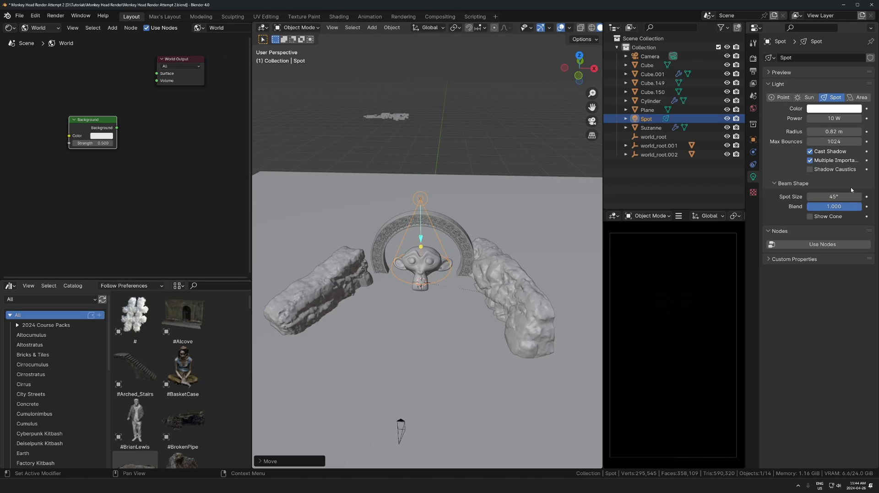
left_click(826, 119)
type("2222222")
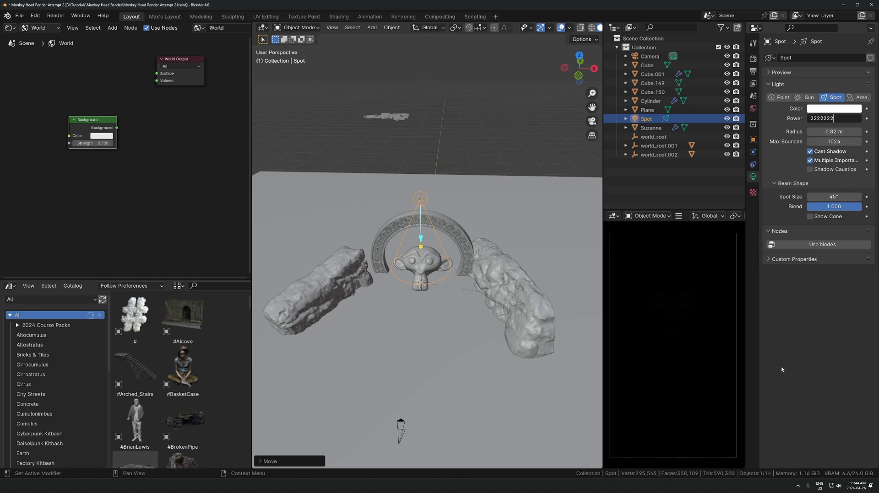
key("Return")
scroll(696, 218, "down", 5)
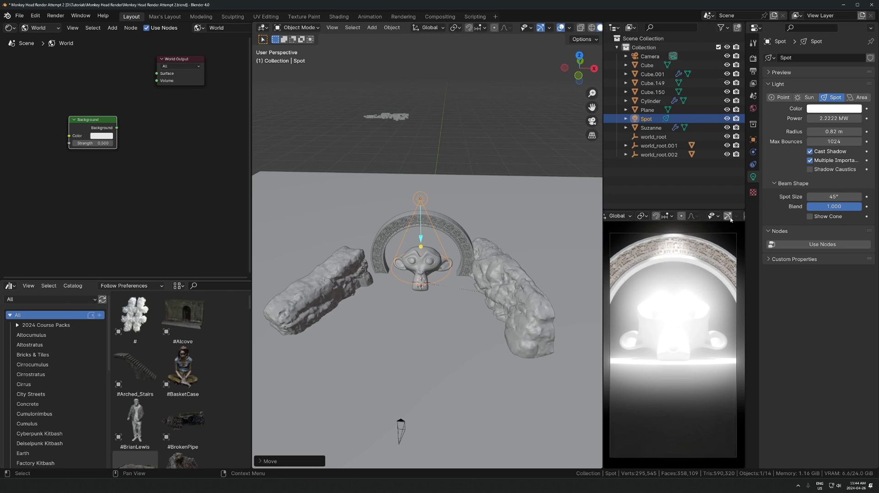
left_click(726, 216)
left_click(690, 349)
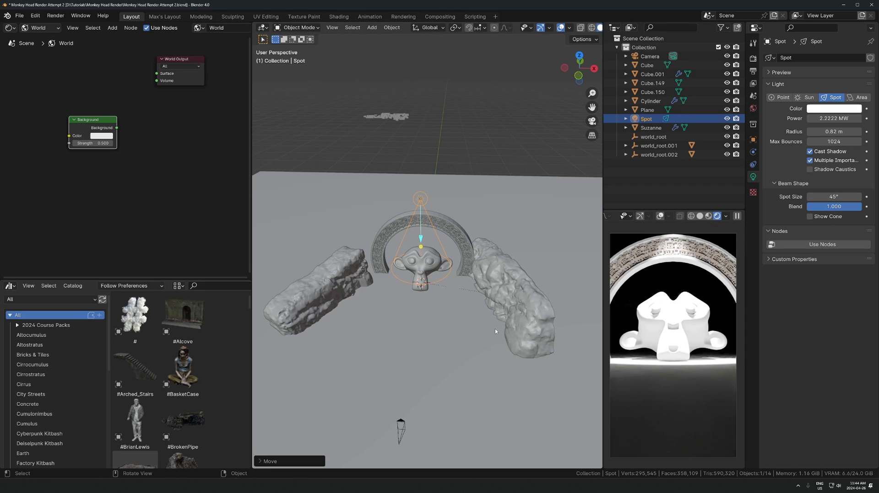
- Raise the spot light higher above the arch along Z and set its power to 222220 W
scroll(421, 170, "down", 1)
key("g")
key("z")
left_click(367, 168)
left_click(828, 118)
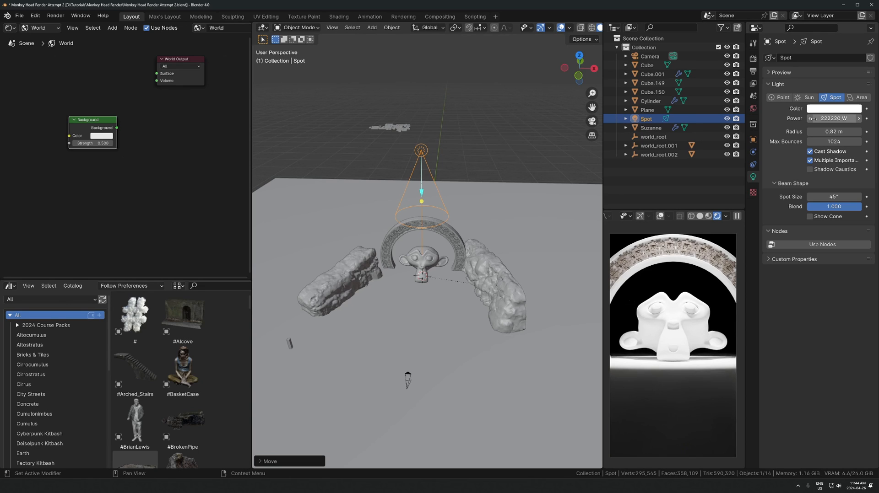
type("222220")
key("Return")
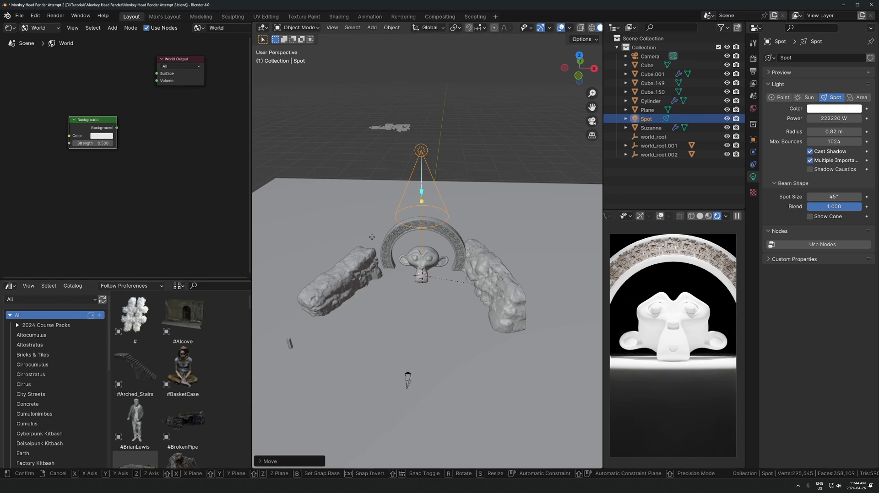
- In front view, move the spot light to the upper left of the arch and tilt it diagonally towards the monkey head
scroll(482, 249, "down", 2)
key("KP_1")
key("r")
left_click(529, 196)
key("g")
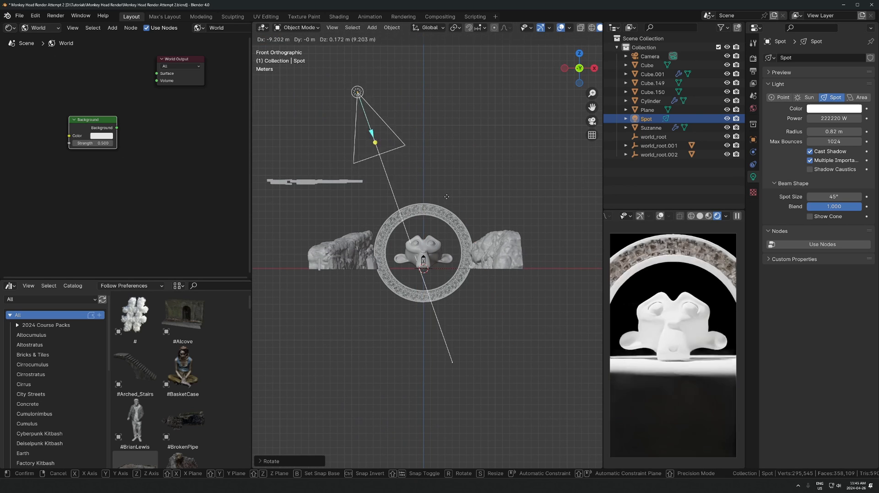
left_click(455, 190)
key("r")
left_click(485, 188)
key("g")
left_click(470, 190)
- Select Suzanne and rotate the head about Z so it turns partly towards the spot light's side
left_click(435, 250)
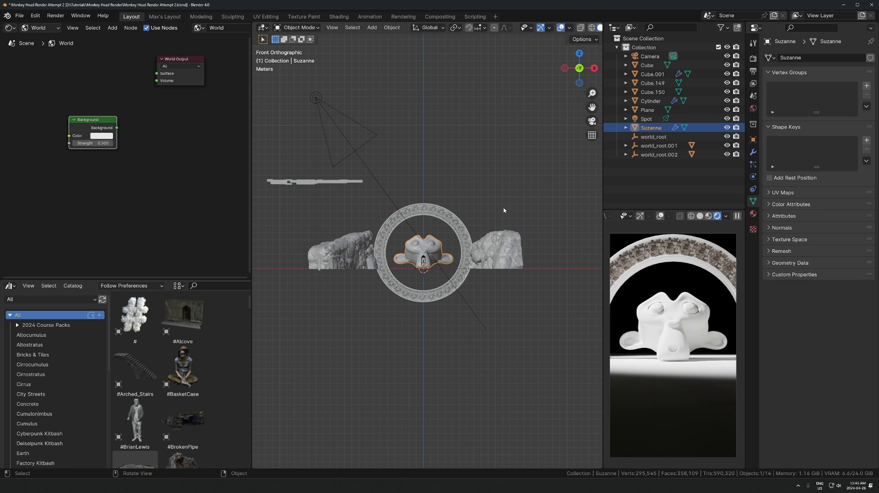
key("r")
key("z")
right_click(476, 178)
middle_click_drag(476, 178, 486, 264)
key("r")
key("z")
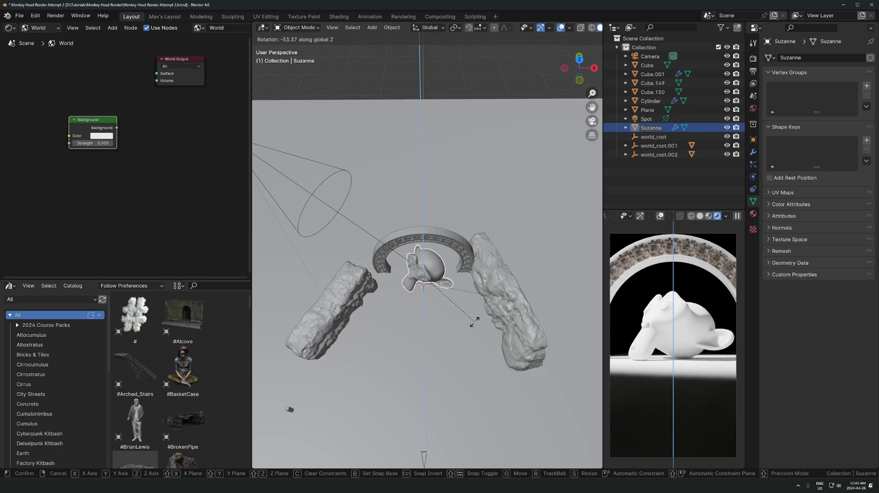
left_click(480, 287)
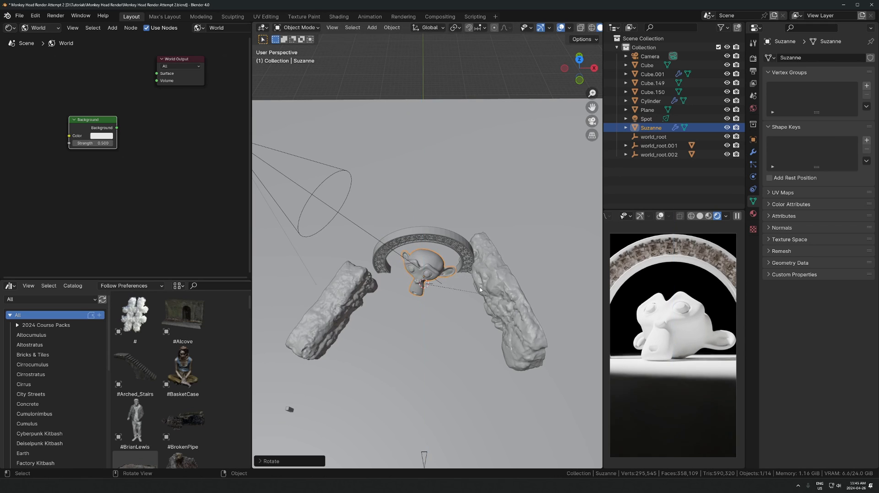
- Switch to Quixel Bridge, download the purchased Beach Cave Wall surface at 4K resolution, and return to Blender
scroll(412, 366, "down", 3)
key("alt+Tab")
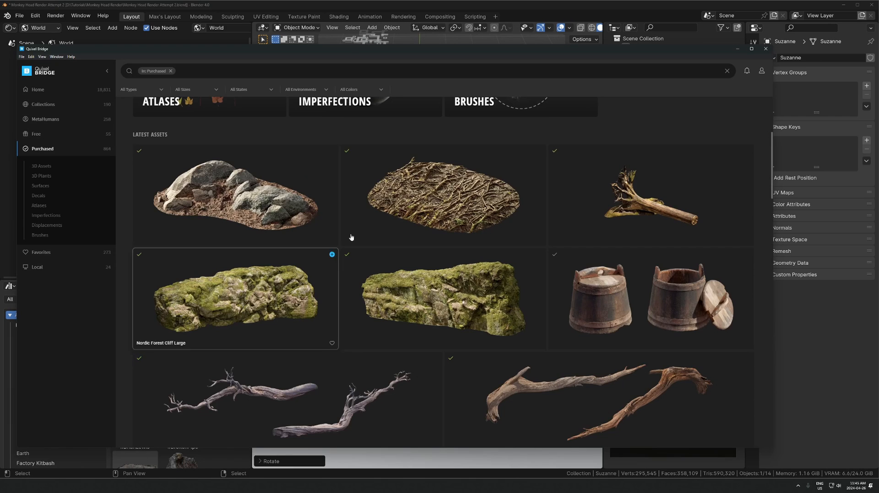
scroll(351, 237, "down", 5)
left_click(298, 369)
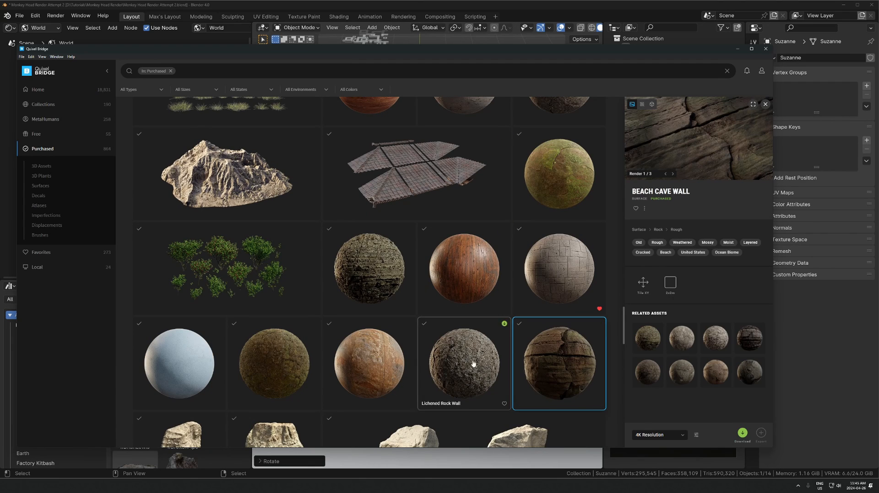
left_click(753, 343)
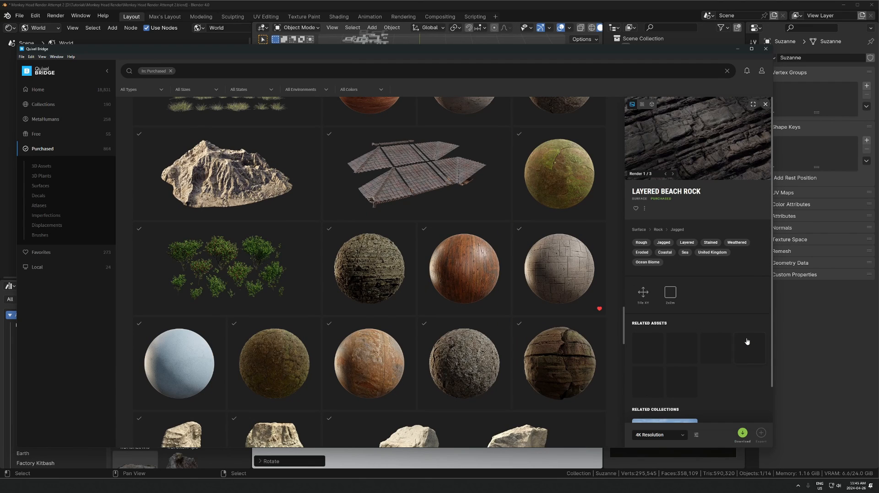
left_click(560, 363)
scroll(474, 317, "down", 7)
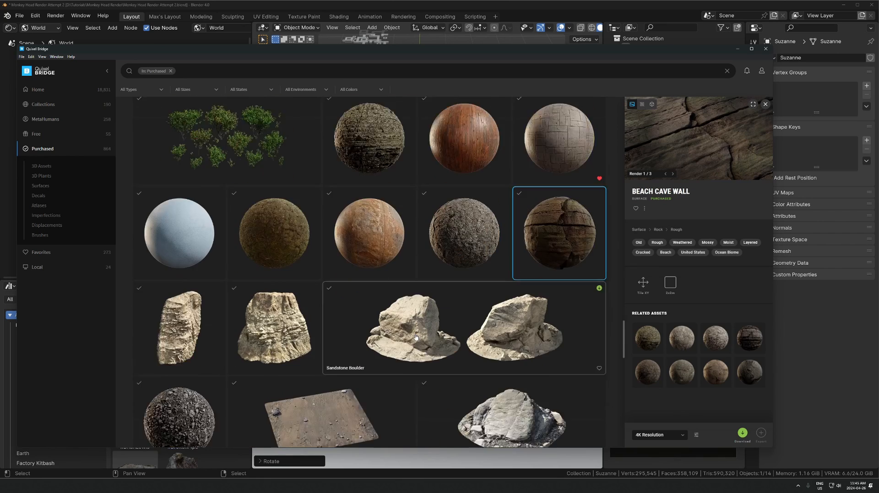
scroll(474, 317, "up", 5)
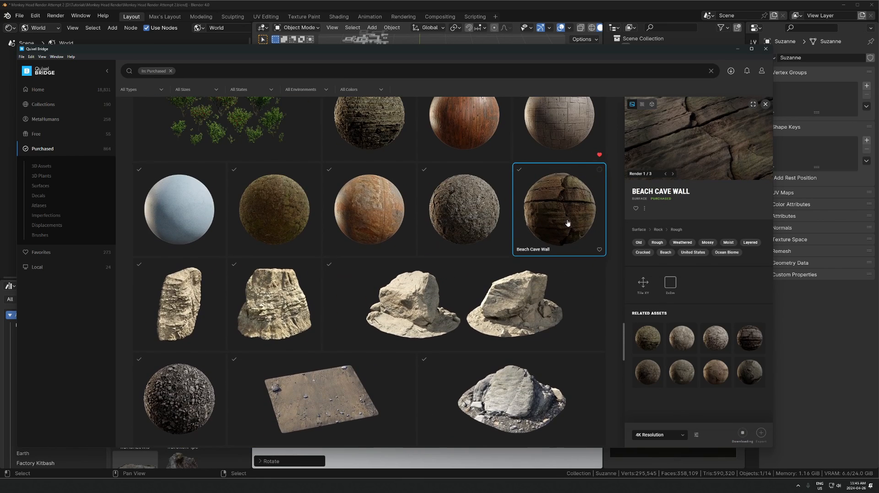
left_click(599, 170)
key("alt+Tab")
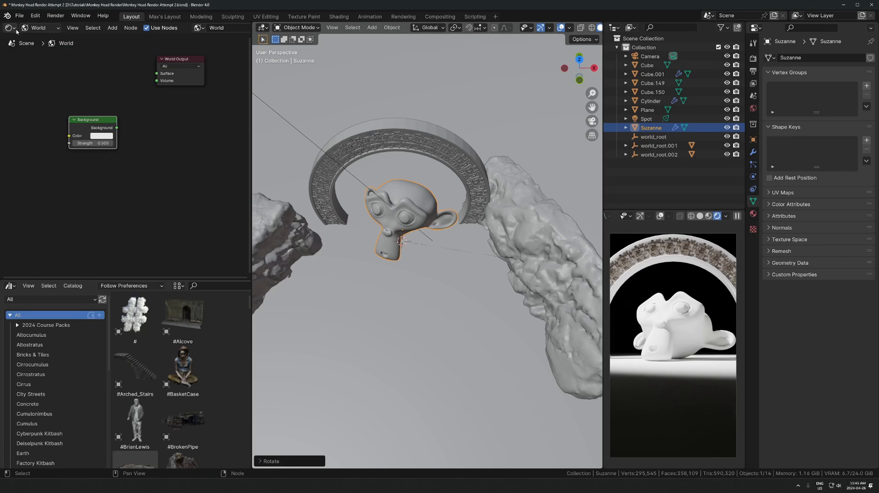
- Switch the node editor from world to object shading and assign the stone_wall_02 material to Suzanne
left_click(40, 28)
left_click(39, 50)
left_click(194, 28)
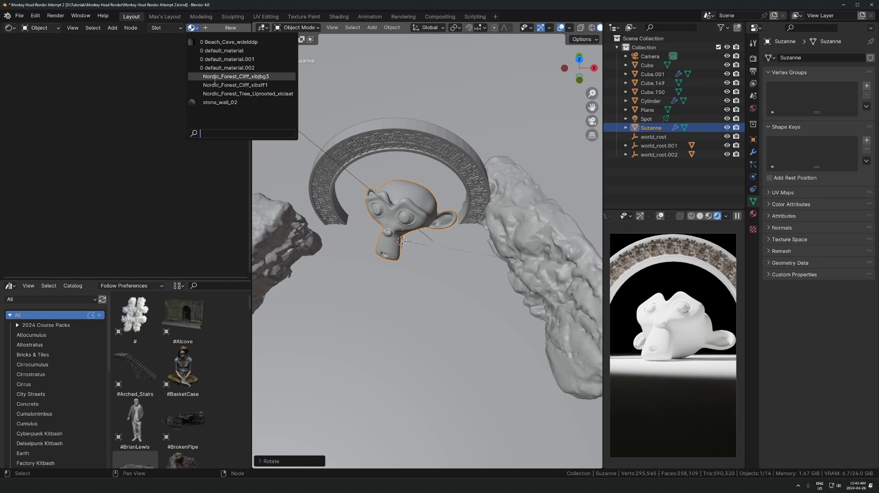
left_click(213, 101)
scroll(444, 252, "up", 6)
scroll(670, 338, "up", 4)
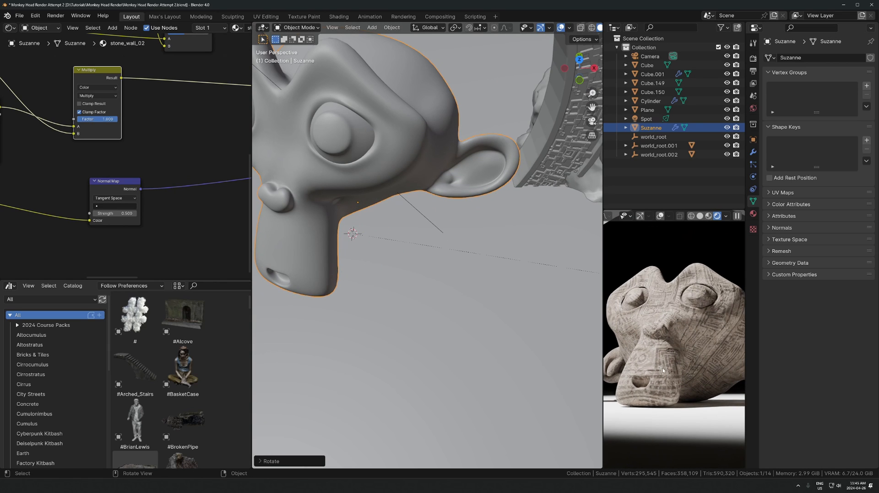
- Replace Suzanne's material with Beach_Cave_wdelddp, and cut its displacement link as a test before undoing the cut
left_click(236, 28)
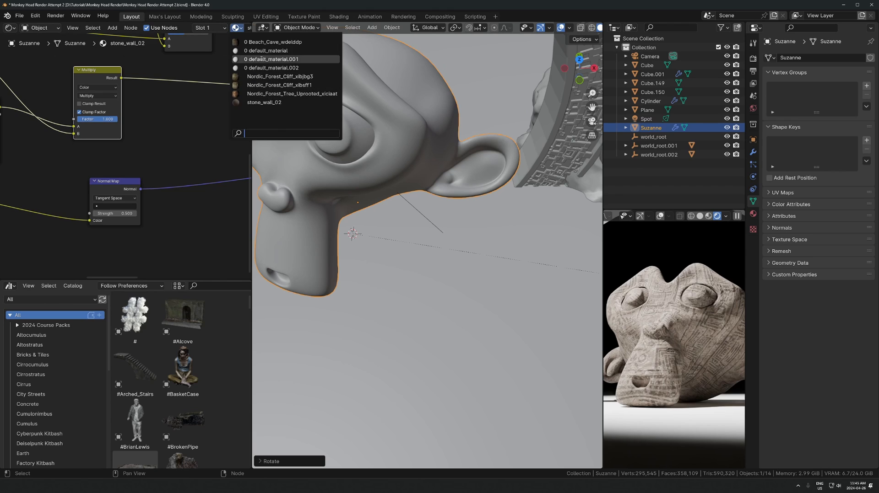
left_click(275, 41)
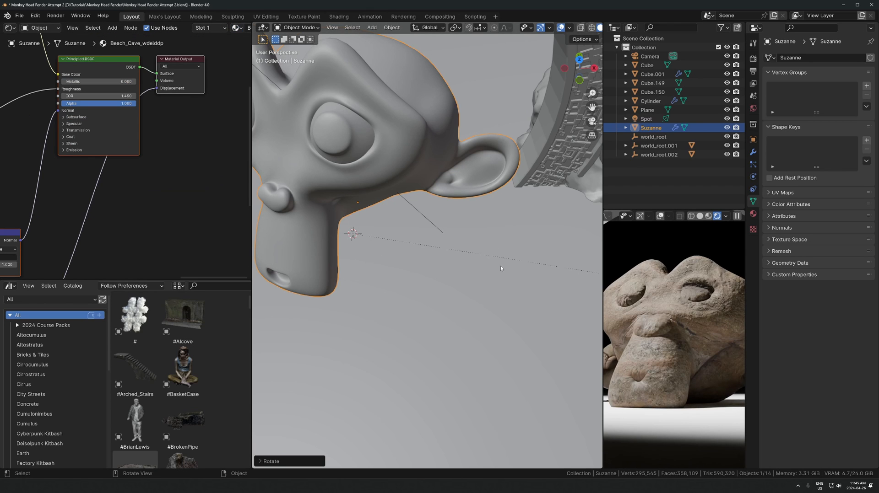
left_click(178, 219)
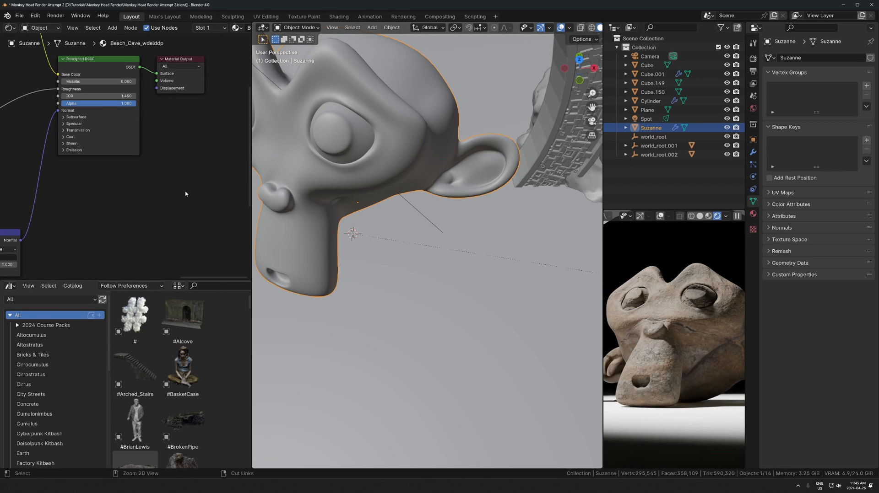
key("ctrl+z")
- Enable adaptive subdivision on Suzanne's Subdivision modifier with Catmull-Clark as the type, and apply the object transform
scroll(491, 239, "down", 2)
left_click(753, 152)
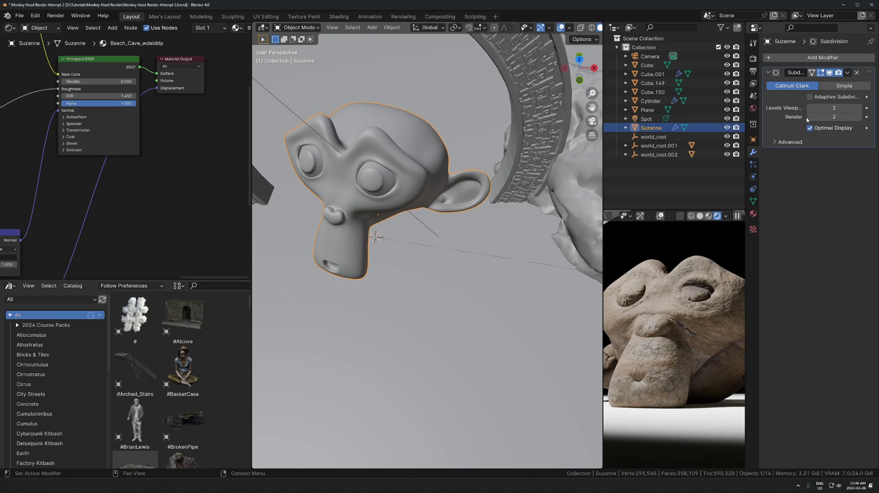
left_click(853, 88)
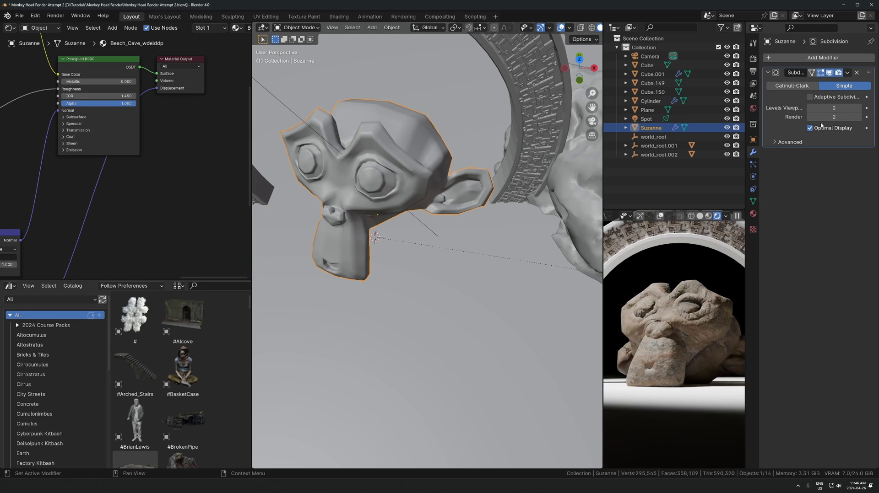
left_click(820, 98)
key("ctrl+a")
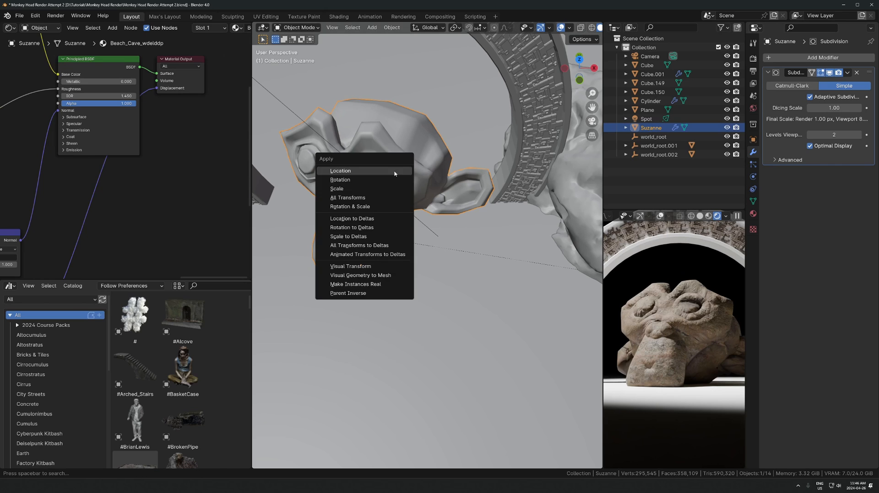
left_click(348, 169)
left_click(791, 86)
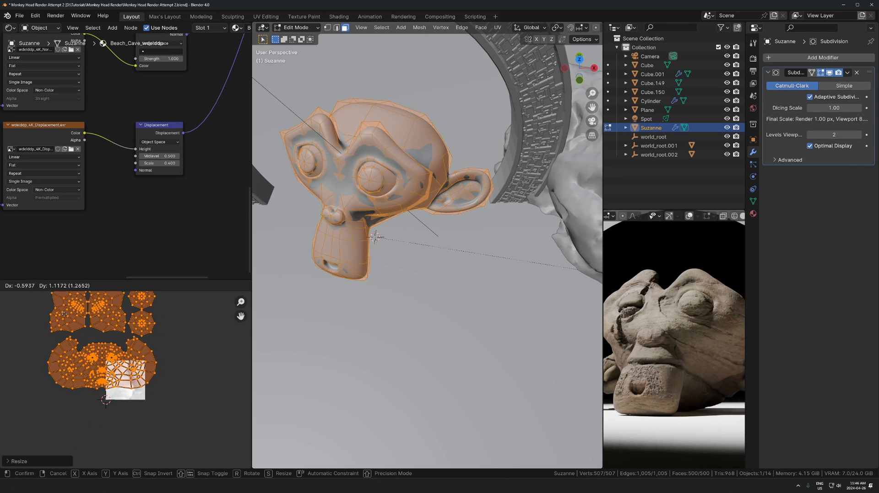
- Reposition Suzanne's enlarged UV islands over the rock texture and leave Edit Mode
left_click(77, 324)
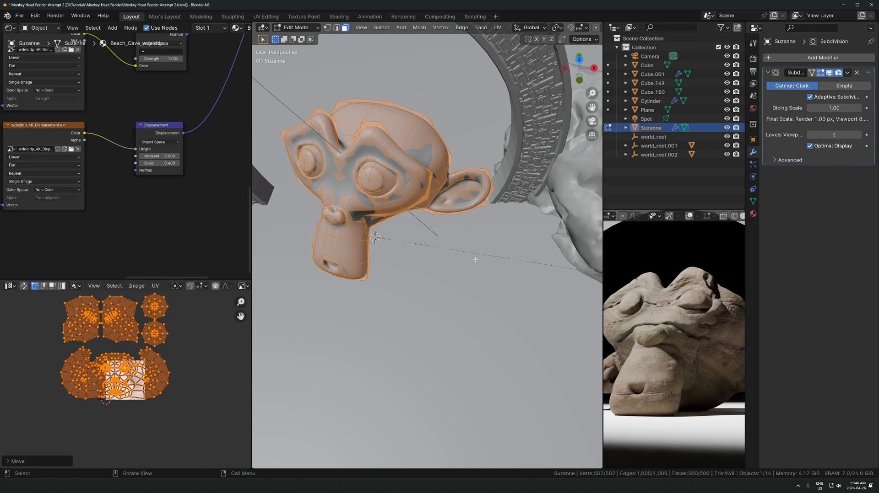
key("Tab")
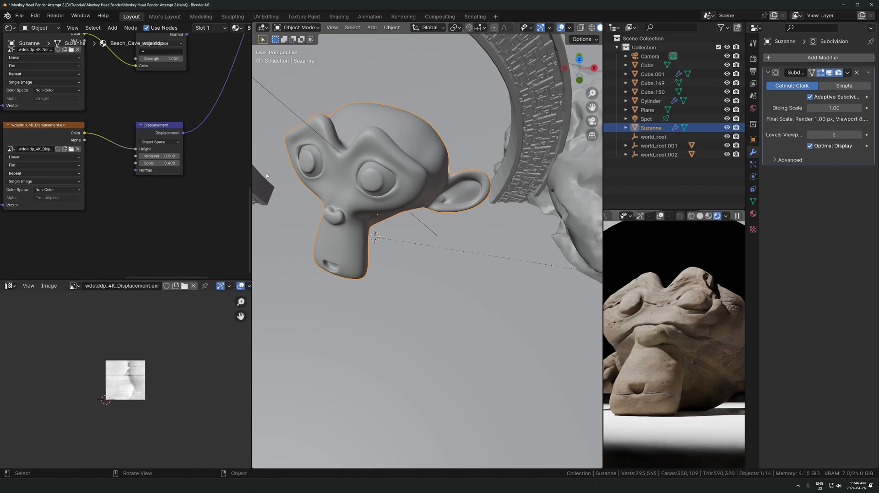
- Set the Displacement node of the Beach Cave material to midlevel 0.860 and scale 0.550
scroll(169, 167, "up", 2)
left_click_drag(171, 165, 192, 156)
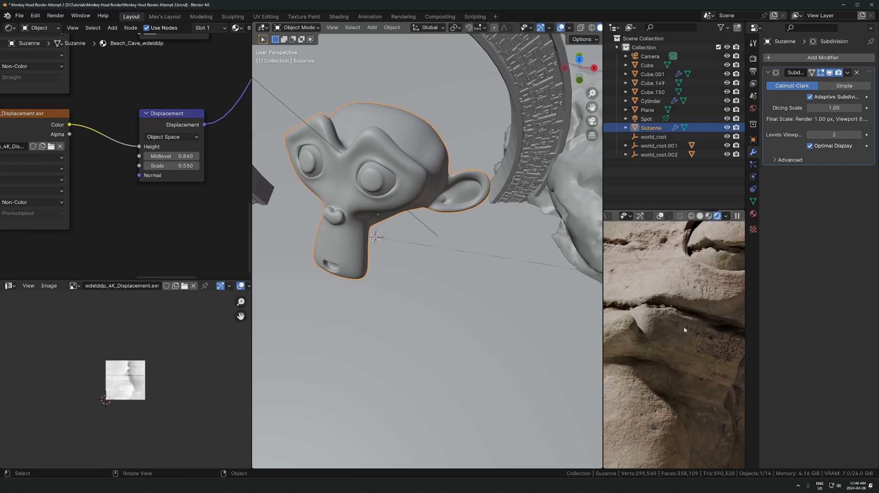
middle_click_drag(682, 331, 699, 297)
- Set the dicing scale of Suzanne's adaptive subdivision to 4.00 and check the rock detail in the render view
scroll(699, 296, "down", 3)
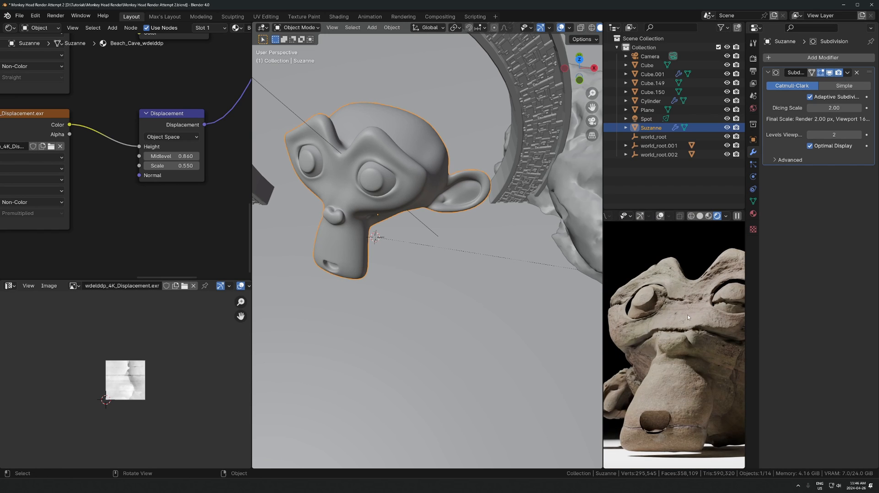
scroll(688, 317, "down", 2)
scroll(671, 314, "up", 4)
middle_click_drag(689, 337, 748, 374, "shift")
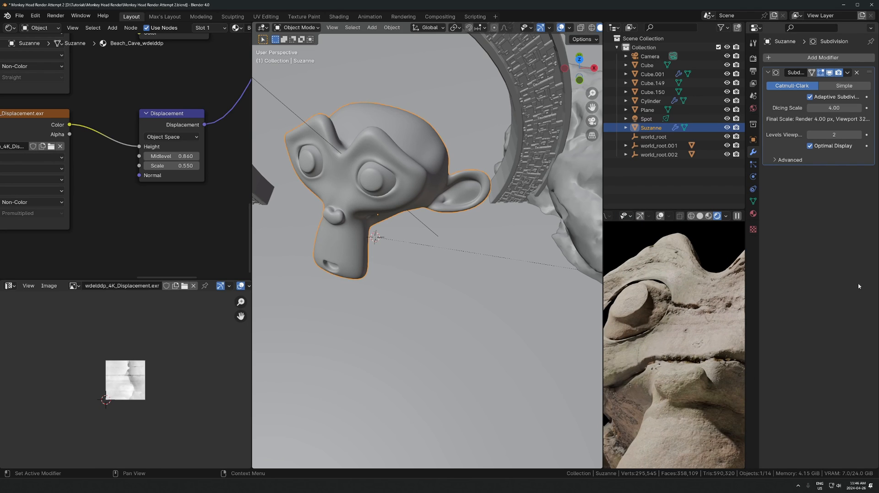
scroll(651, 296, "down", 3)
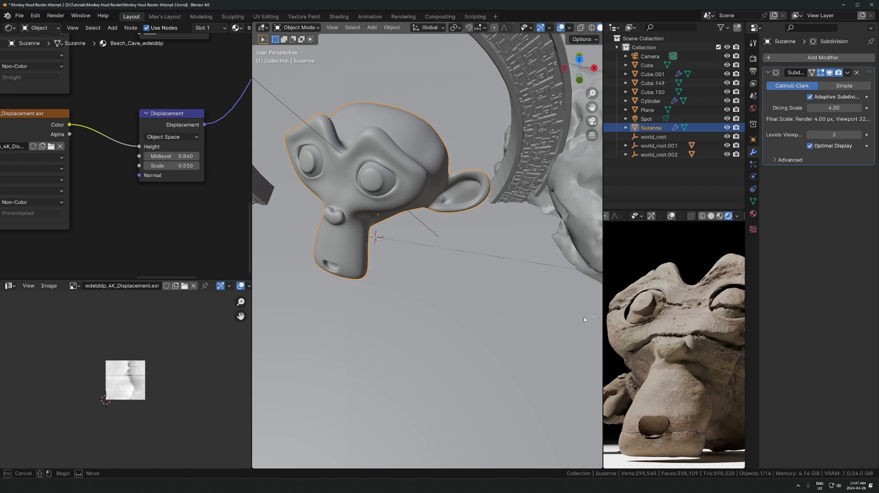
- Widen the rendered camera view by shifting its border with the 3D viewport, and bring the material's roughness nodes into view
left_click(584, 317)
left_click_drag(603, 316, 568, 349)
middle_click_drag(133, 193, 124, 250, "shift")
scroll(179, 129, "down", 3)
middle_click_drag(174, 130, 127, 237, "shift")
middle_click_drag(139, 156, 154, 227, "shift")
scroll(121, 172, "down", 1)
middle_click_drag(130, 170, 133, 201, "shift")
key("shift+a")
type("cp")
key("Escape")
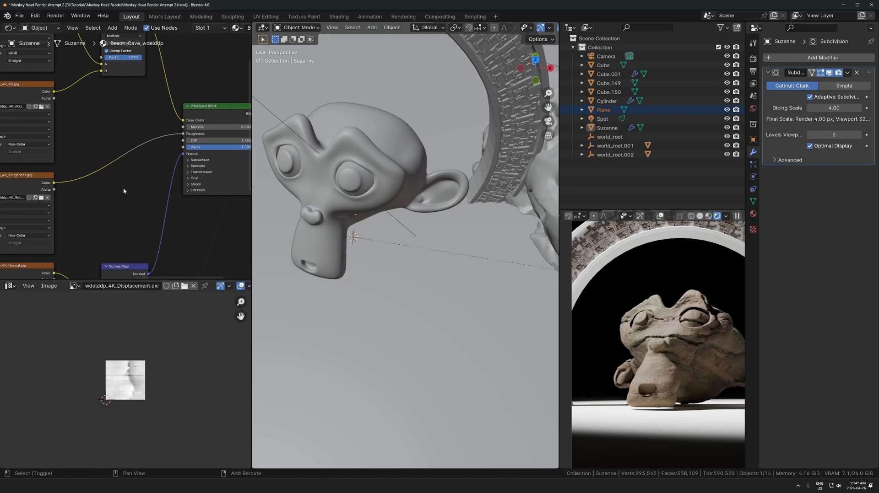
- Insert a Color Ramp between the roughness texture and the Principled BSDF, moving its white stop to about 0.59
key("shift+a")
type("ol")
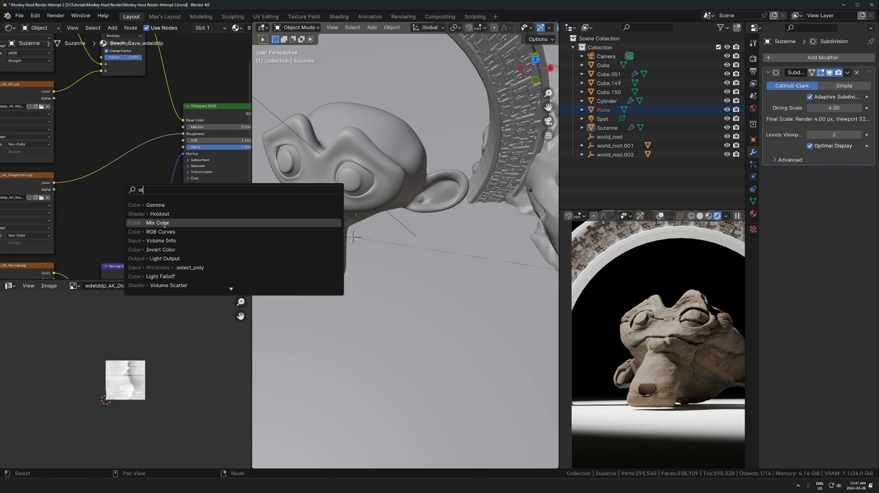
key("BackSpace")
key("BackSpace")
type("color")
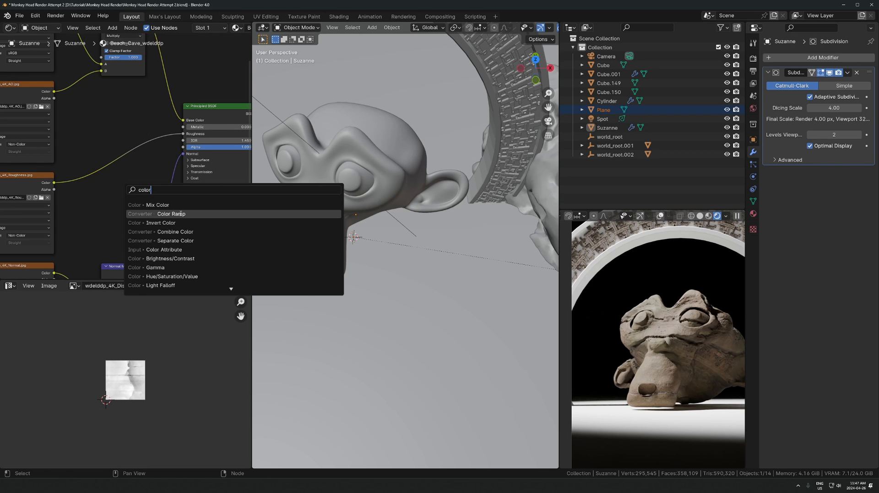
left_click(164, 214)
left_click(138, 170)
left_click_drag(151, 178, 123, 187)
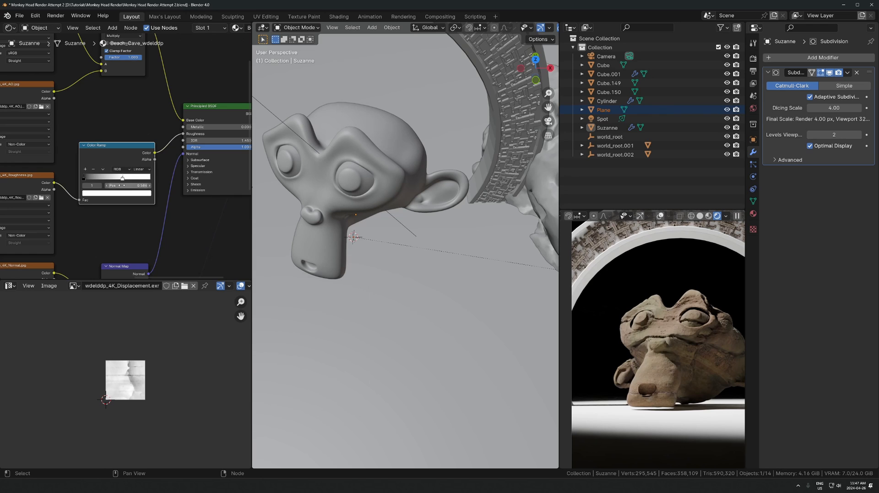
- Insert a Hue/Saturation/Value node after the Multiply node on the base color, with saturation 0.840 and value 0.710
middle_click_drag(169, 115, 164, 179)
key("shift+a")
type("hu")
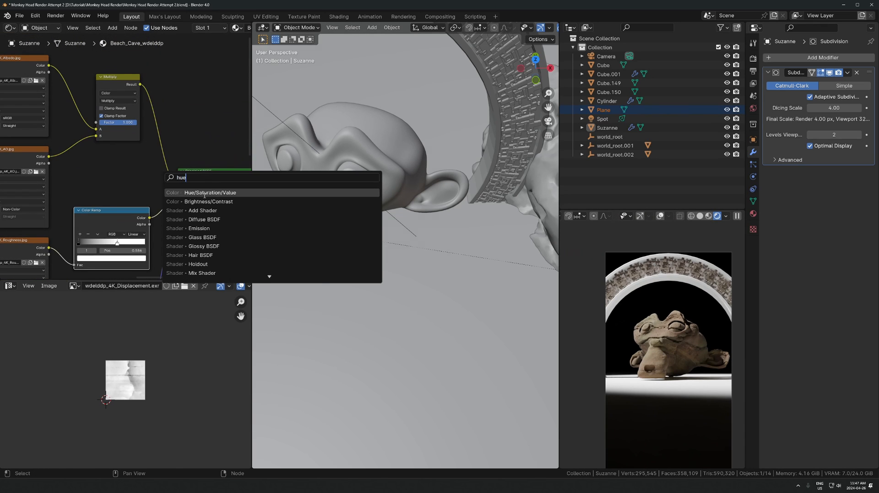
type("e")
left_click(204, 192)
left_click(189, 141)
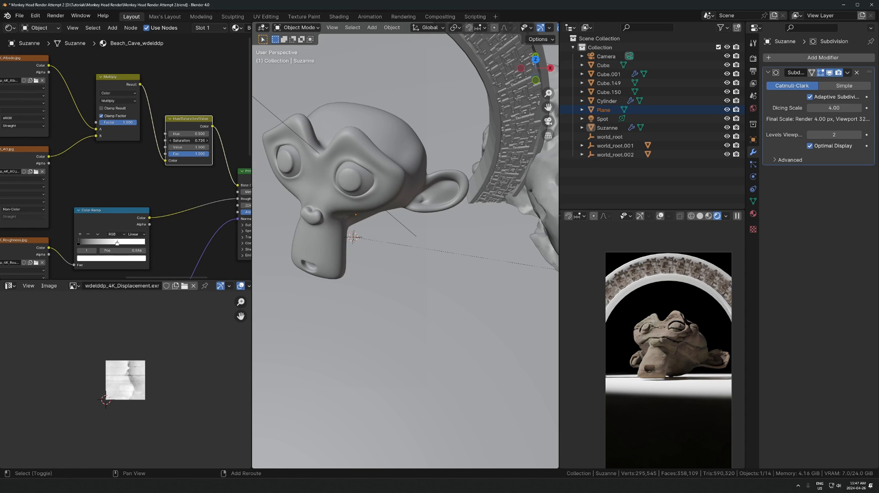
left_click_drag(202, 146, 183, 145)
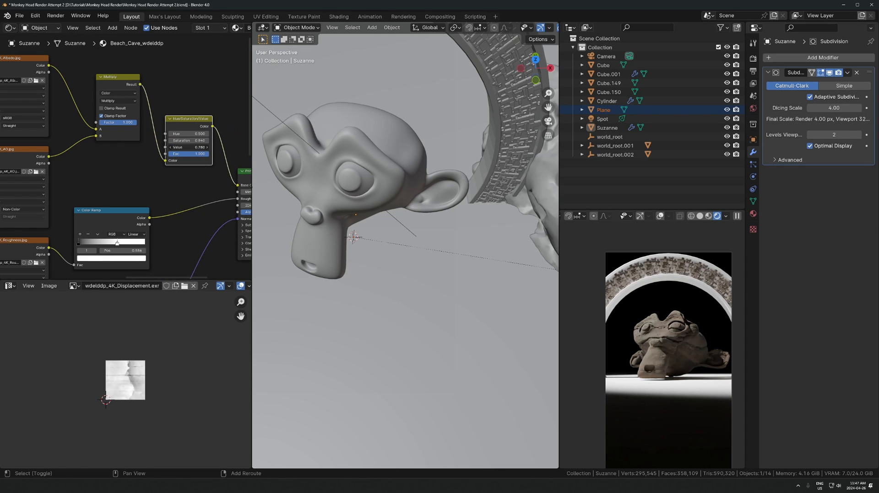
- Select the plain cylinder ring of the arch and shade it smooth
scroll(409, 197, "down", 5)
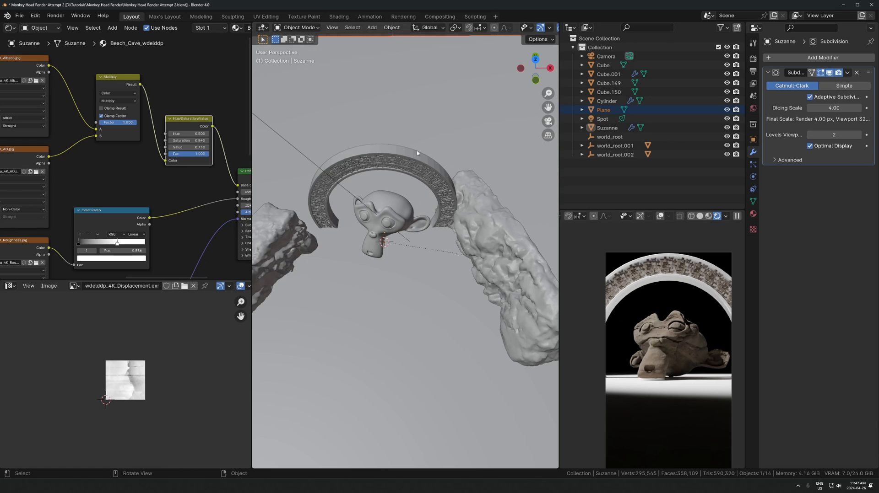
left_click(417, 152)
scroll(414, 166, "up", 3)
right_click(415, 165)
left_click(414, 165)
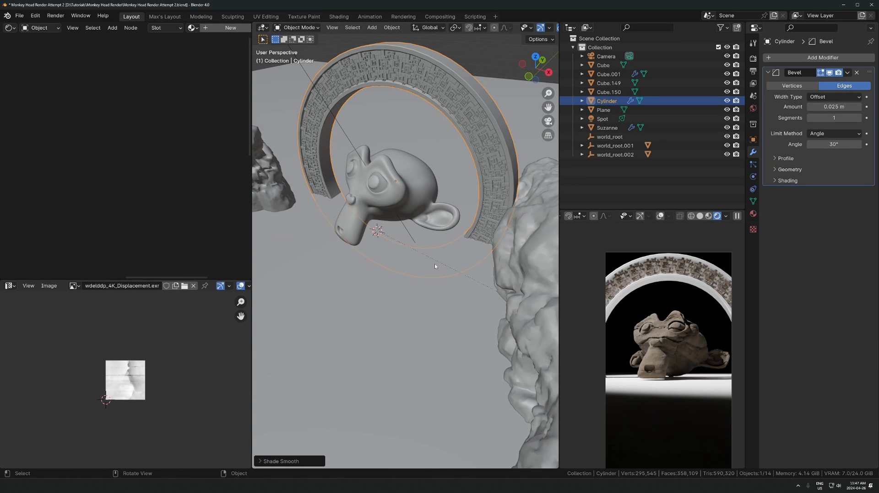
- Link Suzanne's Beach_Cave_wdelddp material to the cylinder ring of the arch
left_click(419, 183, "shift")
key("ctrl+l")
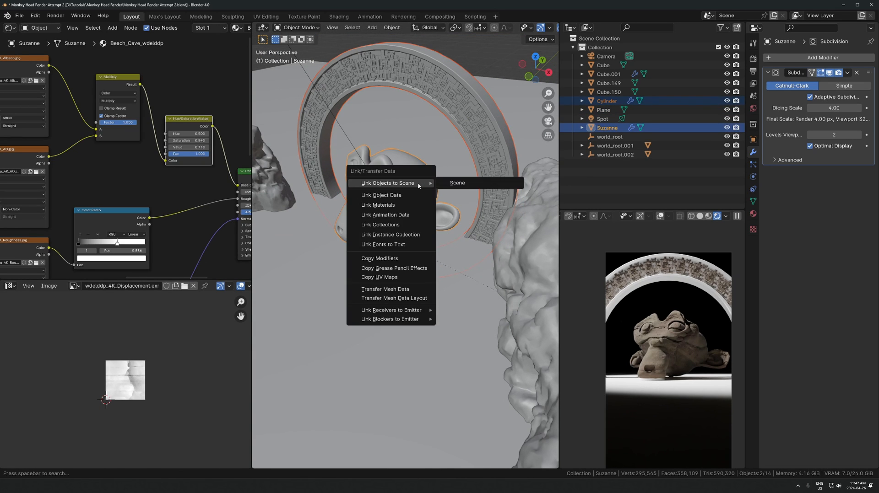
left_click(418, 183)
- Select the cylinder ring alone and make its Beach_Cave_wdelddp material a single-user copy
left_click(468, 73)
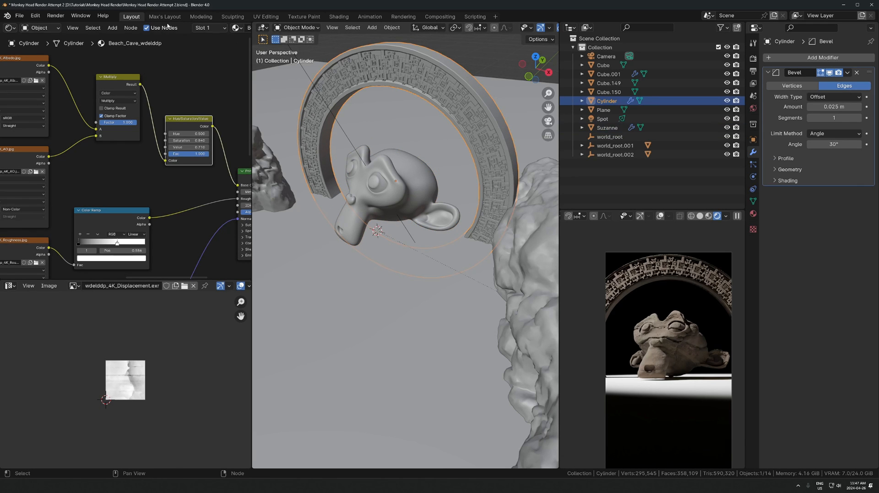
scroll(196, 27, "down", 3)
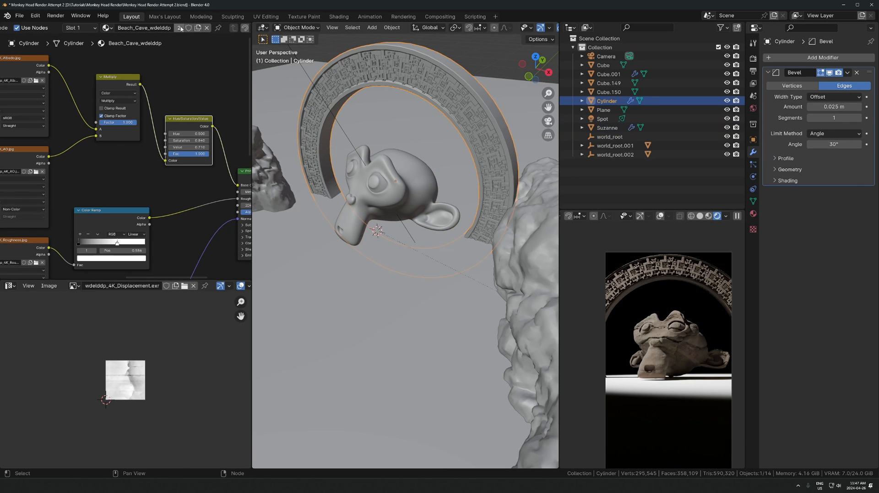
left_click(180, 28)
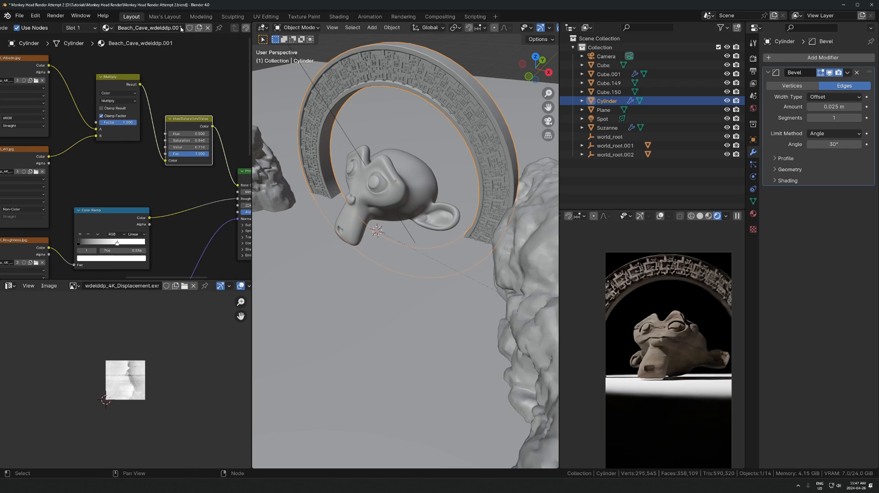
middle_click_drag(193, 178, 133, 49)
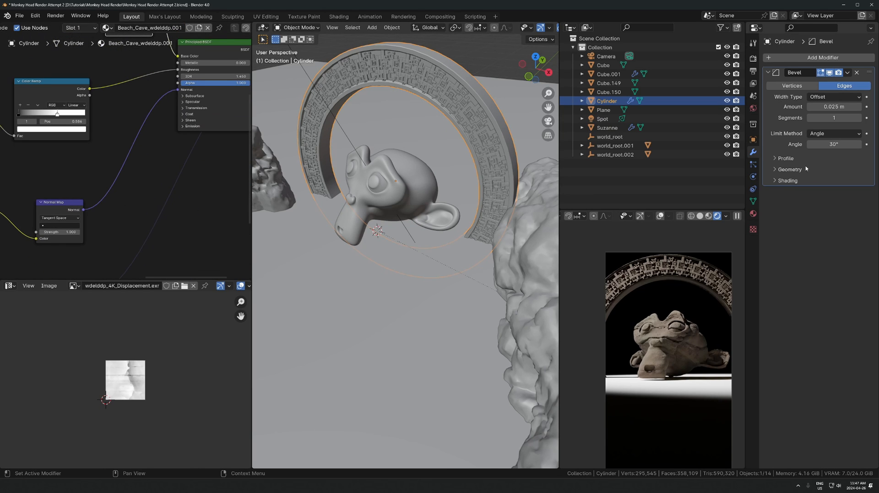
- Disconnect the displacement from the cylinder ring's material output and reset the UVs of all its faces
middle_click_drag(236, 145, 77, 166)
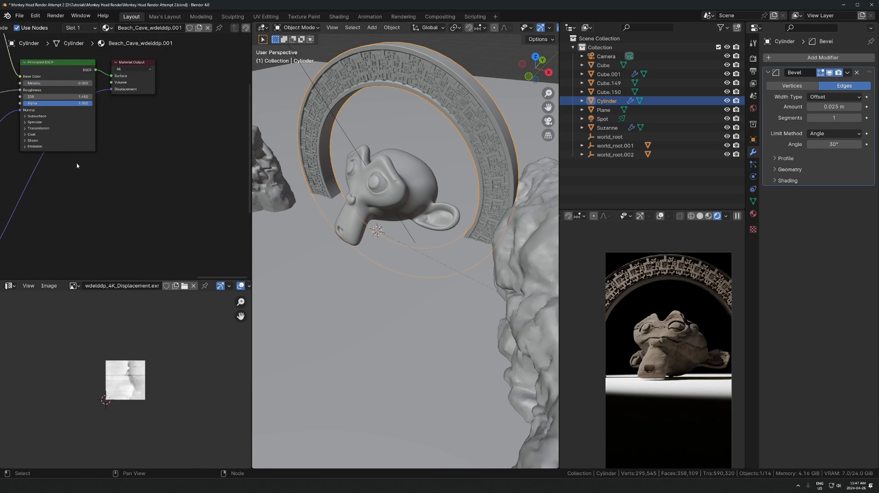
left_click_drag(112, 90, 116, 271)
middle_click_drag(437, 200, 441, 135)
key("Tab")
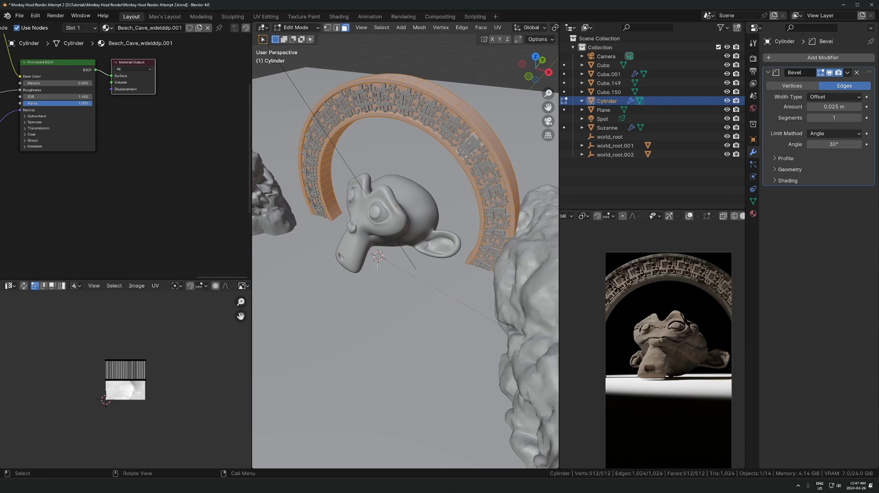
key("u")
left_click(387, 283)
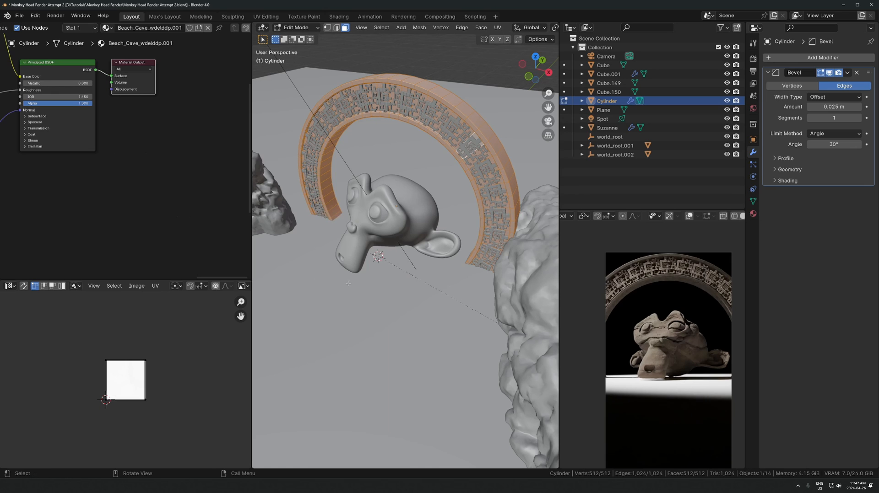
- Unwrap the cylinder ring with Follow Active Quads in Length Average mode, using a front face at the arch's crown as active
middle_click_drag(387, 283, 418, 139)
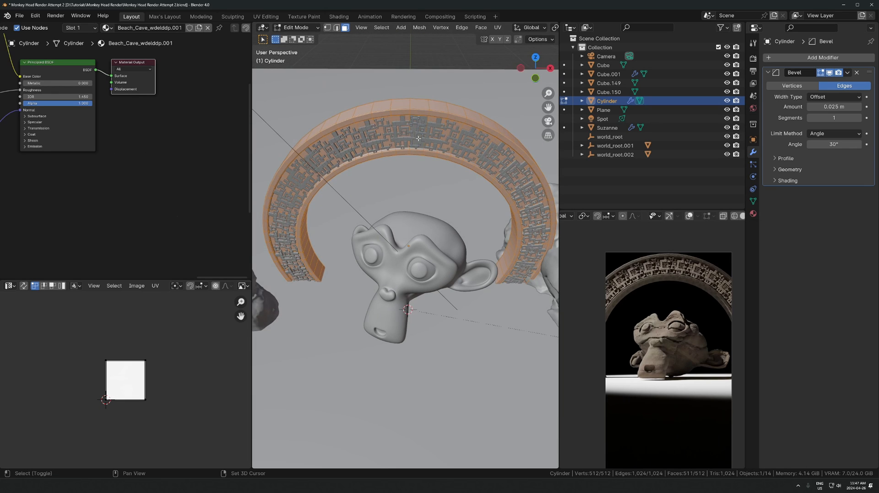
key("u")
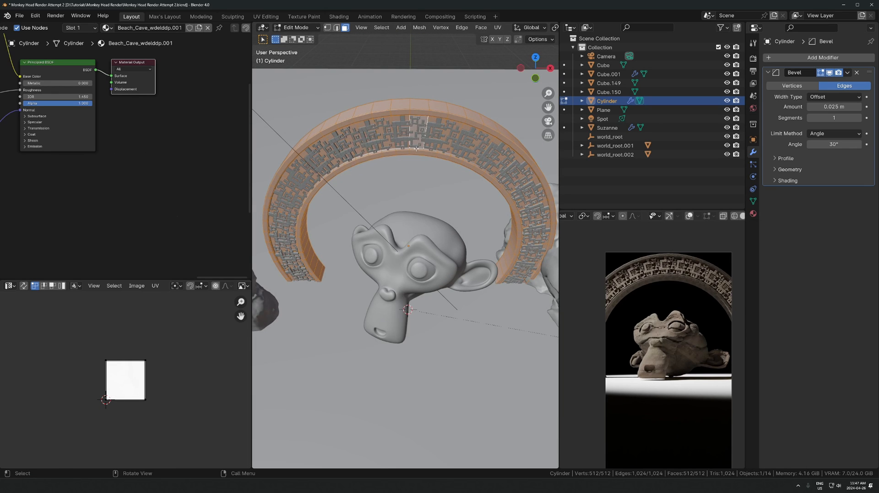
key("u")
left_click(411, 176)
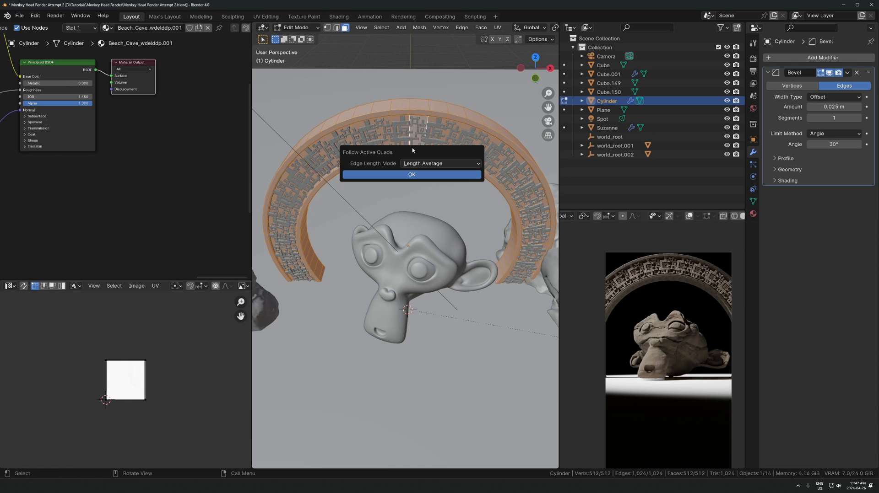
left_click(411, 175)
- Compress all of the ring's UVs along X, shrink the whole layout and reposition it over the texture tile
key("a")
key("s")
key("x")
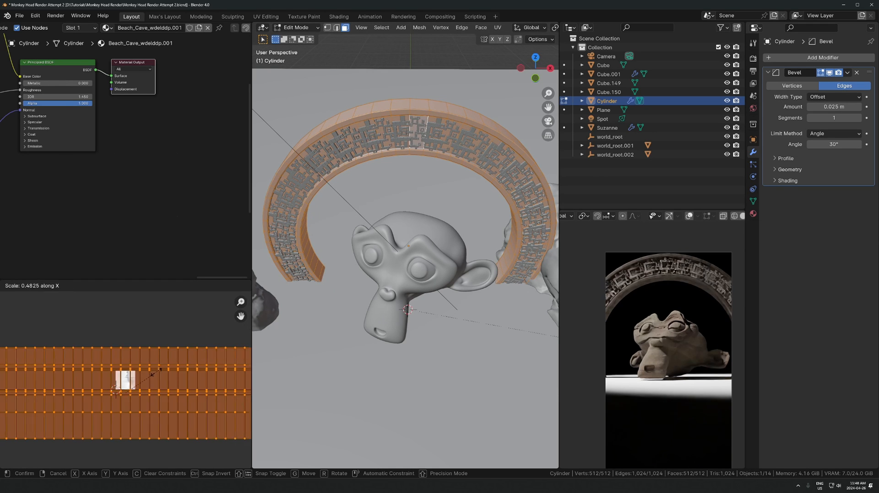
left_click(160, 369)
key("s")
left_click(150, 377)
key("s")
left_click(153, 366)
key("g")
left_click(155, 353)
- Enlarge the ring's UV layout slightly for finer rock detail, finish mesh editing and return the render preview to the camera view
scroll(691, 323, "up", 4)
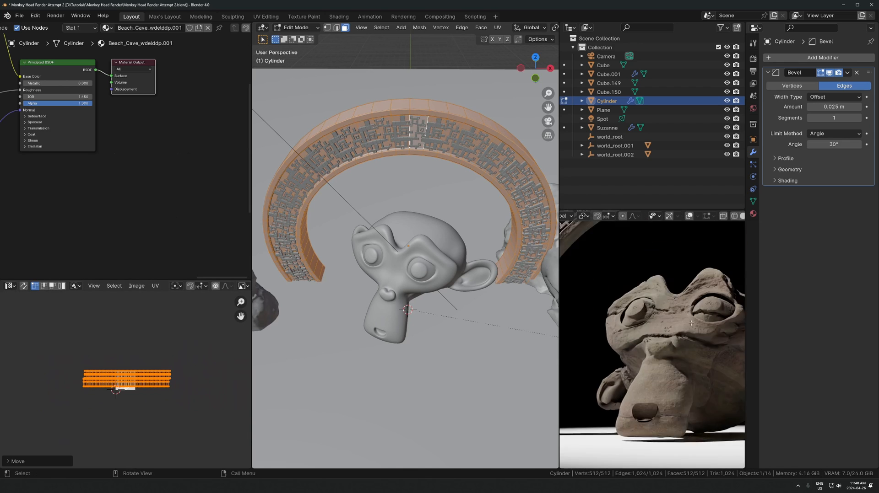
middle_click_drag(650, 261, 698, 384, "shift")
scroll(683, 310, "up", 2)
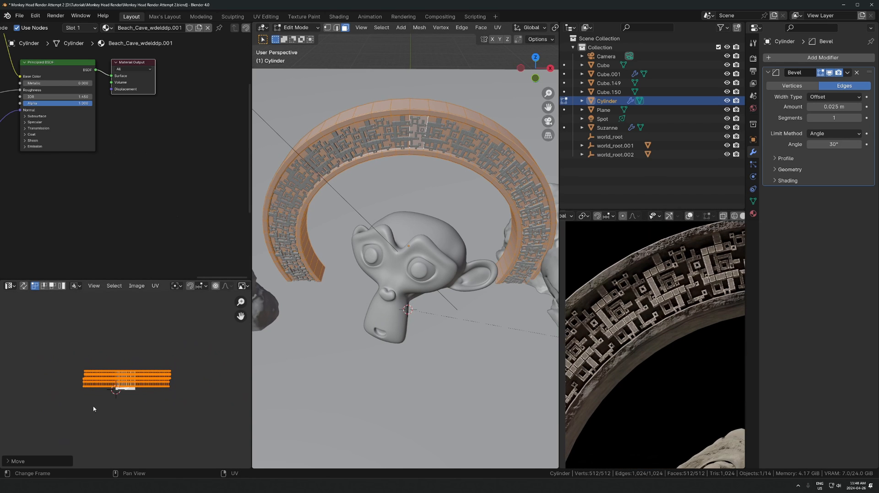
key("s")
left_click(209, 347)
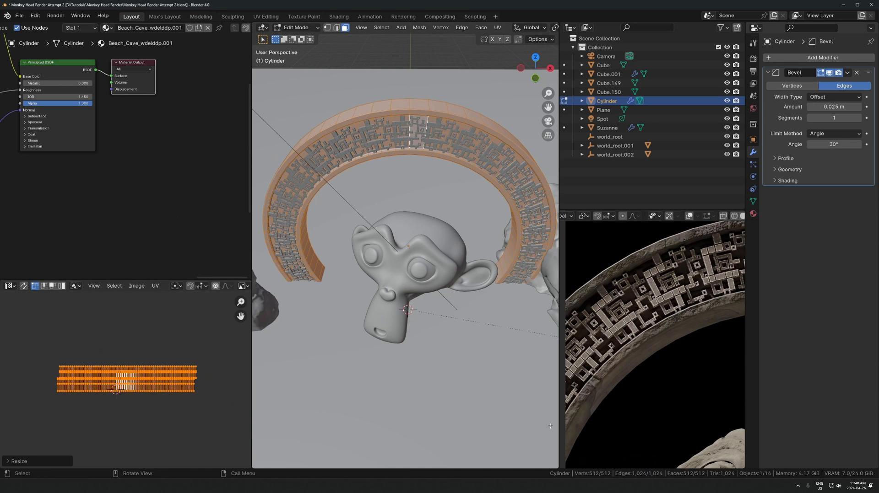
key("Tab")
scroll(709, 338, "down", 5)
middle_click_drag(708, 337, 693, 332)
key("KP_0")
- Link the arch's rock material to the ground plane
middle_click_drag(465, 111, 434, 161)
left_click(430, 169)
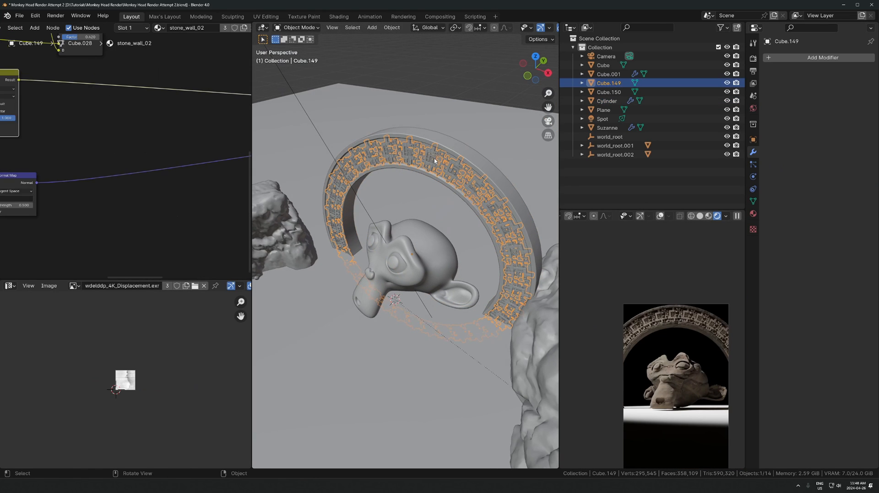
left_click(432, 130)
middle_click_drag(432, 131, 382, 304)
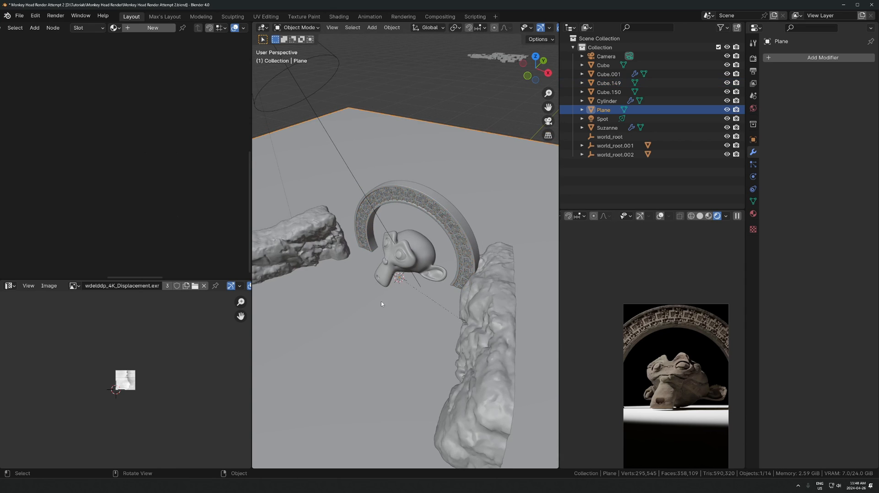
left_click(435, 191, "shift")
key("ctrl+l")
left_click(434, 191)
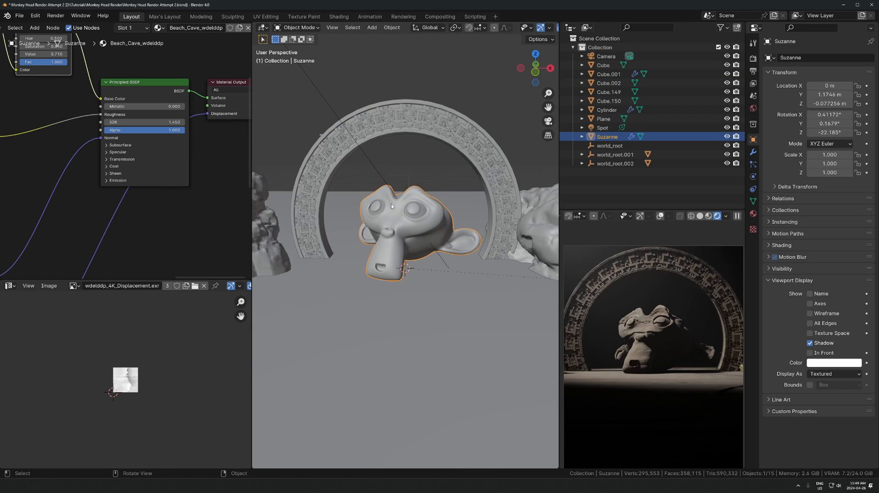
- Move the rock on the arch's left side closer to the arch and rotate it about 18° around the vertical axis
middle_click_drag(390, 204, 329, 241)
left_click(302, 245)
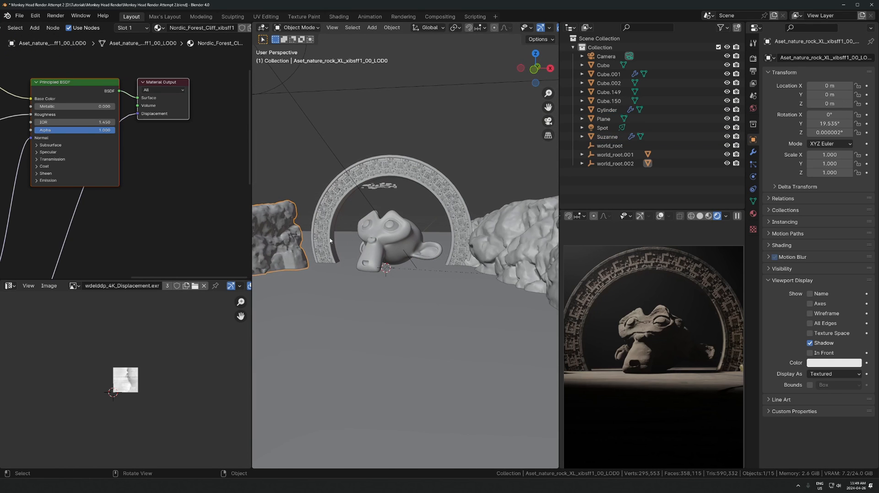
key("g")
left_click(417, 270)
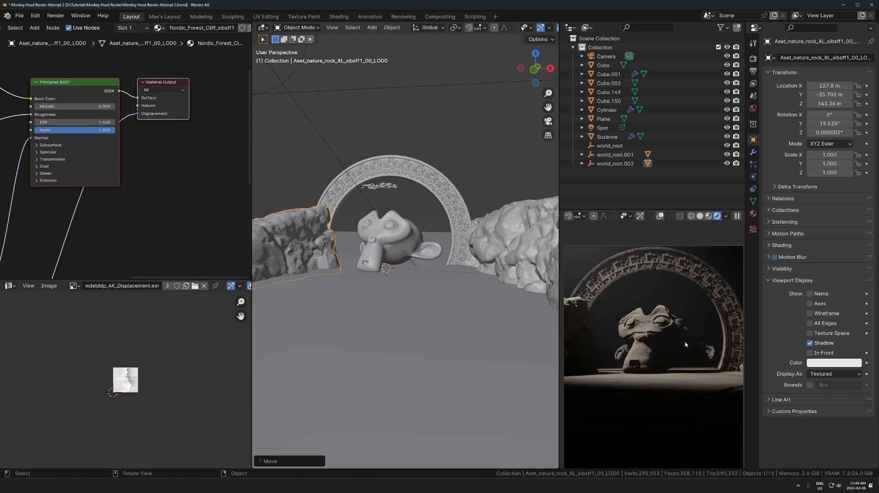
scroll(348, 269, "down", 3)
scroll(349, 269, "up", 1)
key("r")
key("z")
middle_click_drag(375, 247, 382, 284)
left_click(381, 249)
- Reposition the left rock across the ground, adjust its height and fine-tune it along X beside the arch
key("g")
key("shift+z")
left_click(383, 268)
key("g")
key("z")
left_click(377, 247)
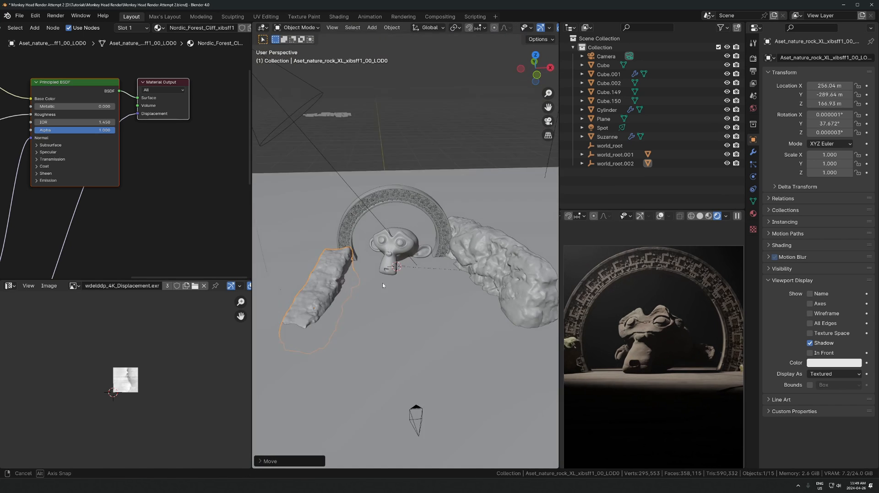
key("g")
key("x")
left_click(388, 282)
- Rotate the rock embankment on the arch's right side around the vertical axis and move it into place
left_click(467, 247)
key("r")
key("z")
left_click(480, 198)
key("g")
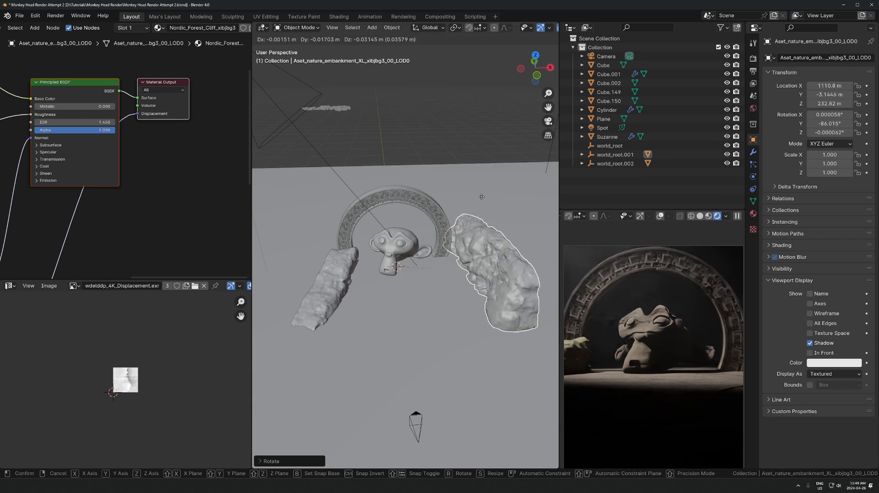
left_click(476, 245)
- Scale the right rock embankment to 0.733 and reposition it beside the arch
middle_click_drag(475, 246, 475, 205)
scroll(475, 206, "down", 2)
key("s")
left_click(460, 221)
key("g")
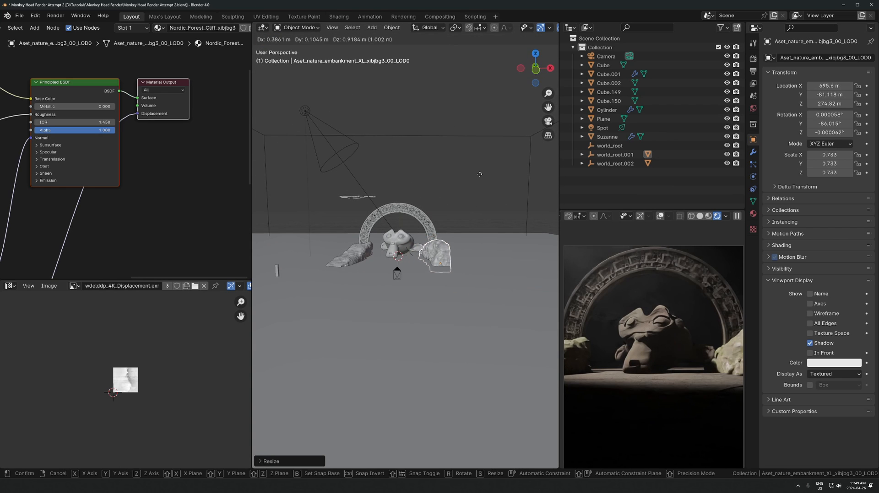
left_click(481, 174)
- Scale Suzanne up to fill more of the arch opening
left_click(405, 236)
scroll(406, 236, "up", 4)
key("s")
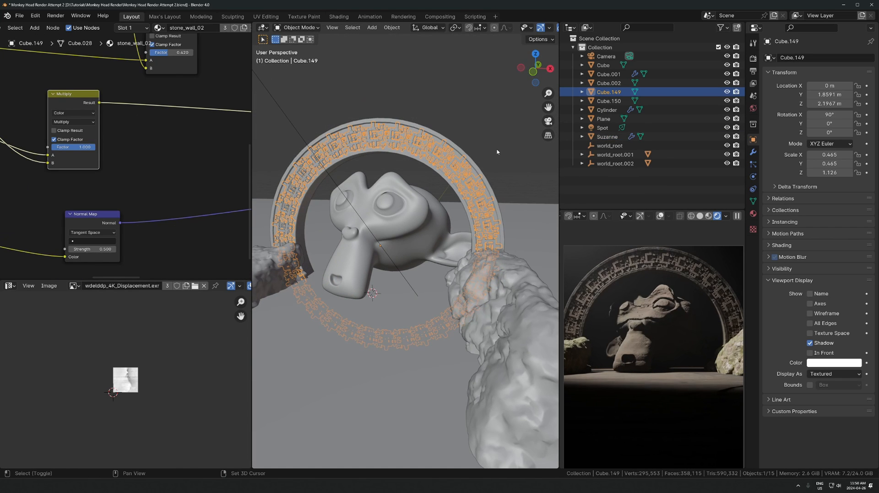
- Duplicate the carved ring Cube.149 in place and scale the copy to about 0.348 in X and Y and 0.843 in Z
key("shift+d")
key("Escape")
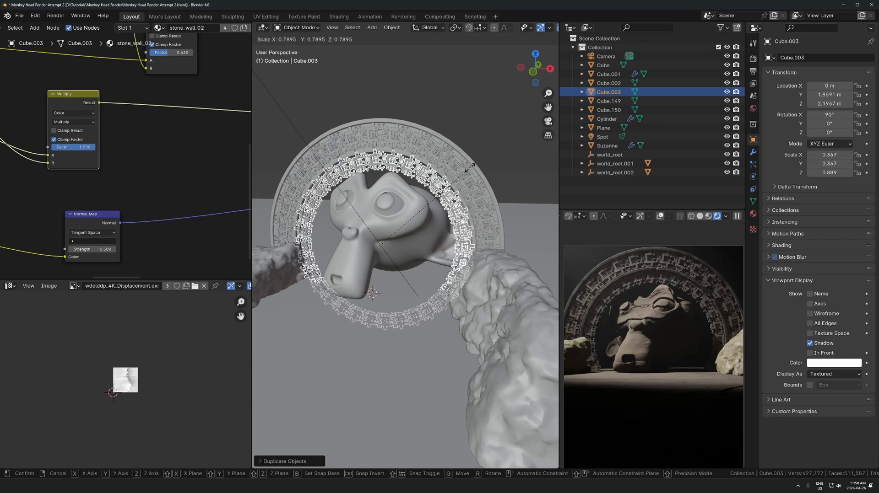
key("s")
left_click(446, 209)
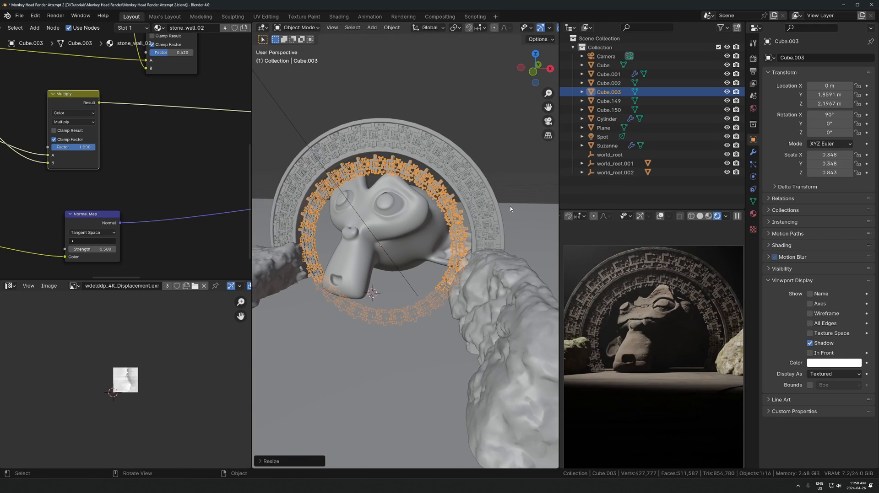
- Select the back-side vertices of the duplicated carved ring in an X-ray top view
middle_click_drag(501, 215, 464, 232)
key("Tab")
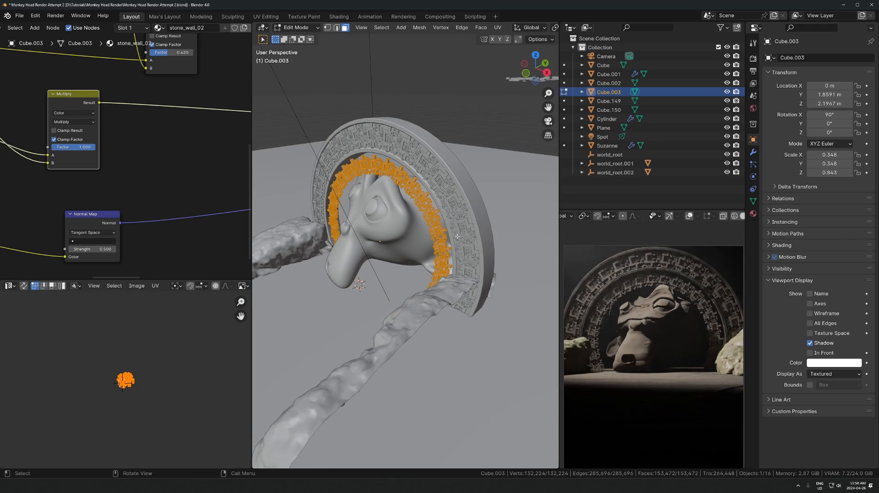
key("KP_7")
key("1")
key("alt+z")
left_click_drag(543, 192, 289, 245)
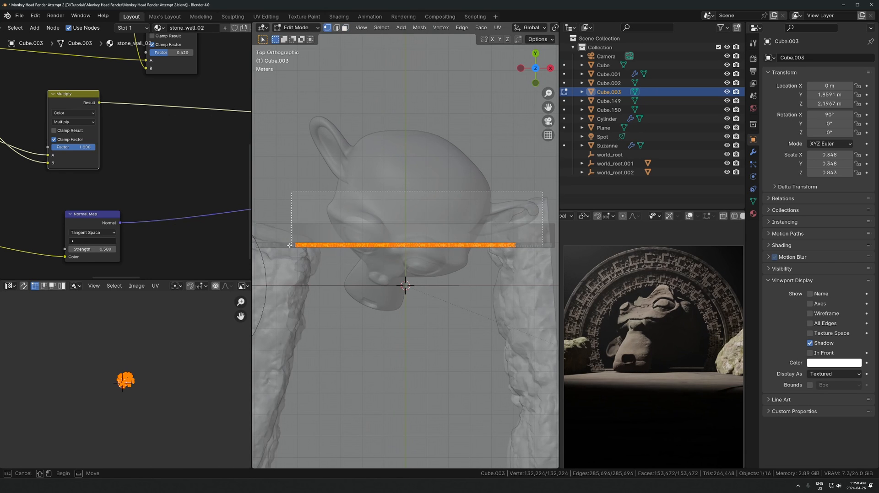
key("g")
key("y")
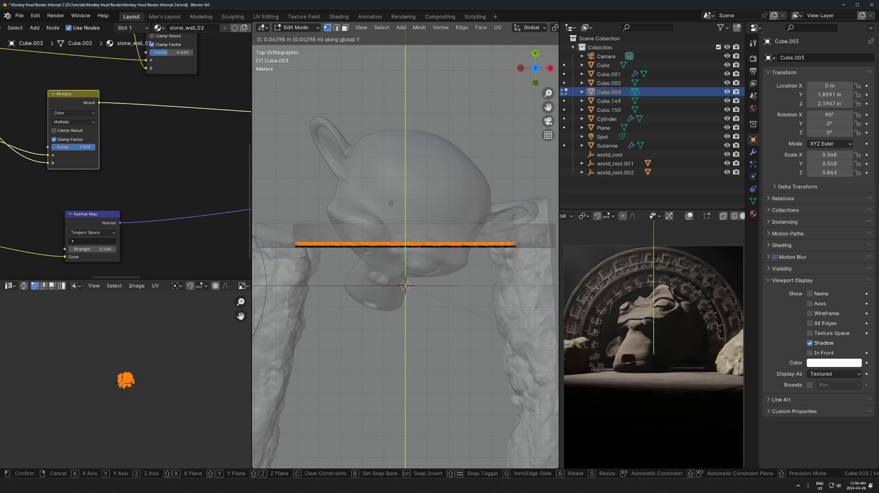
right_click(389, 267)
left_click(539, 40)
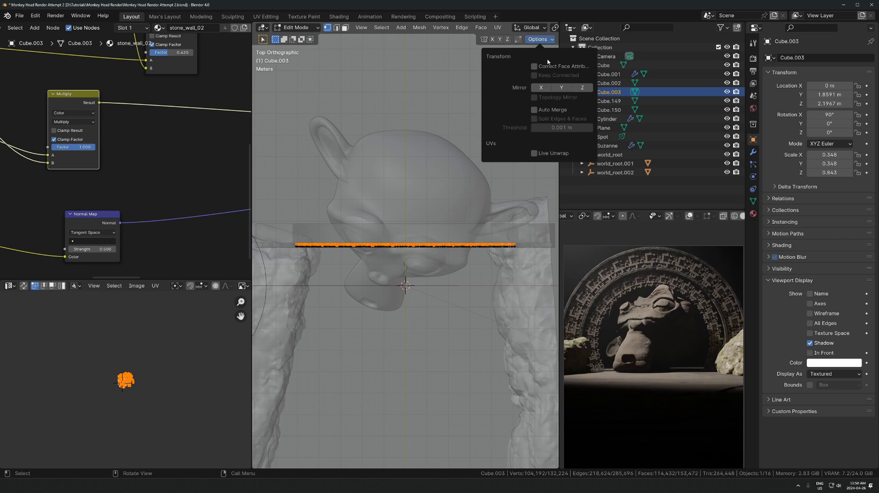
- Move the selected back vertices about 0.63 m along Y to deepen the duplicated carved ring, and finish mesh editing
key("g")
key("y")
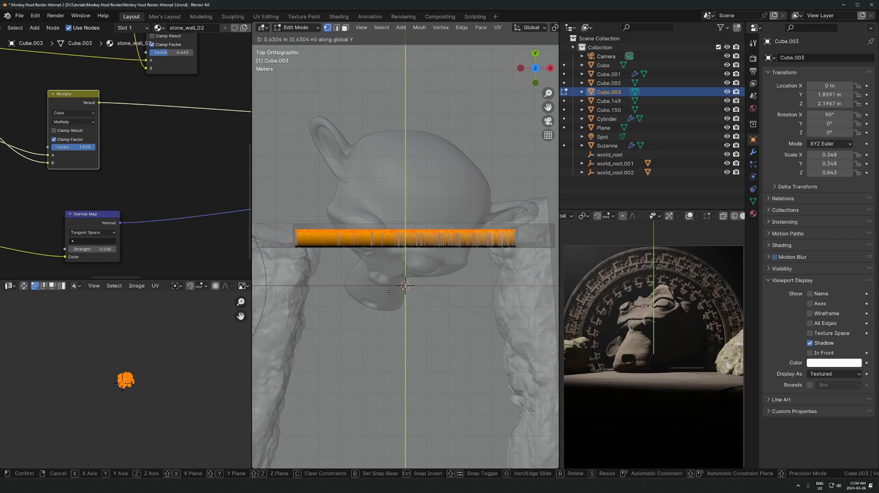
right_click(388, 289)
middle_click_drag(388, 289, 445, 230)
key("Tab")
- Enlarge the duplicated carved ring around the arch to scale 0.551, 0.551, 1.333 and move it to about Y 1.92 m
scroll(476, 188, "down", 4)
key("s")
left_click(472, 224)
key("g")
key("y")
left_click(469, 215)
key("s")
left_click(453, 226)
key("g")
key("y")
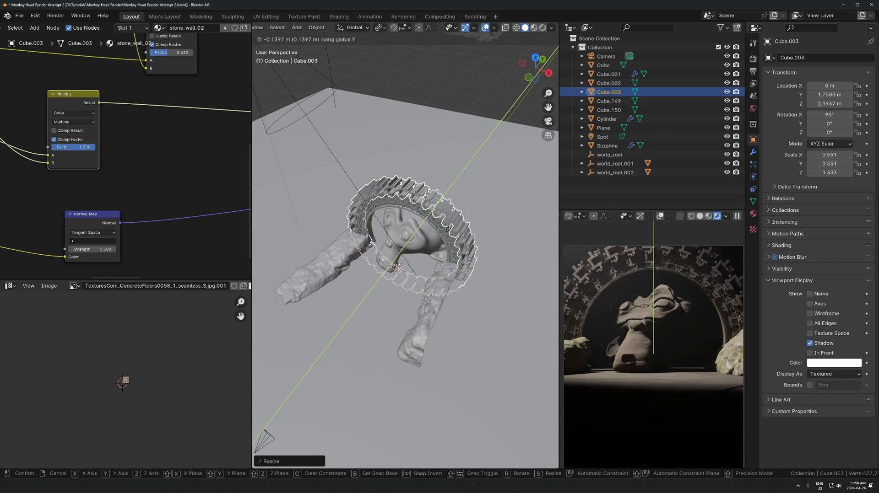
left_click(457, 224)
- Scale Suzanne down to about 1.29
scroll(653, 351, "down", 3)
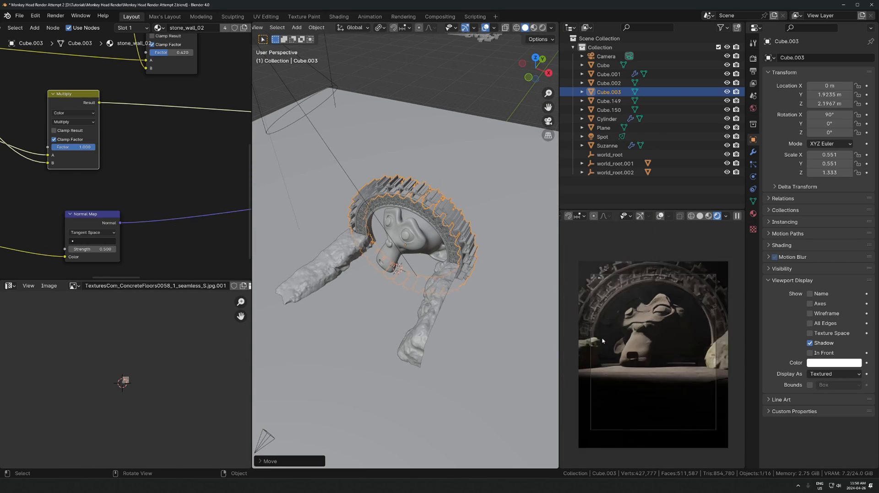
left_click(404, 229)
key("s")
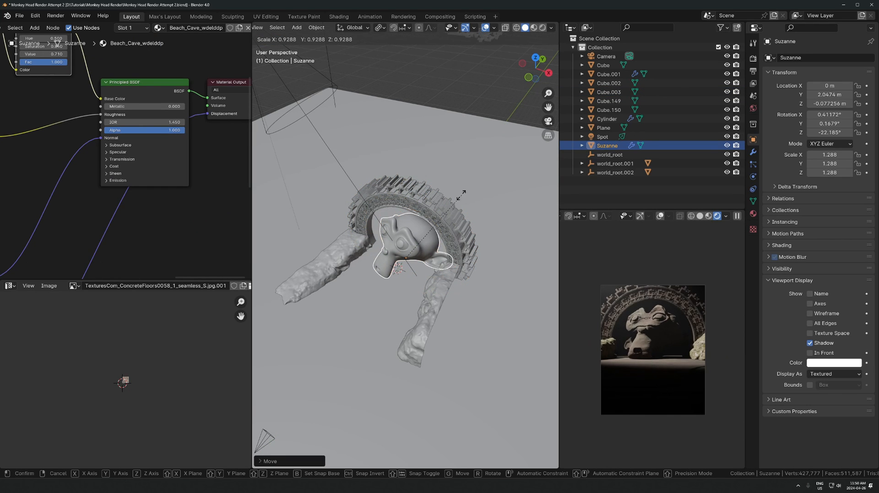
left_click(458, 198)
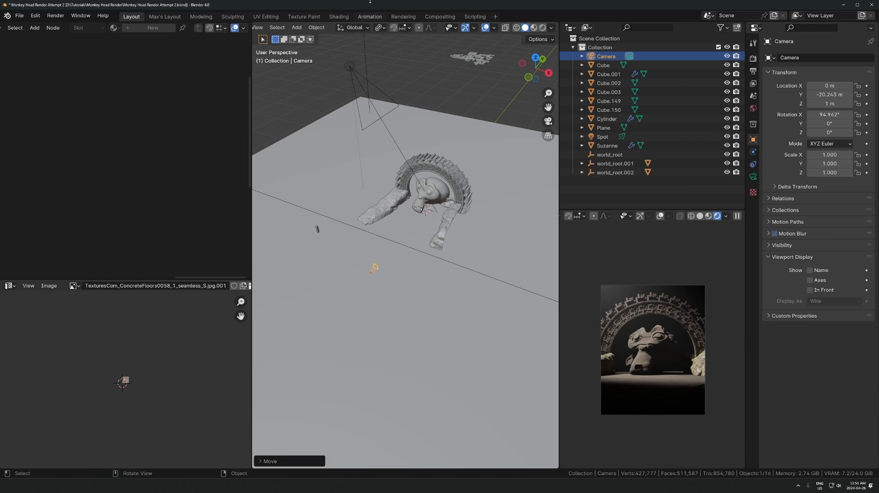
- Move the spot light back along its local Z axis to about X -15.7 m and Z 24.8 m
left_click(373, 106)
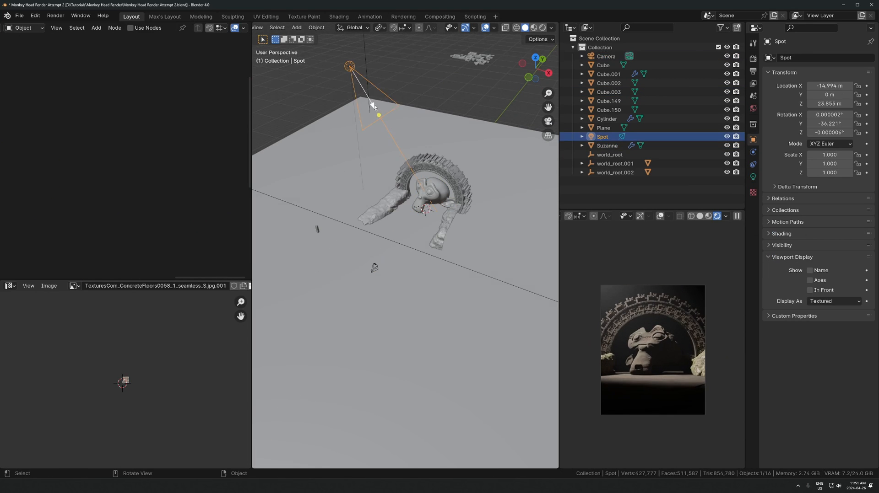
middle_click_drag(374, 106, 387, 93)
scroll(387, 92, "down", 2)
key("g")
key("z")
key("z")
left_click(390, 86)
scroll(639, 296, "up", 5)
scroll(639, 287, "down", 3)
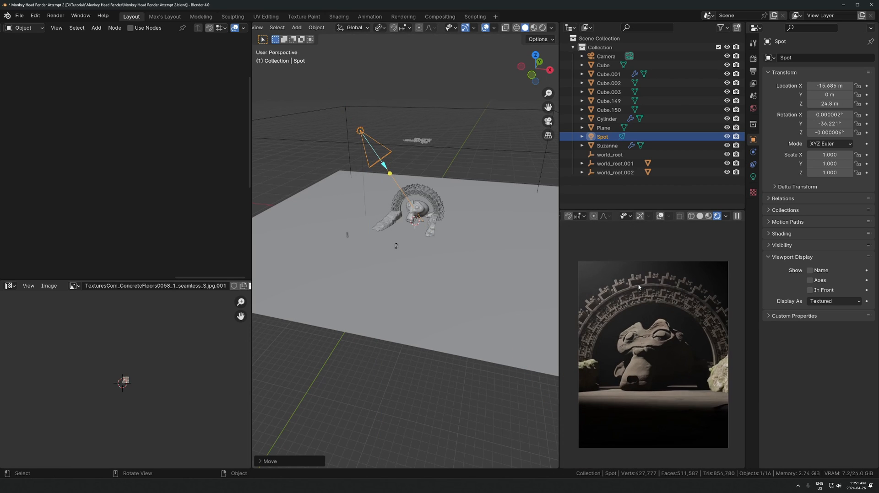
- Set the maximum volume light bounces to 2 in the Cycles light path settings
left_click(754, 176)
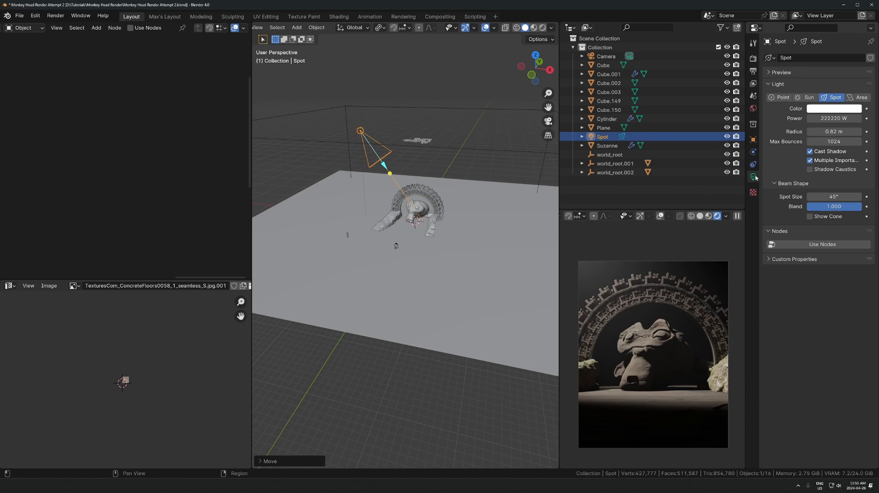
left_click(753, 58)
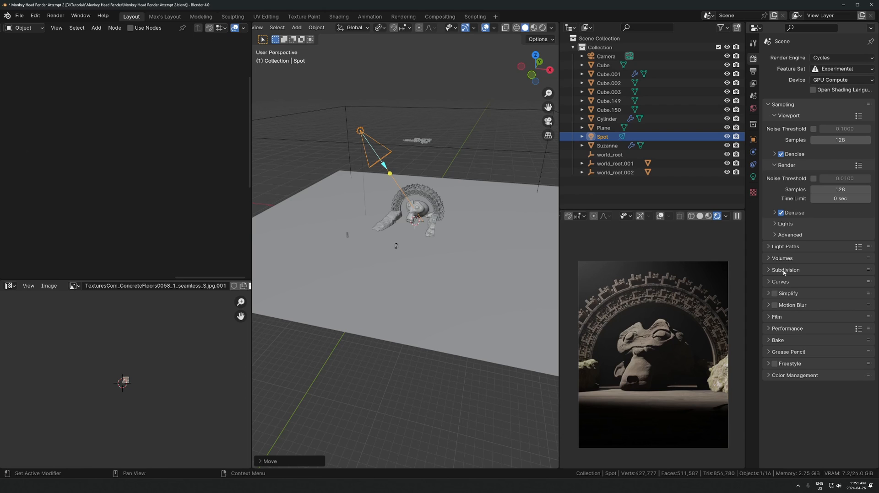
left_click(785, 247)
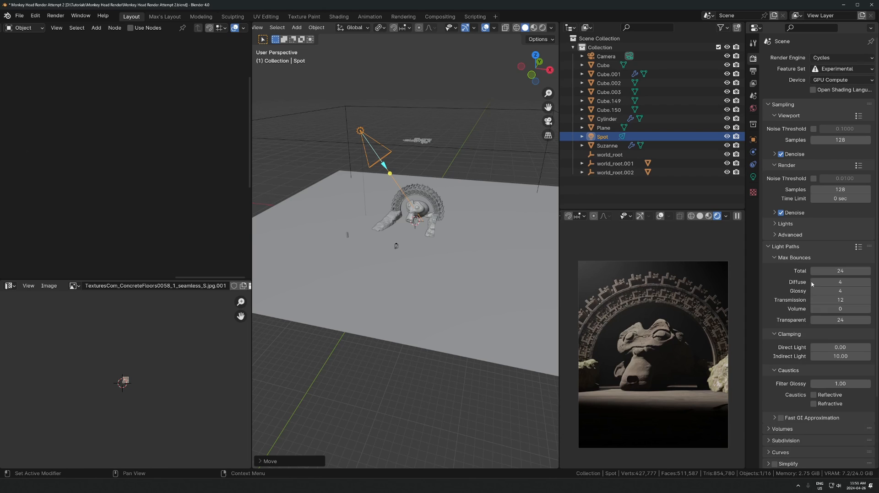
left_click(867, 310)
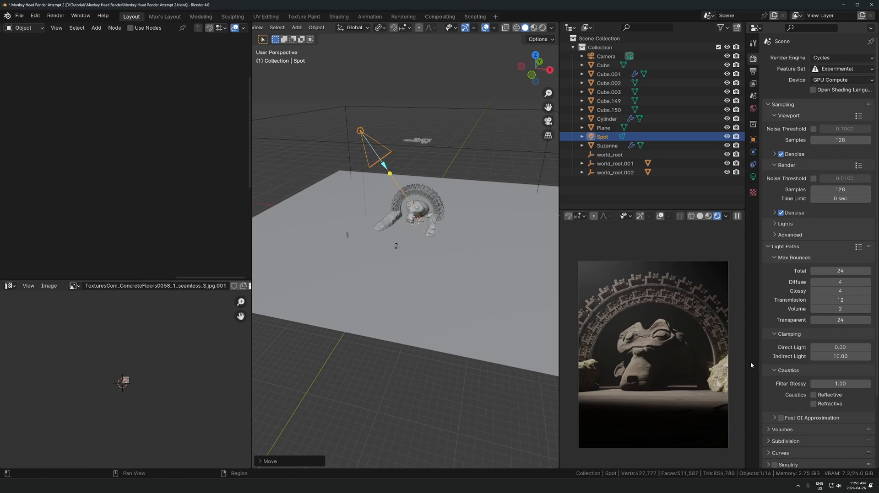
- Add a mesh plane and rotate it 90° about the X axis to stand upright
scroll(420, 210, "up", 3)
scroll(423, 196, "down", 1)
middle_click_drag(432, 183, 413, 183)
scroll(414, 183, "up", 1)
key("shift+a")
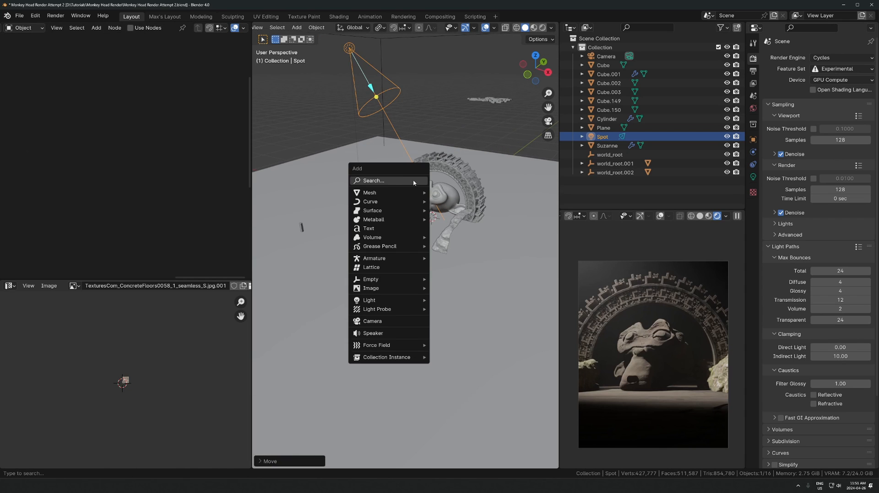
mouse_move(370, 193)
left_click(453, 191)
type("rx")
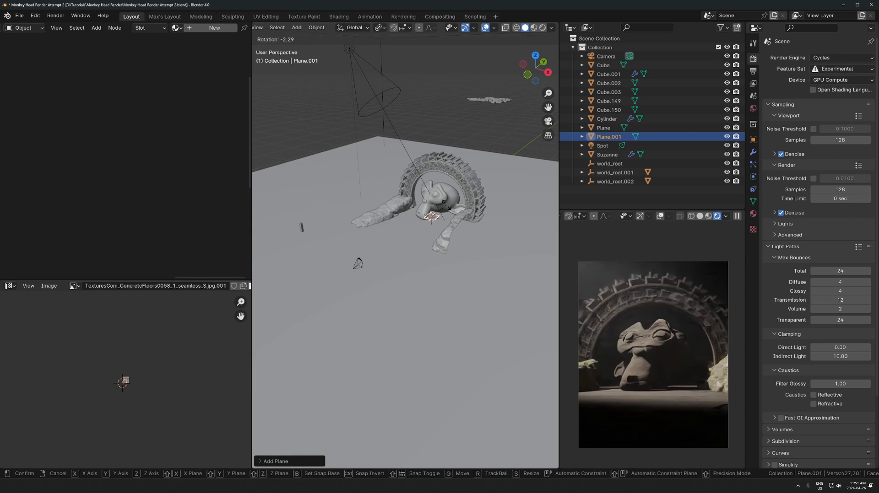
type("90")
key("Return")
- Scale up the upright plane and move it along Y behind the carved arch as a back wall
key("s")
left_click(338, 209)
key("g")
key("y")
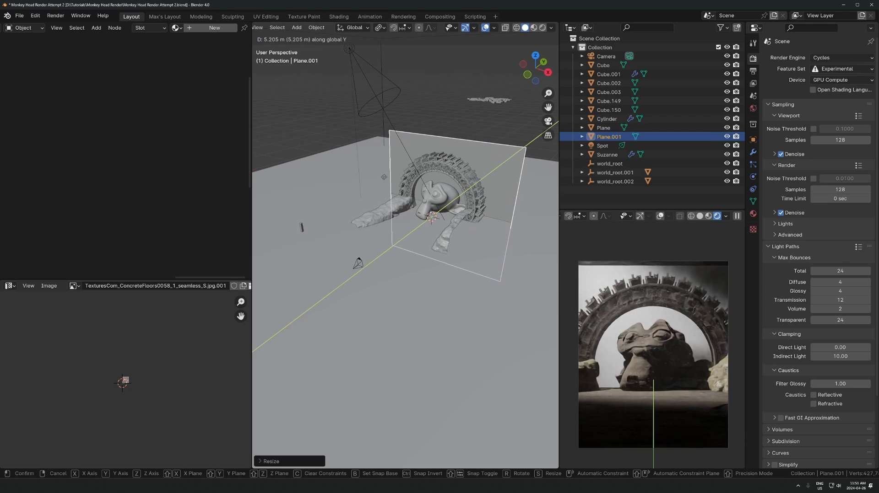
left_click(366, 199)
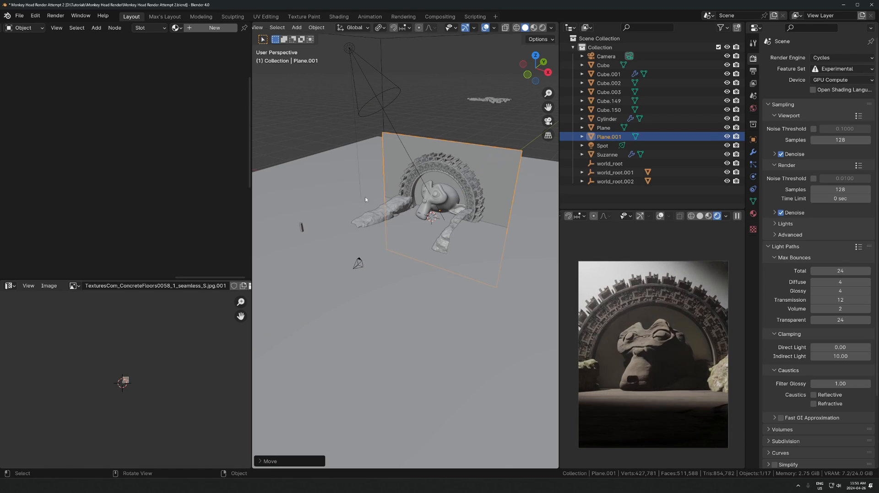
- Link the Cylinder's Beach_Cave_wdelddp.001 material to the back wall plane
left_click(460, 176, "shift")
key("ctrl+l")
left_click(461, 176)
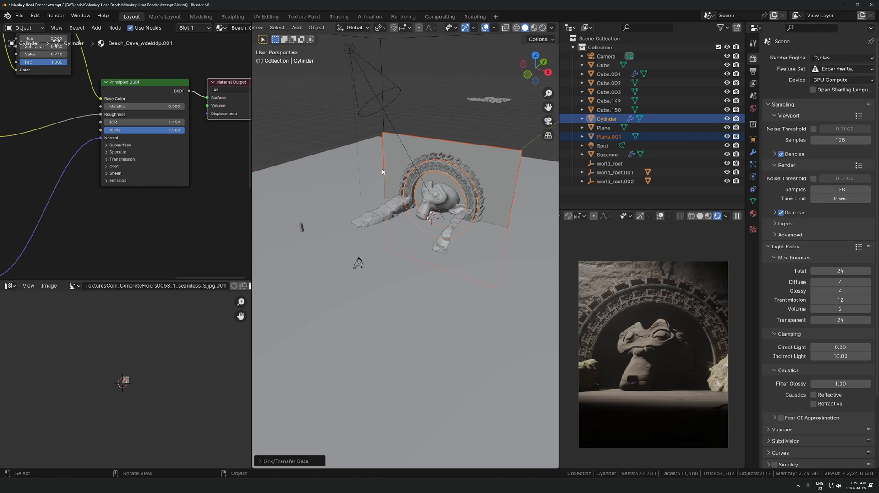
- Scale up the back wall's UVs to nearly three times the image size so the cave texture repeats
key("Tab")
key("Tab")
left_click(492, 167)
key("Tab")
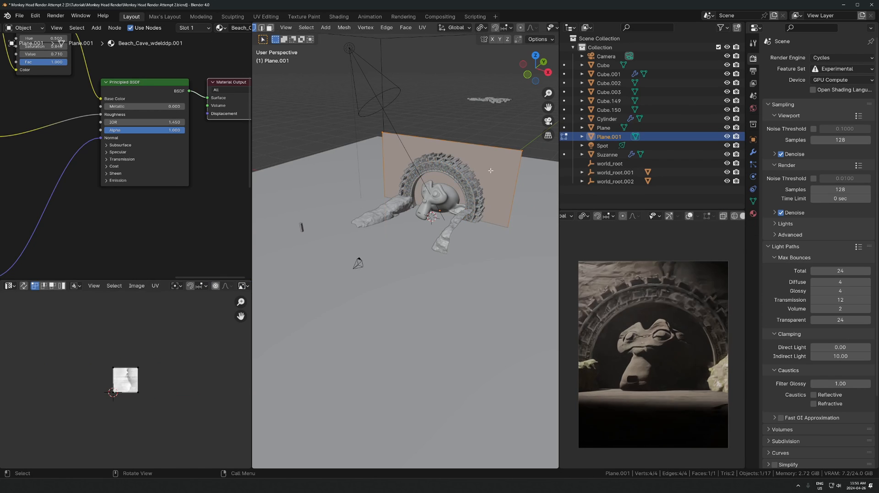
key("a")
key("s")
left_click(220, 345)
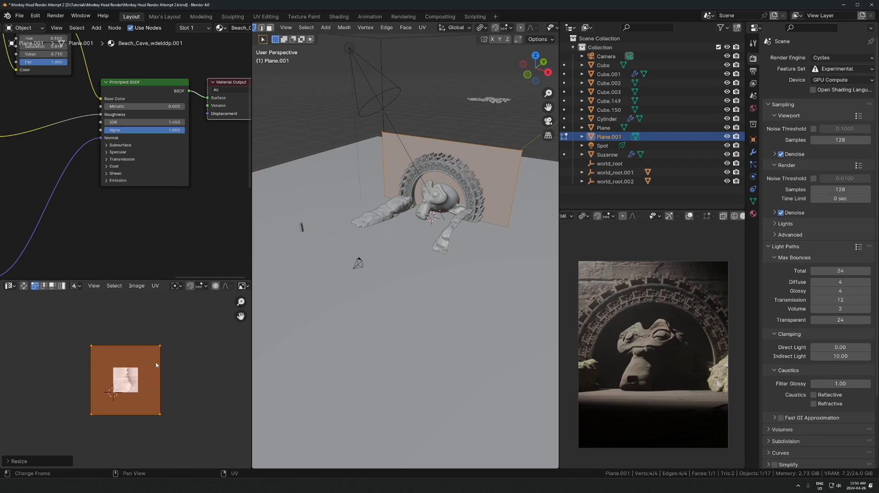
key("Tab")
- Move the back wall about -0.54 m along Y, closer to the carved arch
scroll(440, 206, "up", 3)
key("g")
key("y")
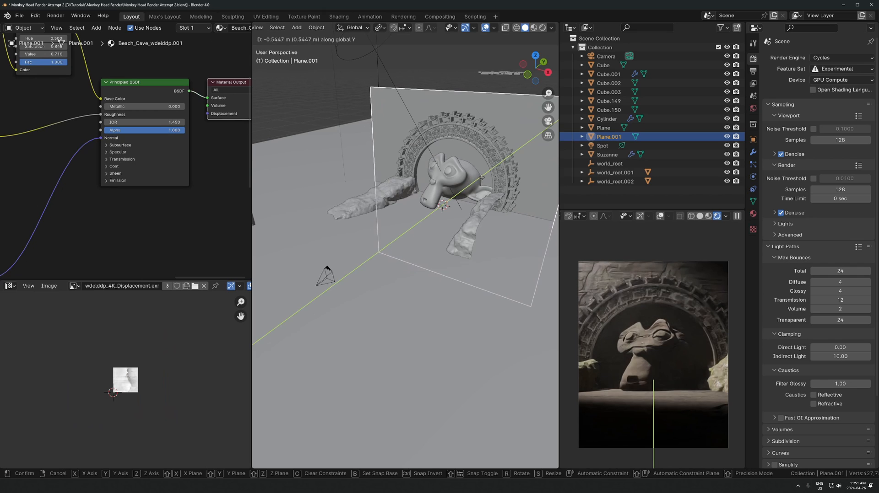
left_click(482, 178)
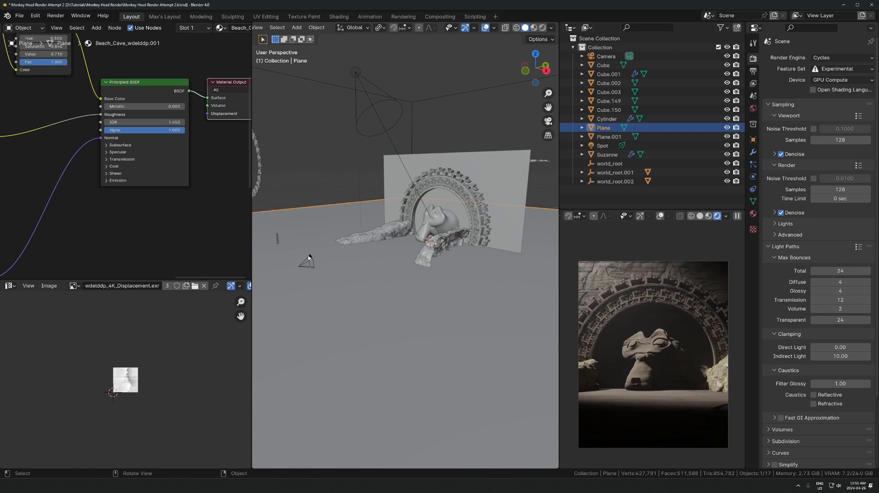
- Move the camera back, away from the arch, to widen the framing
left_click(308, 260)
key("g")
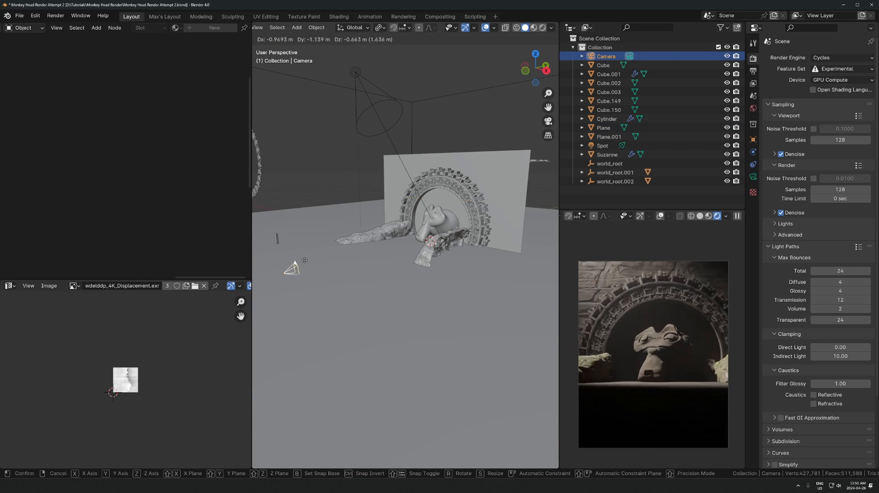
left_click(301, 258)
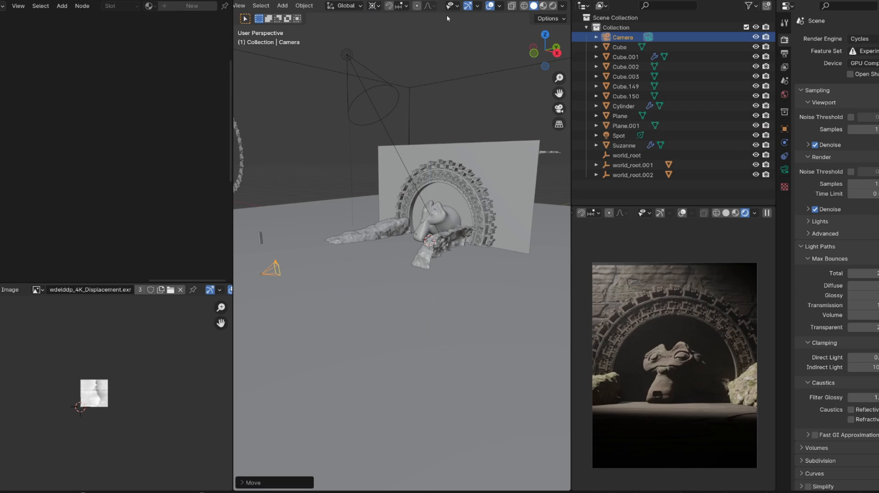
- Shift the outer carved ring, Cube.003, along the Y axis relative to the back wall
left_click(383, 28)
left_click(388, 63)
left_click(486, 199)
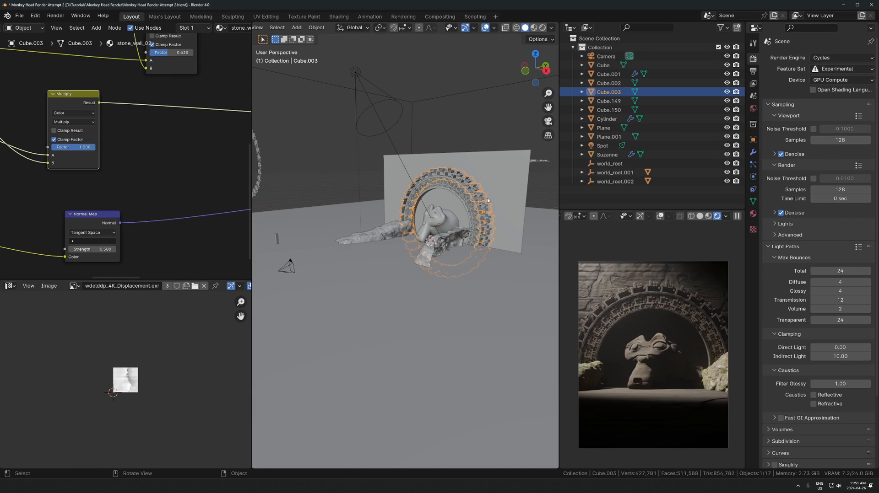
middle_click_drag(487, 197, 470, 205)
key("g")
key("y")
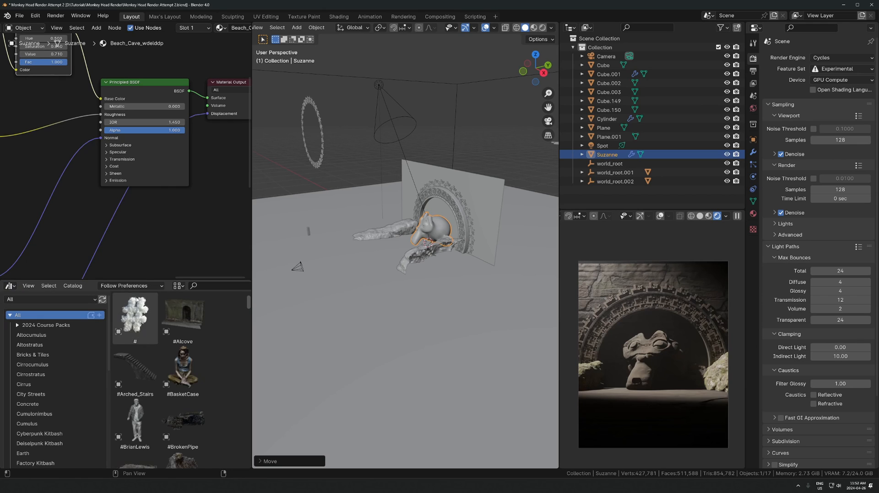
- Search the asset library for water and add the Water asset from the User Library to the scene
left_click(201, 286)
type("water")
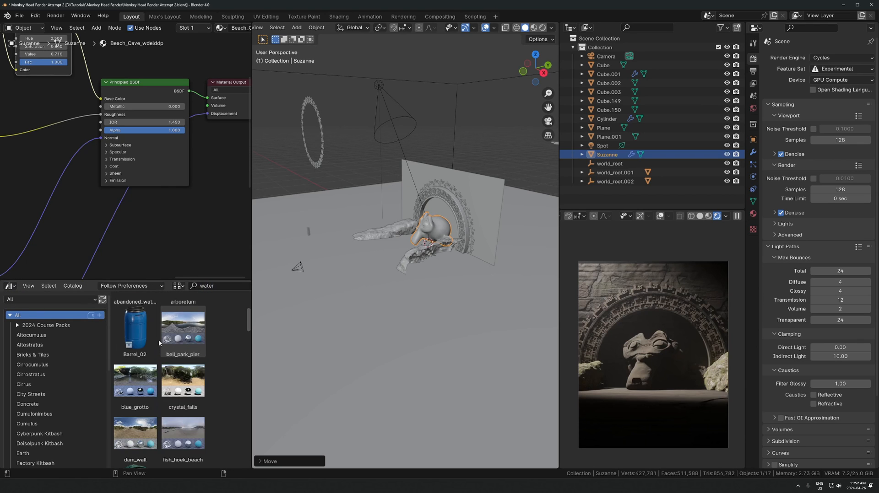
scroll(157, 367, "down", 5)
scroll(158, 367, "down", 3)
left_click(30, 300)
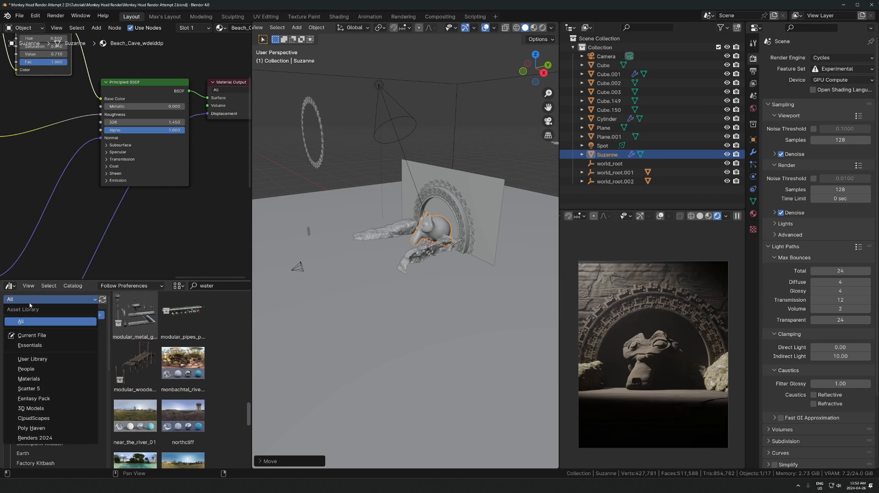
left_click(28, 360)
left_click_drag(135, 368, 370, 257)
- Reset the Water object's location and adjust its height so it covers the floor around the monkey head
key("alt+g")
middle_click_drag(375, 248, 415, 215)
key("g")
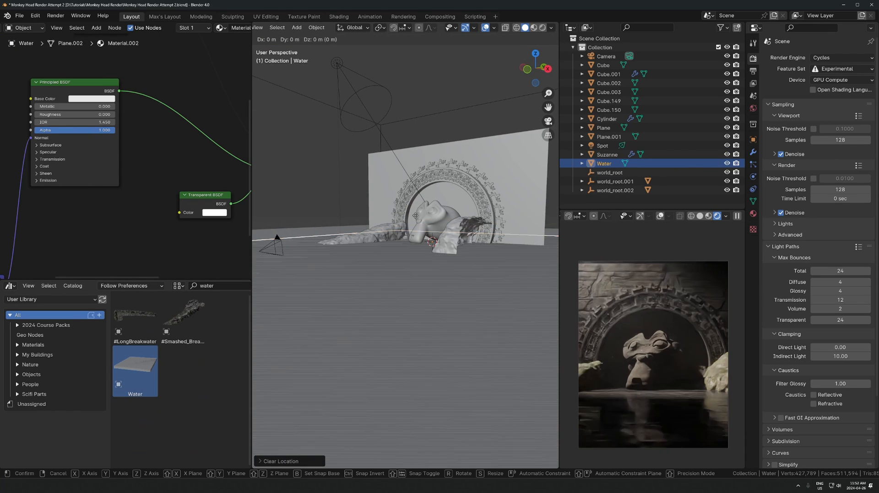
left_click(413, 216)
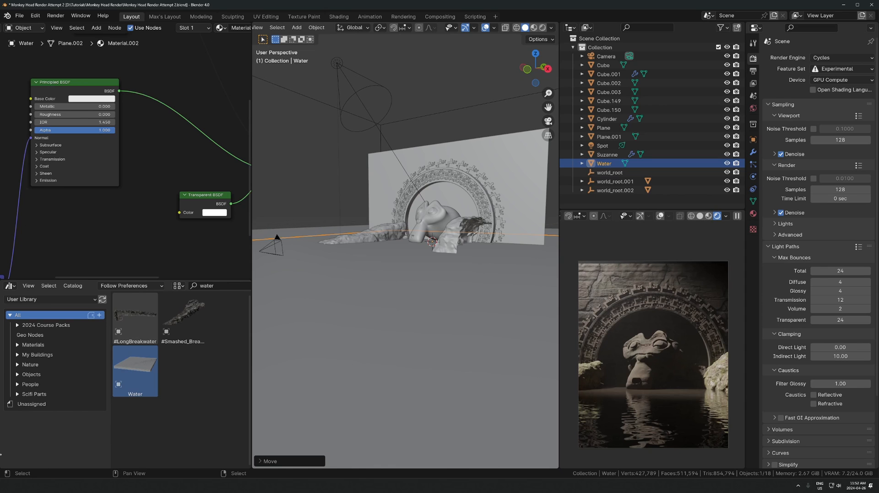
- Examine the water material's Musgrave bump and Principled BSDF transmission settings in a maximized shader editor
key("ctrl+space")
scroll(423, 230, "down", 3)
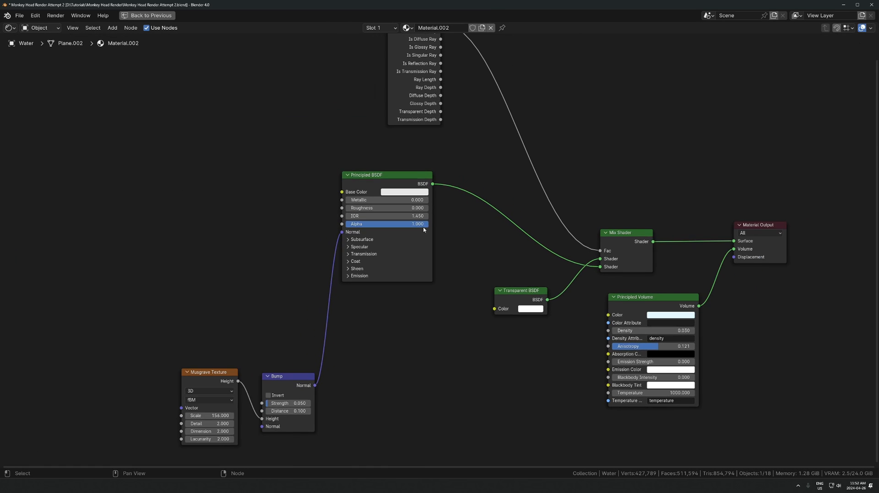
middle_click_drag(423, 230, 391, 244)
left_click_drag(114, 205, 320, 426)
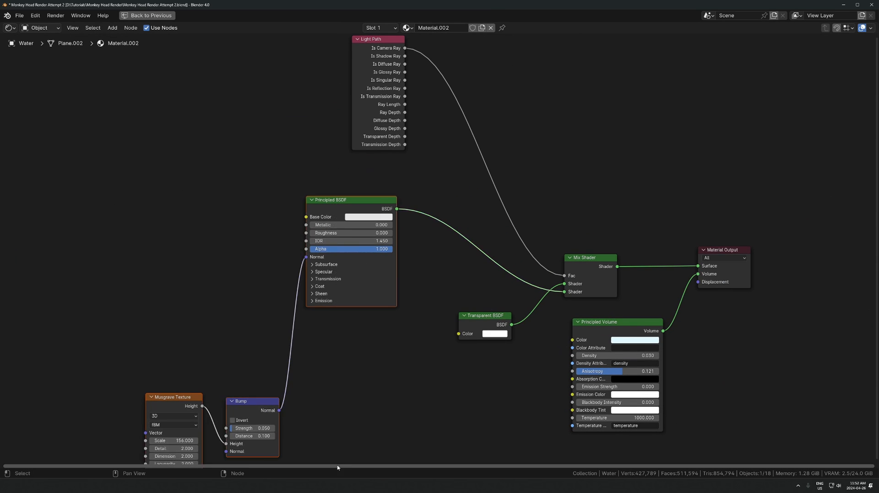
left_click_drag(344, 204, 299, 238)
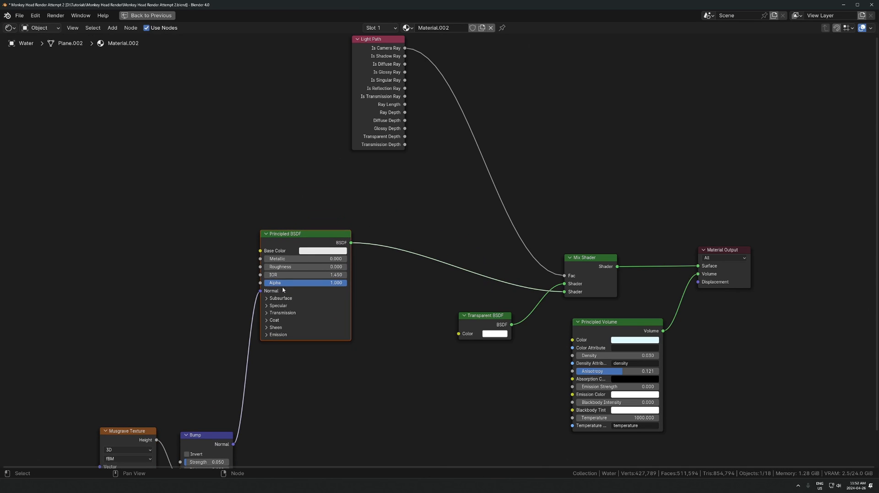
left_click(281, 314)
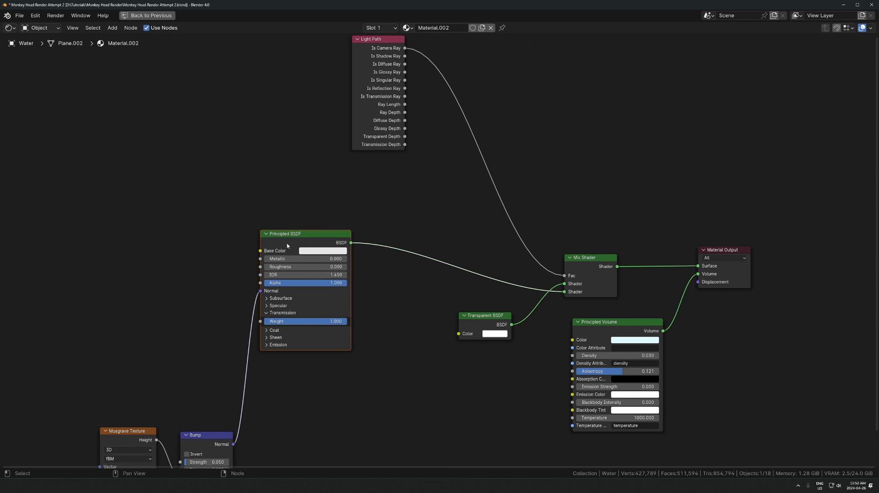
left_click_drag(287, 246, 318, 281)
- Examine how Light Path, Mix Shader, Transparent BSDF and Principled Volume build the water material, and restore the full layout
middle_click_drag(375, 170, 289, 205)
left_click(300, 85)
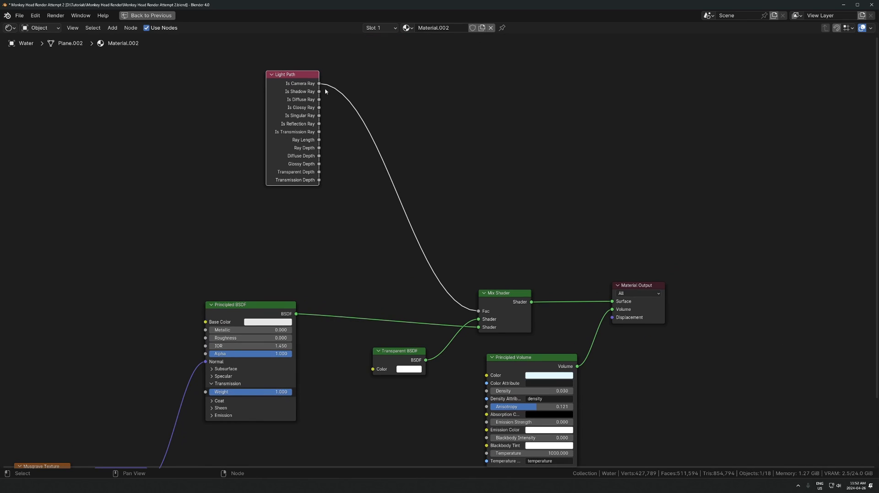
left_click_drag(499, 311, 495, 299)
left_click_drag(271, 305, 269, 280)
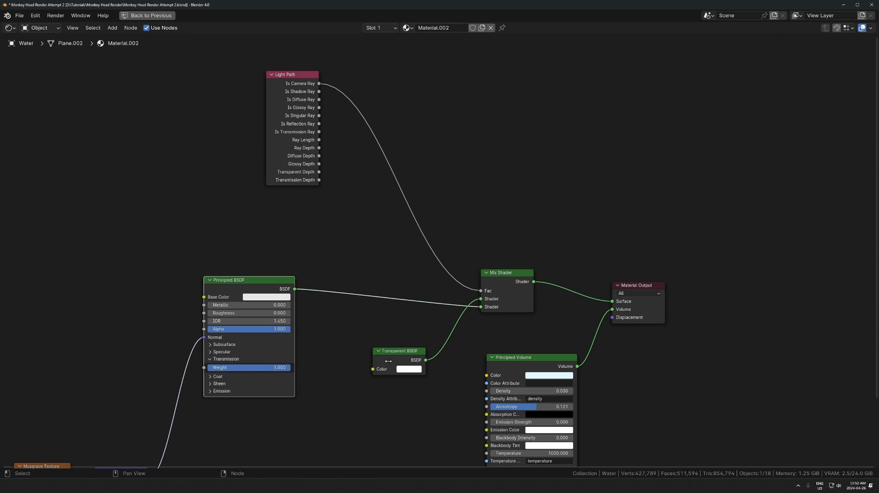
left_click_drag(387, 356, 352, 371)
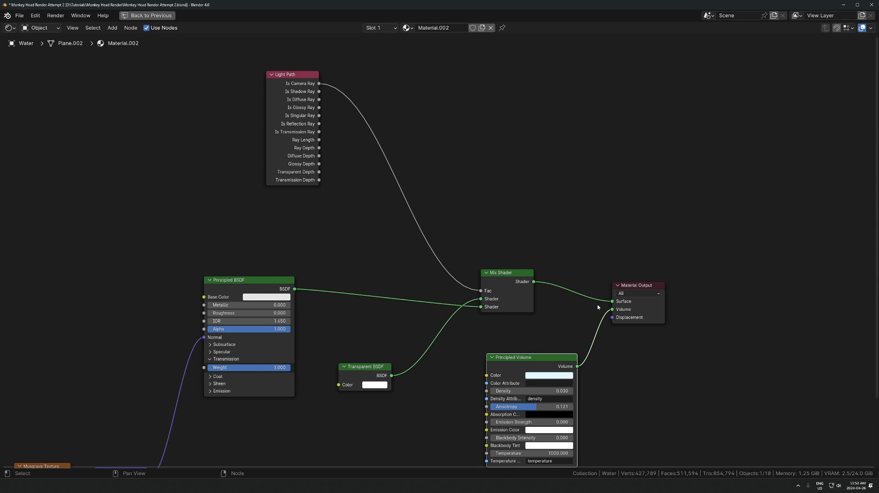
key("ctrl+space")
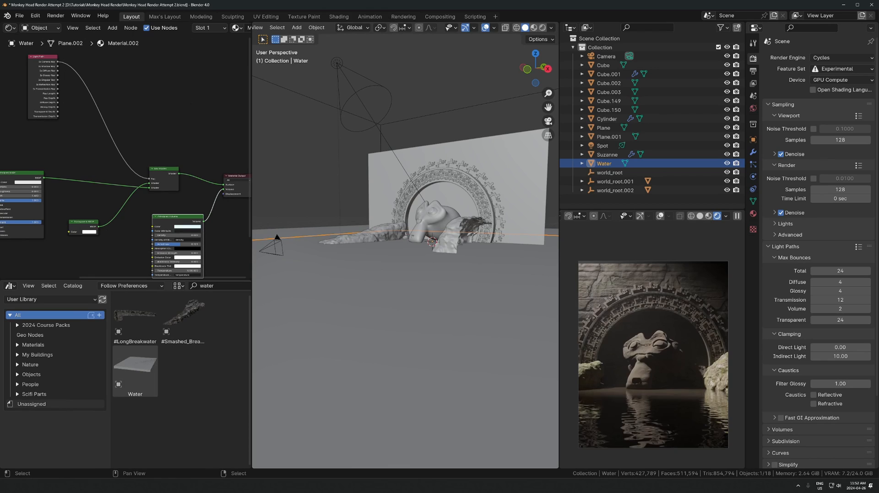
- Switch to Quixel Bridge and download the Massive Tundra Rock Formation from the purchased assets at 4K resolution
key("alt+Tab")
scroll(325, 295, "down", 7)
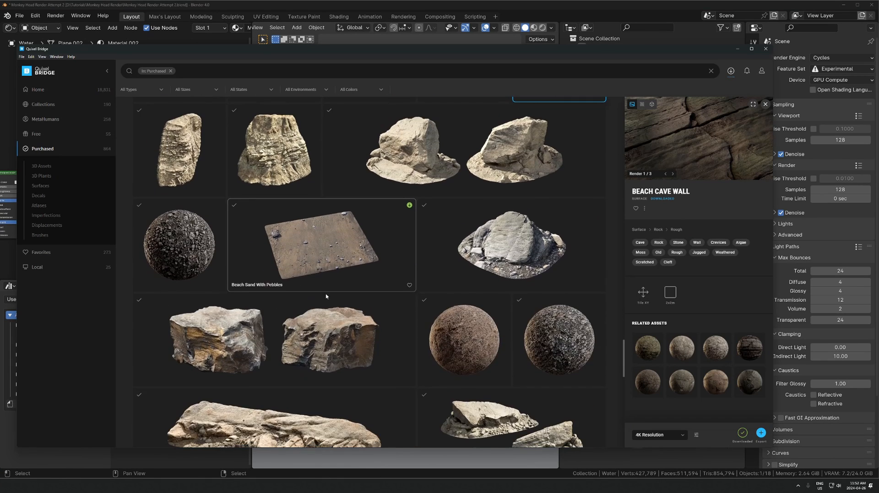
scroll(364, 308, "down", 8)
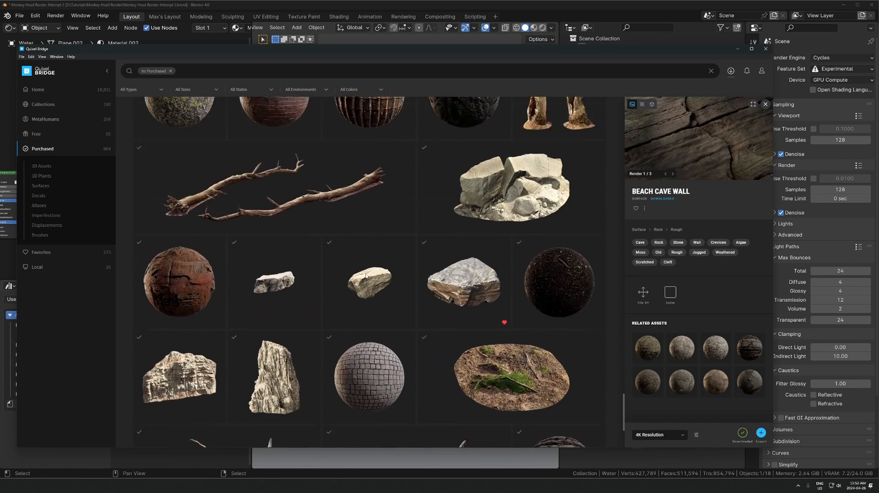
scroll(367, 276, "down", 8)
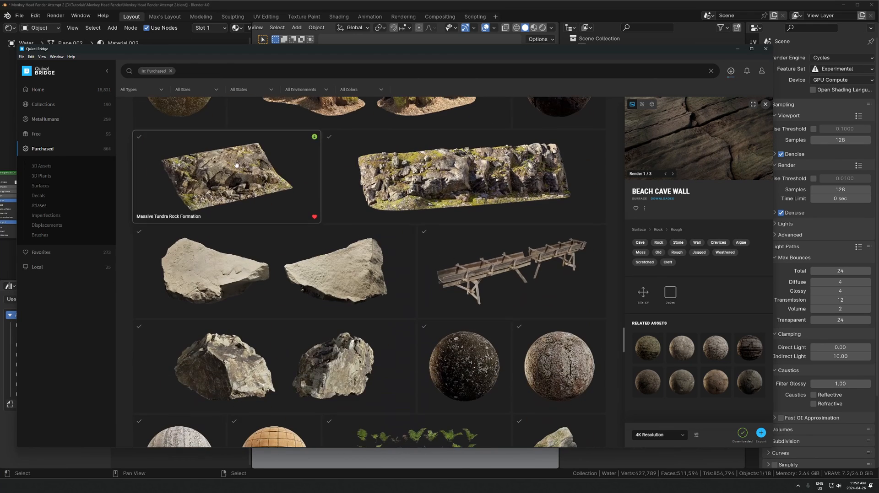
left_click(234, 188)
left_click(314, 136)
scroll(337, 284, "down", 10)
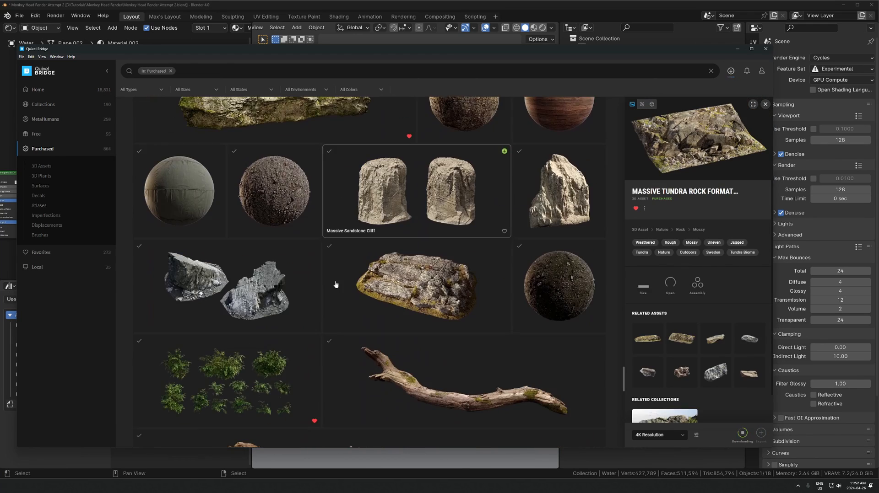
scroll(369, 283, "down", 1)
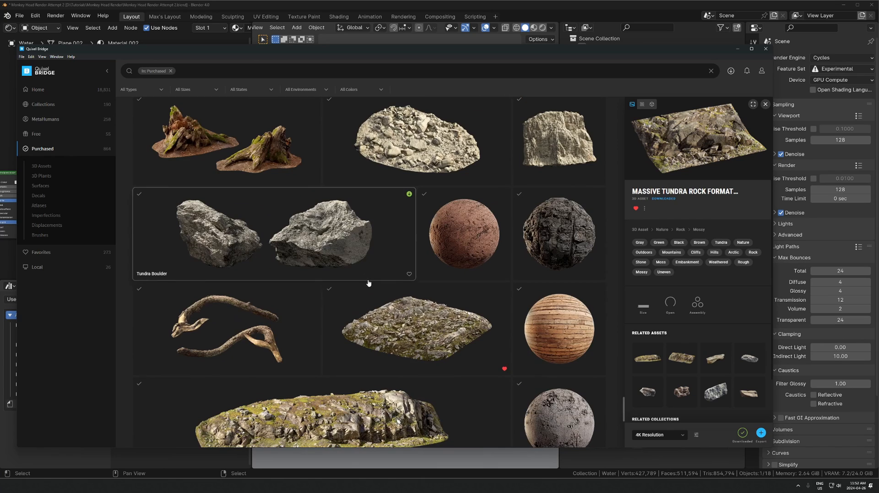
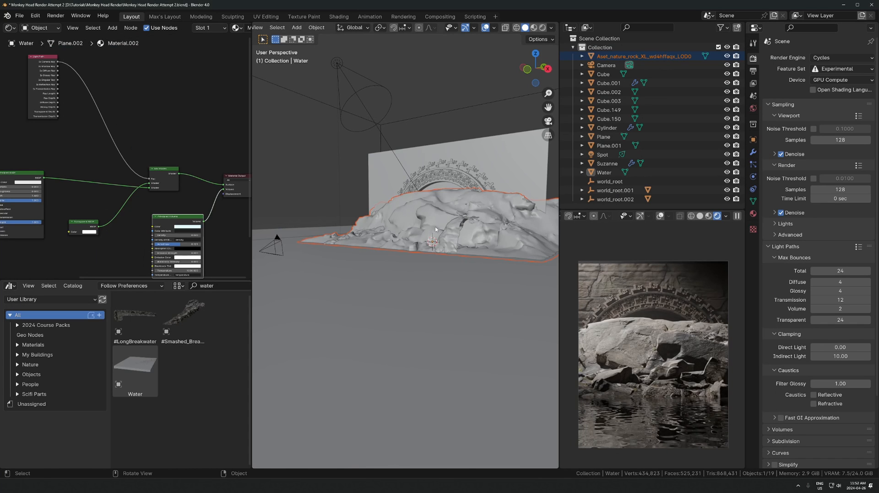
- Position the imported Massive Tundra rock formation on the floor beside the monkey head, adjusting its height and rotation
key("g")
key("shift+z")
key("z")
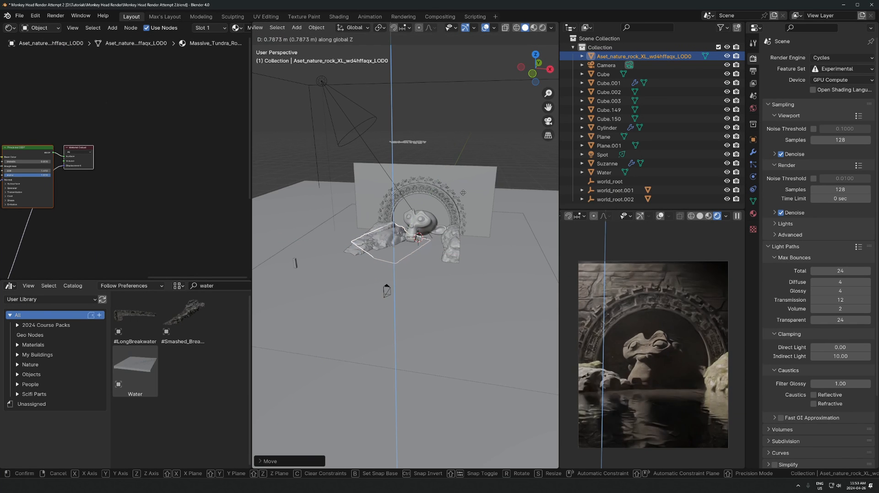
key("r")
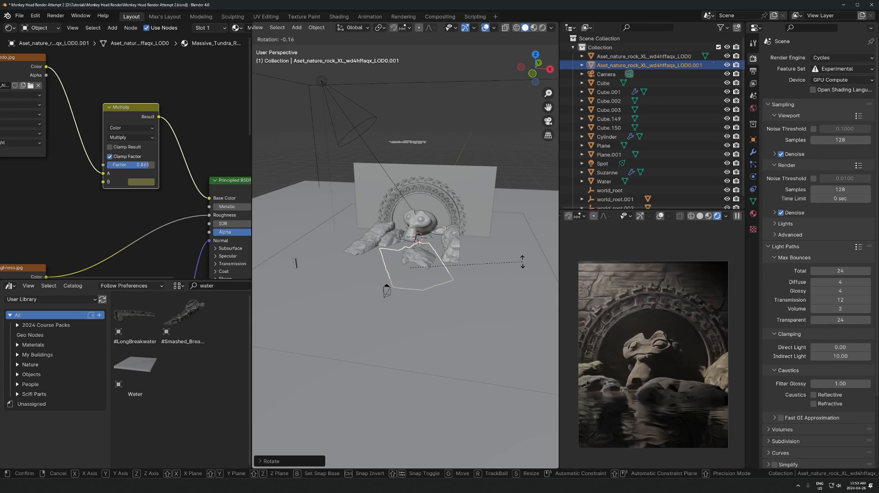
- Tilt the duplicated tundra rock formation, slide it across the floor to the opposite side of the monkey head, and turn it around Z
key("r")
left_click(520, 255)
key("r")
left_click(520, 226)
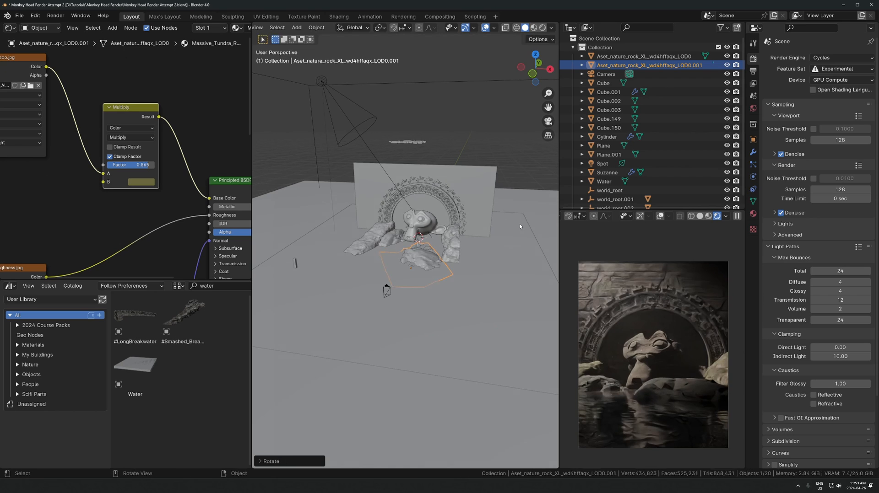
key("g")
key("shift+z")
left_click(553, 224)
key("r")
key("z")
left_click(554, 224)
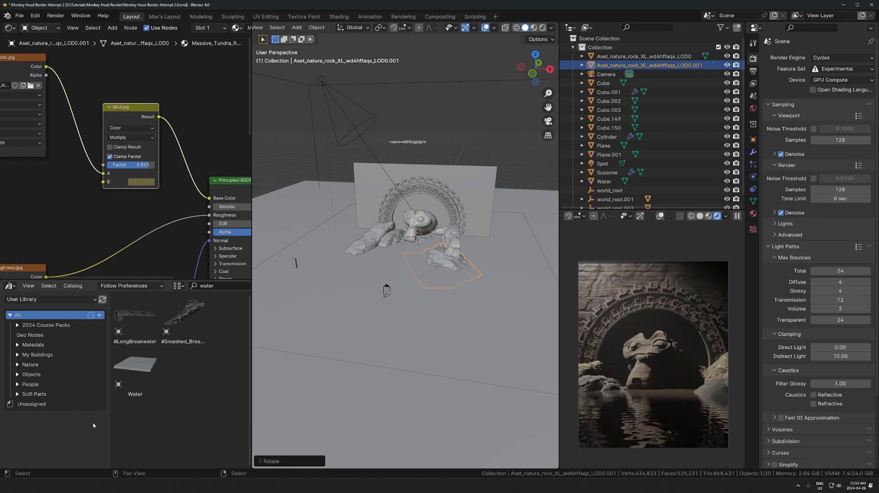
- Switch to Quixel Bridge, export the Tundra Rocky Ground asset at 4K resolution to Blender, and return to the scene
key("alt+Tab")
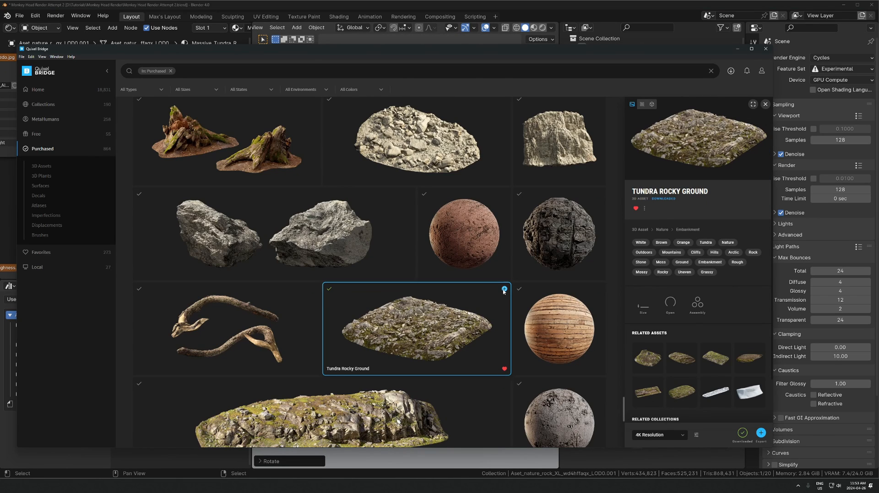
scroll(387, 224, "down", 5)
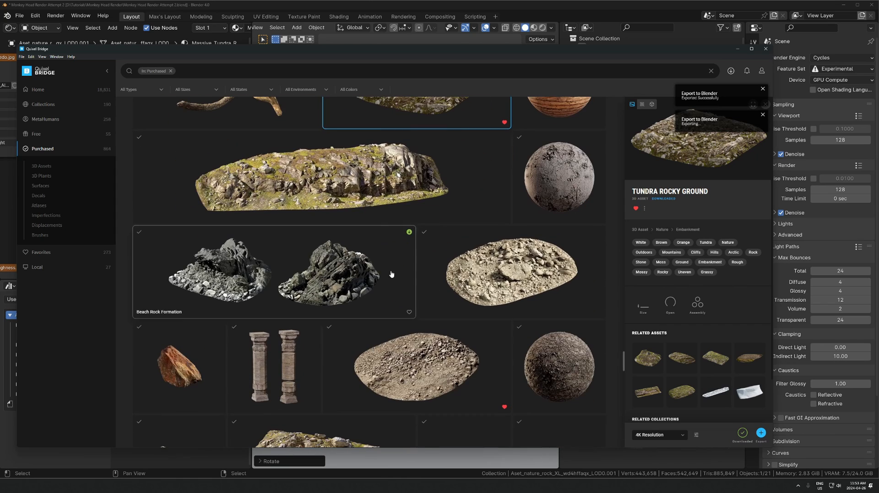
left_click(381, 13)
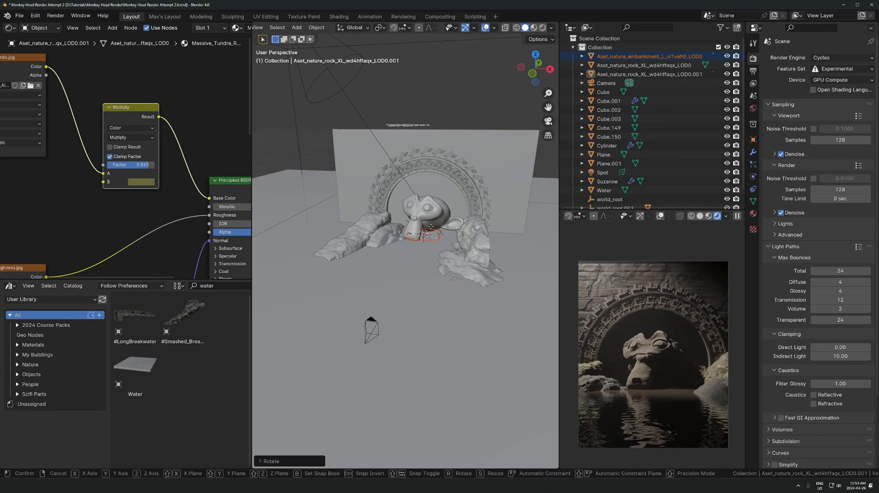
- Enlarge the imported Tundra Rocky Ground in front of the monkey head and adjust its height along Z
key("s")
left_click(476, 223)
key("g")
key("z")
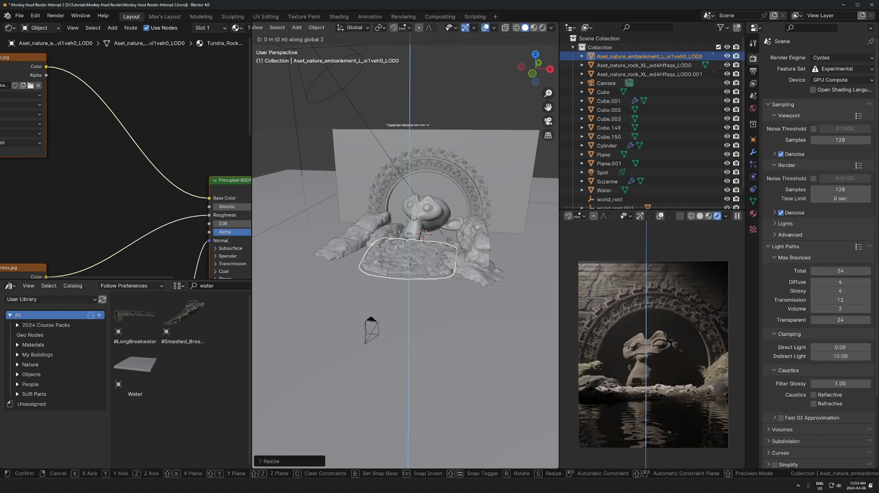
left_click(474, 222)
- Paste the Multiply color node between the rocky ground's albedo texture and Base Color, and reduce its factor
scroll(155, 194, "down", 2)
key("ctrl+v")
left_click_drag(154, 191, 153, 143)
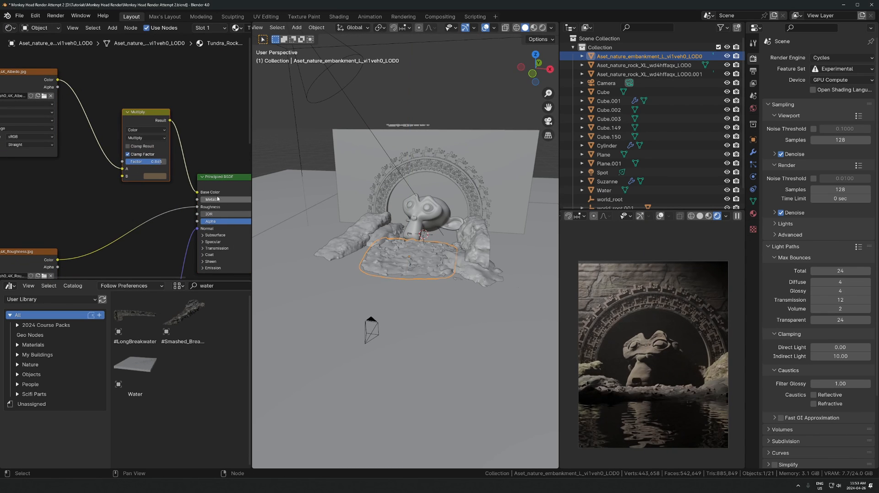
- Move and rotate the rocky ground among the rocks in front of the monkey head, and correct its height from a side view
scroll(465, 266, "up", 2)
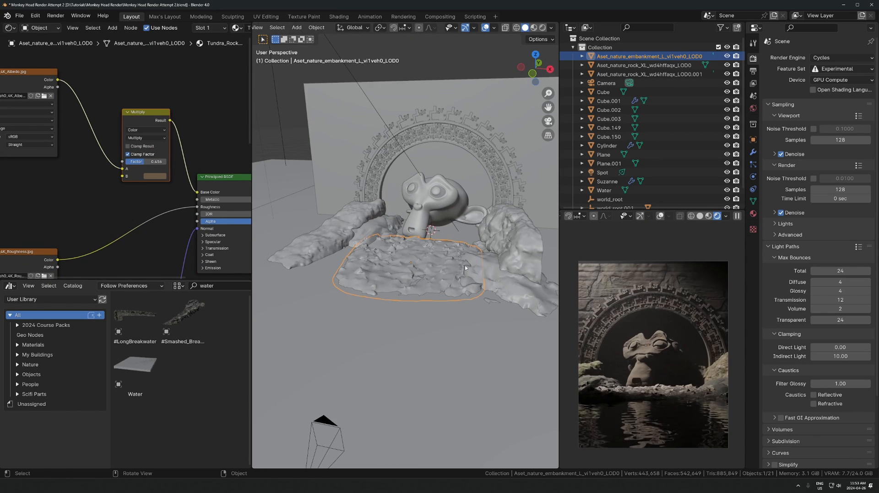
key("g")
left_click(460, 268)
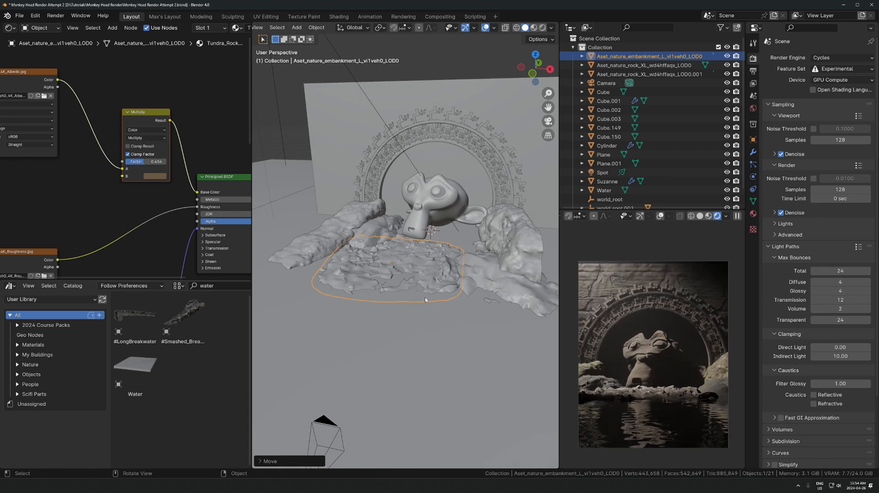
key("r")
middle_click_drag(425, 297, 483, 257)
left_click(488, 281)
key("g")
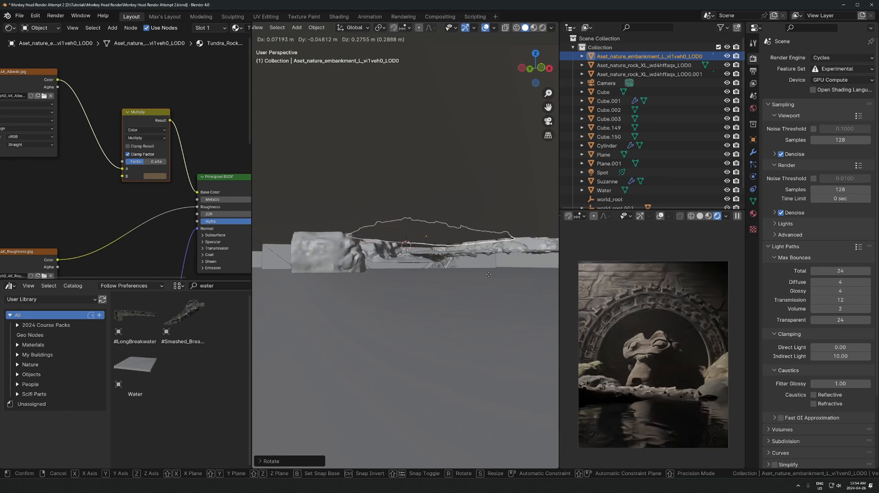
left_click(477, 298)
- Slide the rocky ground against the rocks at one side of the monkey head, fine-tune its height, and make a linked duplicate
middle_click_drag(476, 297, 472, 320)
key("g")
key("shift+z")
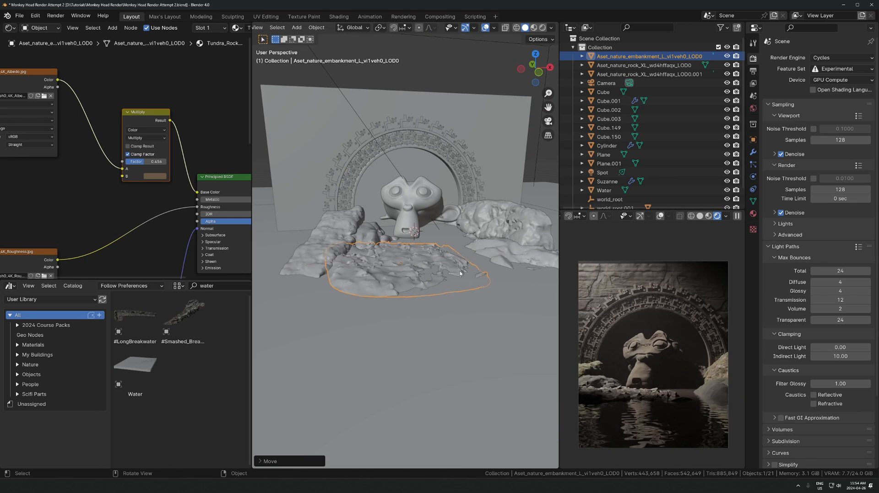
left_click(458, 274)
middle_click_drag(458, 274, 449, 284)
key("g")
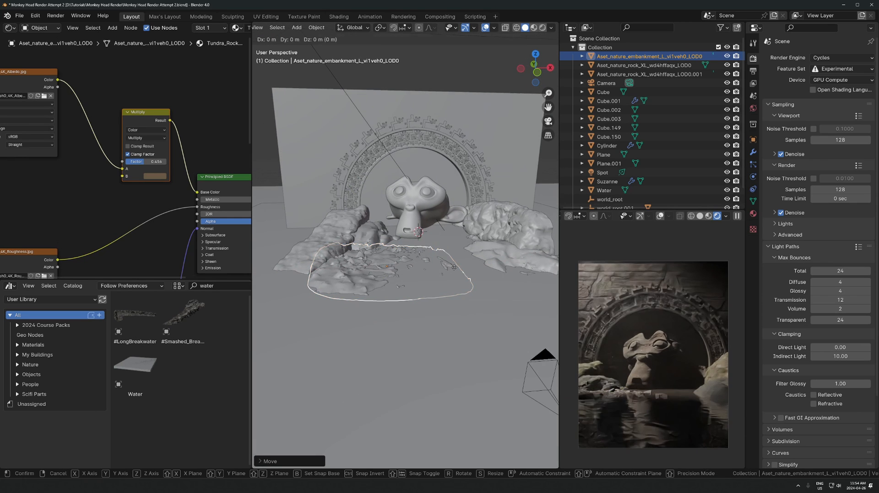
key("z")
left_click(457, 278)
key("alt+d")
left_click(452, 289)
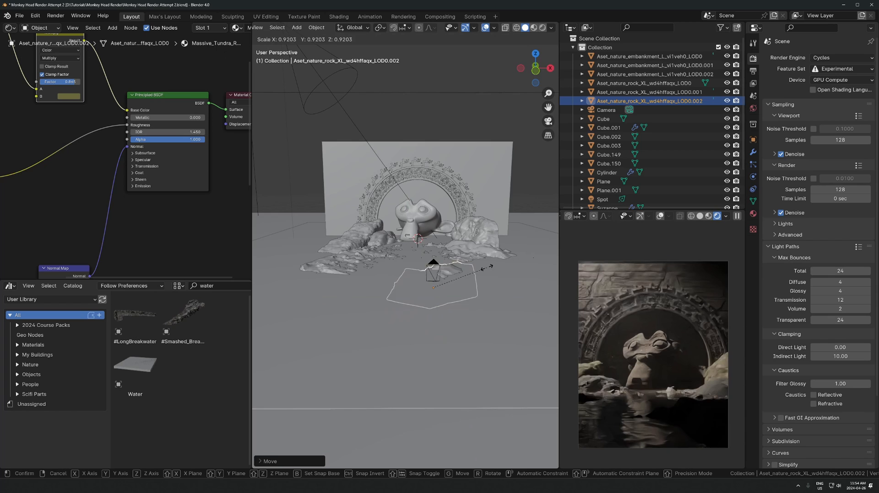
- Scale down the third tundra rock copy, turn it around Z, and place it in the foreground near the camera at water level
left_click(479, 270)
key("g")
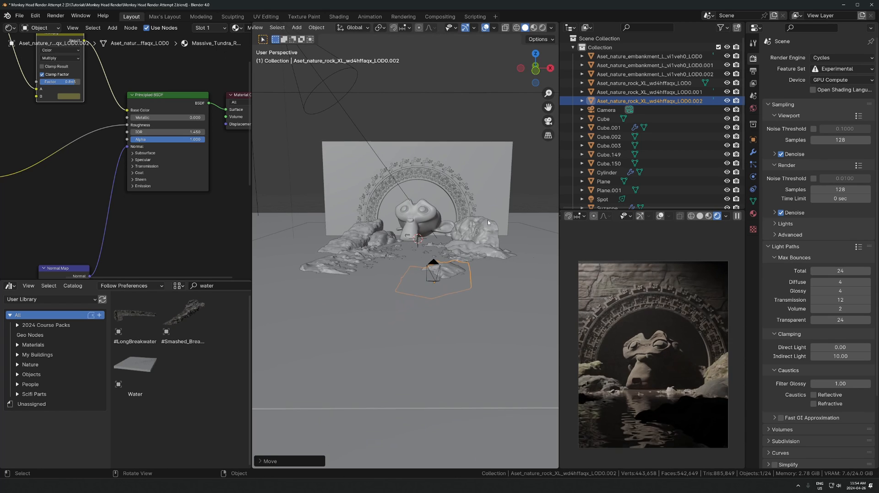
key("z")
left_click(457, 330)
key("r")
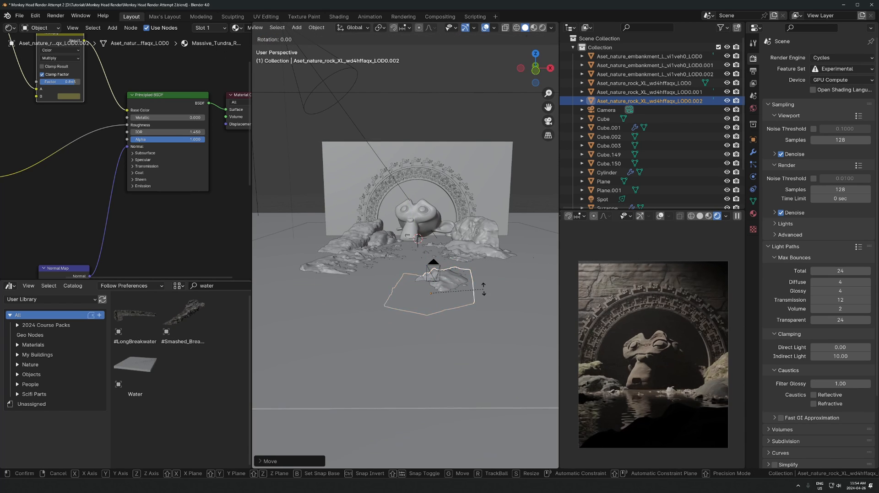
key("z")
left_click(483, 311)
key("g")
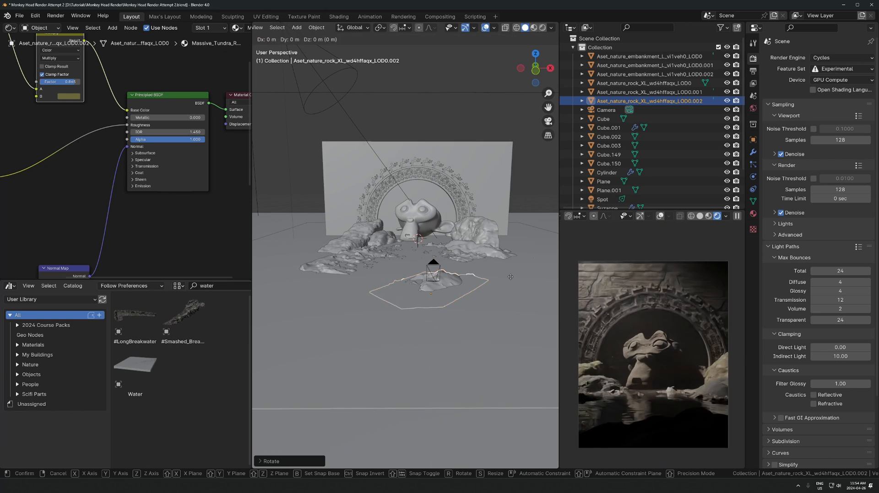
left_click(497, 289)
- Select the camera and tilt it about 6 degrees around the X axis
scroll(498, 288, "down", 2)
middle_click_drag(476, 284, 327, 255)
left_click(324, 253)
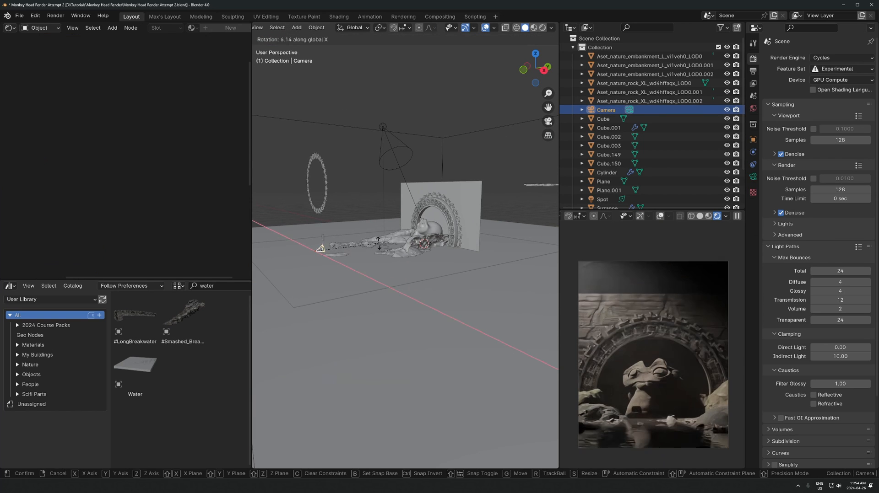
- Raise the top edge of the back wall plane by about 9.7 m along Z in Edit Mode
left_click(468, 196)
key("Tab")
left_click(464, 182)
key("g")
key("z")
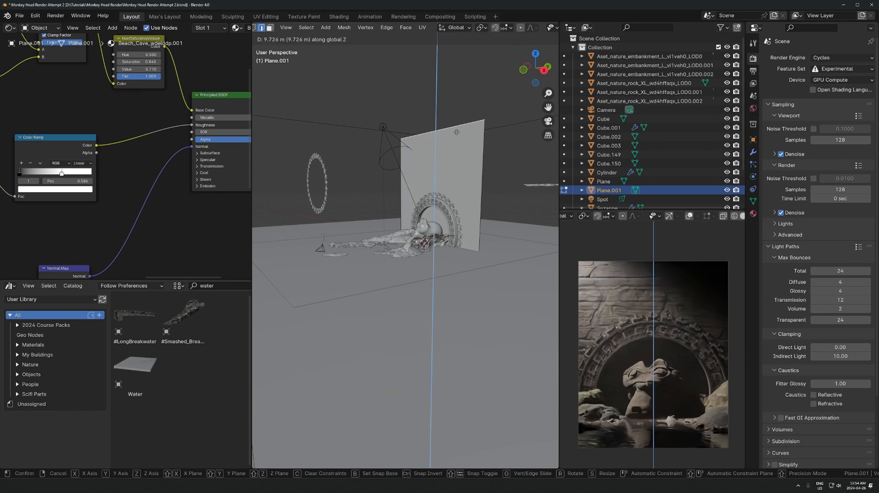
left_click(463, 133)
key("Tab")
- Delete the outermost toothed ornament ring around the arch, leaving the cylinder arch and its inner carving
scroll(426, 233, "up", 4)
middle_click_drag(420, 233, 465, 188, "shift")
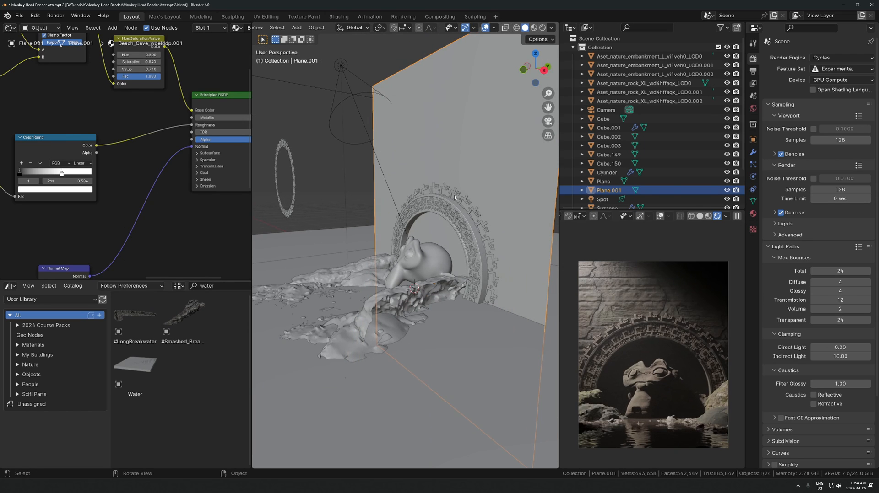
left_click(454, 195)
key("x")
left_click(454, 195)
left_click(459, 224)
left_click(470, 207)
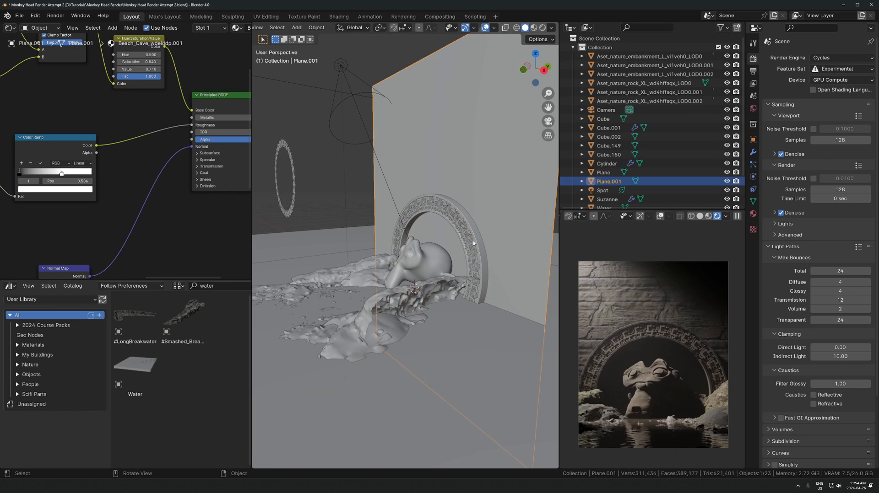
- Make a linked duplicate of the cylinder arch, enlarge it, and lower it along Z to form an outer arch
left_click(476, 236)
key("shift+d")
key("z")
left_click(477, 182)
key("s")
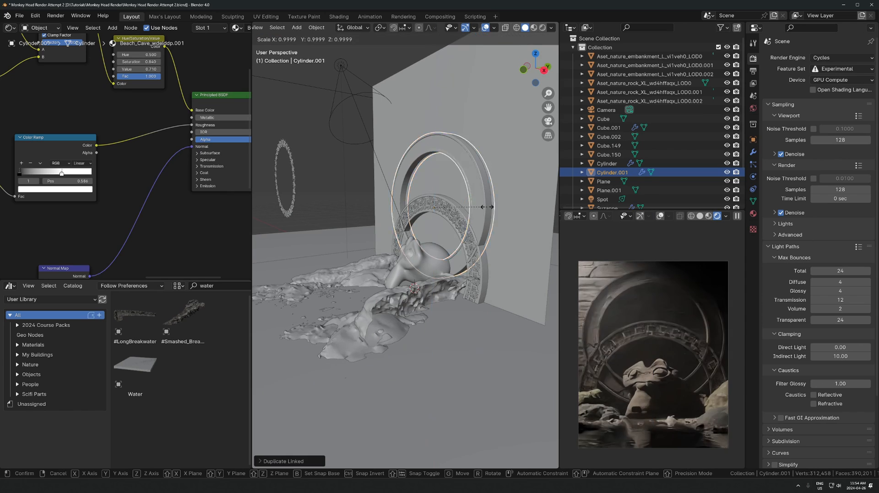
left_click(502, 221)
middle_click_drag(502, 221, 491, 231)
key("g")
key("z")
left_click(481, 273)
- Make the outer arch's object and data single-user, and move its selected front faces along Y in Edit Mode
key("q")
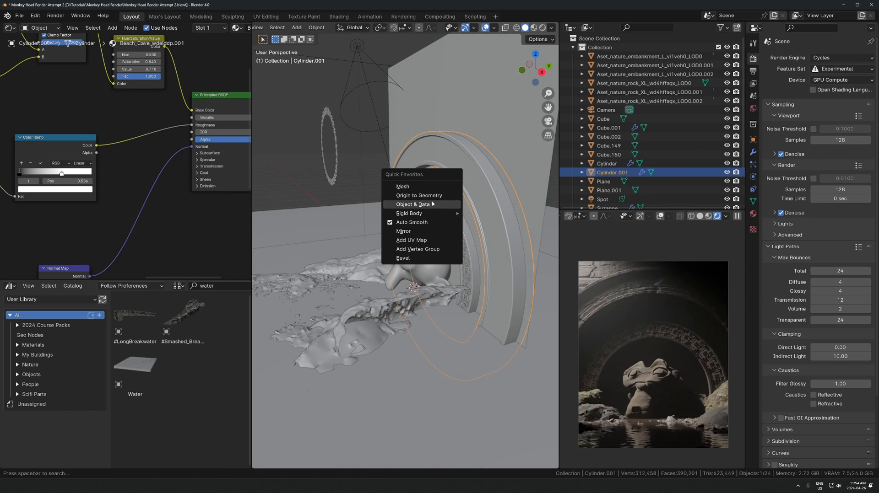
left_click(432, 204)
key("Tab")
key("g")
key("y")
left_click(479, 169)
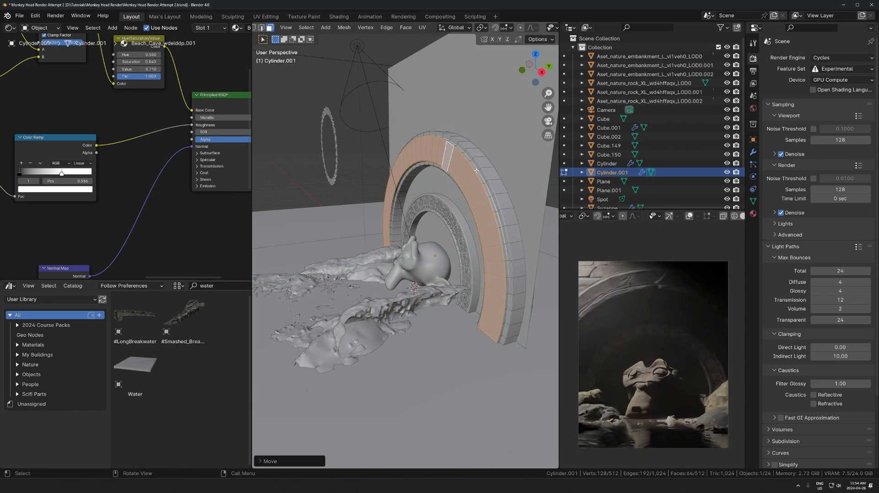
key("Tab")
- Adjust the outer arch's scale and copy the inner arch's location to it
middle_click_drag(478, 169, 465, 225)
key("s")
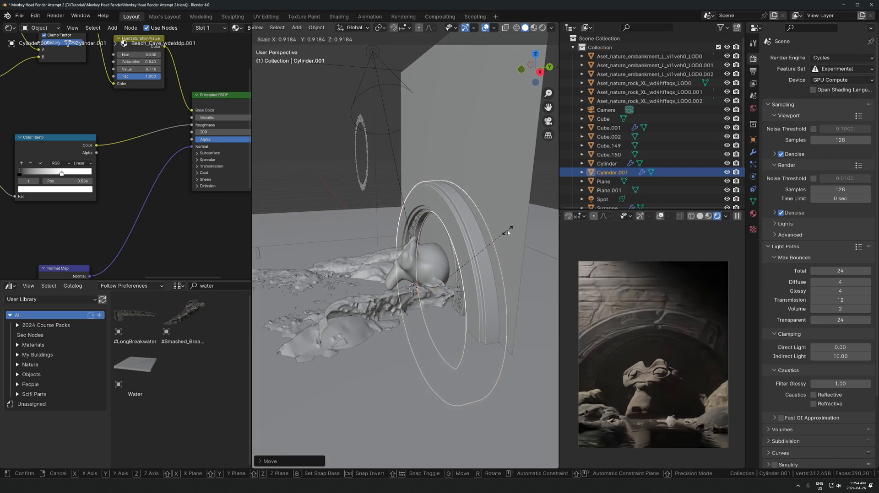
left_click(470, 276)
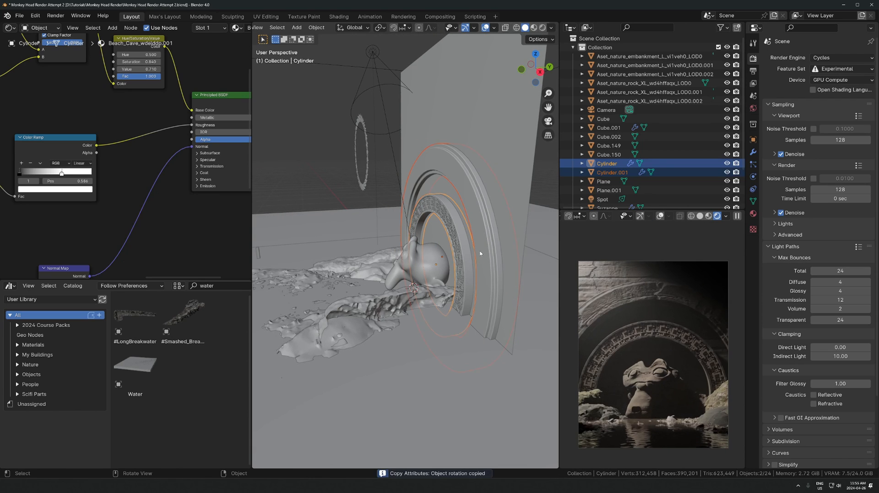
key("ctrl+c")
left_click(477, 240)
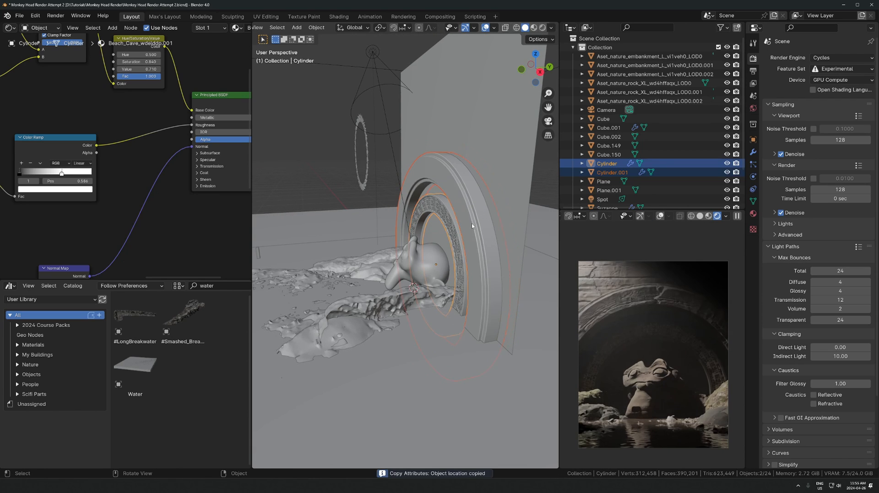
- Move the outer arch along Y so it sits against the back wall behind the inner arch
left_click(453, 209)
key("g")
key("y")
left_click(501, 231)
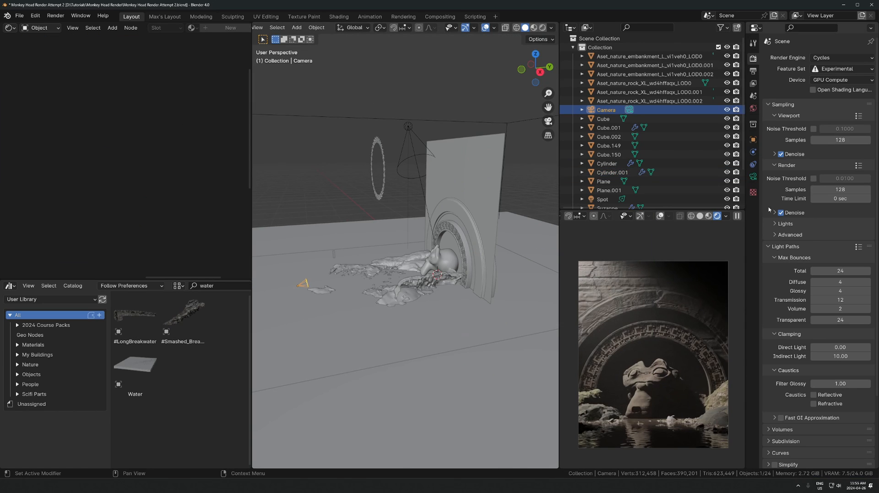
- Set the camera's focal length to 28 mm
left_click(753, 176)
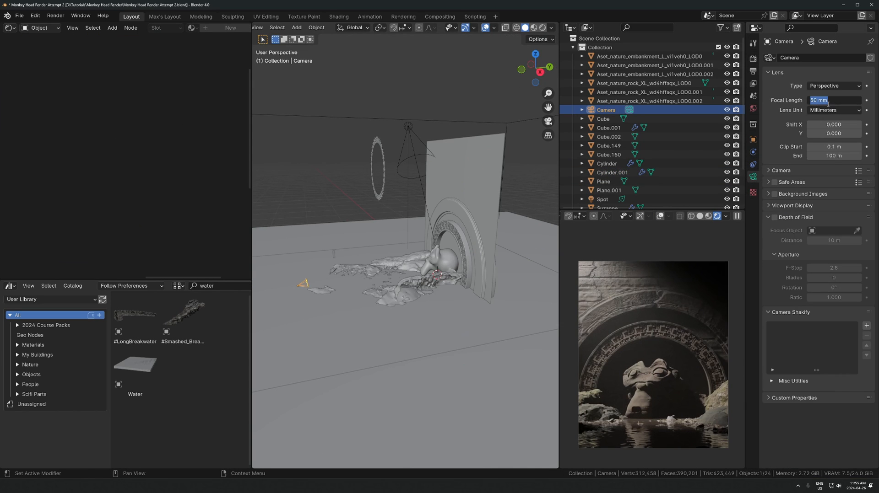
type("28")
key("Return")
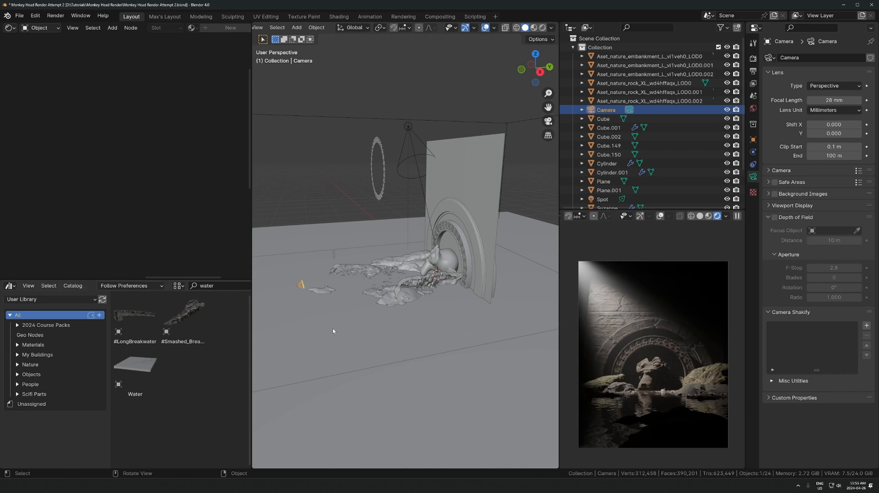
- Move the camera forward along Y in several passes so the monkey head and arch fill the frame
key("g")
key("y")
left_click(405, 211)
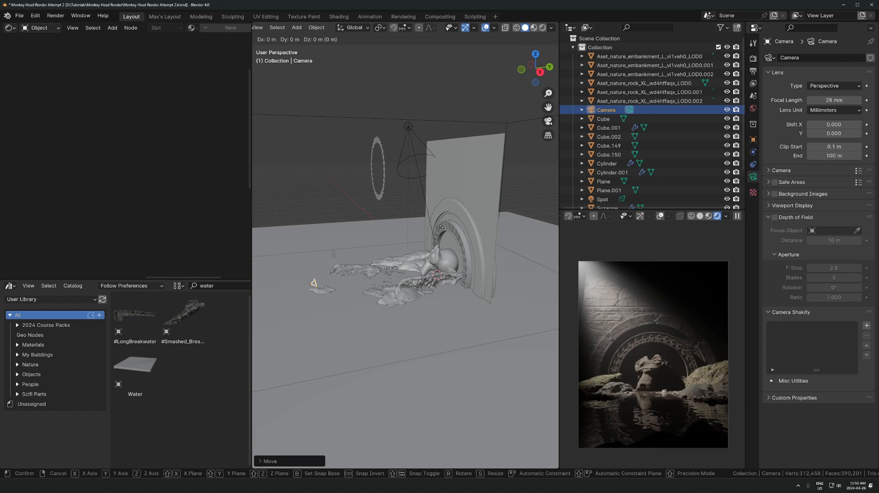
key("y")
left_click(457, 278)
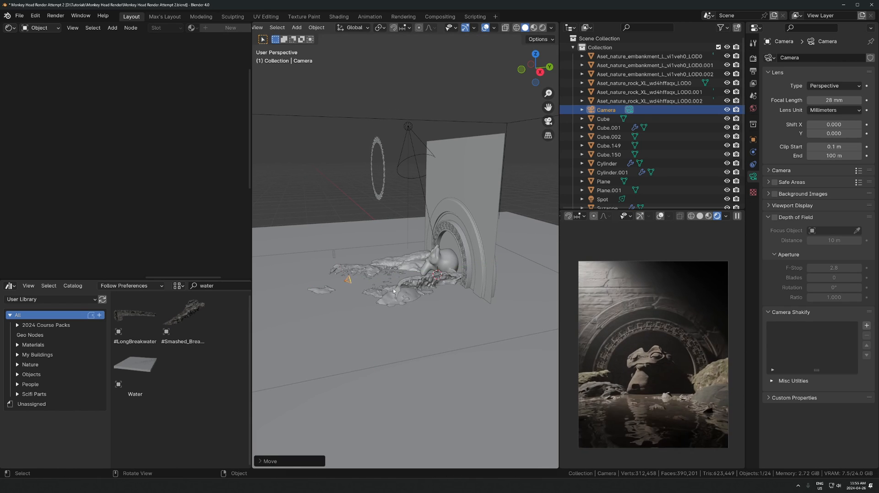
key("g")
key("y")
left_click(383, 276)
- Move the foreground rock nearest the camera along Y toward the monkey head and rotate it around Z
left_click(329, 291)
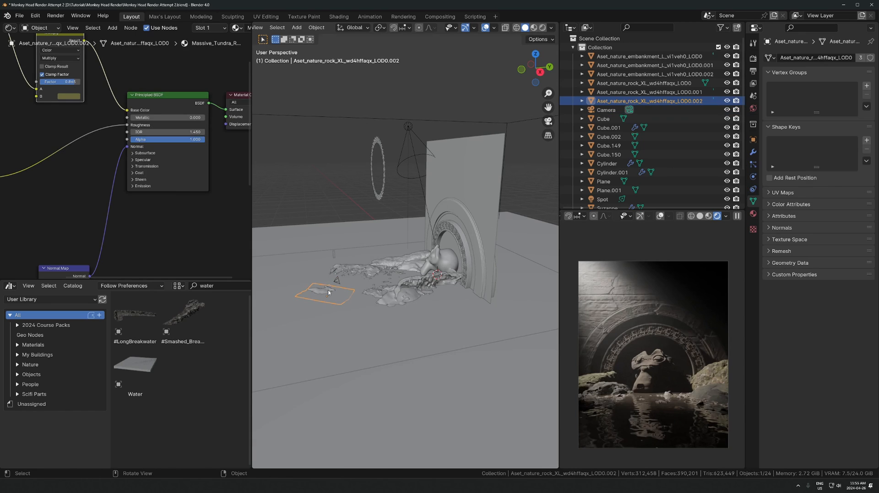
key("g")
key("y")
left_click(525, 277)
key("r")
key("z")
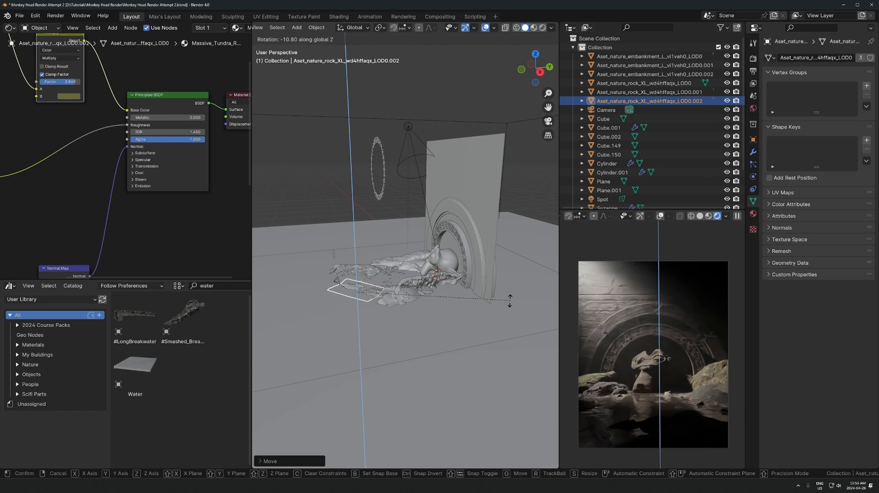
left_click(439, 304)
- Spawn the Celtis occidentalis A summer tree from the botaniq deciduous category
key("n")
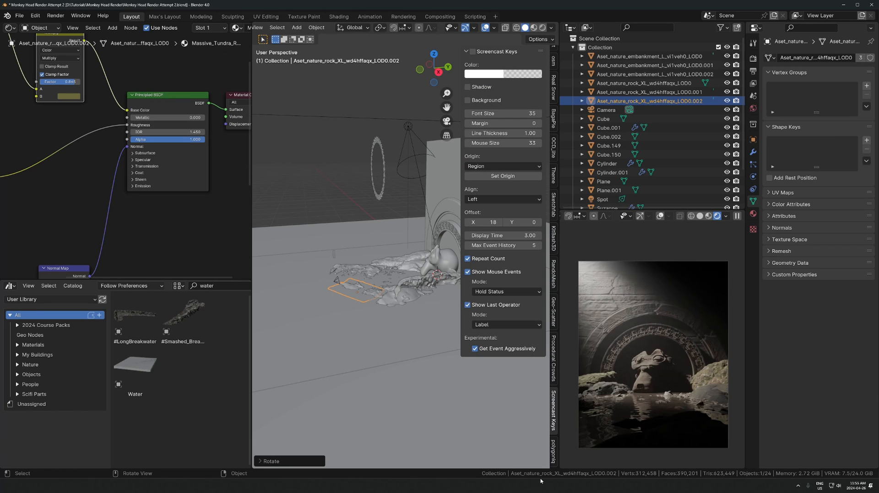
left_click(553, 451)
left_click(553, 396)
left_click(554, 460)
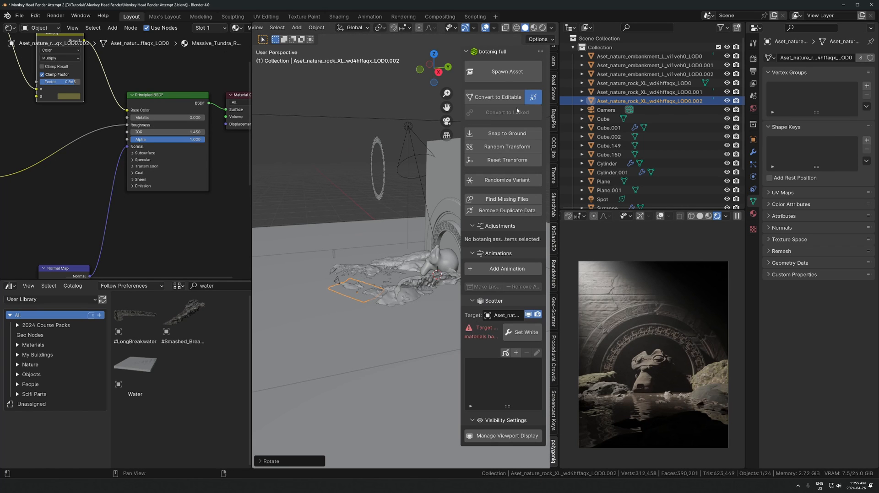
left_click(514, 73)
left_click(514, 151)
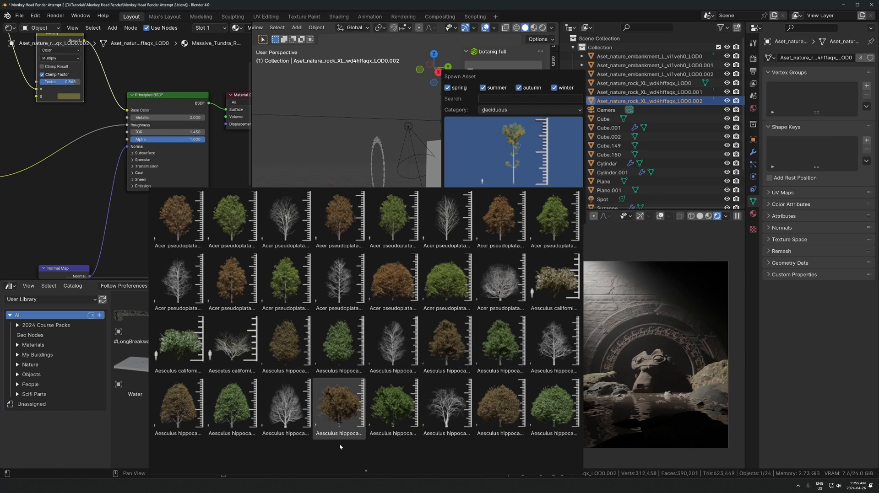
scroll(340, 394, "down", 10)
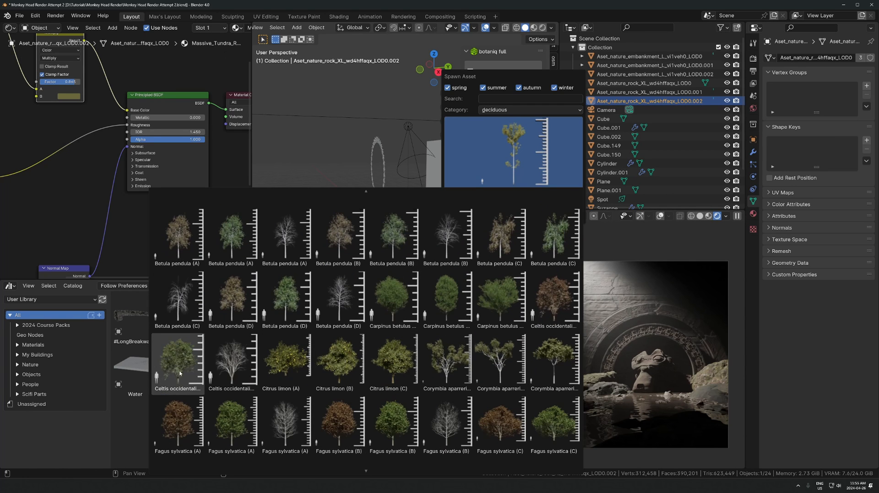
left_click(177, 366)
left_click(525, 219)
- Move the Celtis tree along X away from the monkey head and scale it
key("g")
key("x")
middle_click_drag(389, 243, 489, 268)
left_click(414, 248)
key("s")
left_click(434, 238)
- Rescale the Celtis tree and shift it across the ground so its branches hang into the camera frame's left side
key("n")
scroll(440, 258, "down", 2)
key("s")
left_click(483, 245)
key("g")
key("shift+z")
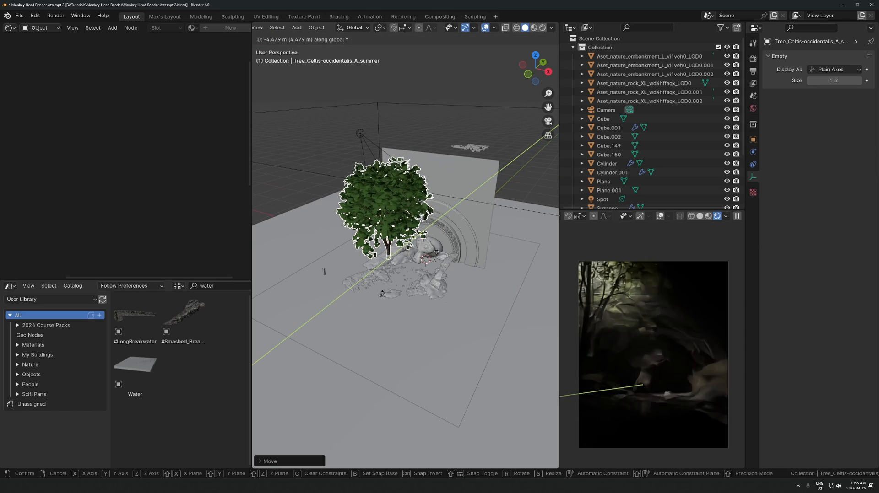
left_click(408, 279)
- Duplicate the Celtis tree to the opposite side of the monkey head, rotate the copy around Z and reposition it on the ground
middle_click_drag(408, 280, 434, 263)
key("shift+d")
key("shift+z")
left_click(517, 273)
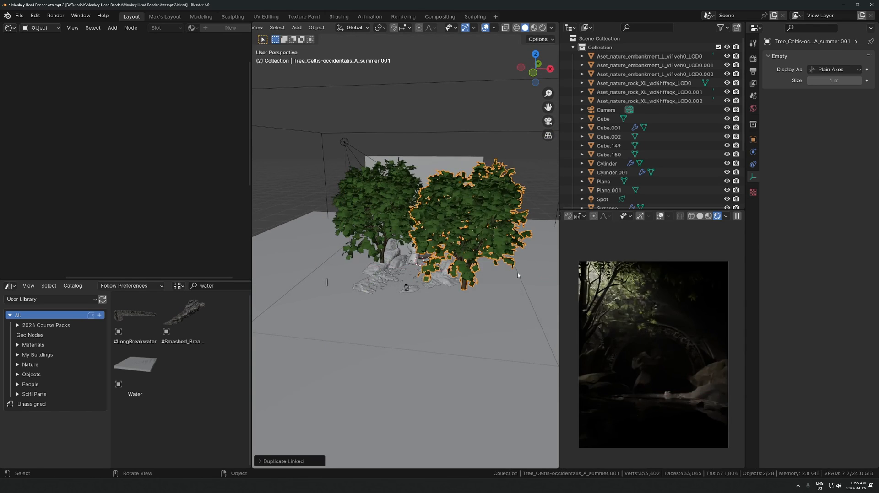
key("r")
key("z")
left_click(451, 201)
key("g")
key("shift+z")
left_click(450, 199)
- Raise the spot light's power to 2.2222 MW
left_click(344, 142)
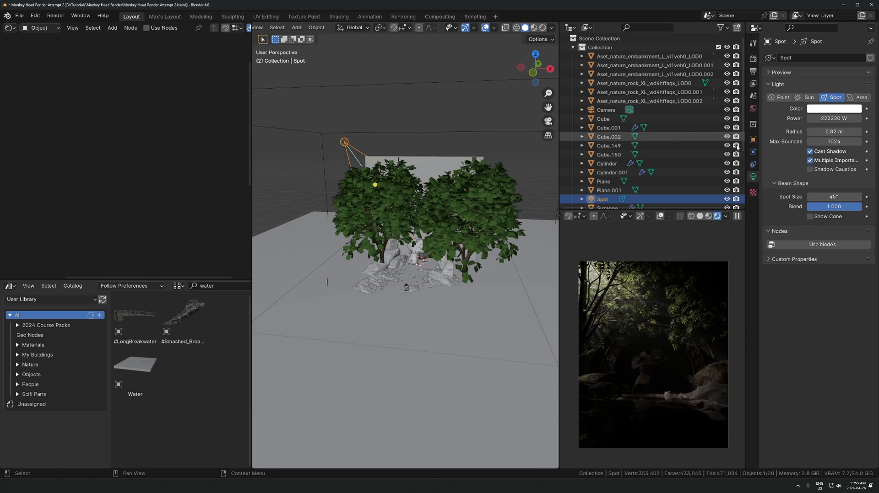
key("Return")
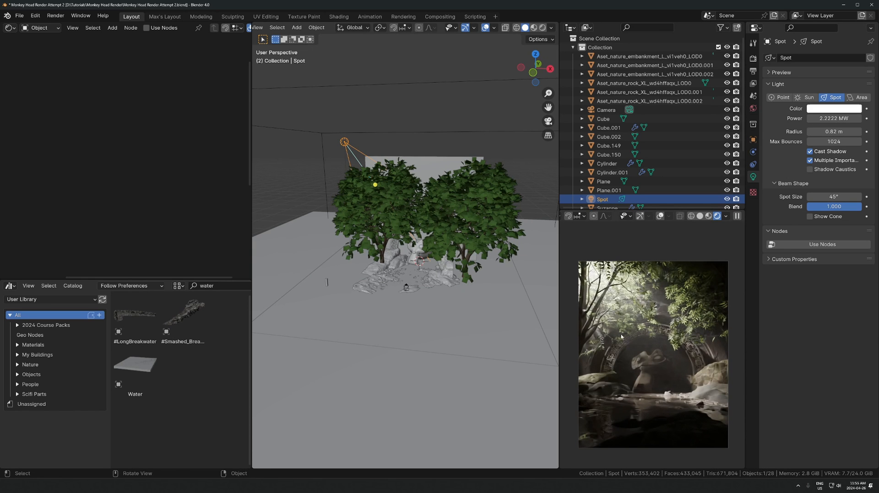
- Move the duplicated Celtis tree along Y to adjust how its foliage frames the arch
middle_click_drag(437, 164, 400, 187)
left_click(401, 188)
key("g")
key("y")
left_click(411, 185)
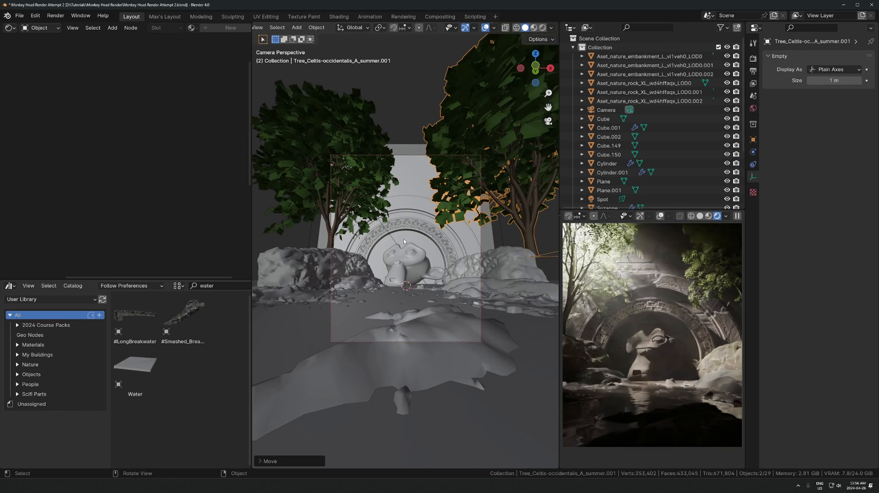
- Spawn the Aesculus hippocastanum A autumn tree from the botaniq deciduous category
key("n")
left_click(512, 74)
left_click(503, 176)
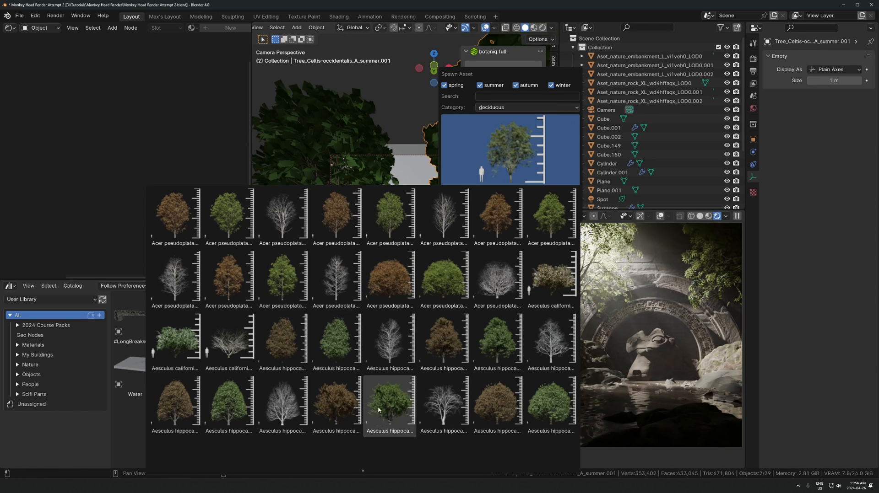
left_click(315, 383)
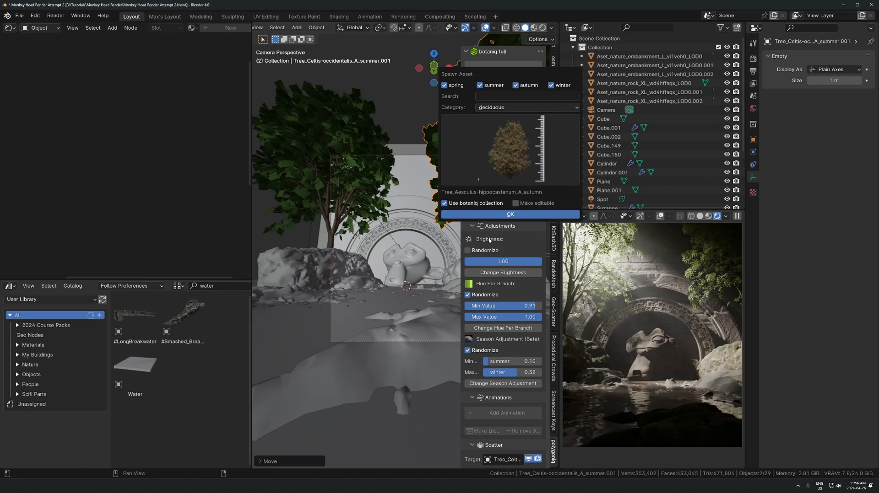
left_click(485, 215)
- Move the Aesculus autumn tree along Y and X to position it beside the scene
middle_click_drag(412, 215, 394, 220)
key("g")
key("y")
left_click(389, 220)
key("g")
key("x")
left_click(322, 224)
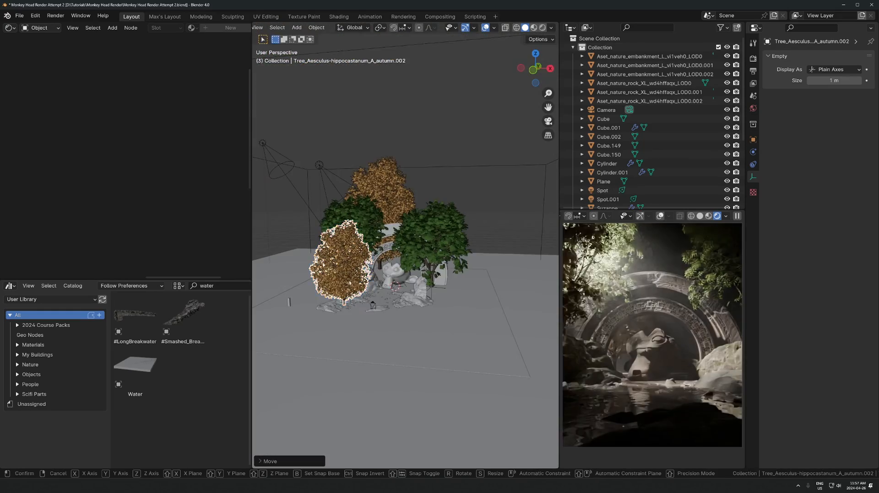
- Make a linked duplicate of the front Aesculus tree, rotate it and place it on the ground across the water
key("alt+d")
key("r")
left_click(375, 232)
middle_click_drag(374, 231, 380, 310)
key("g")
key("shift+z")
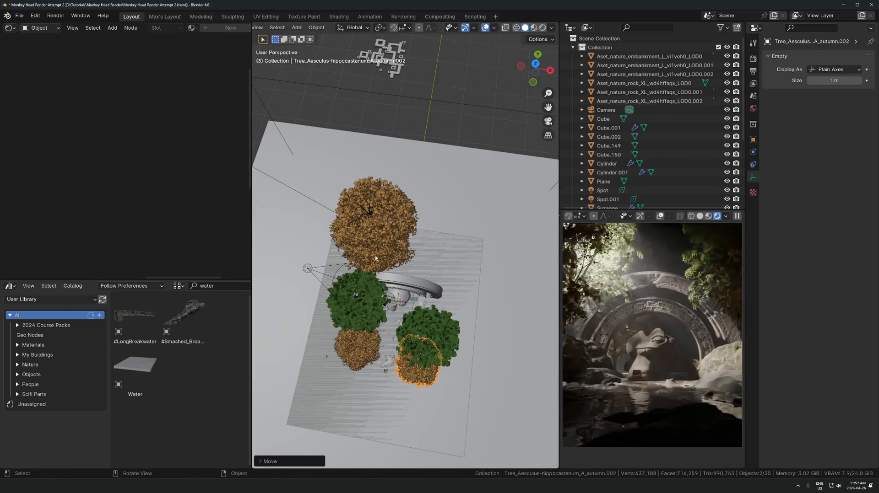
left_click(302, 216)
- Spawn the Populus tremuloides D autumn tree from the botaniq deciduous category
key("n")
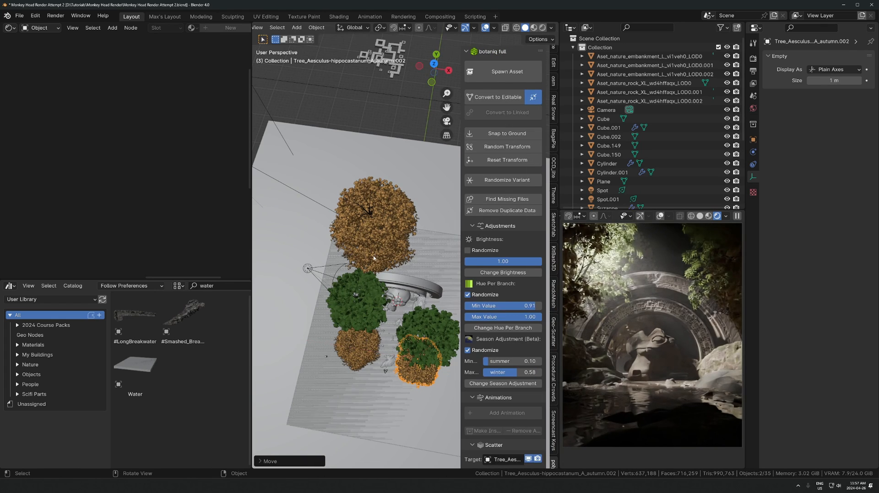
left_click(488, 74)
left_click(497, 159)
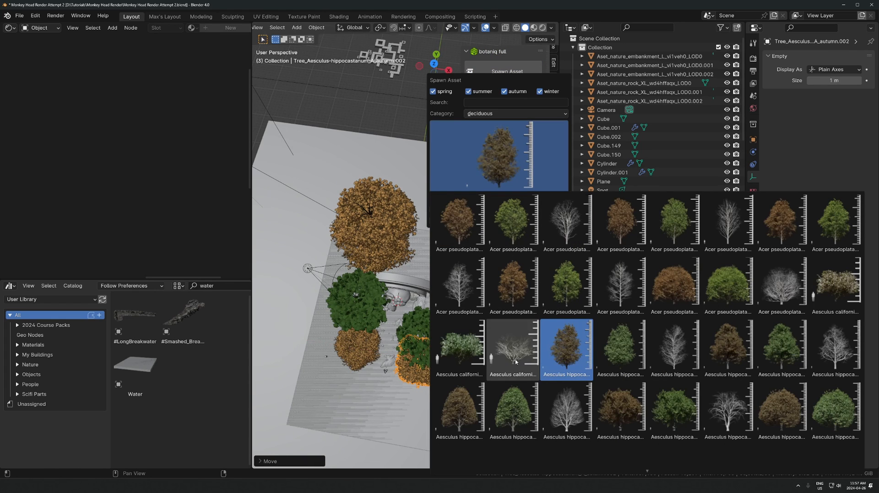
mouse_move(645, 476)
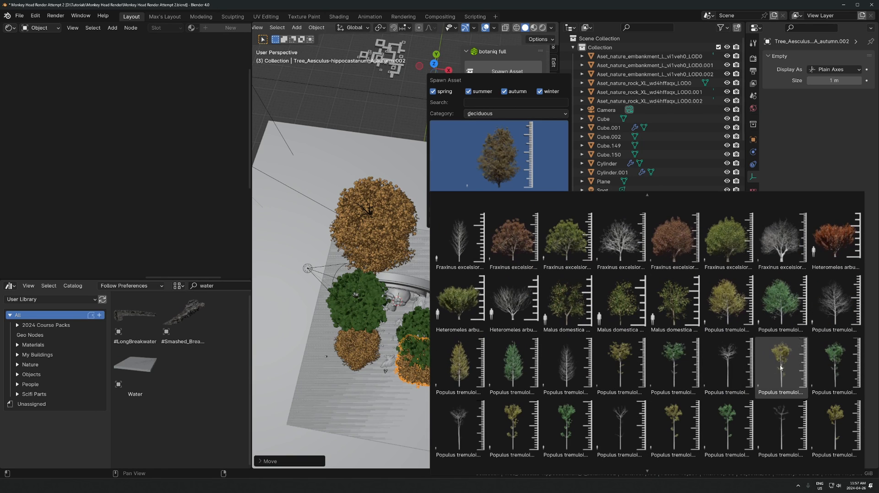
left_click(782, 378)
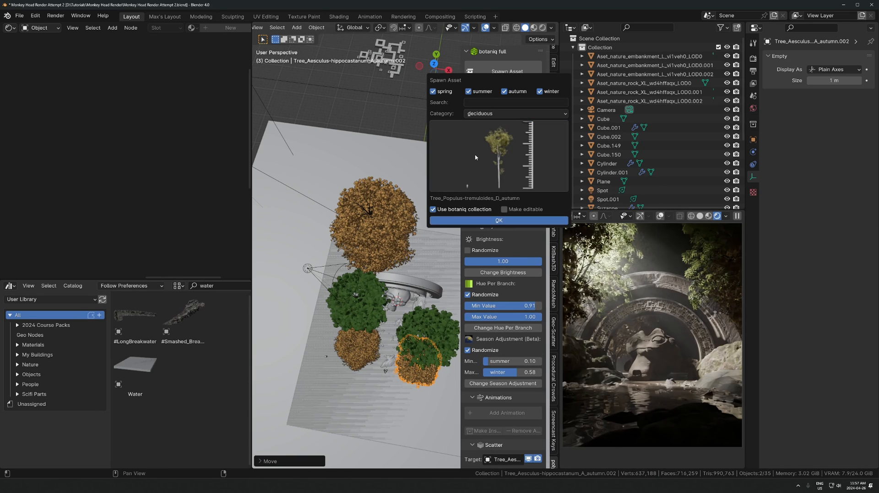
key("n")
- Move the Populus tree off the centre of the scene to the left of the monkey head
key("g")
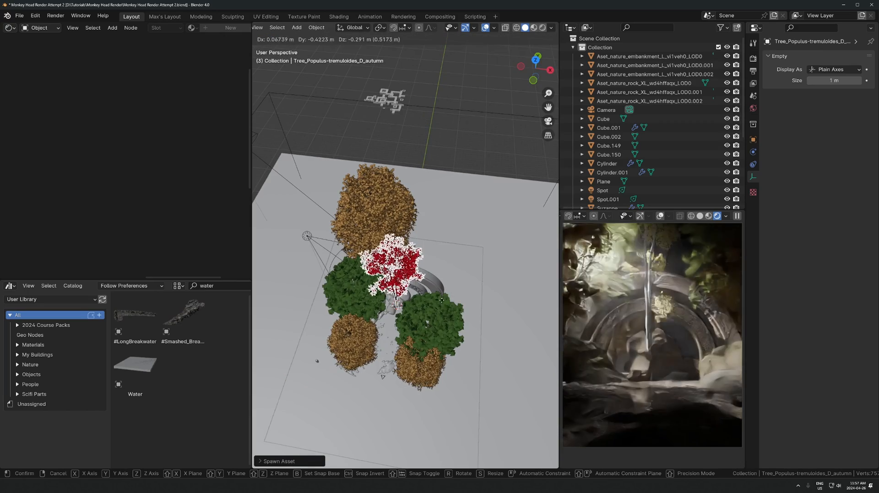
right_click(444, 268)
middle_click_drag(443, 341, 452, 271)
scroll(453, 261, "up", 2)
key("g")
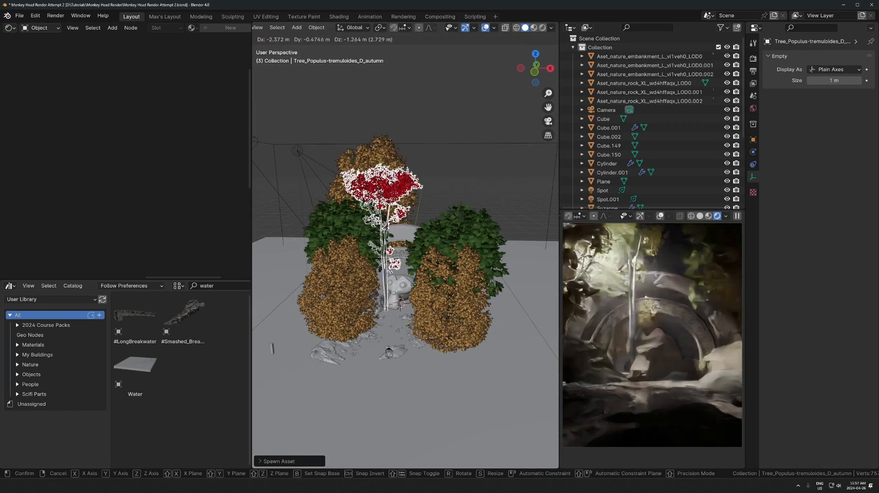
left_click(450, 233)
- Move the Populus tree along X to the right side of the monkey head and rotate it around Z
middle_click_drag(450, 232, 451, 250)
key("g")
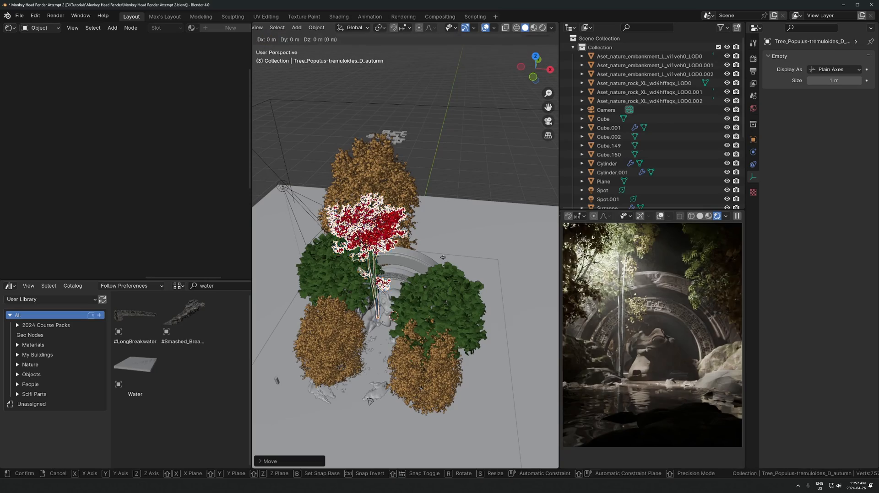
key("shift+z")
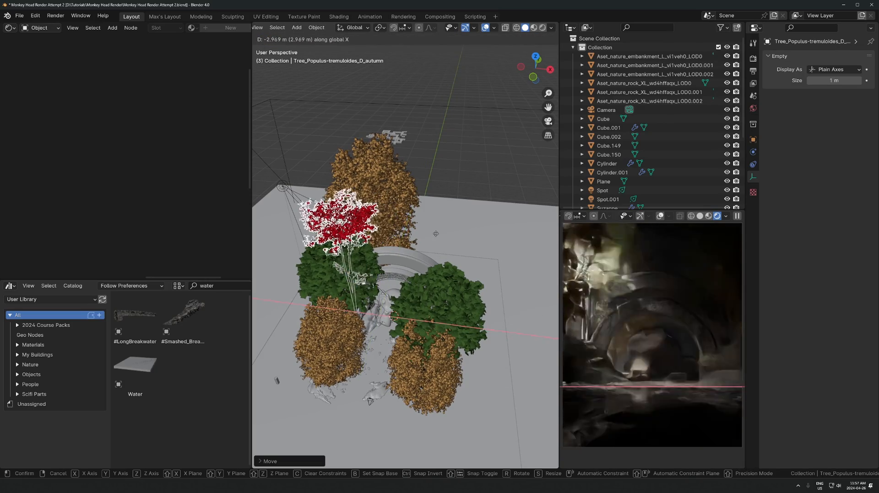
key("x")
left_click(516, 268)
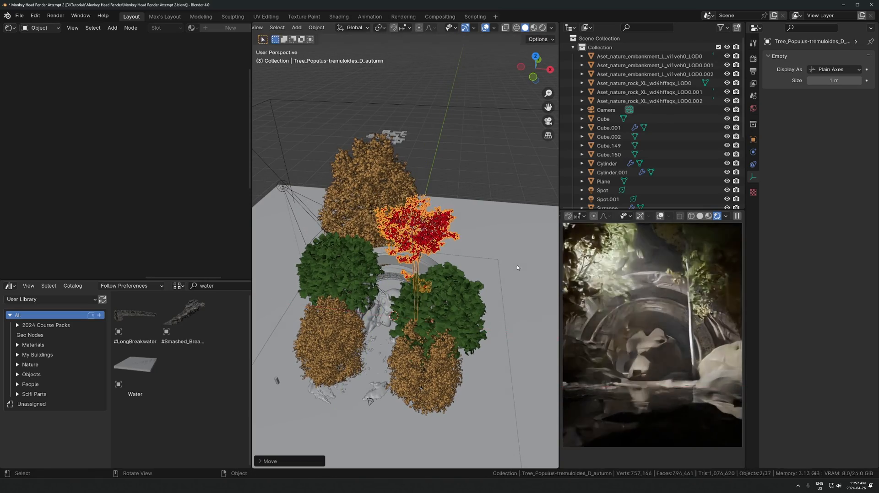
key("r")
key("z")
left_click(336, 198)
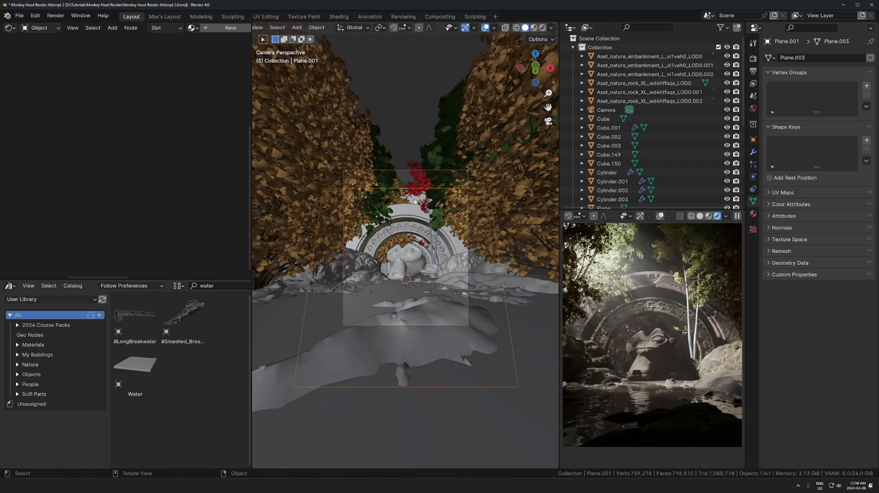
- Move the plane in the camera view, rotate it about X and scale it to stand as a sky backdrop
key("g")
left_click(468, 160)
key("r")
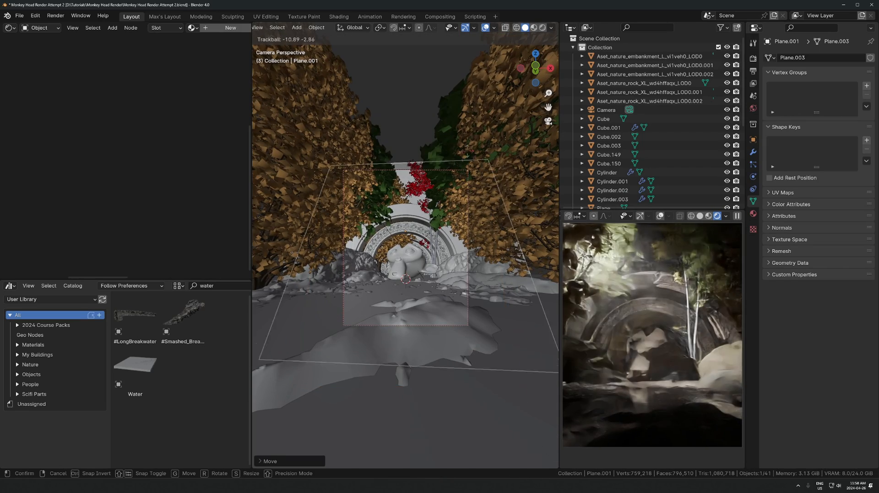
key("x")
left_click(120, 58)
key("s")
left_click(120, 58)
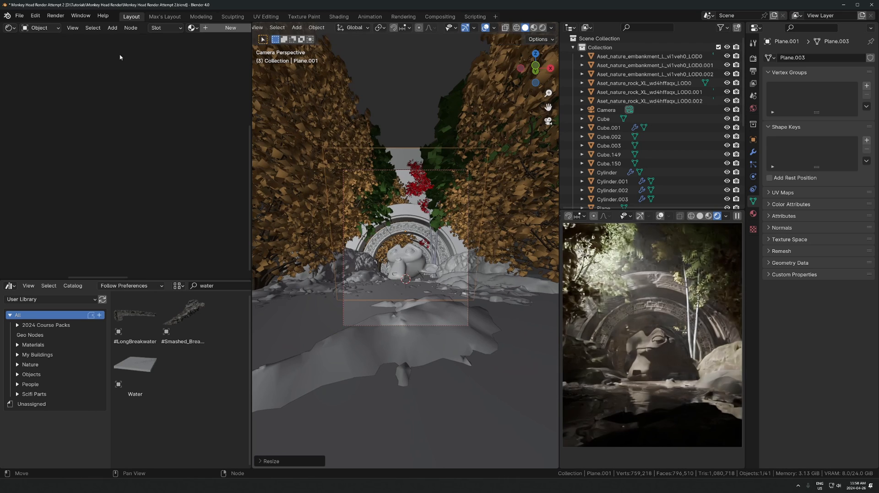
- Create a new material on the plane and bring in a cloudy golden-sun sky image from the Skies folder
left_click(219, 28)
key("alt+Tab")
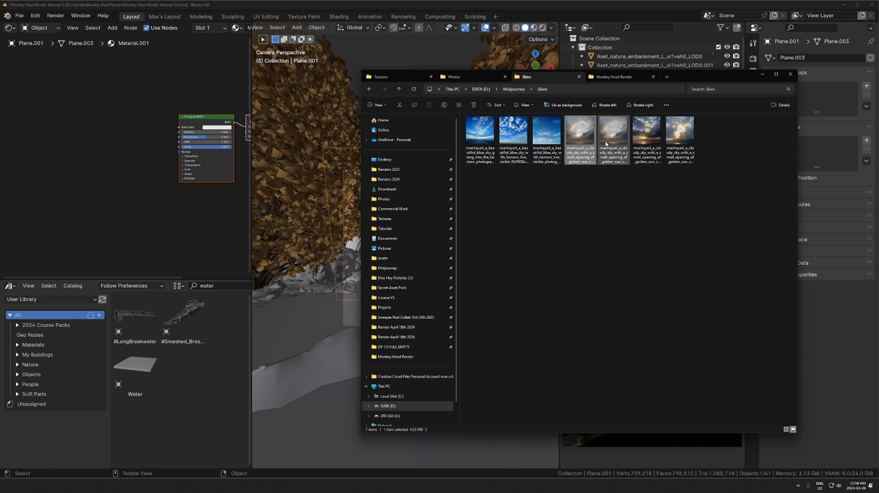
key("alt+Tab")
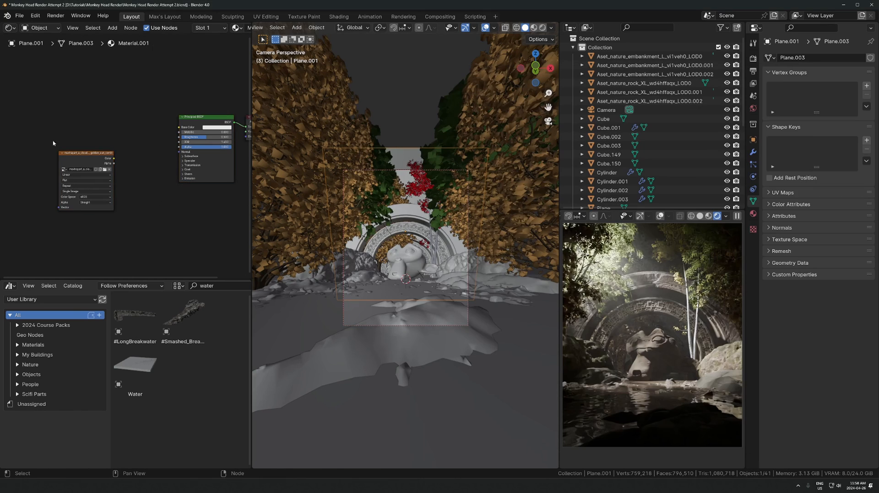
- Connect the sky image's Color to the Principled BSDF's Emission Color and Alpha, with the Emission Strength at 11.5
left_click(403, 150)
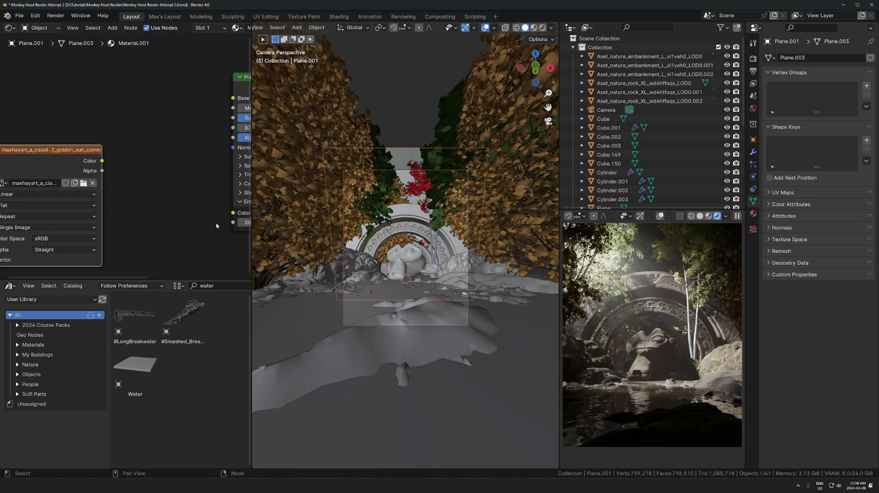
middle_click_drag(216, 226, 138, 219)
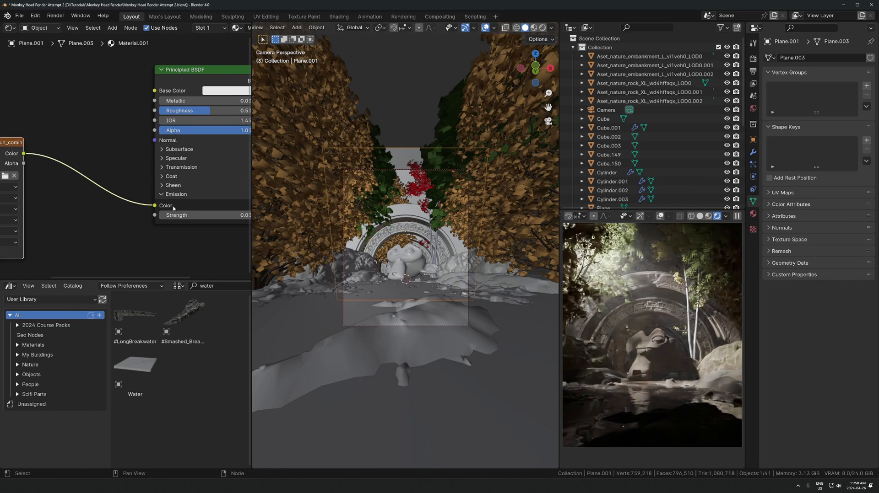
left_click_drag(205, 215, 242, 215)
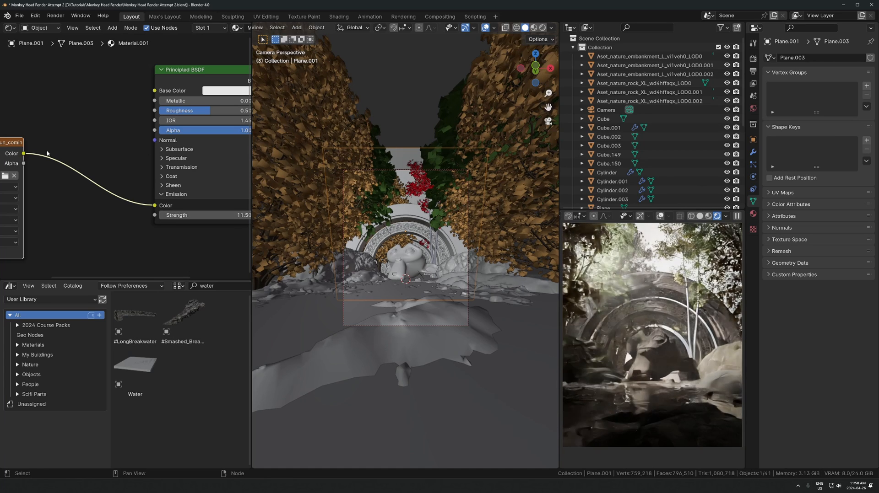
left_click_drag(165, 131, 164, 131)
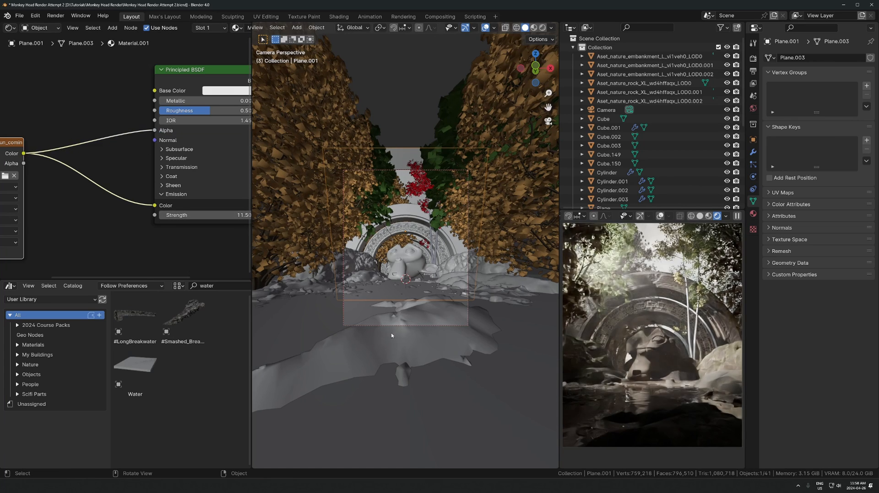
- Switch the asset browser area to the Image Editor with the sky image and bring the camera frame into closer view
scroll(385, 220, "down", 3)
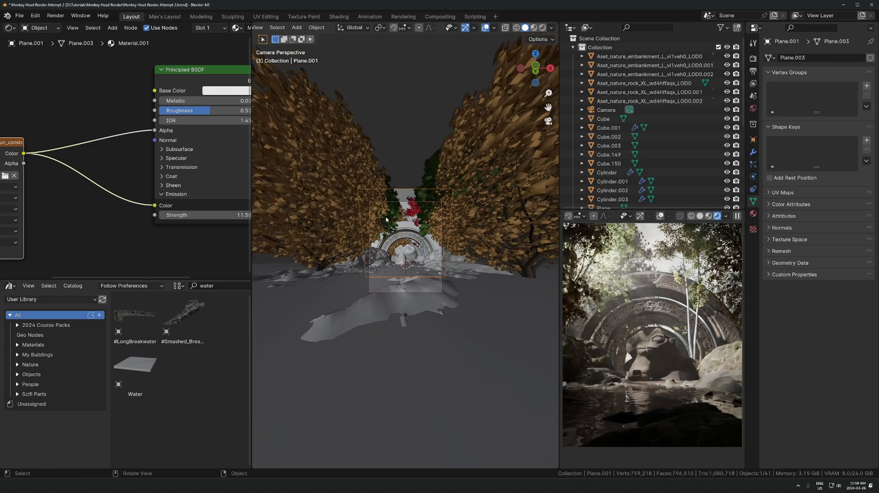
left_click(10, 286)
left_click(29, 330)
scroll(211, 346, "up", 2)
scroll(503, 189, "up", 3)
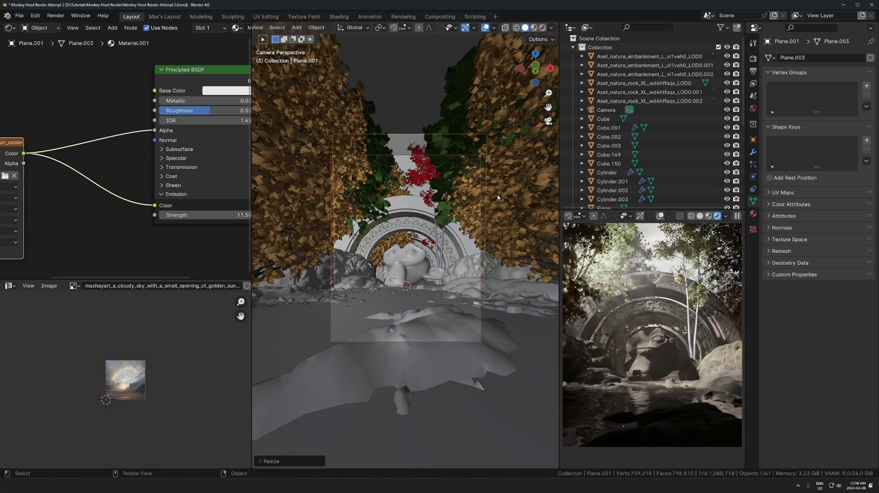
- Reposition the sky backdrop plane and tilt it slightly about its local X axis
key("g")
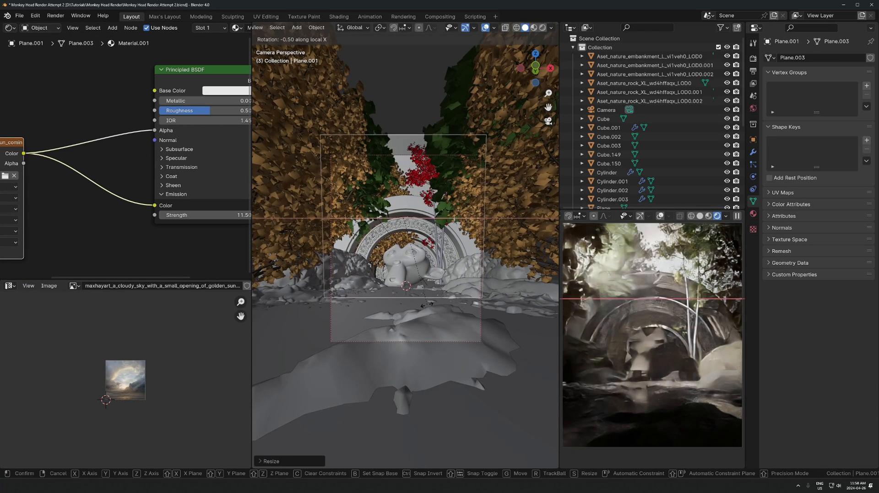
left_click(445, 303)
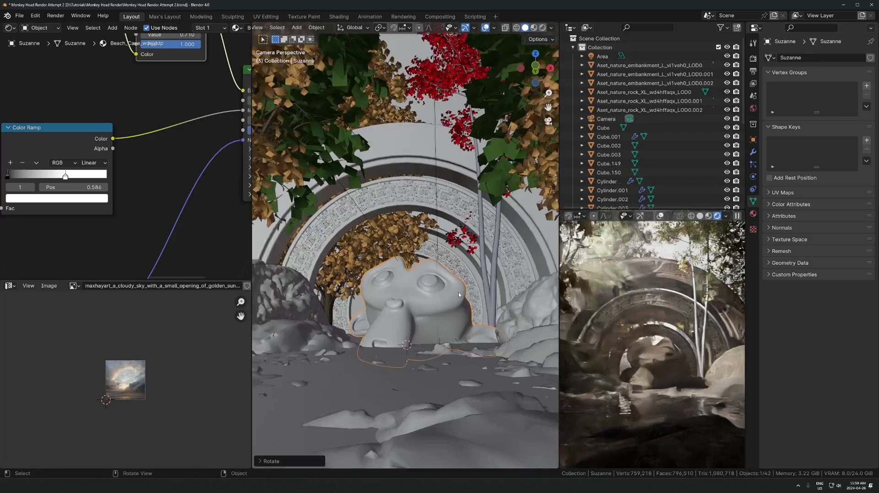
- Rotate Suzanne freely with a trackball rotation and turn off the viewport display of her Subdivision modifier
scroll(458, 295, "up", 2)
middle_click_drag(458, 295, 448, 222, "shift")
key("r")
key("r")
left_click(874, 143)
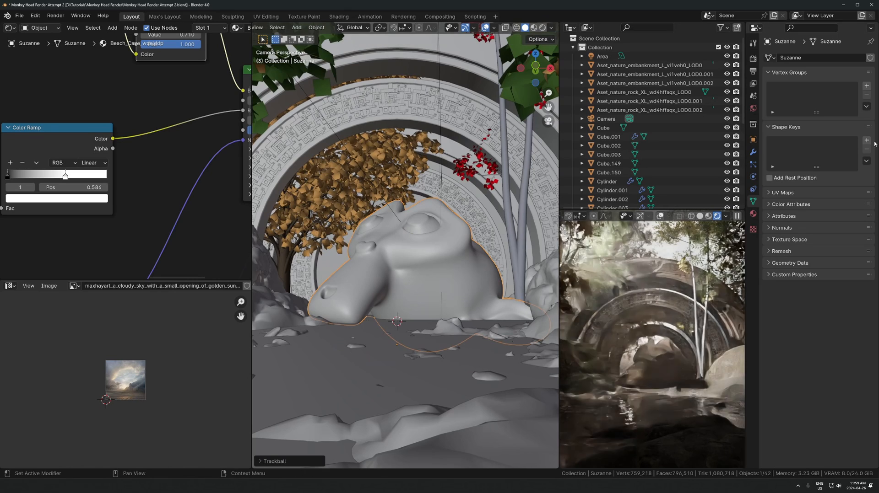
left_click(752, 151)
left_click(830, 73)
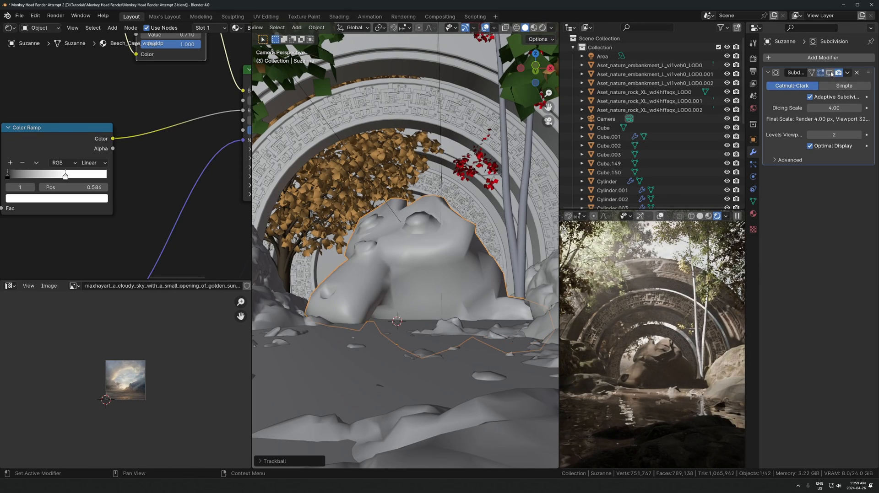
- Refine Suzanne's tilt with another trackball rotation followed by a small rotation in the view plane
scroll(487, 314, "up", 1)
key("r")
key("r")
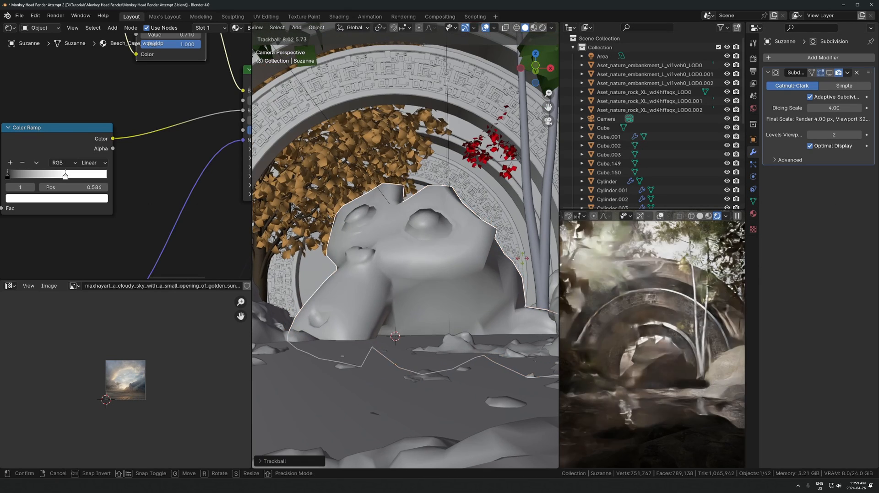
left_click(522, 259)
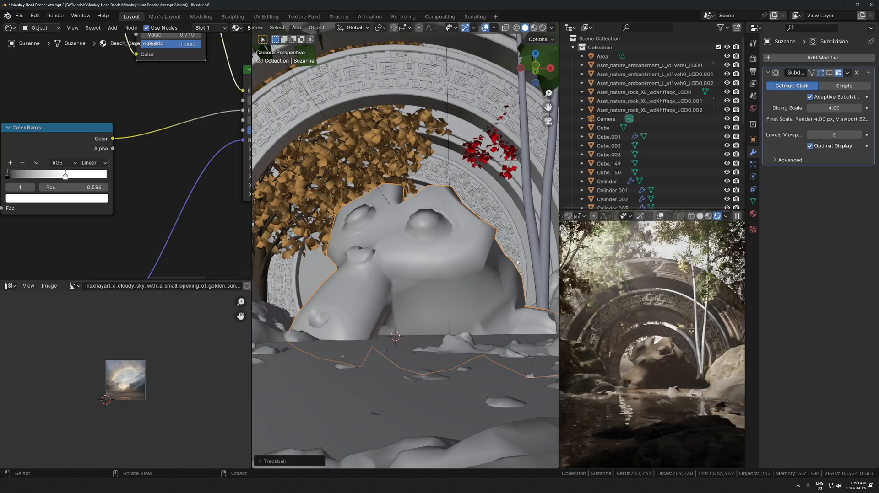
key("r")
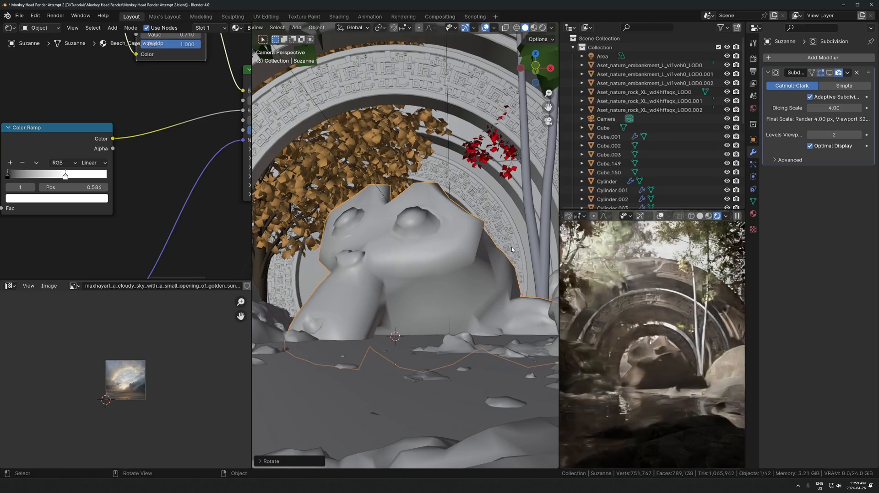
left_click(520, 247)
- Shift Suzanne slightly in the camera view, and from a raised view slide her within the horizontal plane
key("g")
left_click(522, 250)
middle_click_drag(504, 210, 484, 260)
key("g")
key("shift+z")
left_click(485, 271)
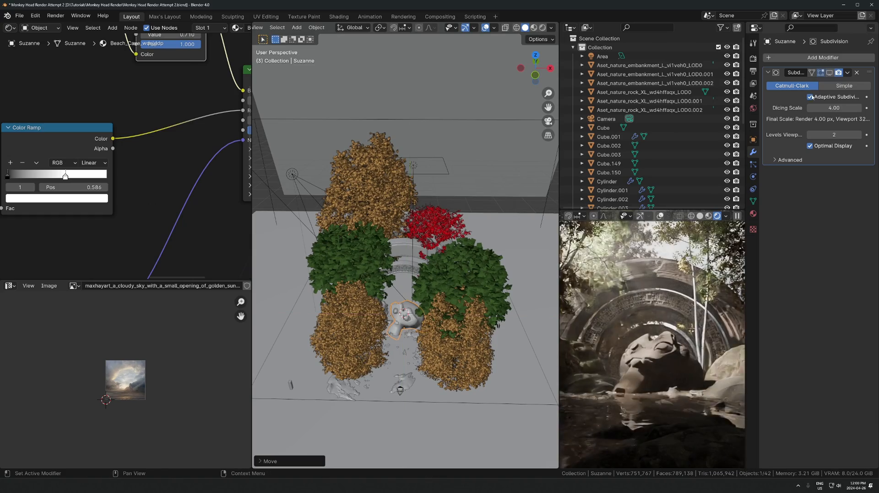
- Return to the camera view and reposition Suzanne in front of the arches, finishing with a shift along X
key("KP_0")
key("g")
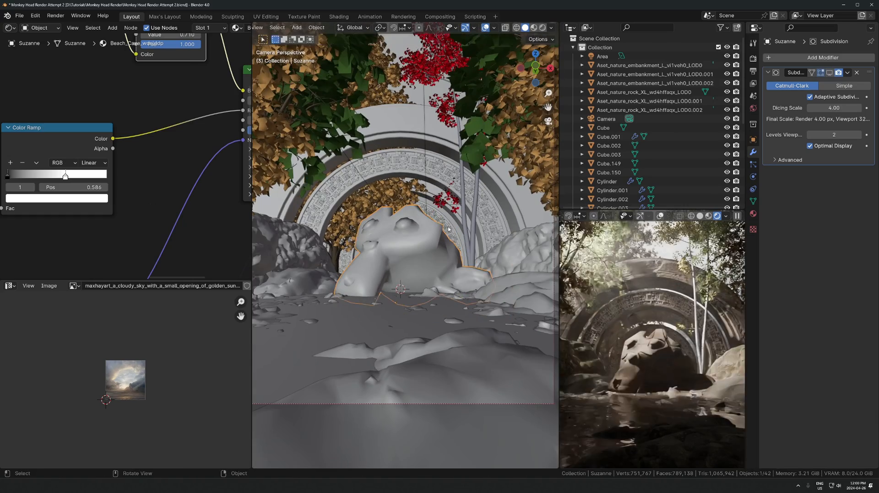
left_click(451, 228)
left_click(509, 251)
key("g")
key("x")
left_click(519, 251)
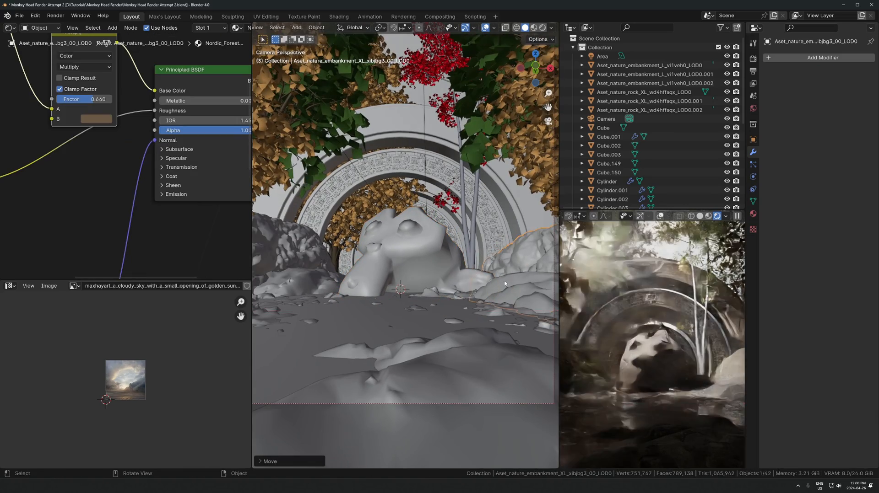
- Move the embankment on Suzanne's right outward along X and nudge the large rock on her left outward
left_click(514, 289)
key("g")
key("x")
left_click(526, 290)
left_click(312, 264)
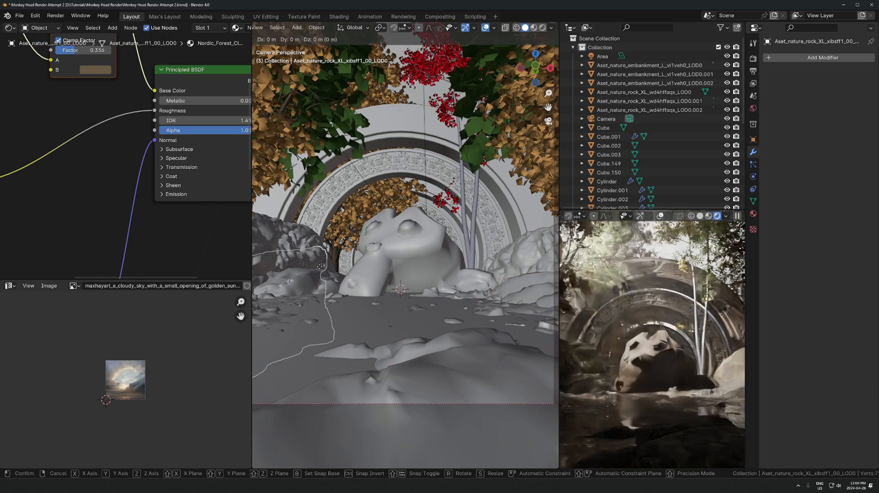
left_click(310, 265)
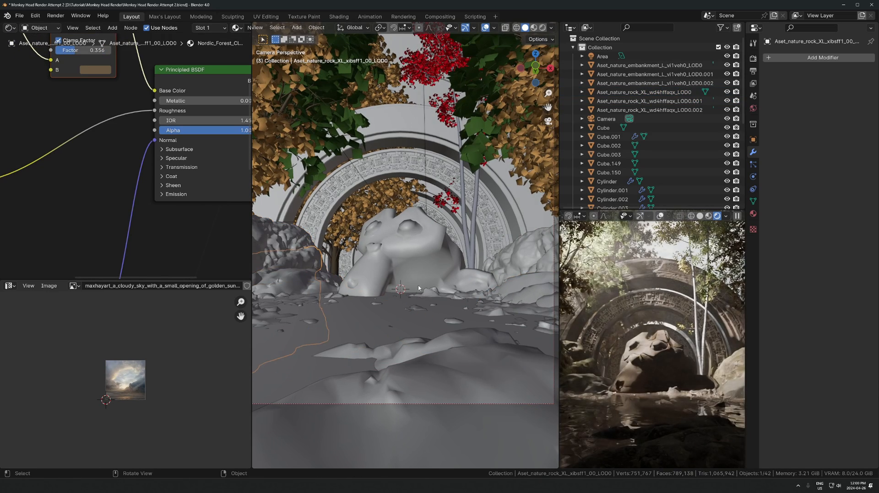
- Orbit to a side view and move the rear rings Cube.003, Cylinder.002 and Cylinder.003 farther back along Y
middle_click_drag(422, 257, 416, 255)
key("g")
key("y")
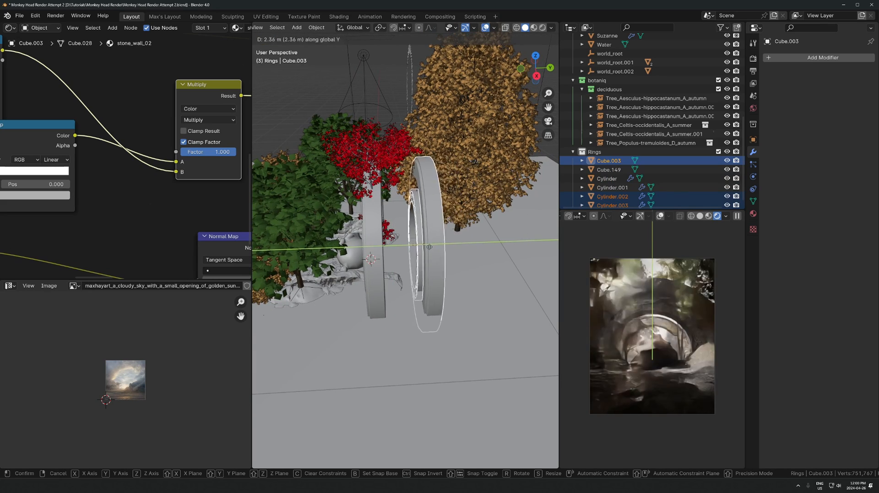
left_click(532, 232)
- Delete the carved ring Cube.003 and the small inner ring Cylinder.002 from the rear arch
left_click(523, 226)
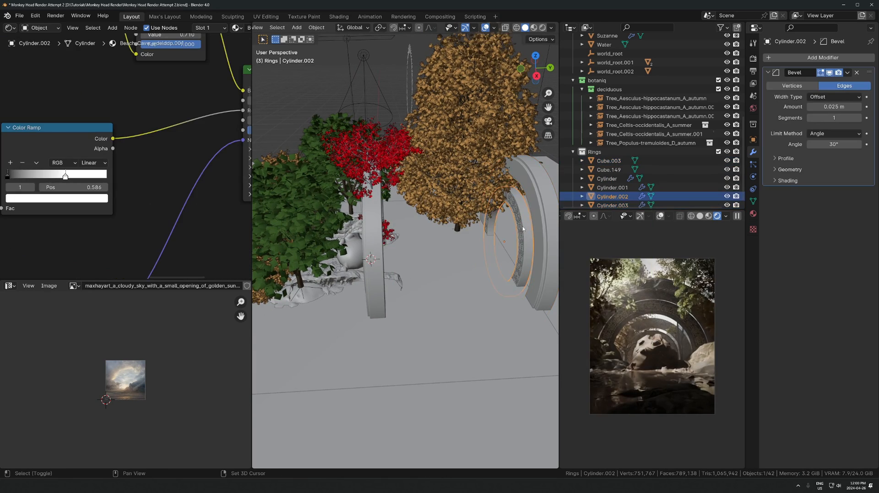
left_click(523, 226, "shift")
left_click(517, 227)
left_click(525, 222, "shift")
key("Delete")
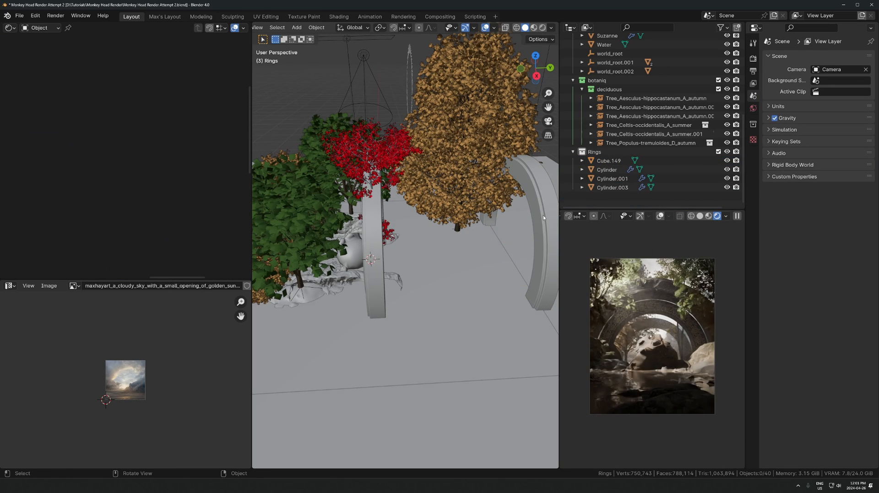
- Move the remaining rear ring Cylinder.003 forward along Y and check it through the camera
left_click(542, 215)
key("g")
key("y")
left_click(506, 241)
key("KP_0")
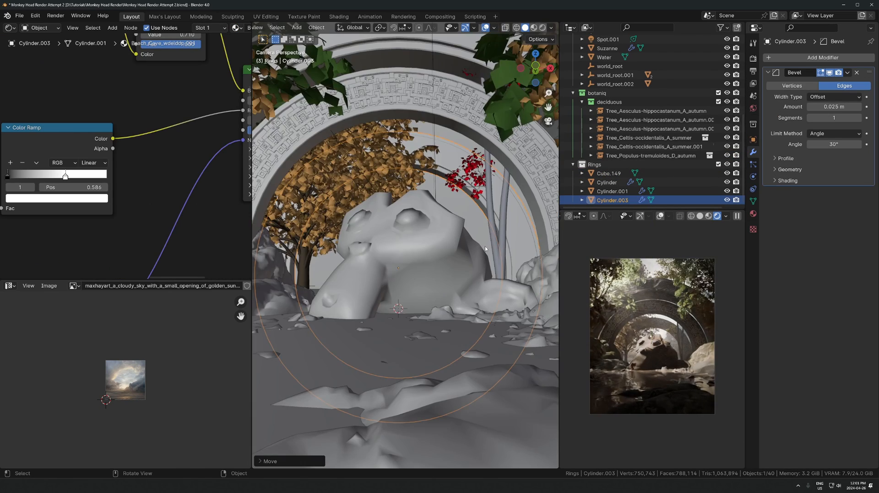
- Select all objects in the Rings collection and raise them together along Z
right_click(601, 166)
left_click(530, 234)
key("g")
key("z")
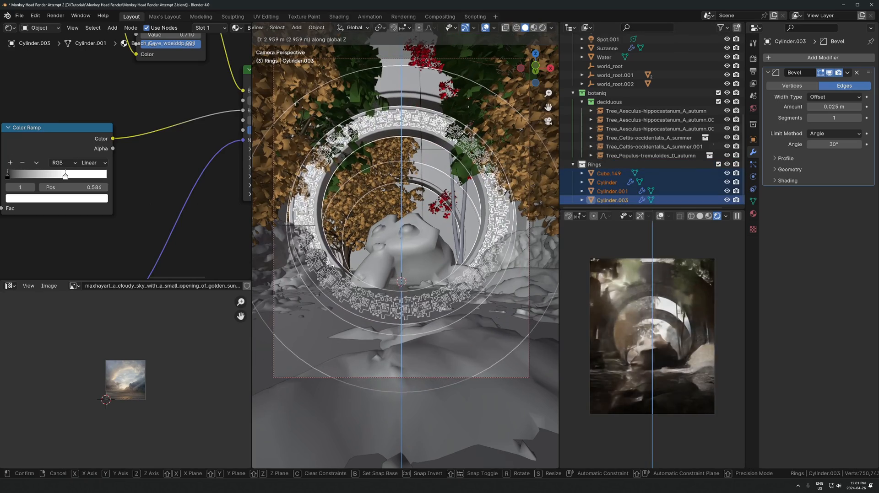
left_click(454, 214)
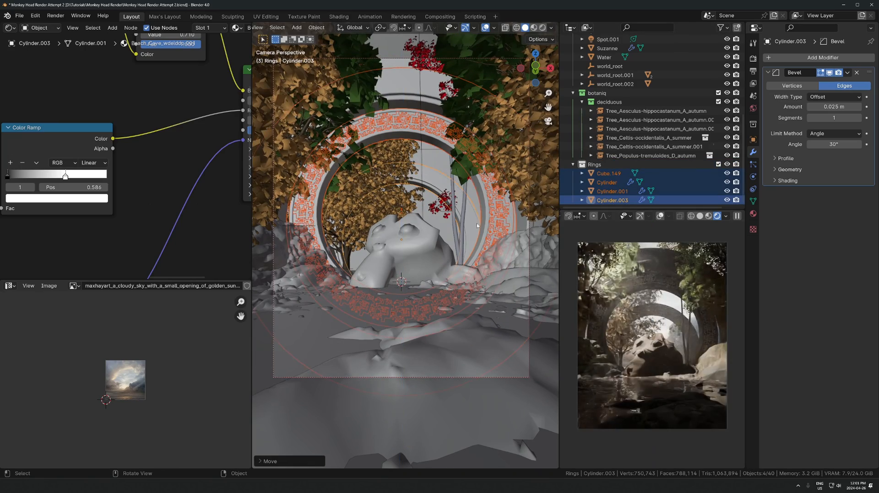
- Select Suzanne, abandon the vertical move and scale her up to fill more of the arch
scroll(477, 223, "up", 2)
left_click(398, 244)
key("g")
key("z")
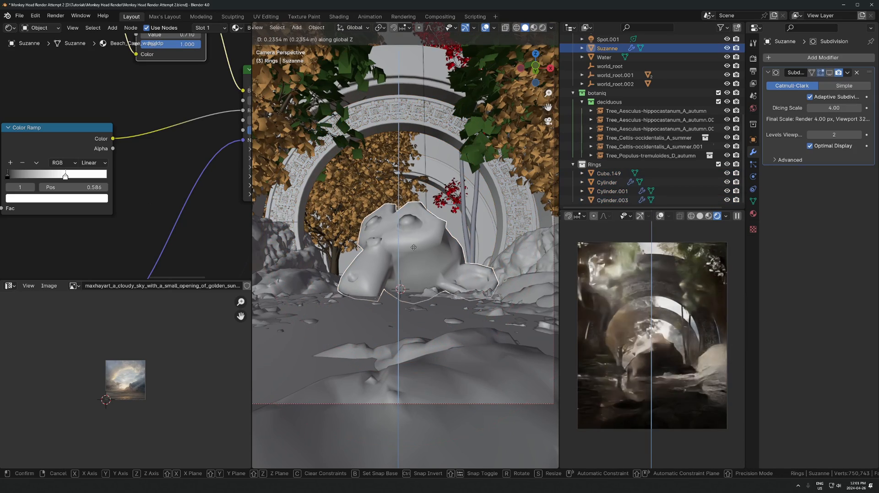
key("Escape")
key("s")
left_click(675, 339)
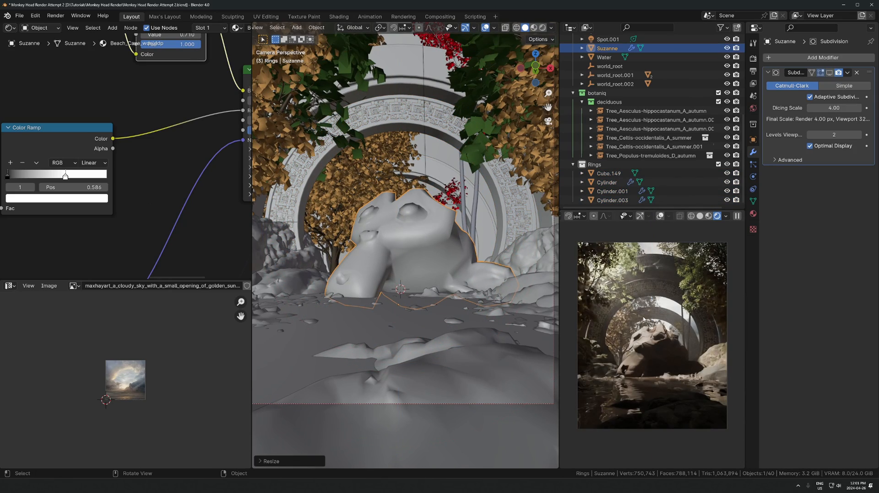
- Add a warm 25 W square area light, 0.25 m in size, near Suzanne and angle it with a trackball rotation
scroll(438, 238, "down", 5)
middle_click_drag(438, 238, 425, 267)
scroll(360, 172, "down", 7)
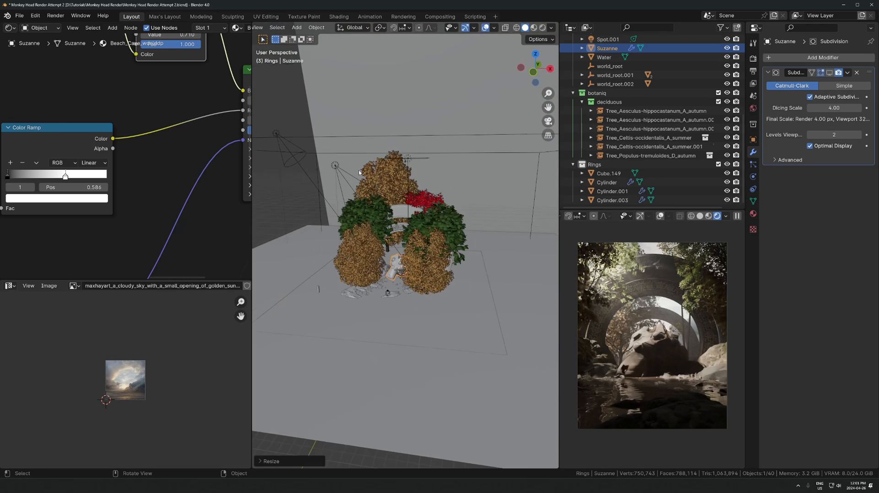
left_click(289, 161)
middle_click_drag(289, 161, 373, 223)
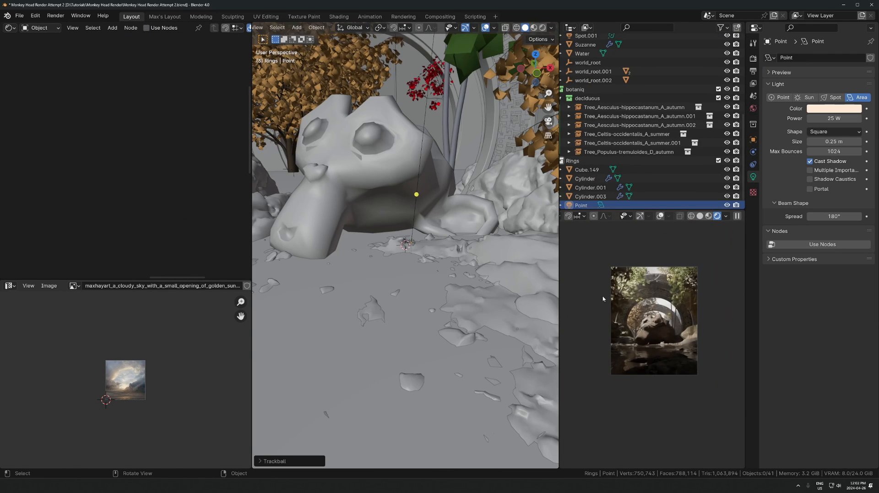
scroll(669, 323, "up", 2)
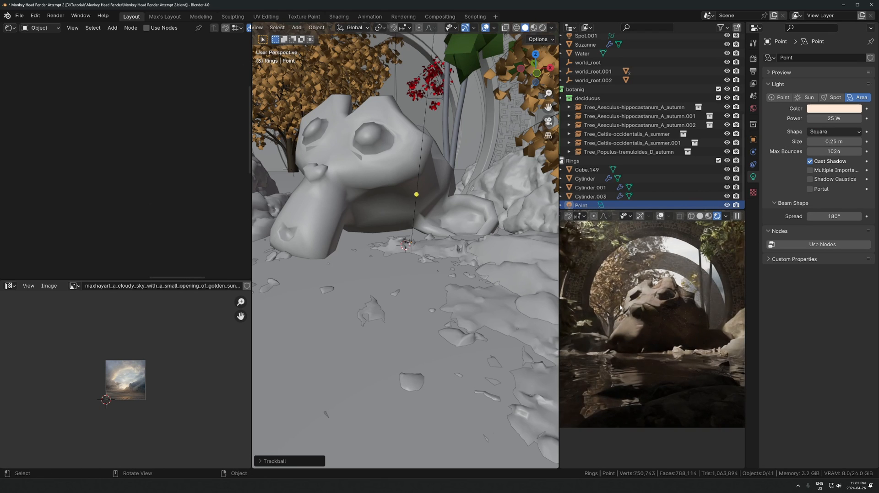
- Turn the viewport display of Suzanne's Subdivision modifier back on
left_click(294, 166)
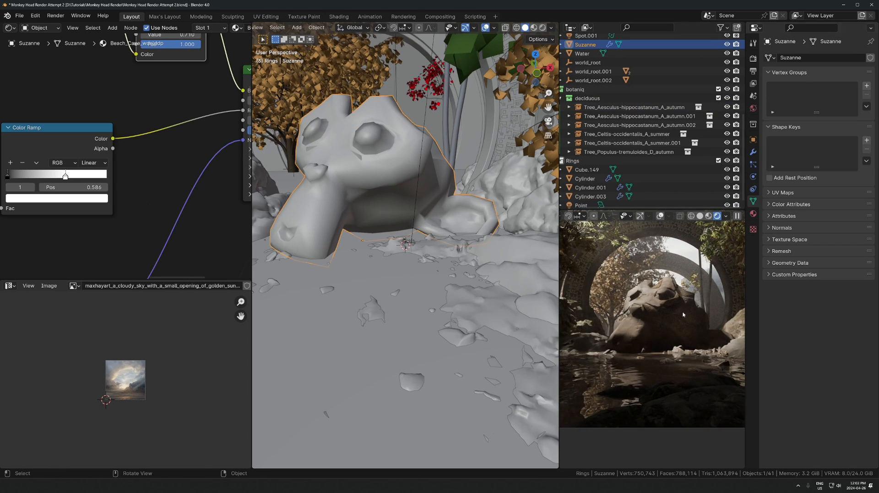
left_click(753, 152)
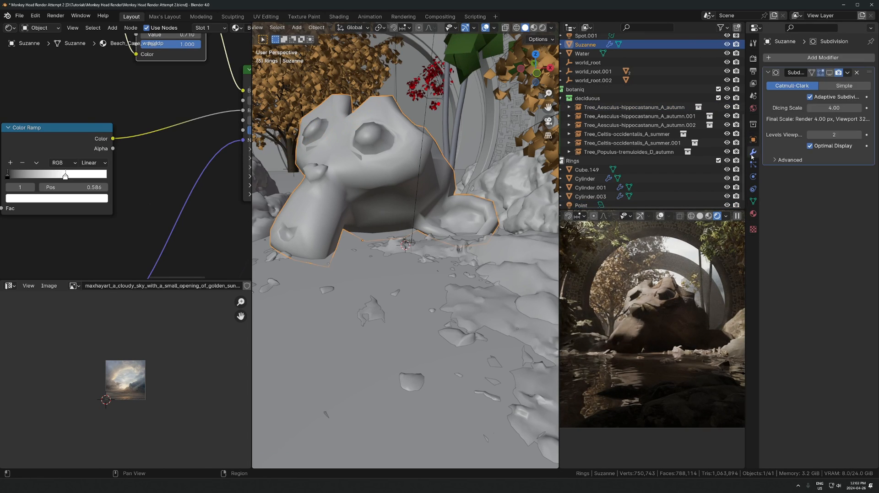
left_click(829, 73)
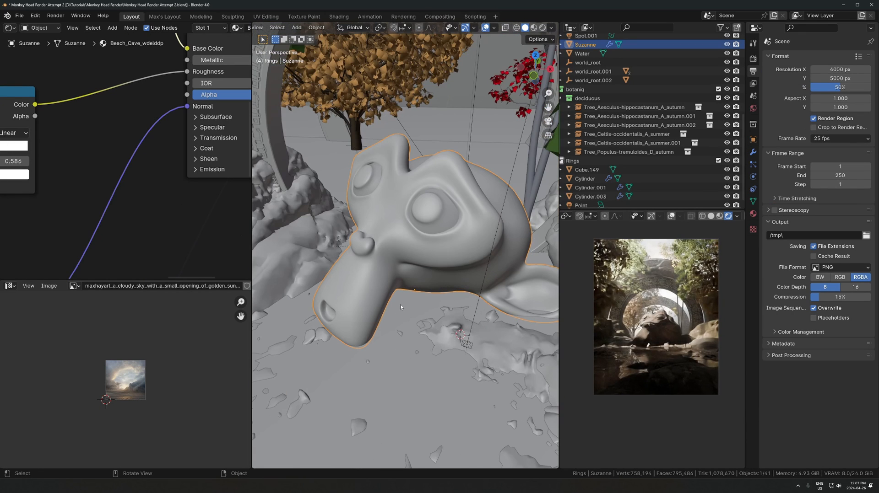
- Switch to Quixel Bridge, search the asset library for moss and browse the mossy rocks and surfaces
key("alt+Tab")
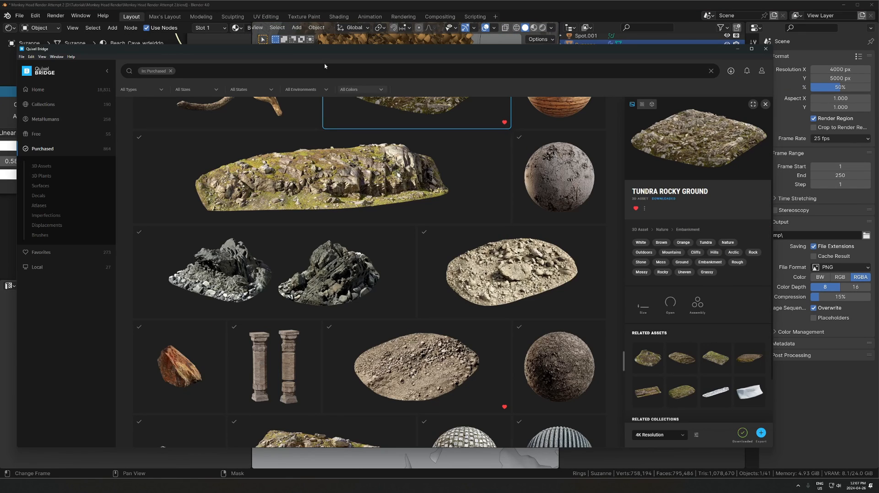
left_click(248, 69)
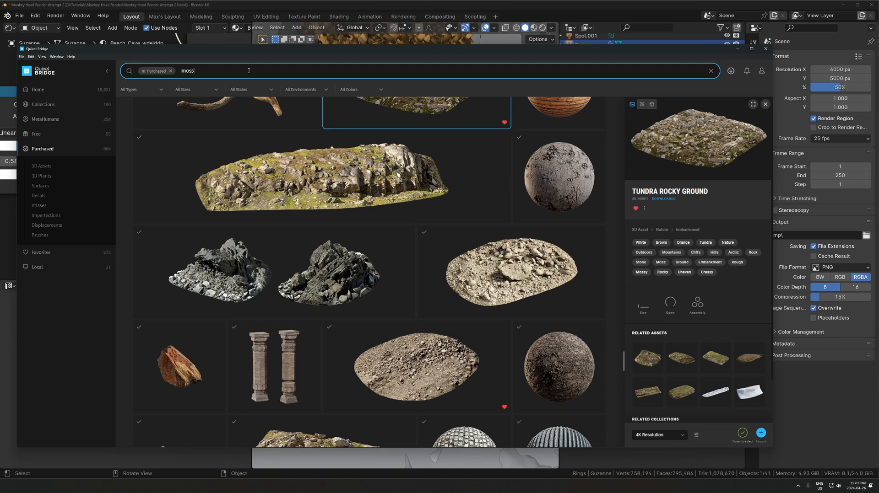
type("moss")
key("Return")
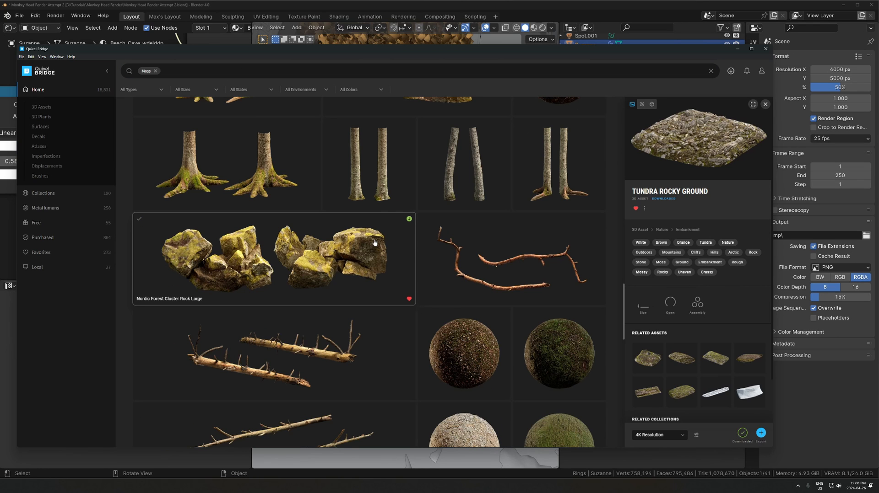
scroll(435, 251, "down", 10)
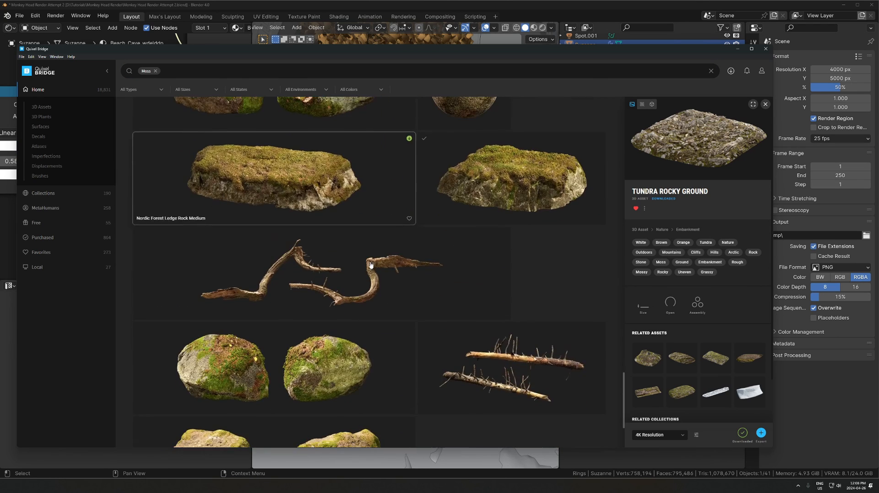
scroll(384, 266, "up", 15)
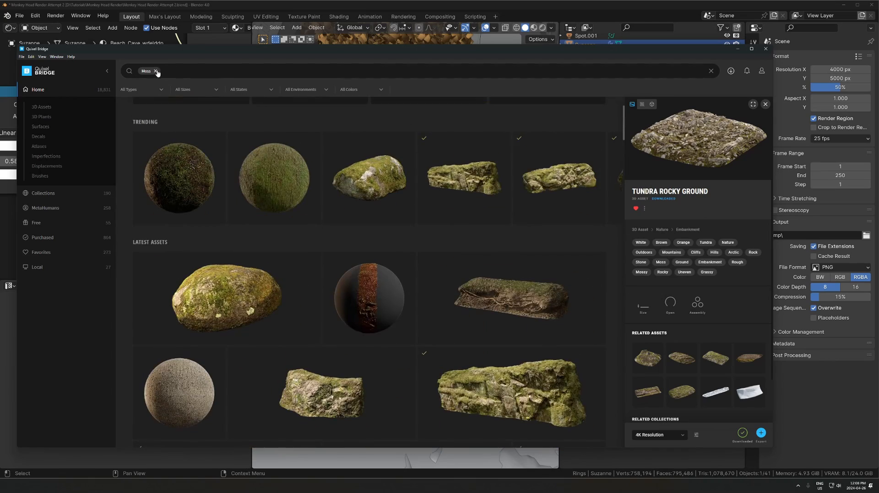
- Clear the moss search, browse the purchased assets and export a Nordic Forest tree trunk to Blender
left_click(156, 71)
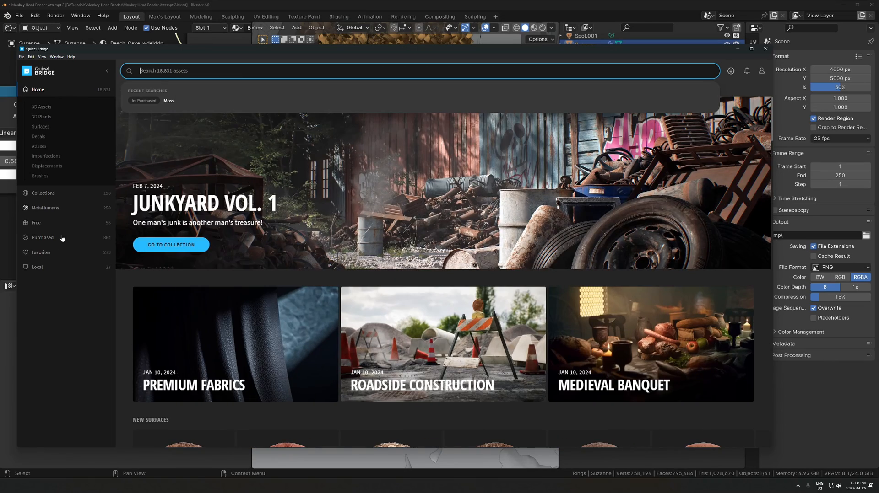
left_click(62, 241)
scroll(375, 239, "down", 5)
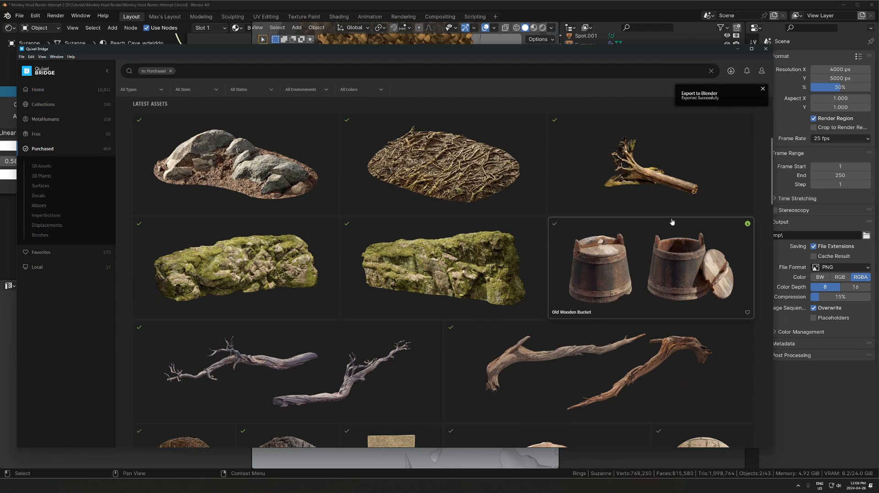
- Switch back to Blender, place the imported tree trunk beside Suzanne's snout and check it through the camera
left_click(441, 6)
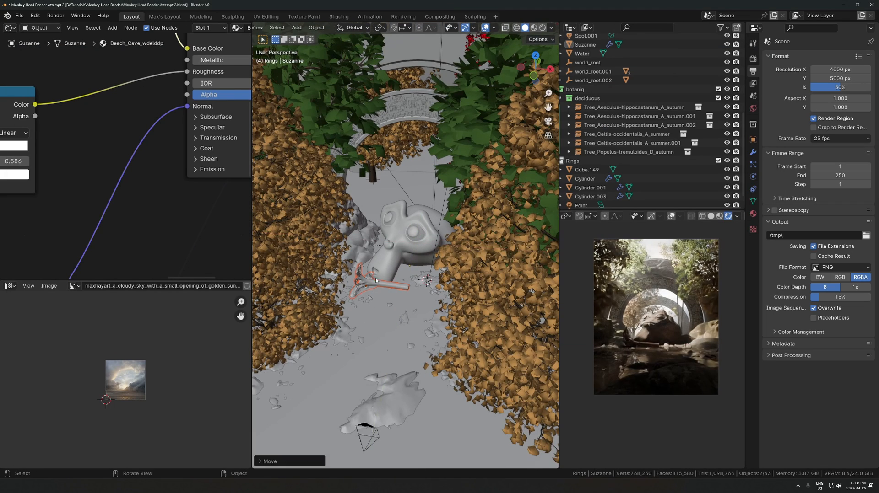
left_click(368, 280)
key("KP_0")
scroll(595, 334, "up", 3)
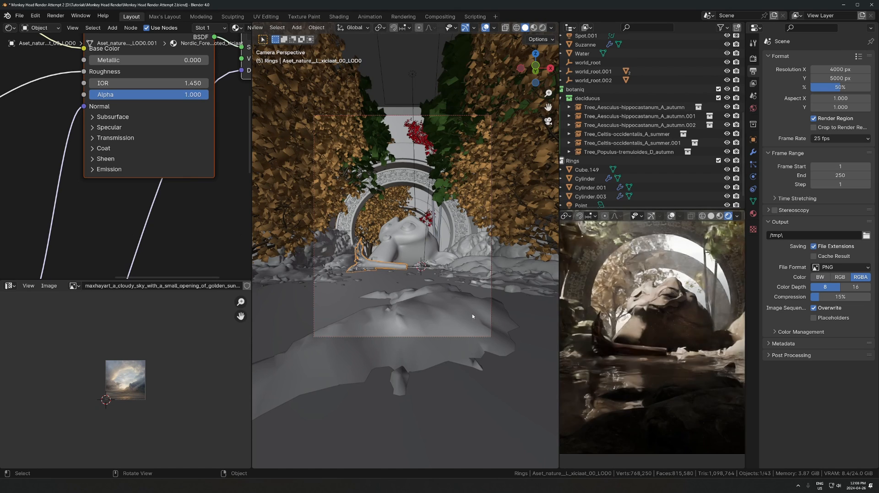
- Enlarge the imported tree trunk and reposition it across the ground in front of Suzanne
key("s")
left_click(446, 231)
key("g")
left_click(430, 239)
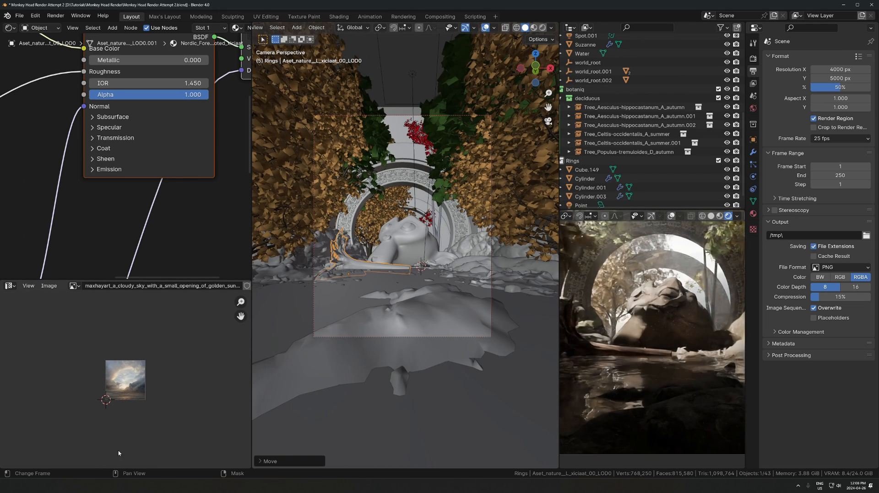
- Switch to Quixel Bridge and export Desert Western Tree Log Dead Large 01 and Desert Western Tree Log Dead Medium 03 to Blender
left_click(120, 486)
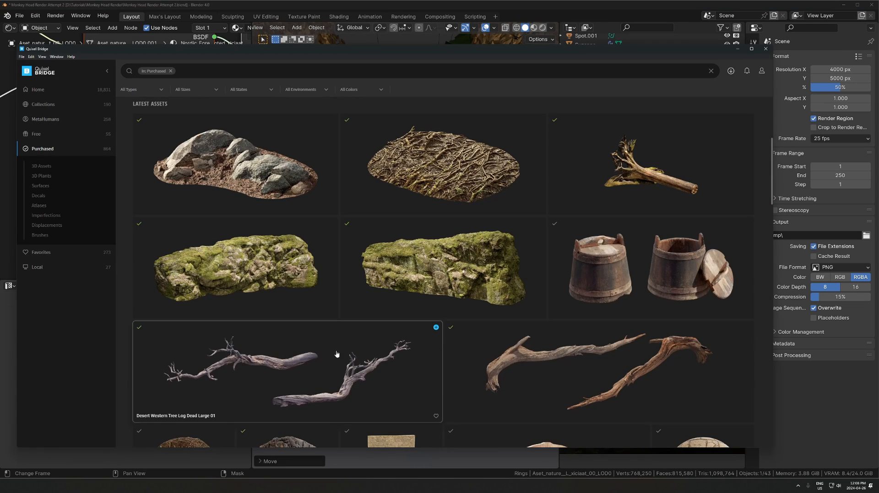
left_click(435, 328)
scroll(703, 247, "down", 2)
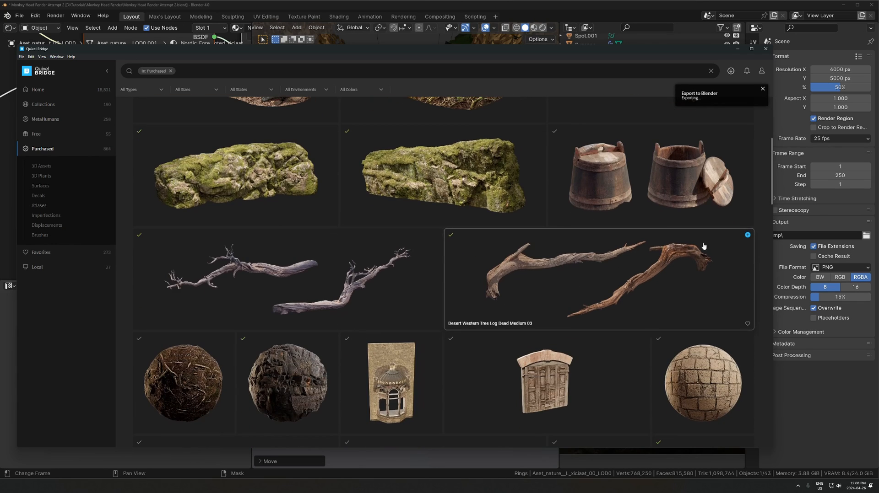
left_click(747, 236)
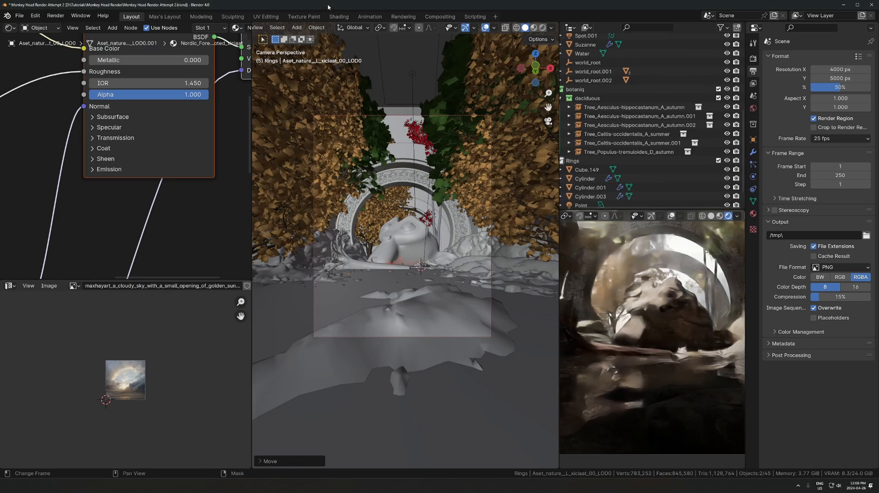
- Back in Blender, move the newly imported dead logs horizontally along the ground plane, keeping their height
key("g")
key("shift+z")
left_click(410, 257)
- Select one branching dead log, move it along the ground to the water in front of Suzanne and scale it up
middle_click_drag(409, 257, 412, 293)
key("alt+z")
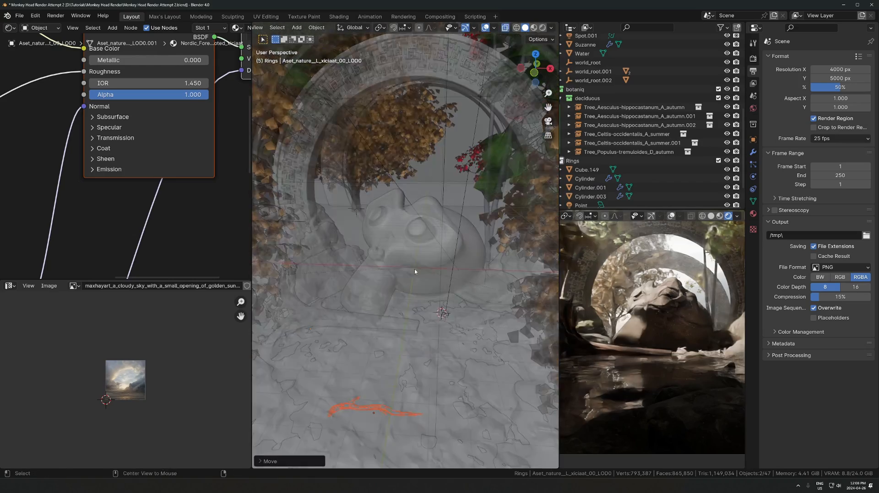
left_click(421, 279)
key("alt+z")
key("g")
key("shift+z")
left_click(434, 360)
key("s")
left_click(496, 344)
middle_click_drag(496, 344, 497, 329)
scroll(501, 326, "down", 3)
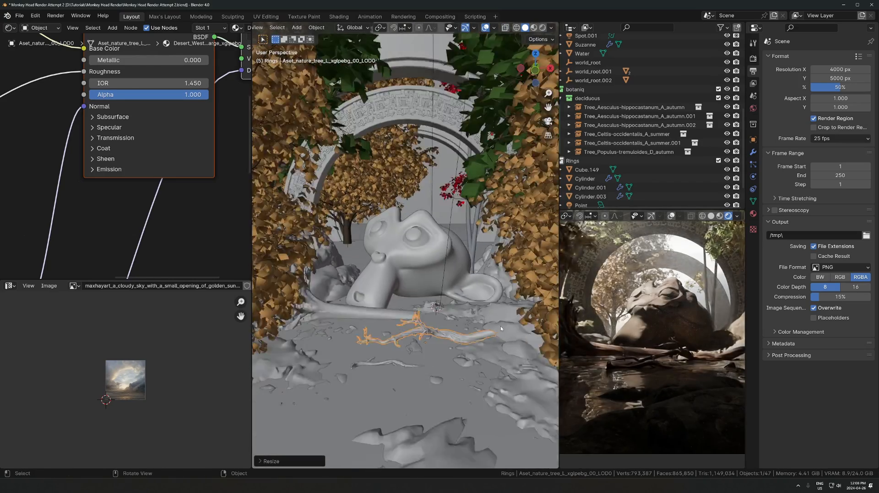
- Rotate the fallen branch about the Z axis, and rotate and rescale its copy beside the monkey head
key("r")
key("z")
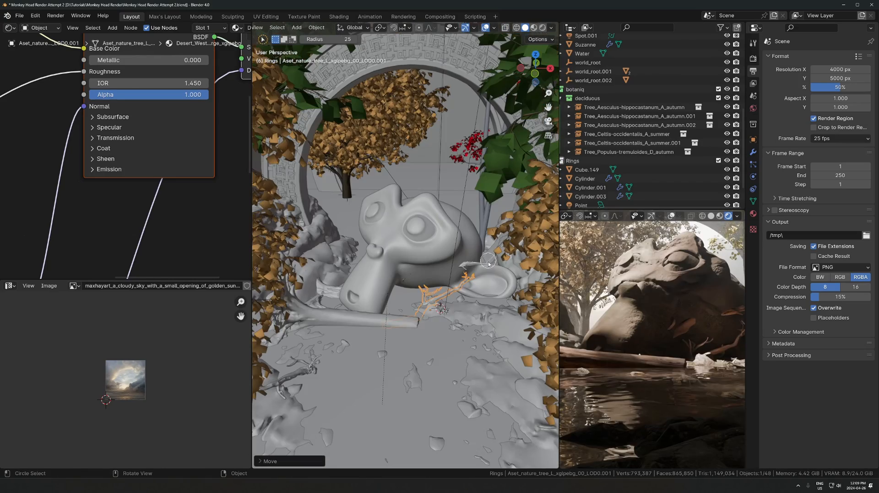
key("r")
left_click(480, 291)
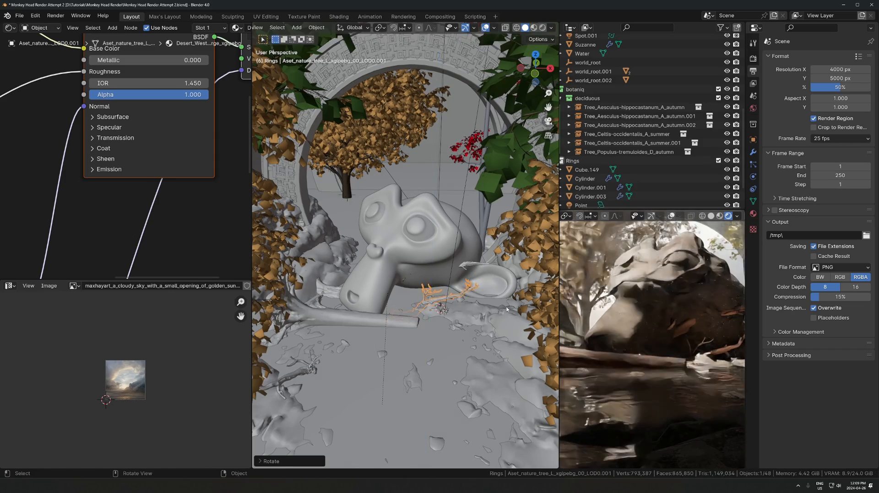
key("s")
left_click(475, 288)
middle_click_drag(475, 288, 432, 288)
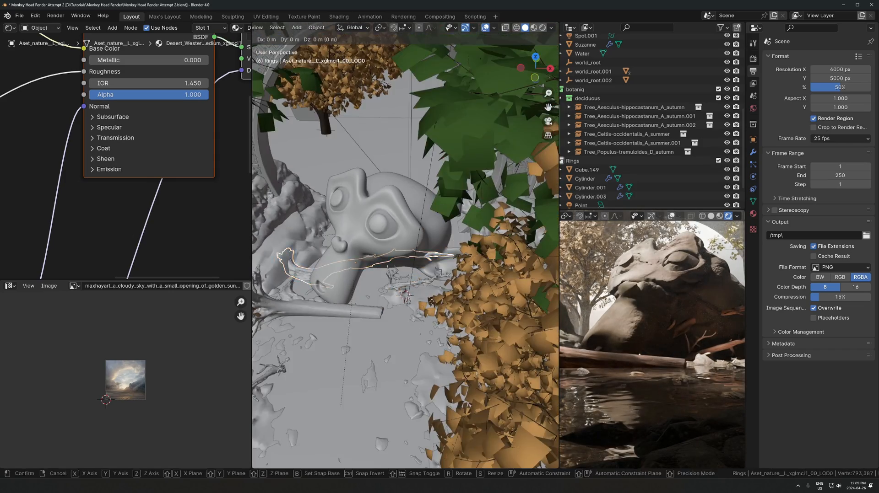
- Rescale the long driftwood branch and position it against the side of the monkey head, by the ear
middle_click_drag(451, 321, 469, 309)
key("s")
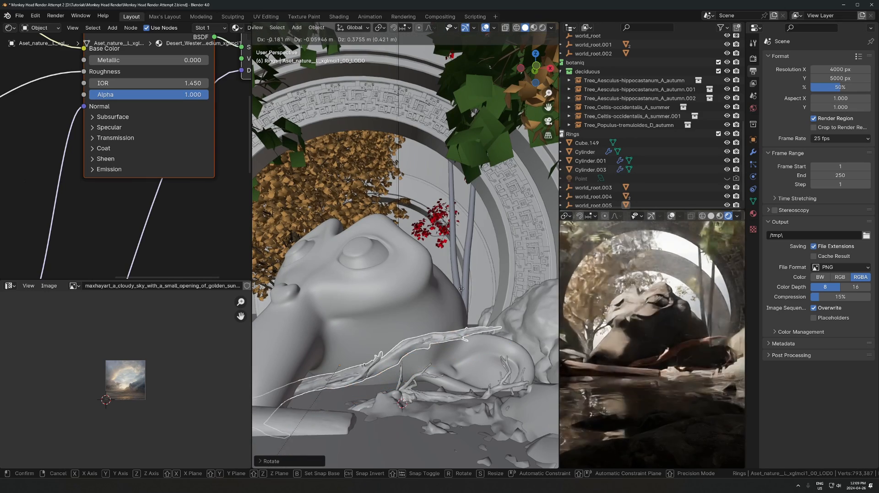
left_click(527, 298)
- Rescale and rotate the twiggy branch copy so it overlaps the driftwood beside the monkey head
left_click(512, 381)
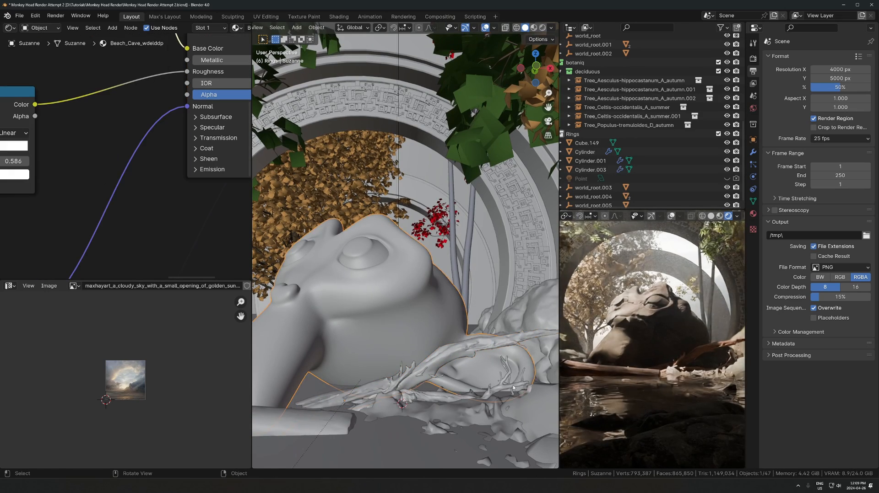
key("s")
key("g")
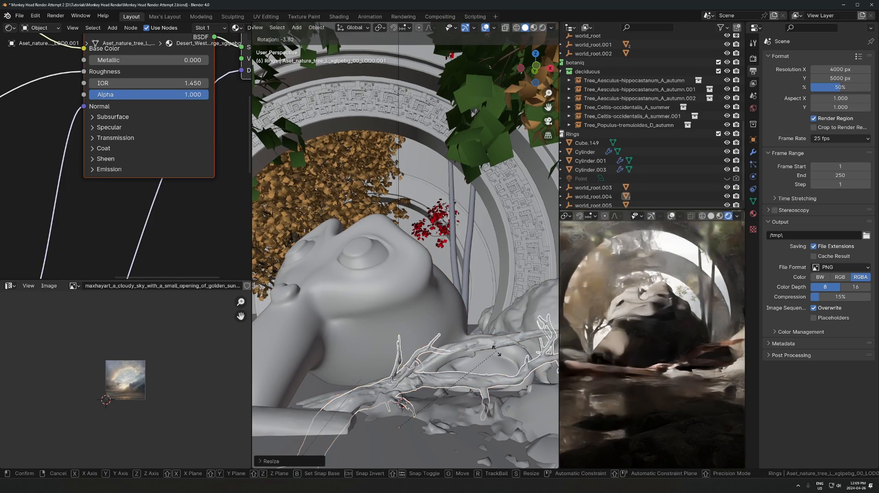
left_click(507, 368)
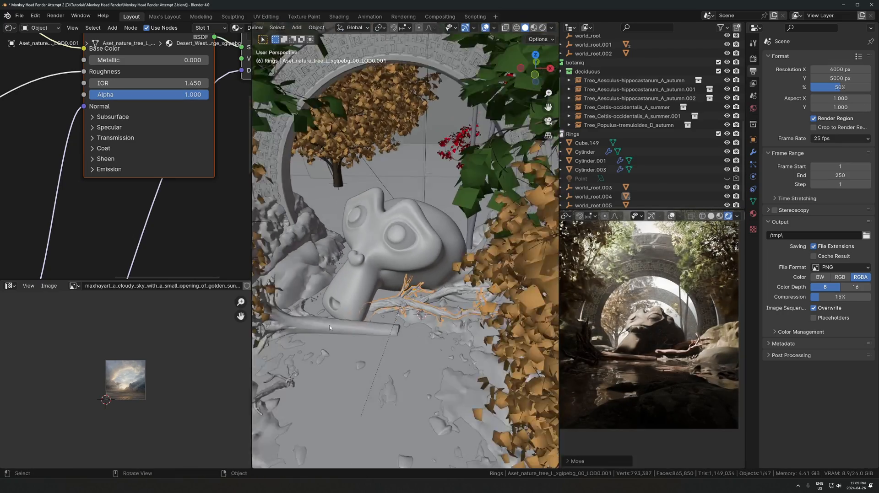
- Rotate and rescale the log, and slide it horizontally behind the monkey head's snout with its height locked
left_click(430, 315)
key("r")
left_click(431, 317)
key("g")
key("shift+z")
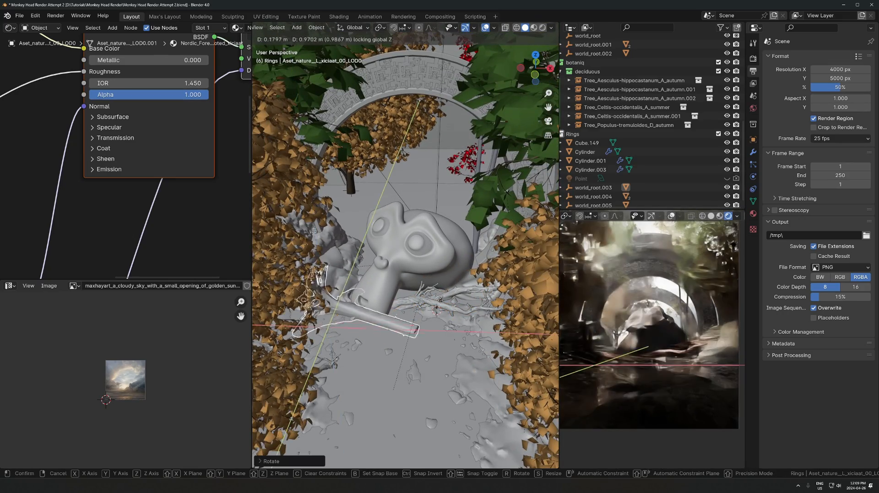
left_click(432, 297)
key("s")
left_click(412, 300)
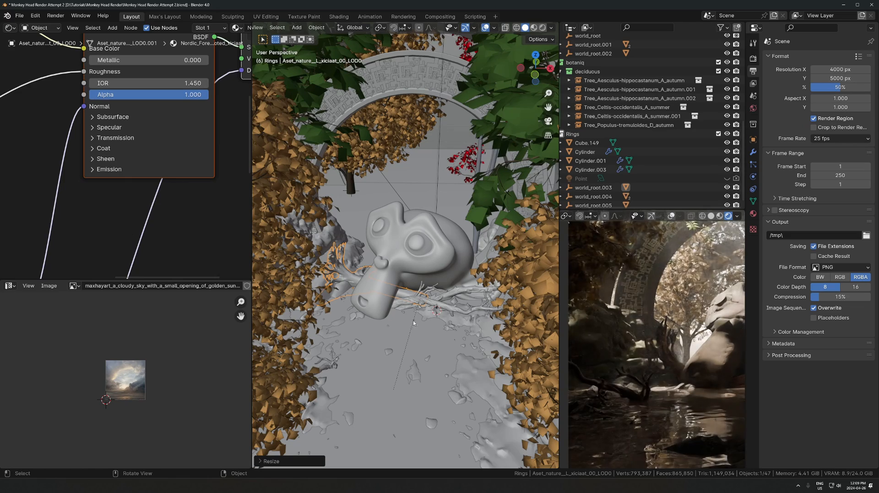
key("g")
key("shift+z")
left_click(403, 284)
- Duplicate the log, place the copy horizontally in front of the monkey head and rotate it about the Z axis
key("shift+d")
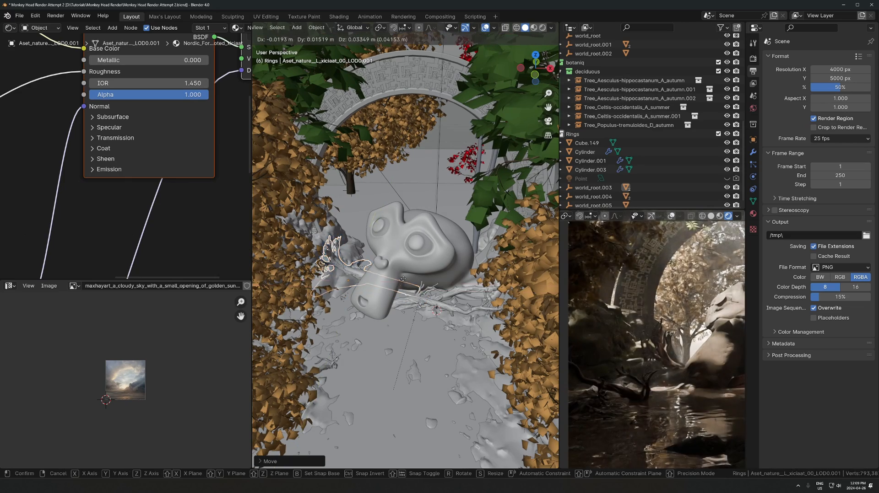
key("shift+z")
left_click(393, 366)
key("r")
key("z")
left_click(403, 344)
- Scale the duplicated log down to about 0.72 while viewing it through the camera
scroll(634, 372, "down", 3)
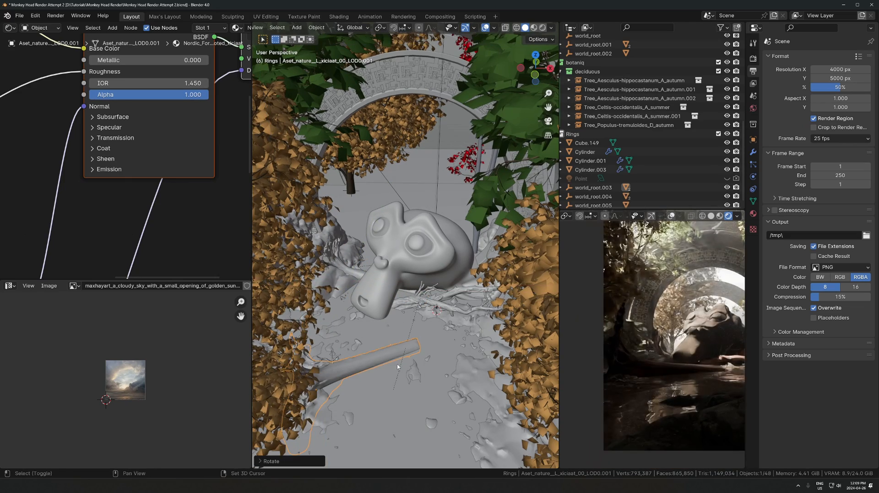
scroll(397, 366, "down", 3)
key("KP_0")
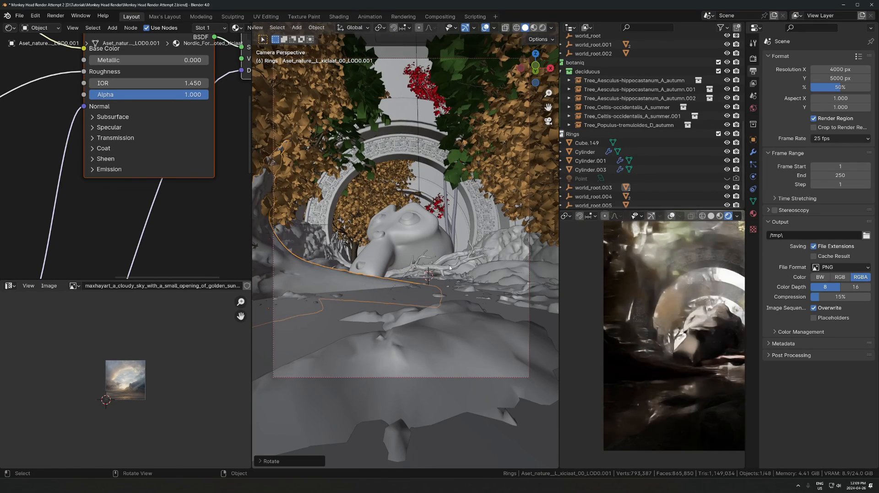
key("s")
left_click(397, 280)
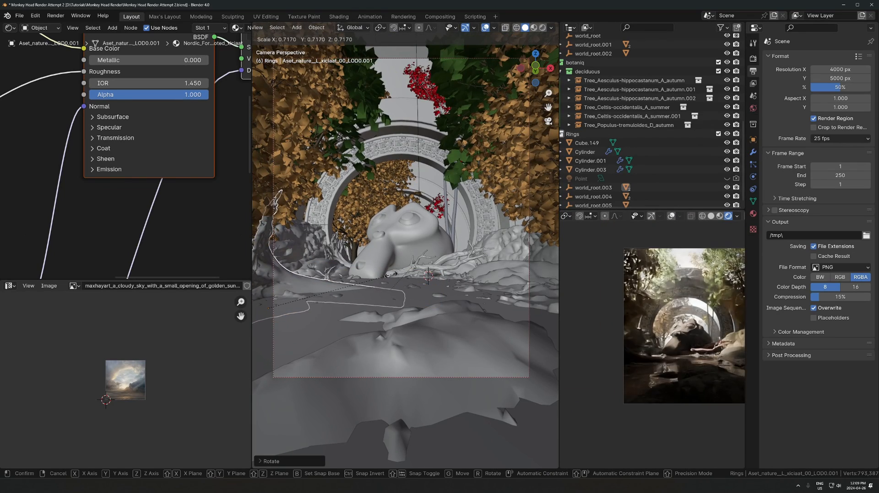
middle_click_drag(660, 364, 654, 376, "shift")
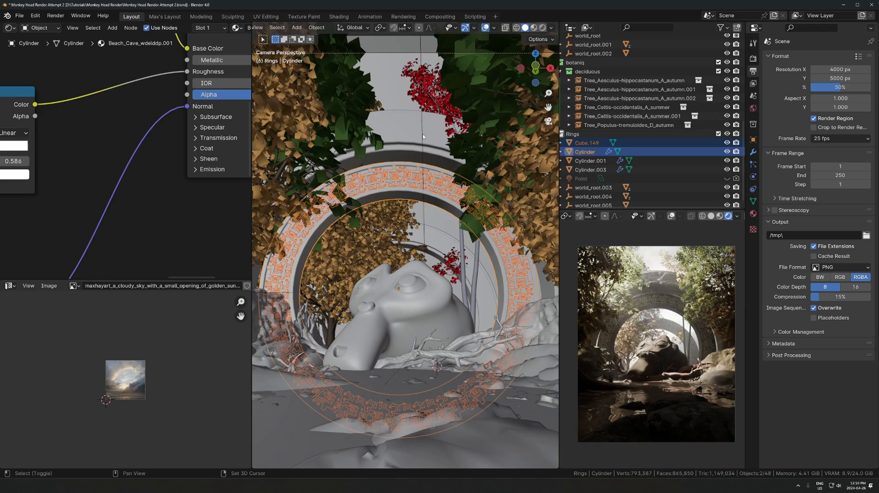
- Select all four ring objects together and rotate them about the Z axis with the 3D cursor as pivot
left_click(435, 133, "shift")
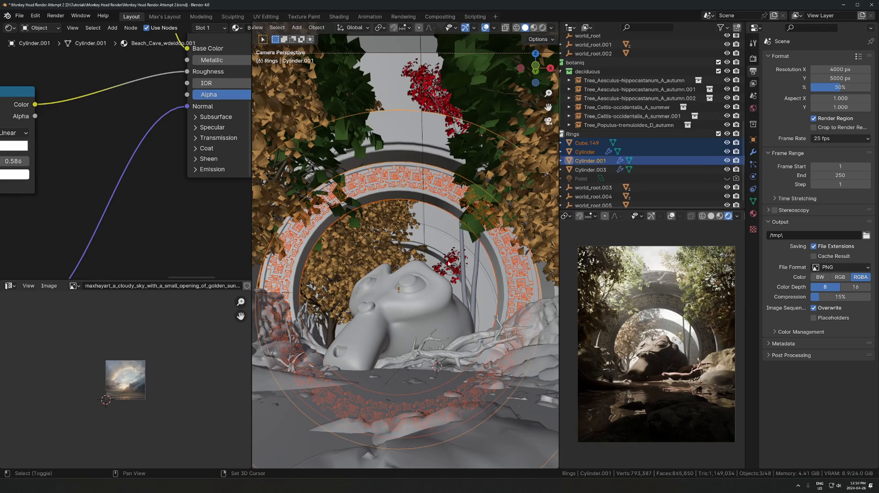
left_click(437, 247, "shift")
left_click(378, 28)
left_click(398, 69)
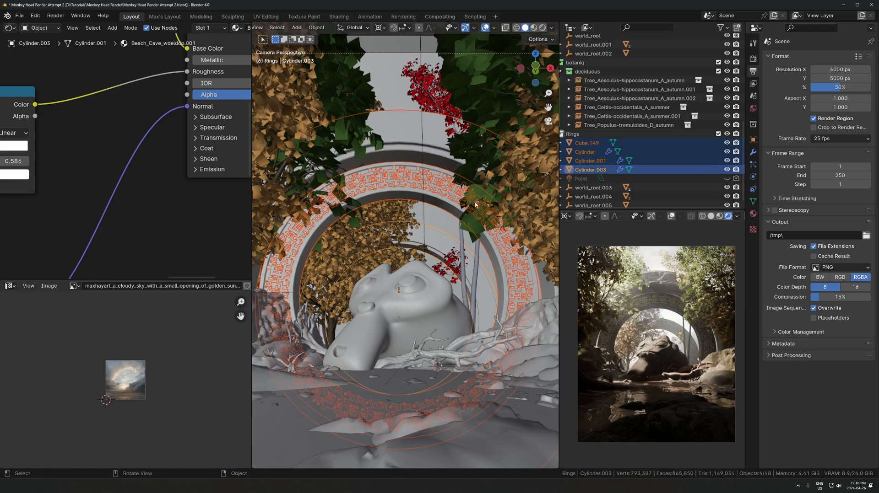
key("r")
key("z")
right_click(508, 269)
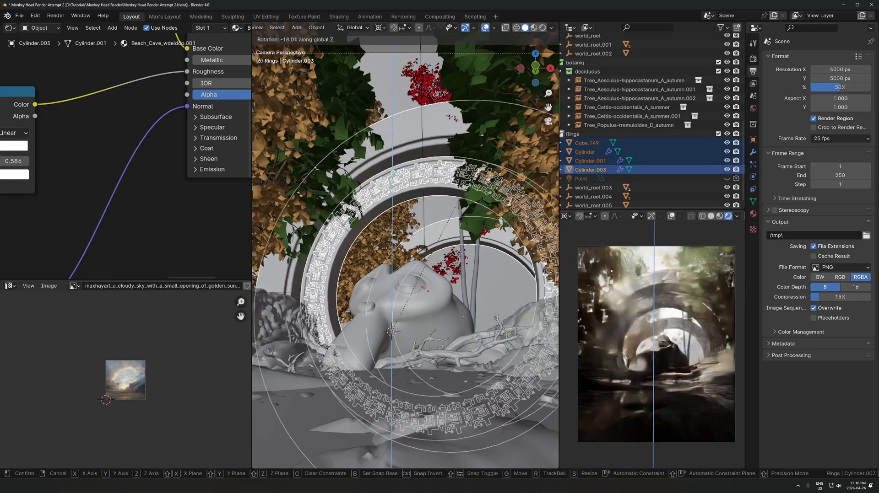
- Move the selected rings horizontally with their height locked, and return to the camera view
key("KP_0")
key("g")
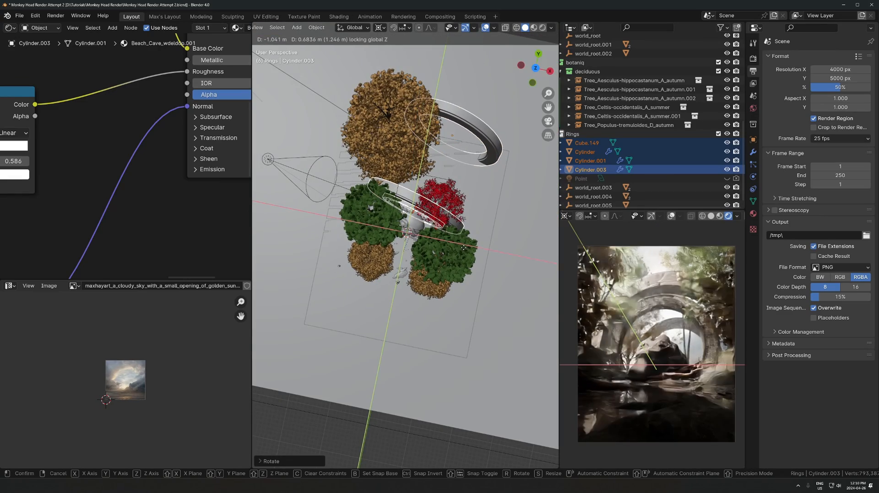
left_click(461, 257)
key("KP_0")
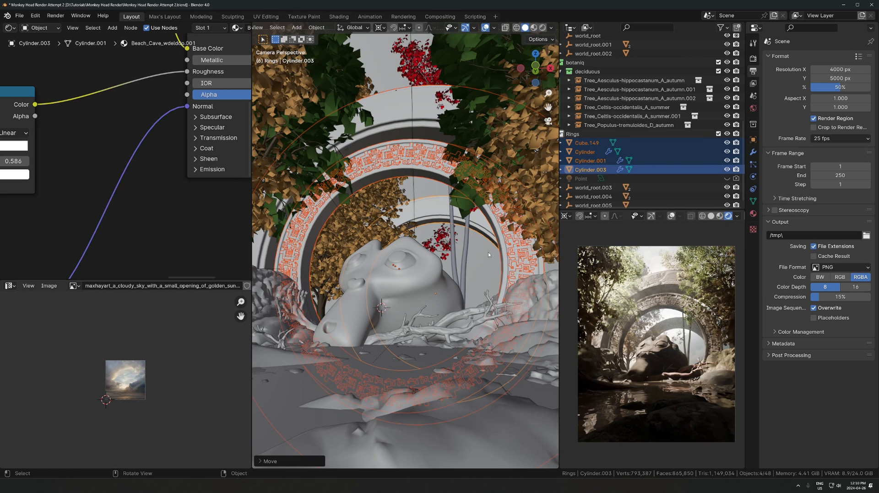
- Reposition the duplicated summer tree within the camera view
scroll(548, 175, "down", 2)
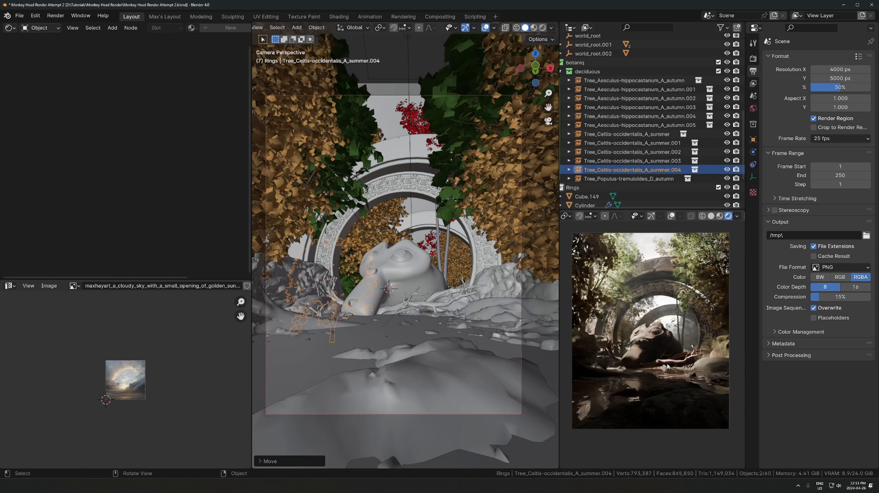
left_click(399, 316)
key("g")
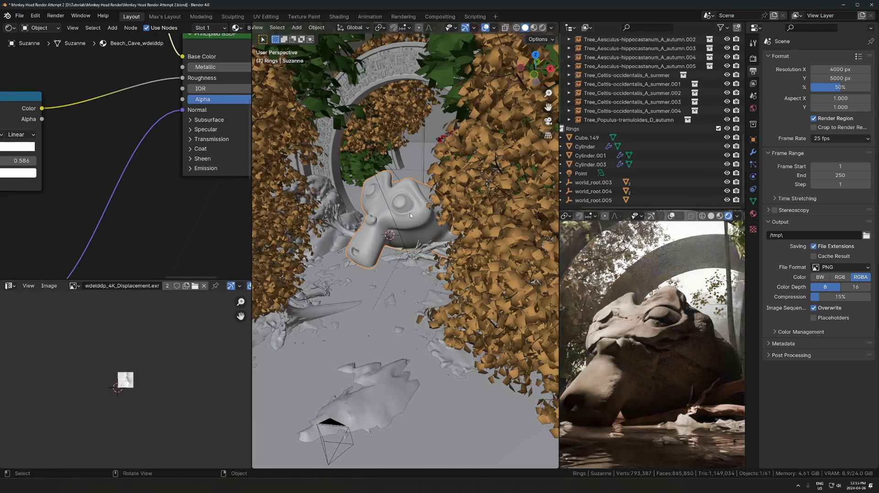
- Duplicate the monkey head in place and hide the duplicate as a backup
key("KP_Decimal")
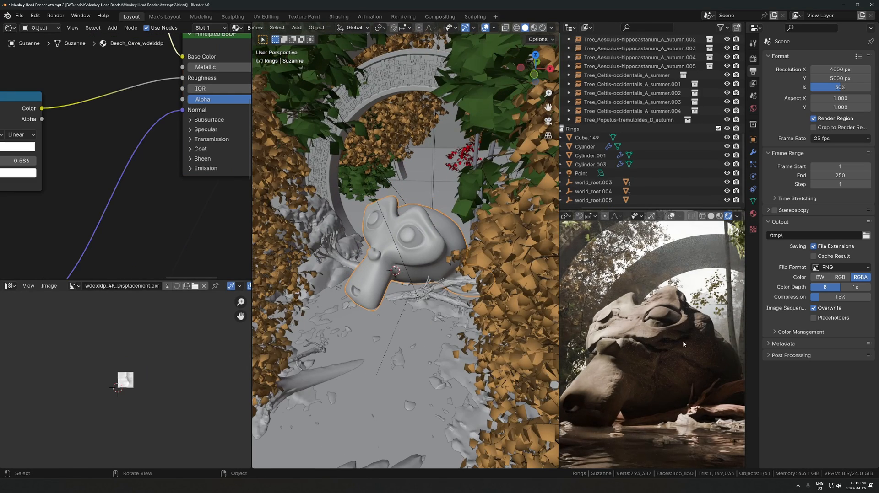
middle_click_drag(431, 255, 444, 237)
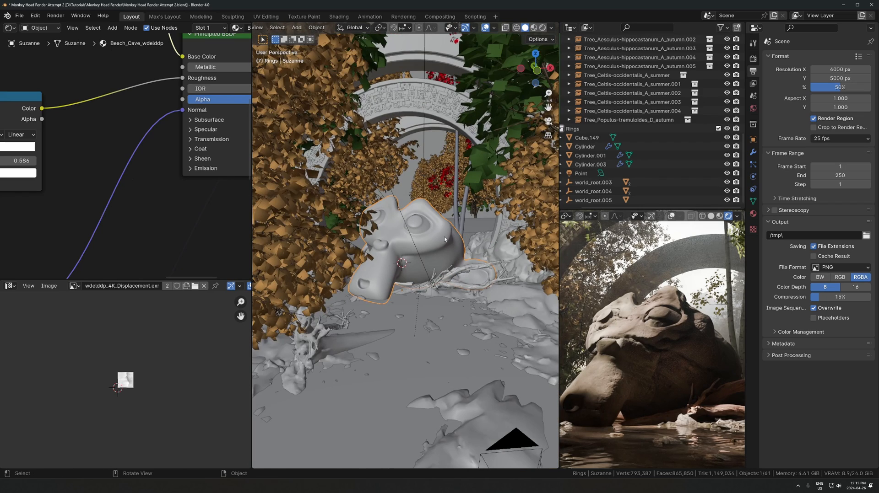
key("shift+d")
right_click(444, 237)
key("KP_Decimal")
key("h")
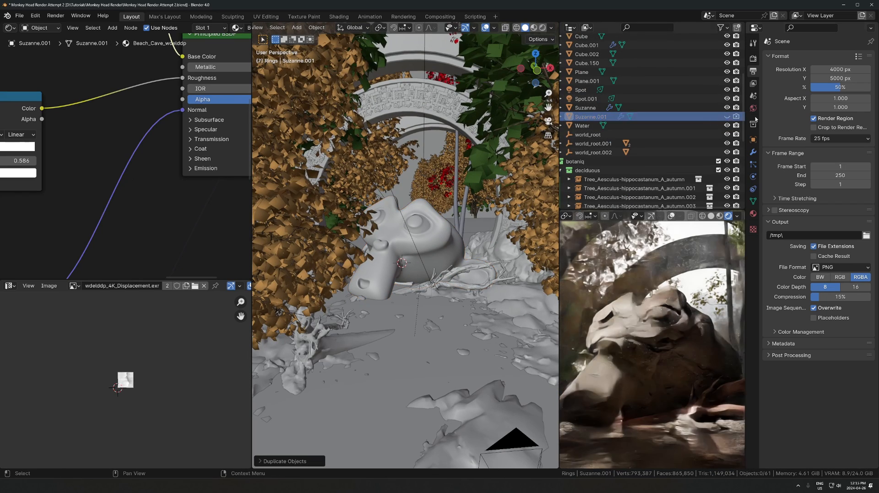
- Enlarge the original monkey head's UV islands relative to the displacement image
left_click(437, 243)
key("Tab")
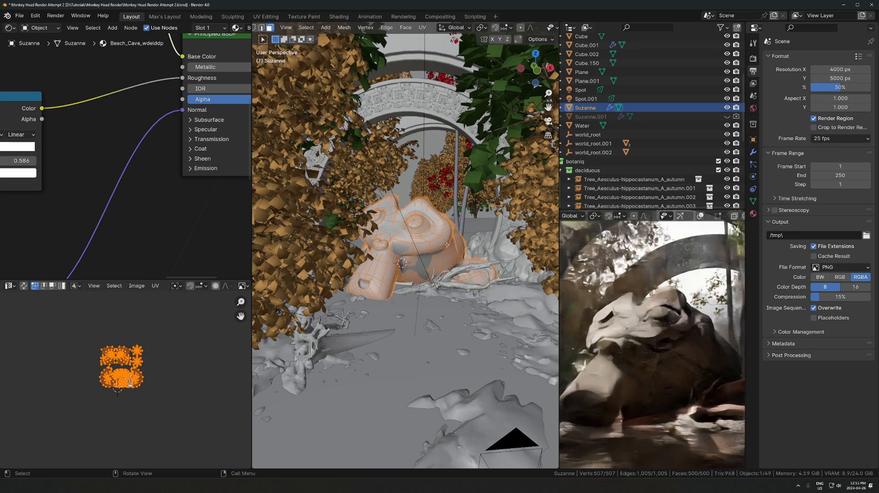
scroll(183, 348, "up", 5)
key("s")
left_click(211, 347)
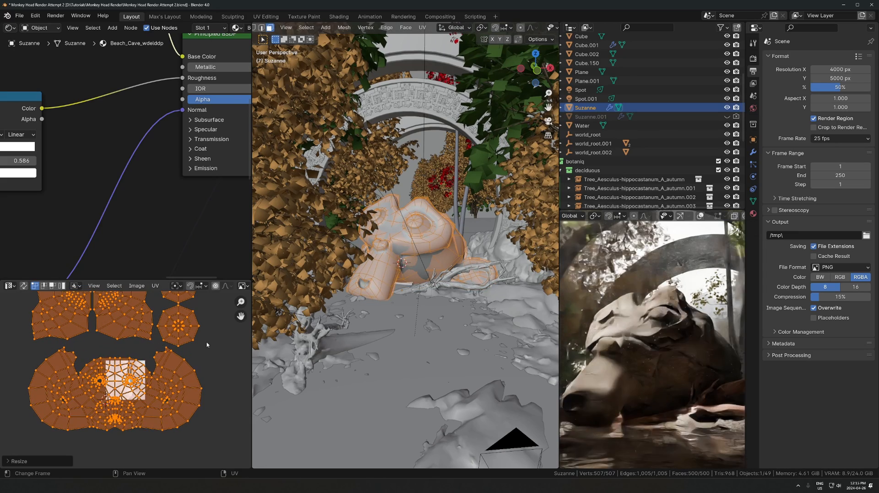
key("s")
left_click(213, 346)
key("Tab")
scroll(142, 27, "down", 6)
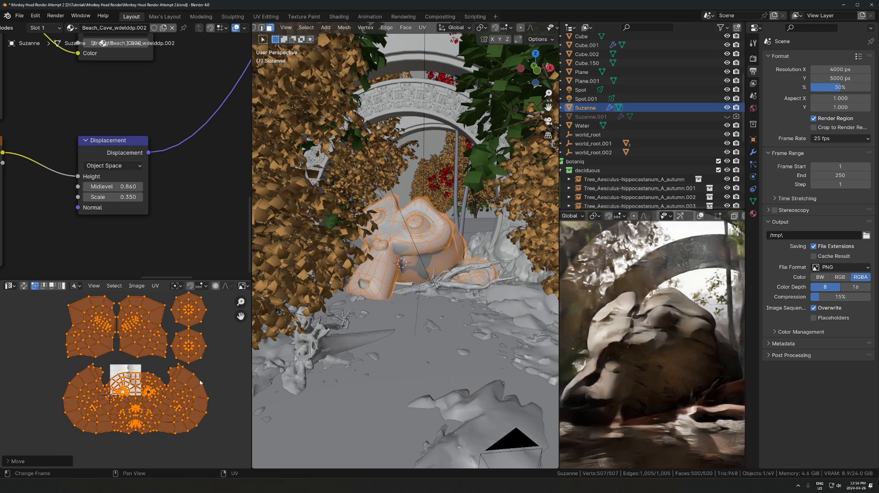
key("Tab")
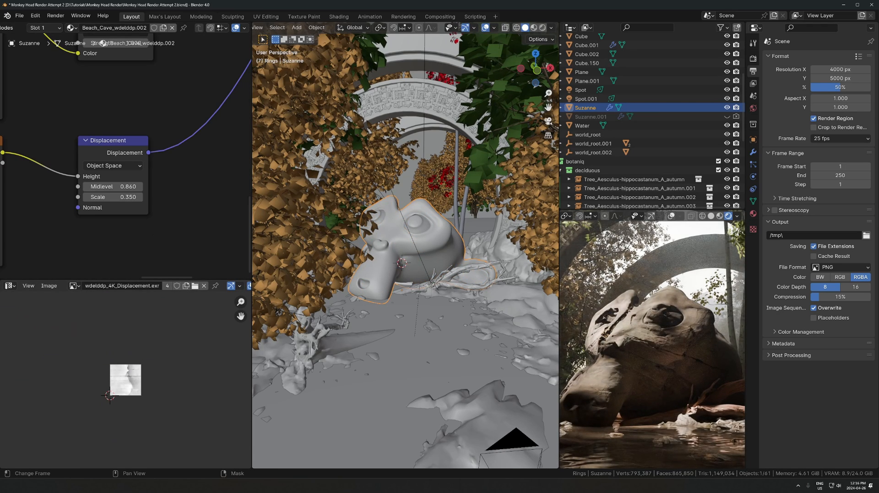
- Switch to Quixel Bridge, look over the purchased assets and return to Blender
key("alt+Tab")
scroll(300, 330, "up", 8)
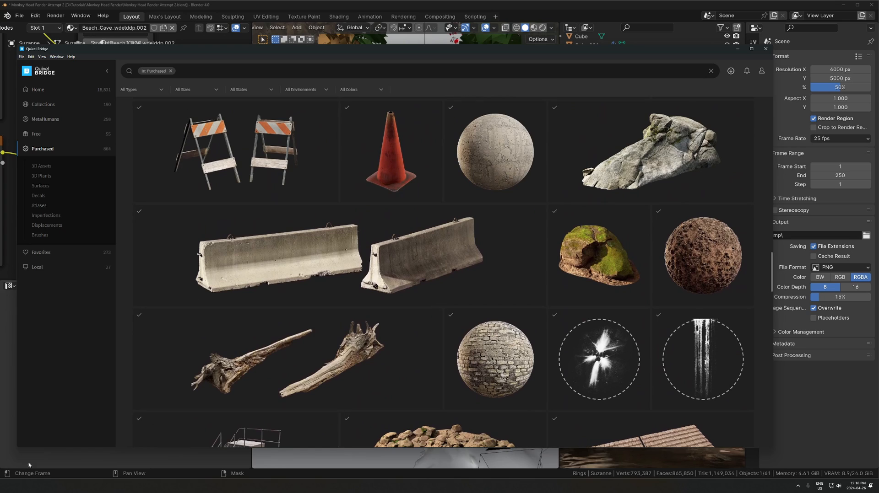
key("alt+Tab")
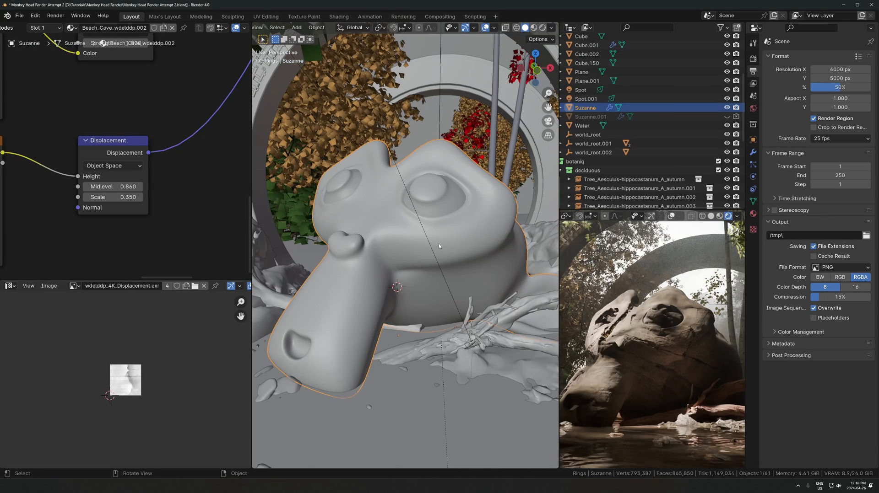
- Move the monkey head's UV islands to a different area above the displacement image
key("Tab")
key("g")
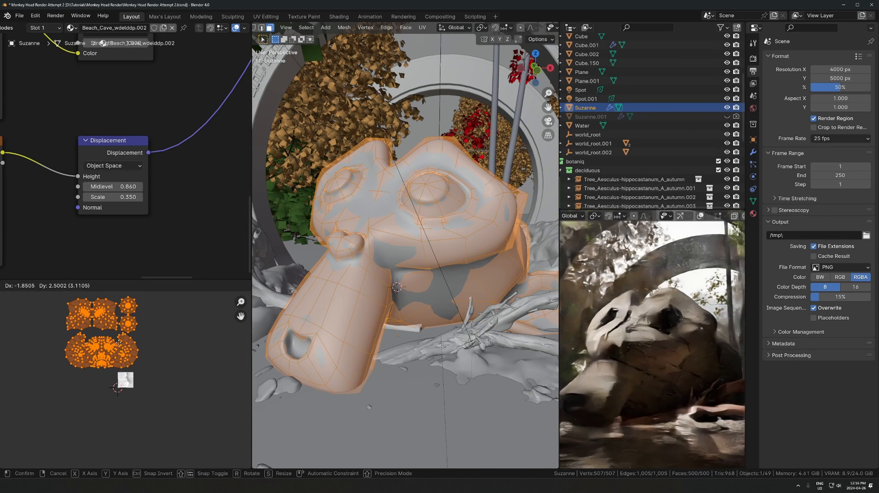
left_click(118, 341)
- Delete the edited monkey head and re-enable its backup Suzanne.001 in the viewport and in renders
key("x")
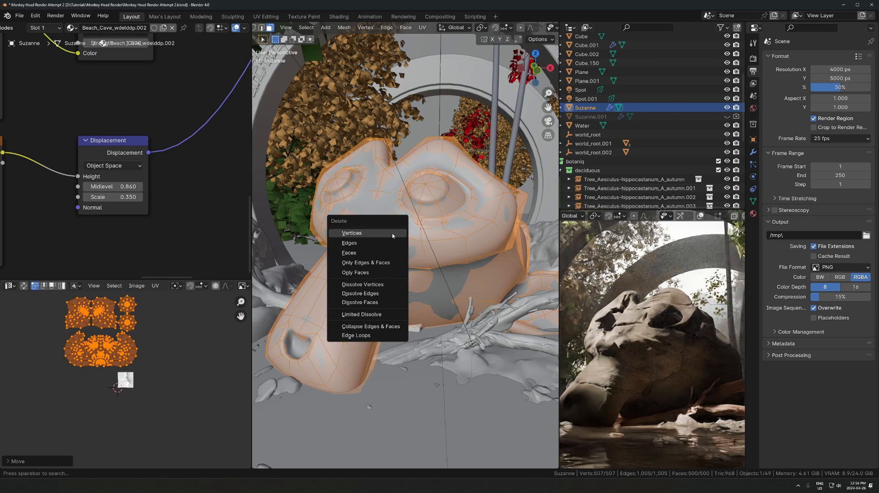
key("Escape")
key("Tab")
key("Delete")
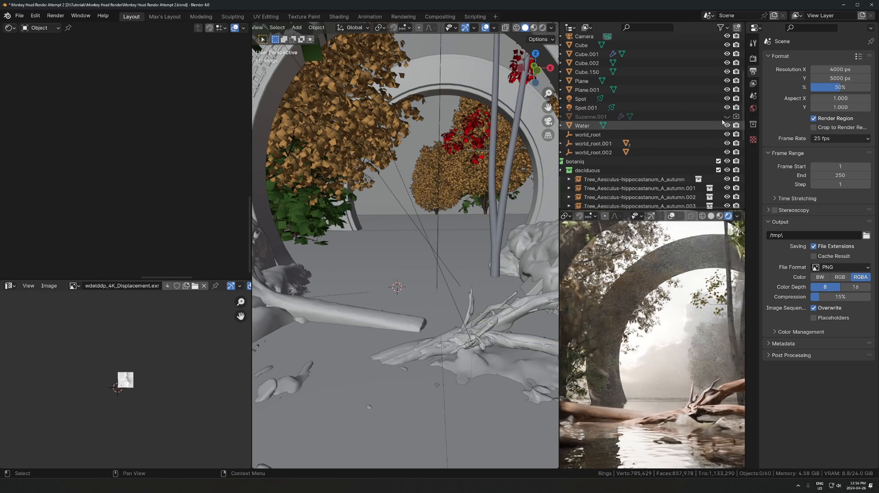
left_click(726, 117)
left_click(736, 117)
- Scatter botaniq's Basic (A) spring-summer grass over the monkey head Suzanne.001 with Include Base Material turned off
left_click(512, 239)
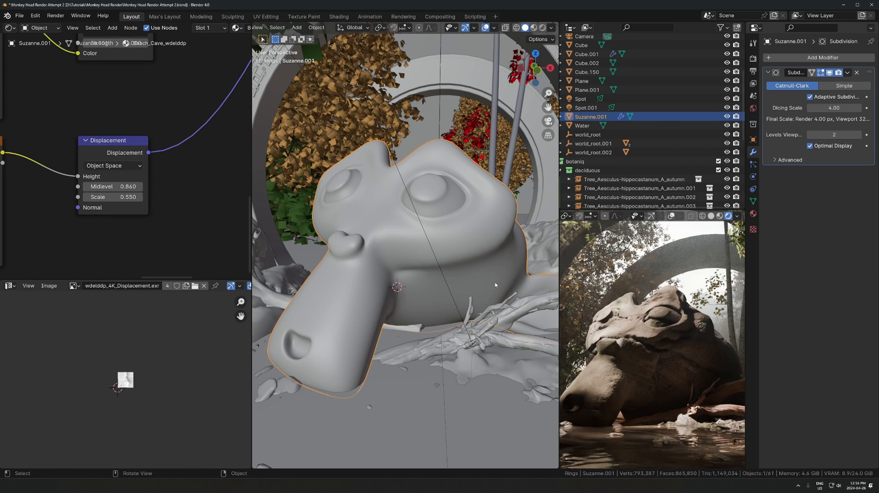
key("n")
scroll(552, 444, "down", 5)
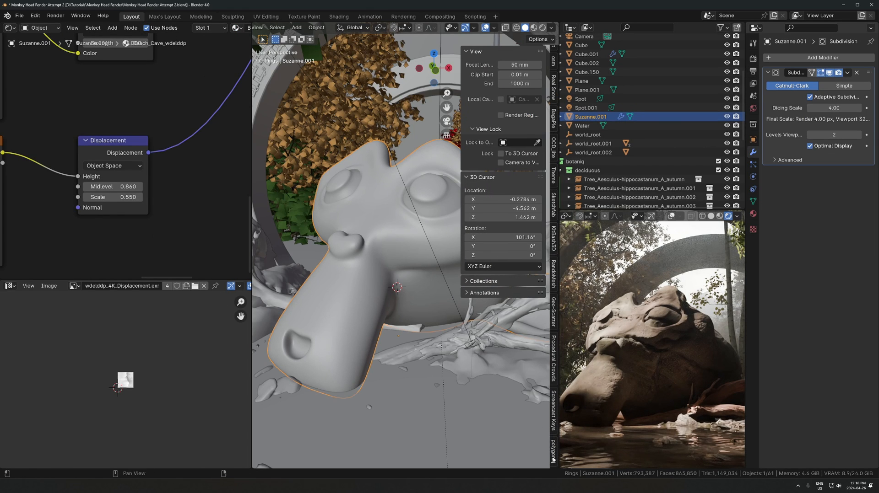
left_click(553, 457)
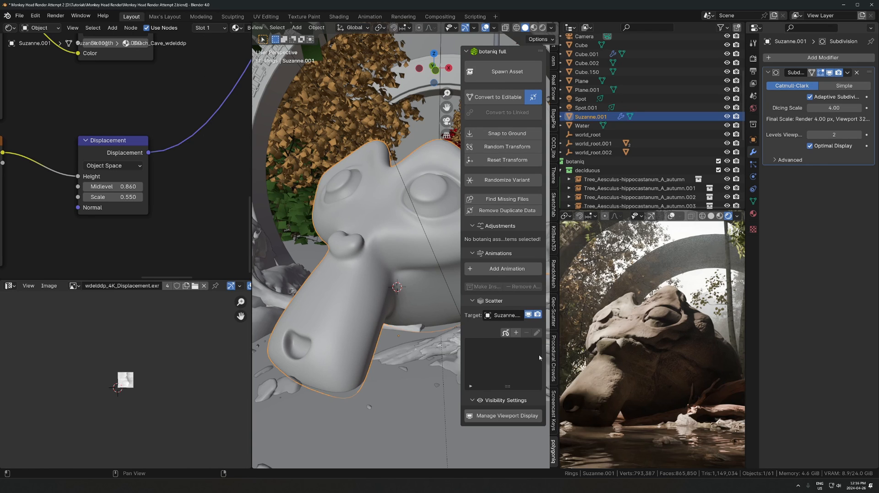
left_click(517, 333)
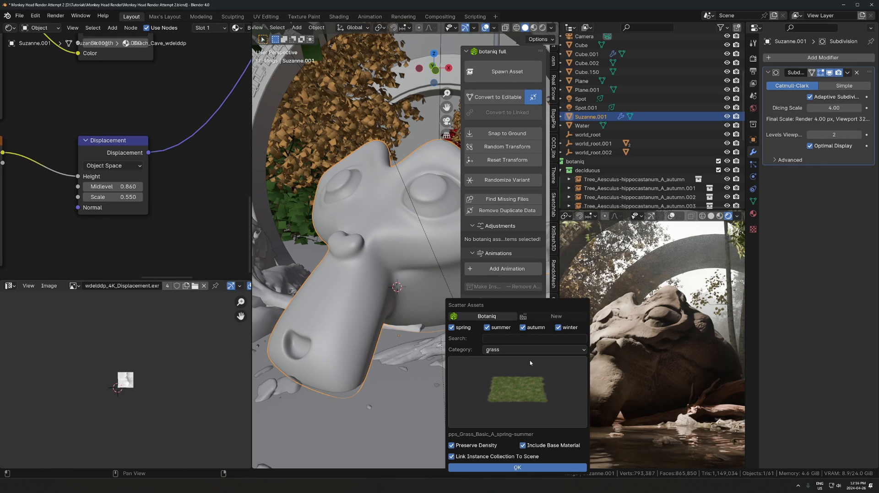
left_click(524, 374)
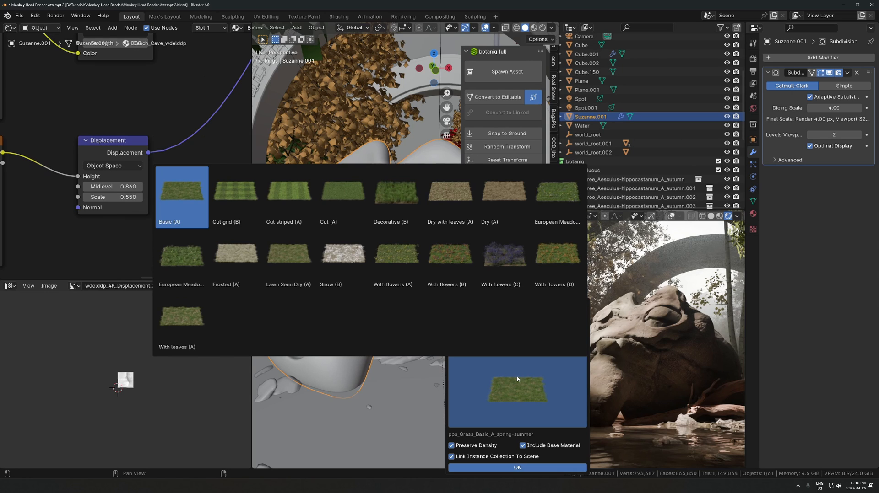
left_click(517, 379)
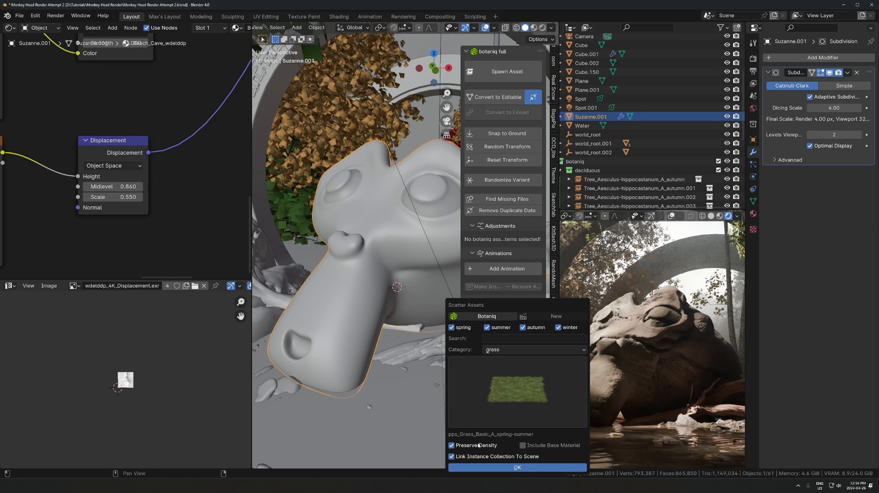
left_click(518, 468)
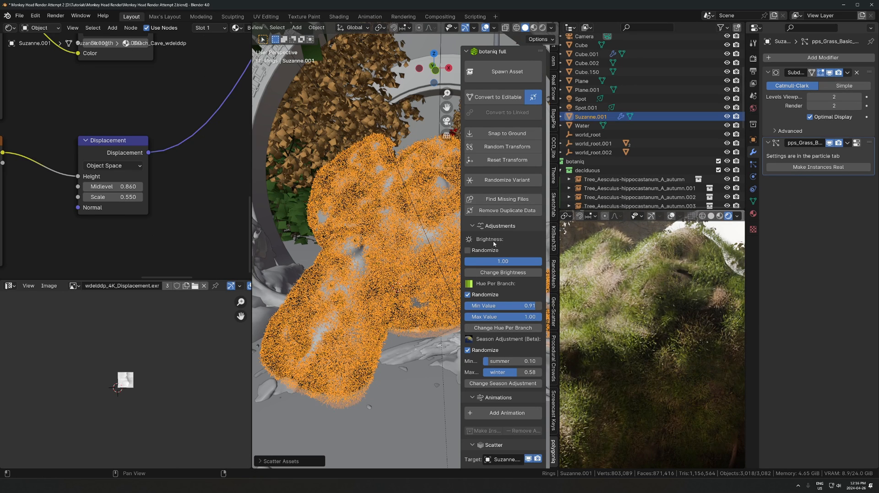
- Set the grass scatter on the monkey head to 15017 particles at a scale of 0.183
scroll(493, 244, "down", 8)
scroll(504, 389, "down", 5)
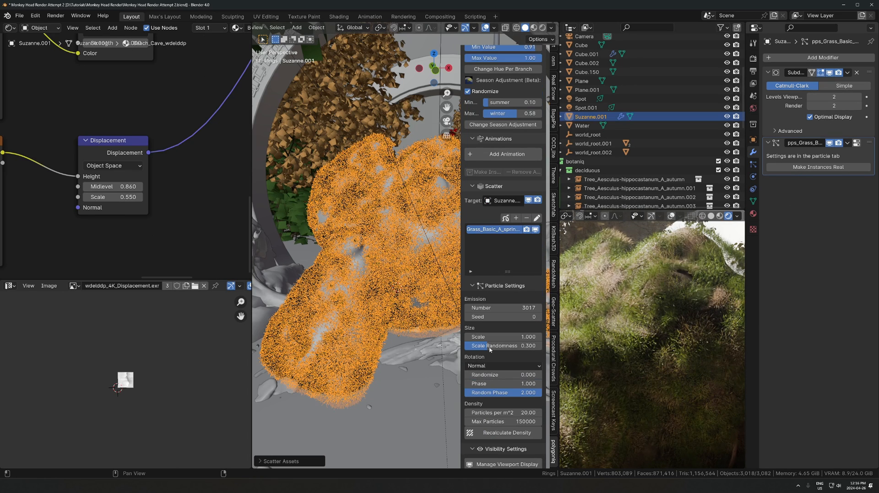
left_click_drag(502, 337, 474, 336)
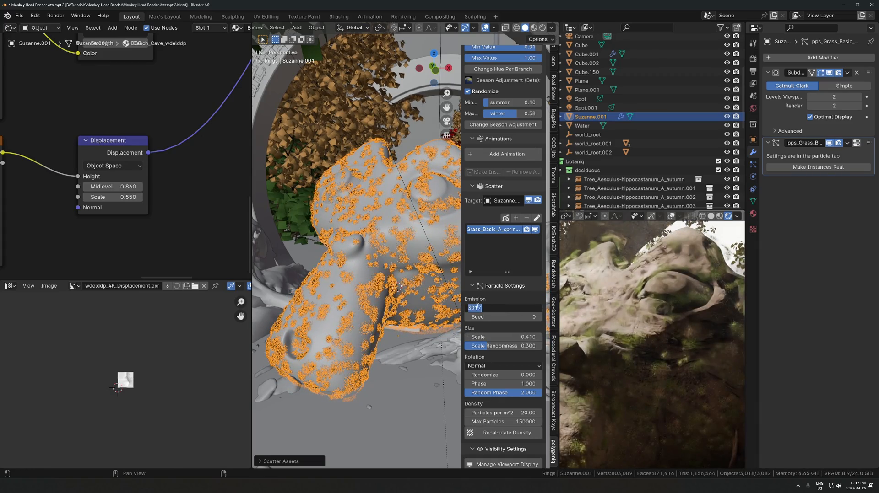
type("5")
key("Return")
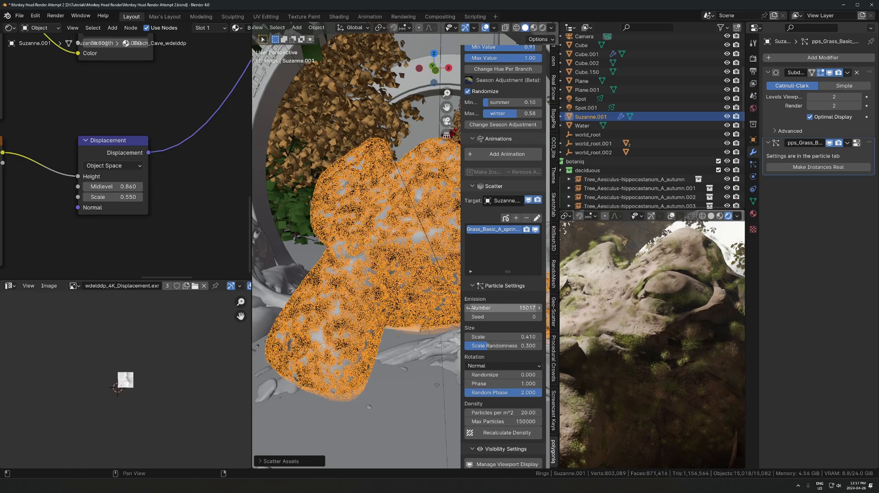
left_click_drag(502, 337, 487, 337)
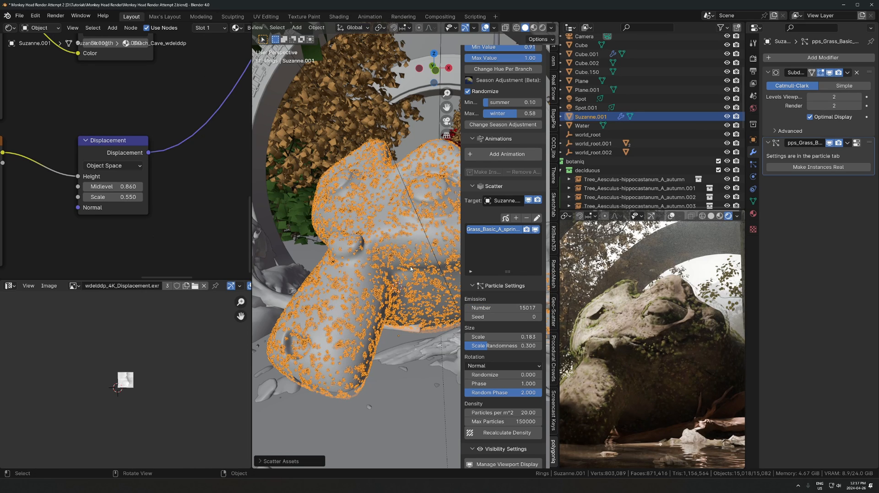
- Weight paint the upper areas of the monkey head with a larger brush and return to Object Mode
key("ctrl+Tab")
left_click(360, 217)
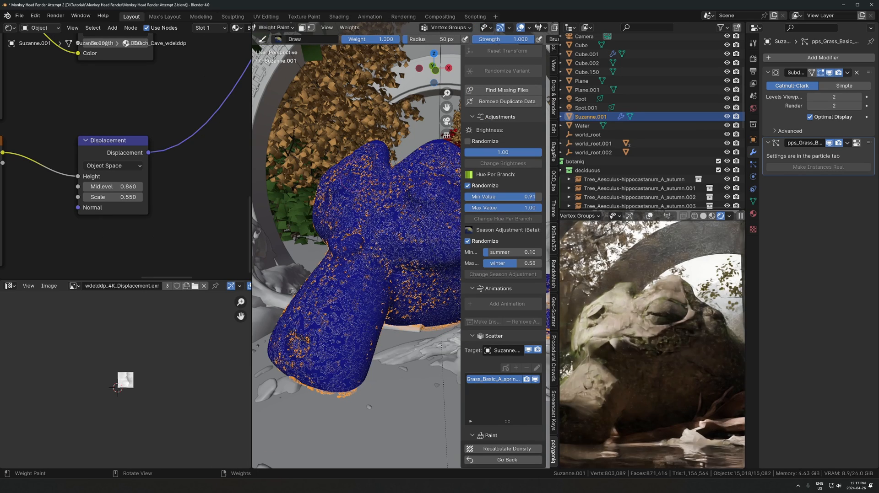
mouse_move(339, 223)
left_mouse_down()
mouse_move(353, 185)
mouse_move(322, 214)
left_mouse_up()
key("ctrl+Tab")
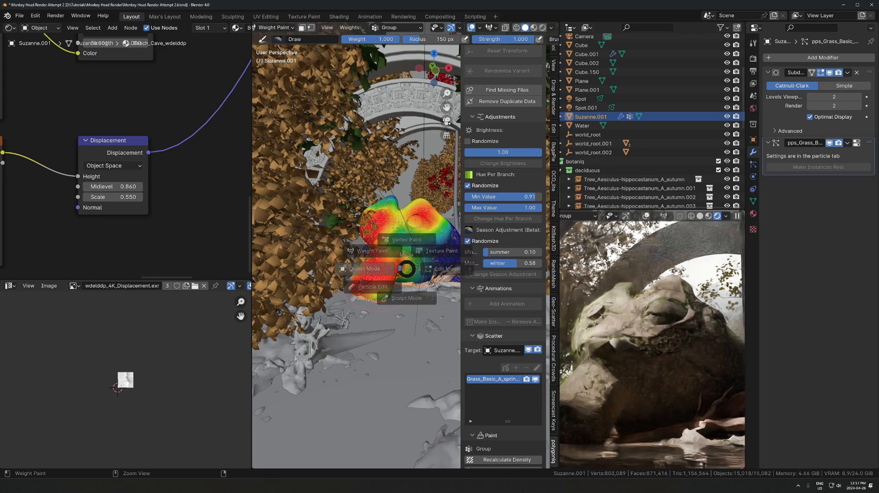
left_click(362, 269)
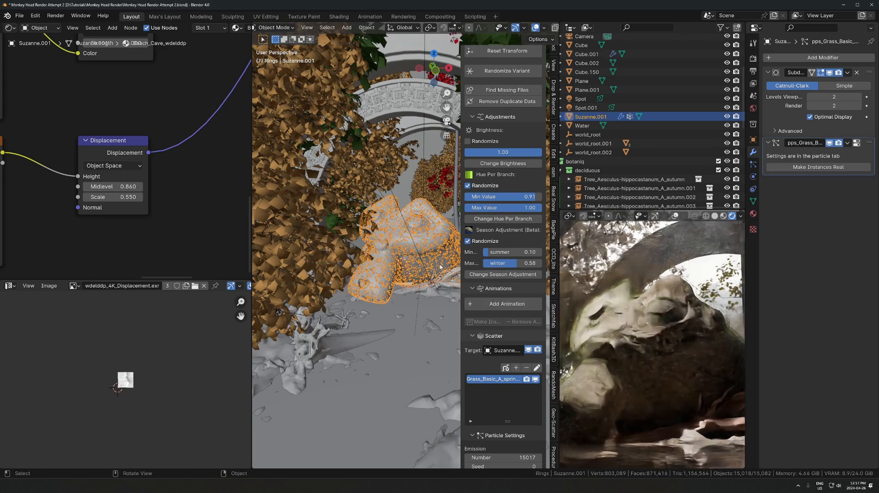
- Assign the painted vertex group "Group" as the grass scatter's density mask
scroll(375, 229, "up", 6)
scroll(506, 346, "down", 7)
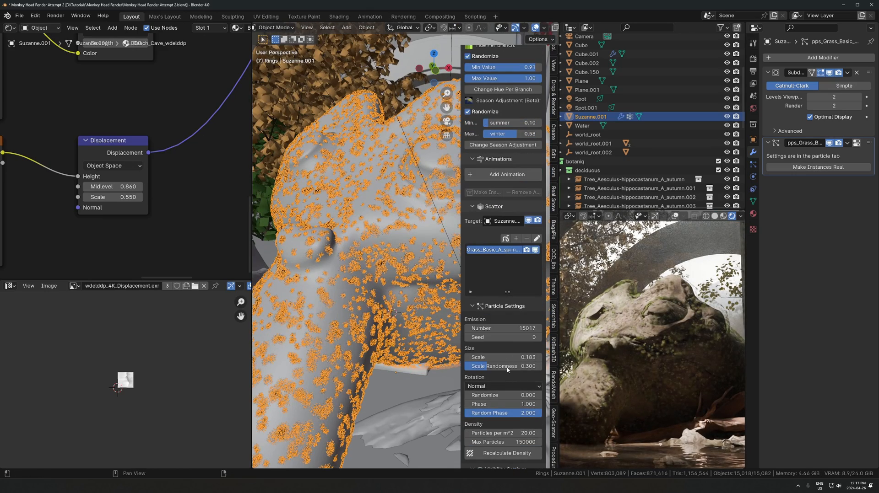
scroll(507, 374, "down", 7)
left_click(509, 422)
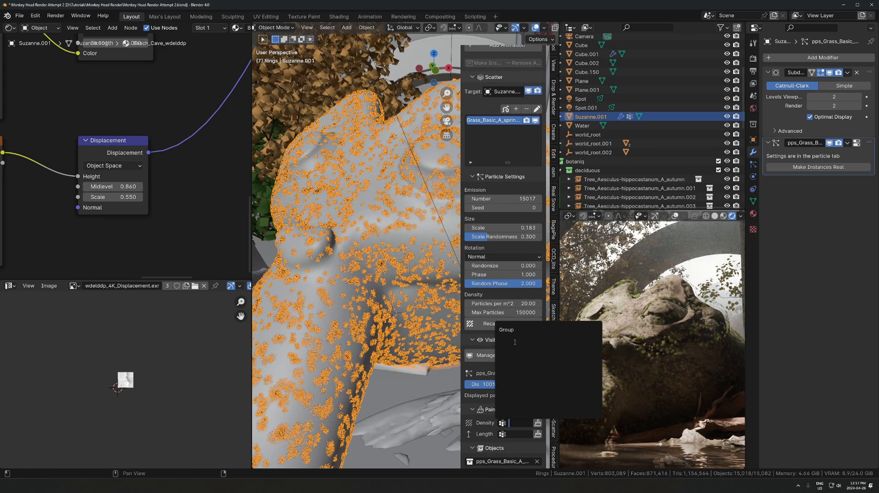
left_click(508, 329)
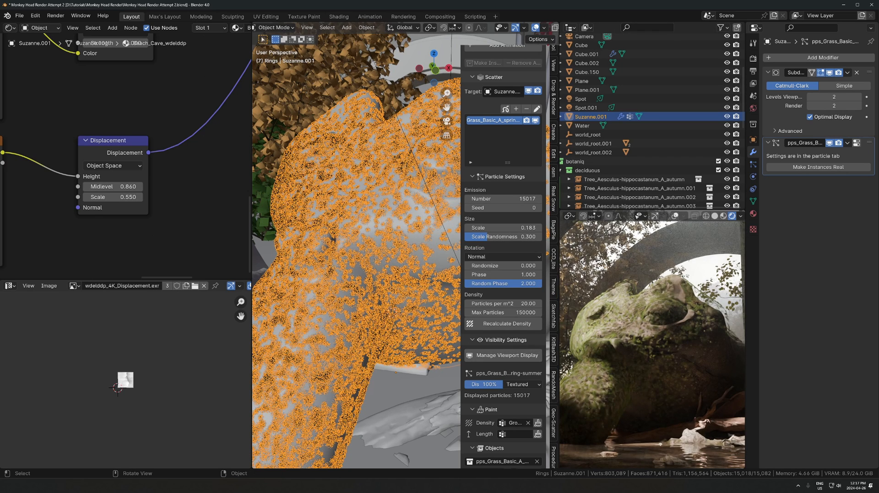
- Inspect the grass on the head up close and turn off viewport display for the grass scatter and the first Subdivision modifier
scroll(667, 351, "up", 2)
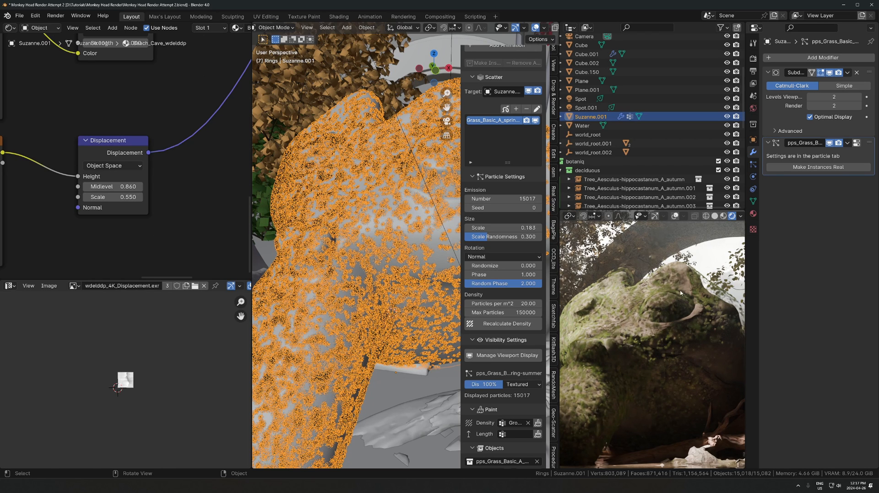
middle_click_drag(680, 293, 621, 349)
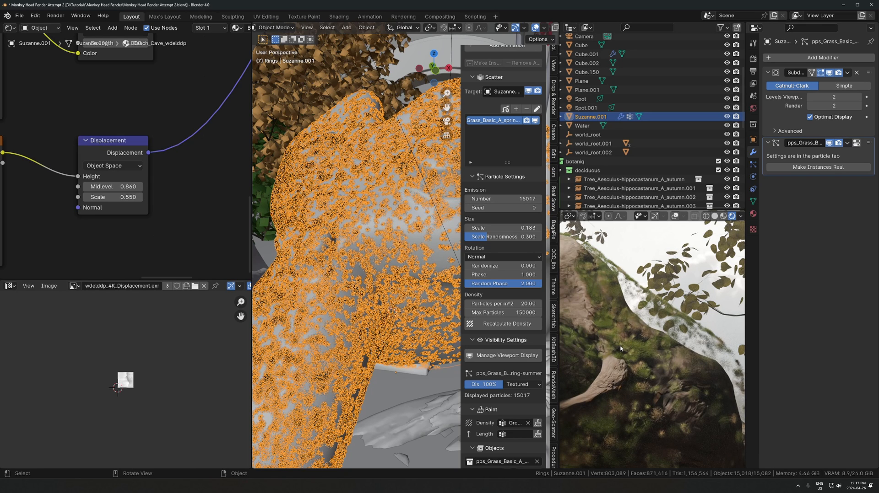
scroll(674, 313, "down", 7)
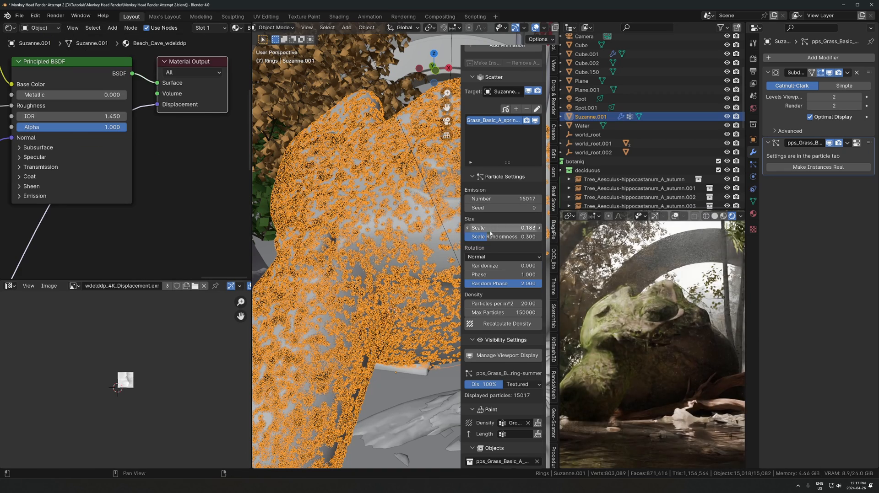
scroll(504, 229, "down", 2)
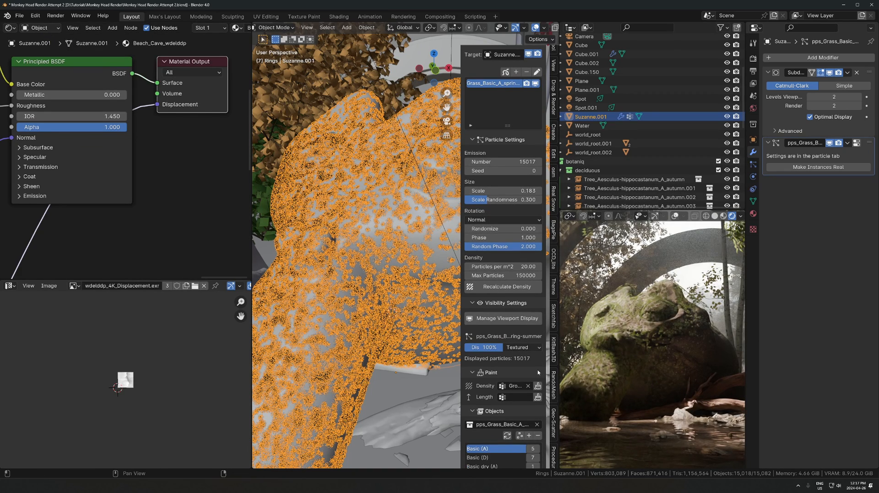
scroll(503, 229, "down", 7)
left_click(829, 143)
scroll(379, 222, "down", 5)
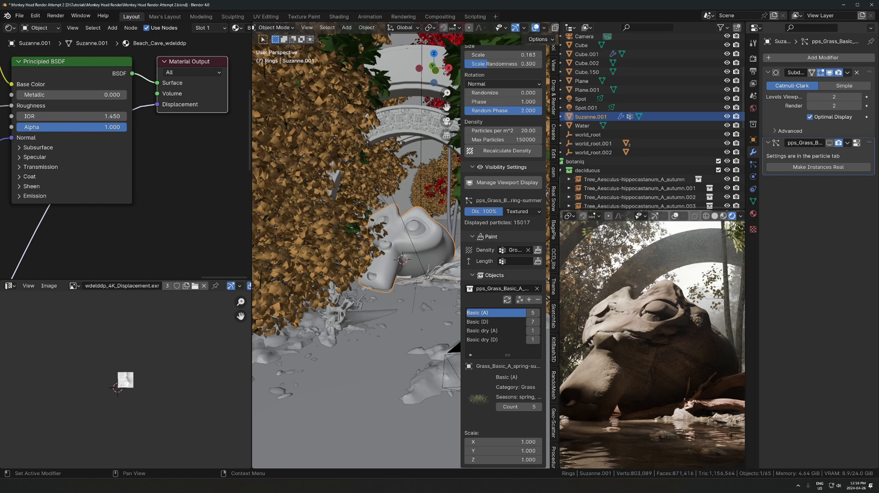
left_click(830, 72)
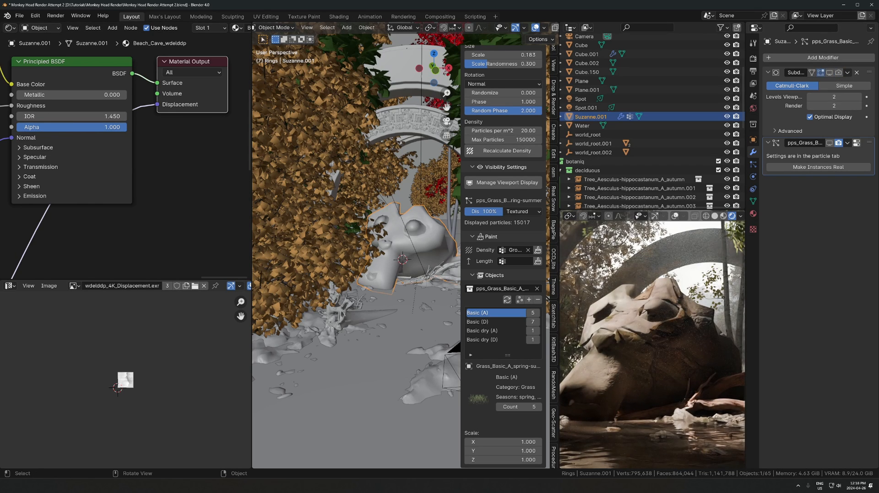
- Add a second Subdivision modifier to the monkey head without adaptive subdivision, using 5 viewport levels and 3 render levels
left_click(810, 57)
type("subs")
key("Return")
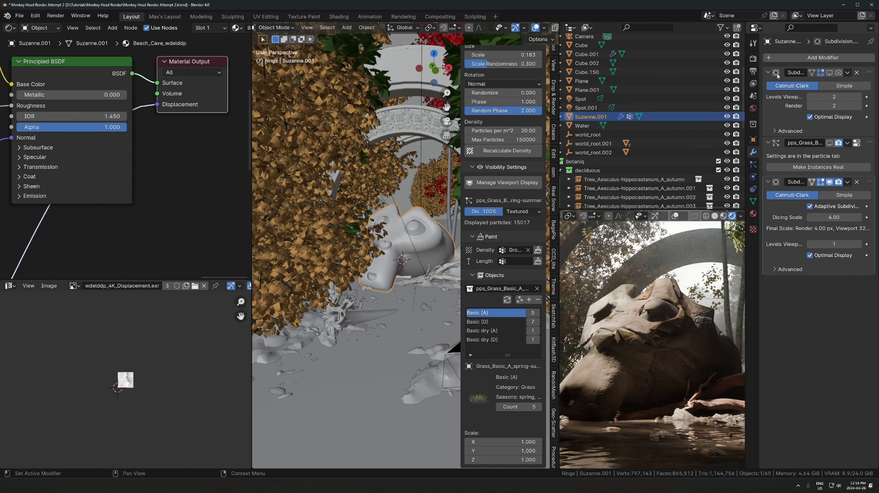
left_click(821, 207)
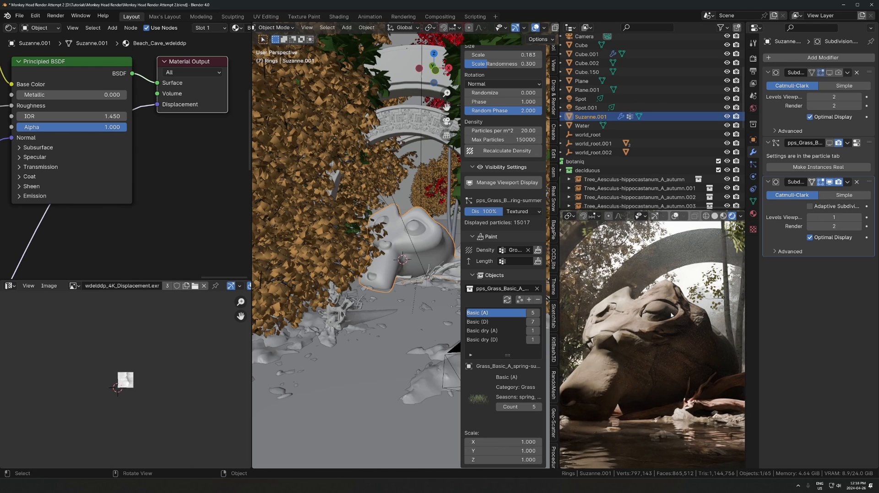
left_click_drag(834, 217, 861, 218)
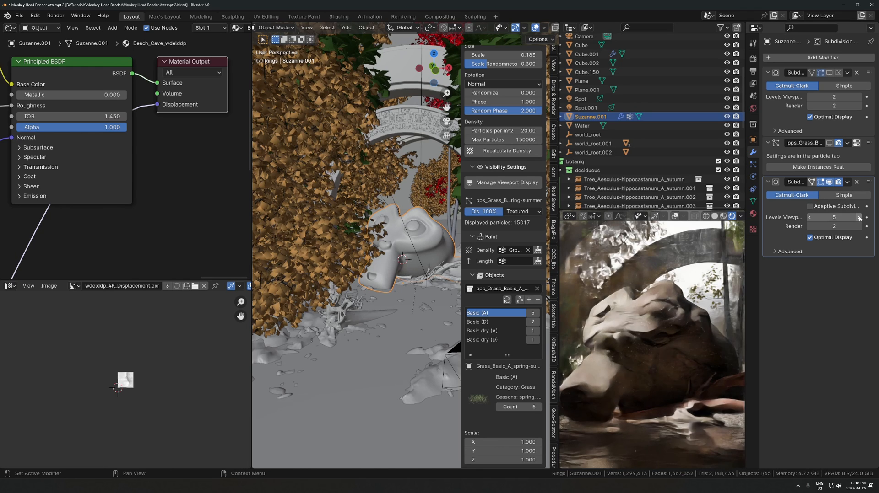
left_click(858, 227)
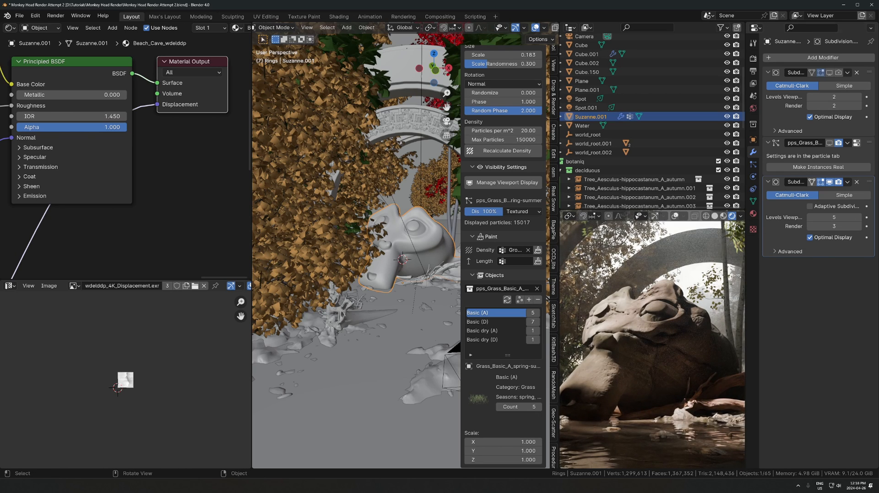
- Add a Displace modifier to the monkey head after the second Subdivision modifier
left_click(817, 59)
type("displa")
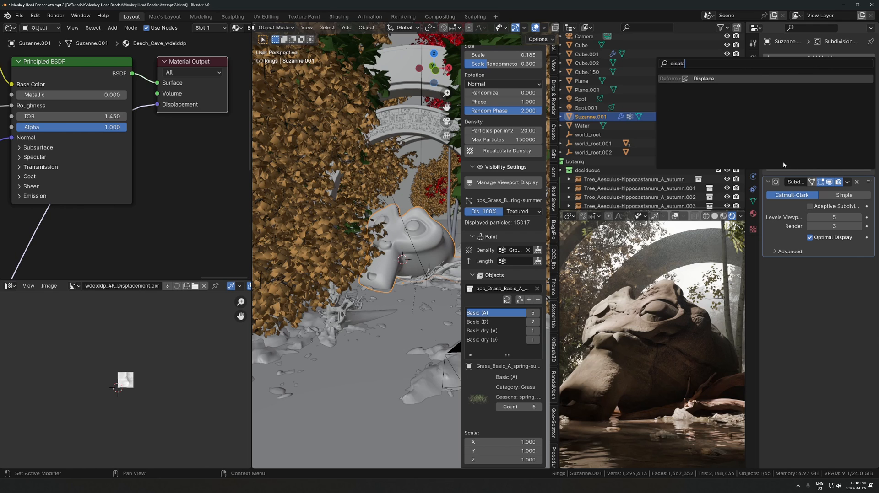
key("Return")
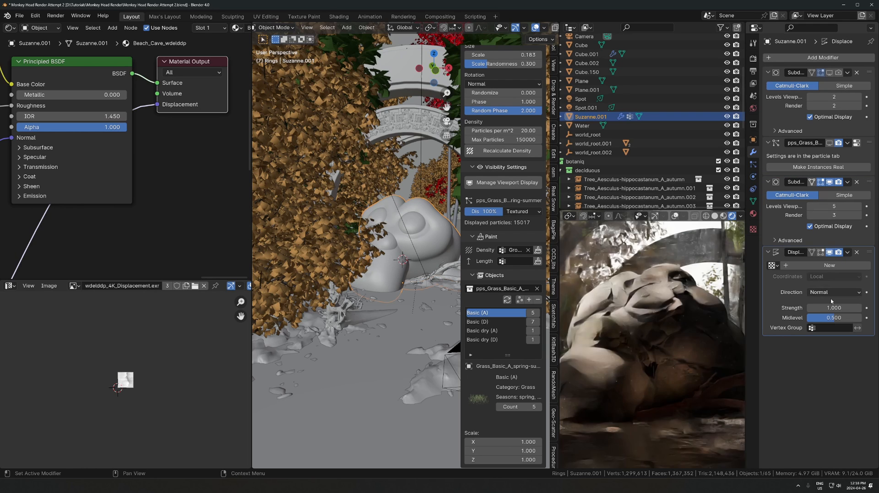
left_click(772, 266)
middle_click_drag(106, 153, 105, 127)
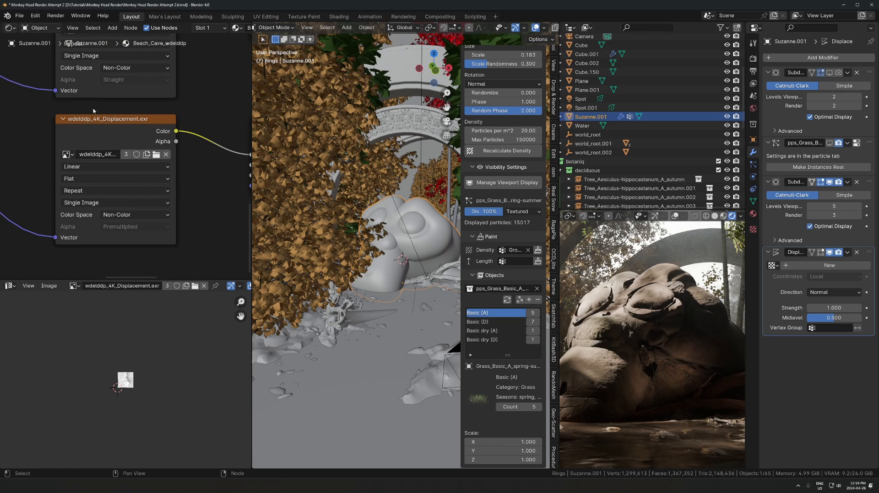
left_click(774, 265)
type("w")
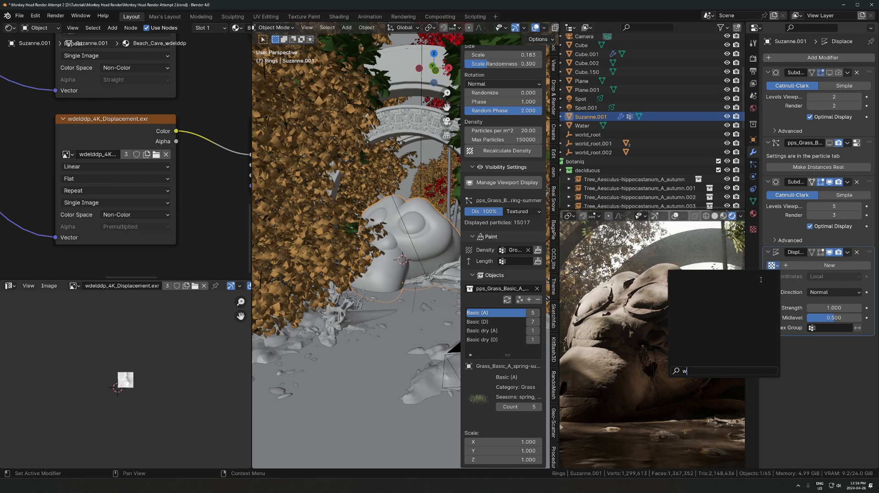
key("Escape")
- Create a new image texture for the Displace modifier and assign wdelddp_4K_AO.jpg as its image
left_click(809, 265)
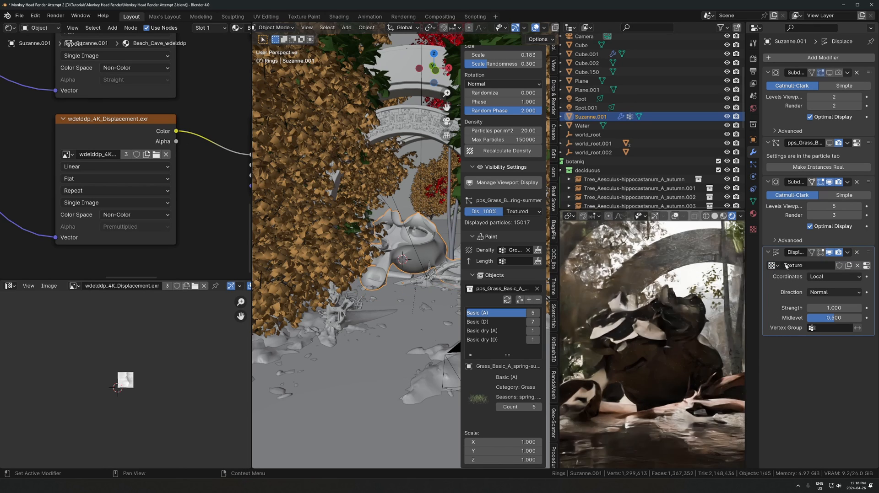
left_click(774, 265)
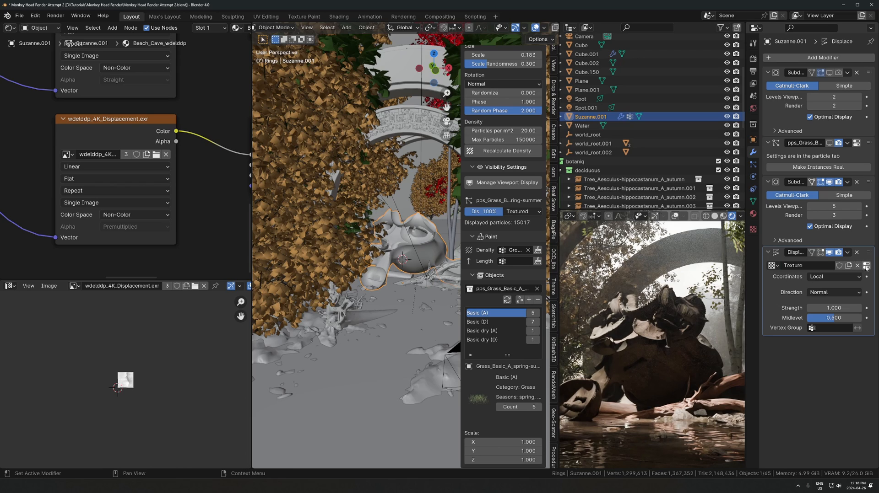
left_click(866, 266)
left_click(772, 220)
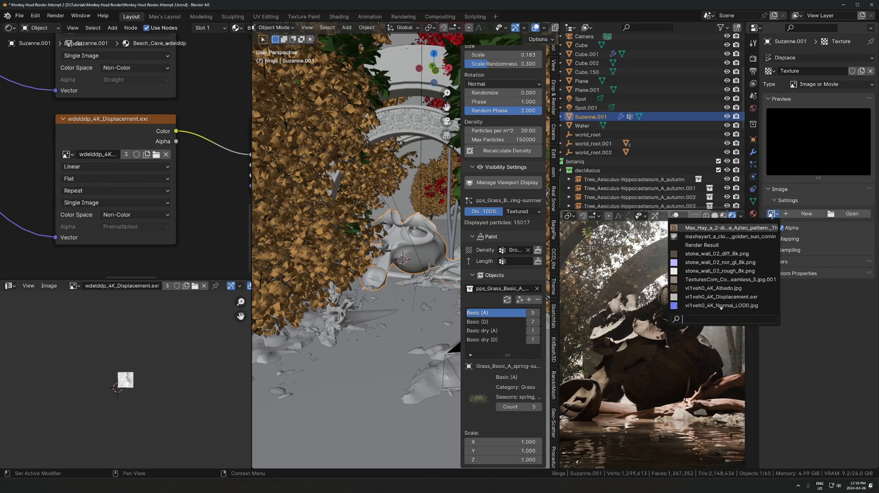
type("wd")
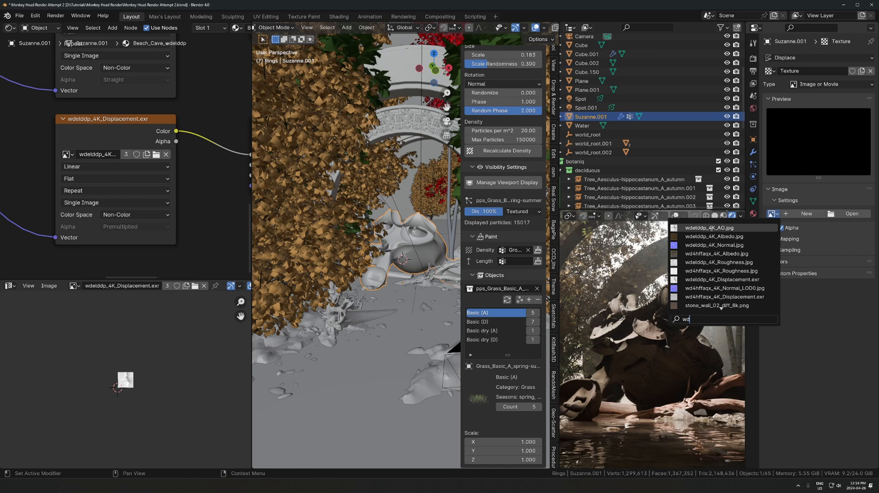
left_click(710, 228)
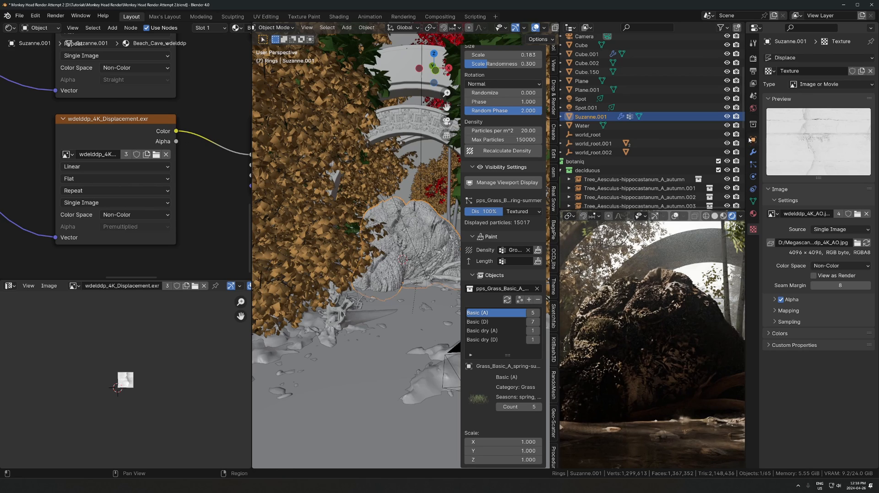
- Set the Displace modifier's coordinates to UV and its strength to 0.01, and save the file
left_click(753, 152)
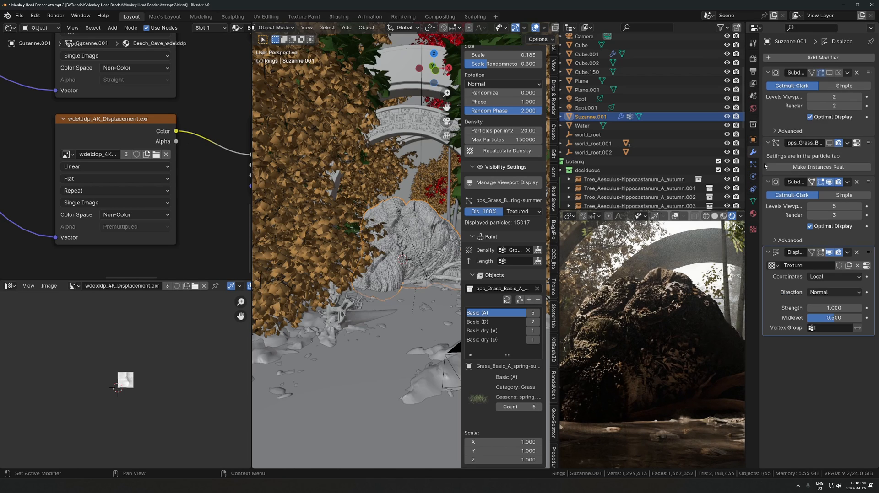
left_click(829, 308)
key("Return")
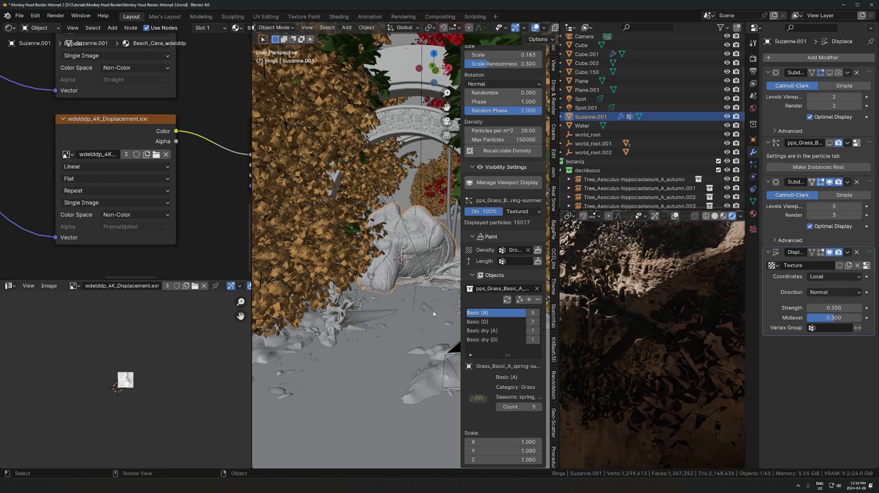
key("BackSpace")
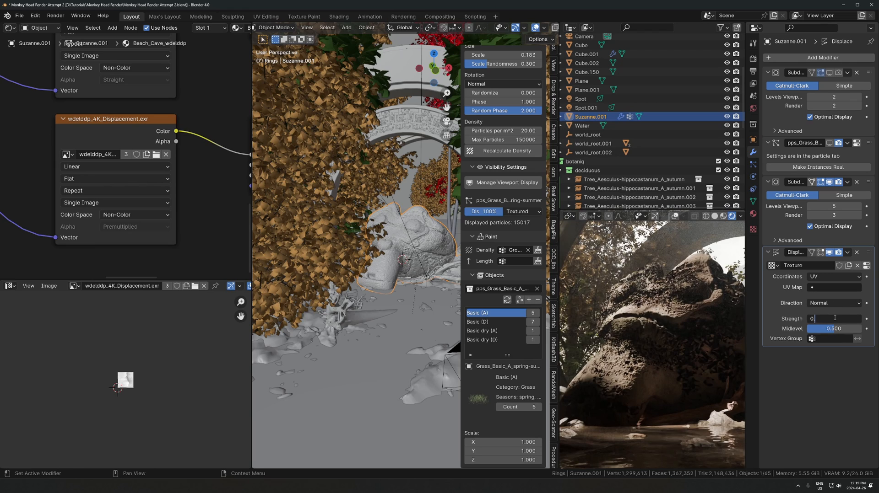
key("Return")
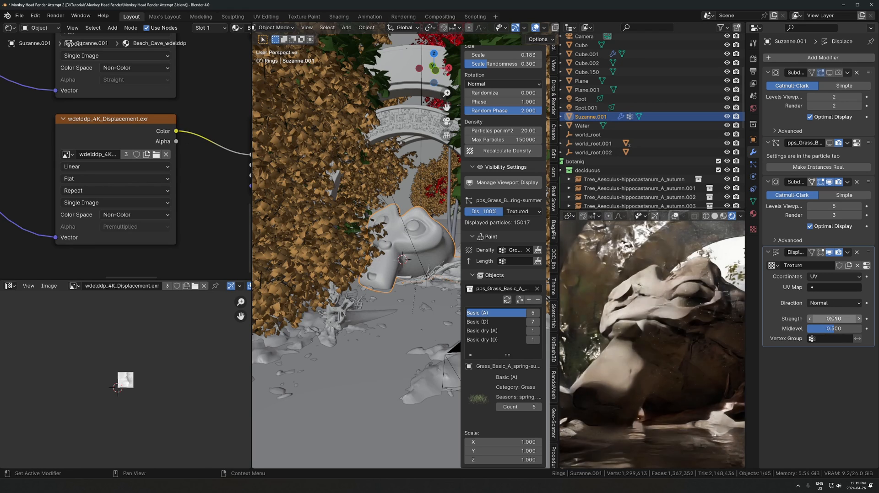
key("ctrl+s")
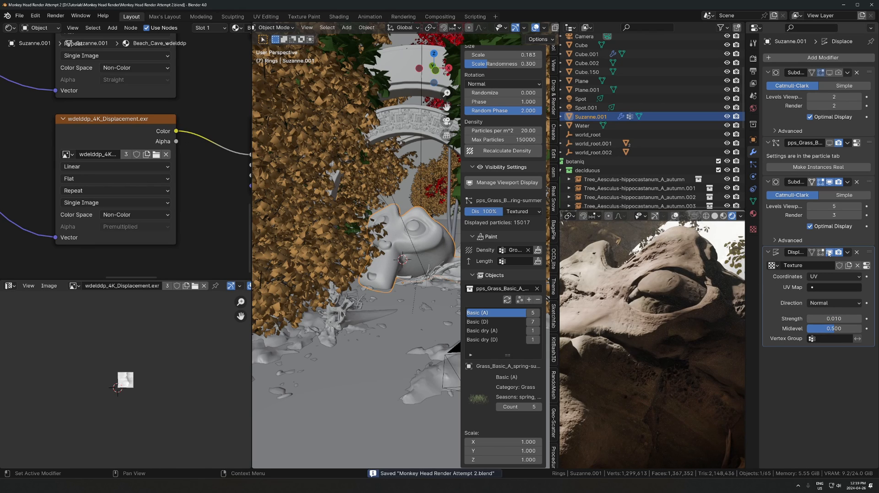
- Turn off the Displace modifier's viewport display and unlink the Displacement input of the head's Material Output node
left_click(830, 253)
scroll(204, 184, "down", 3)
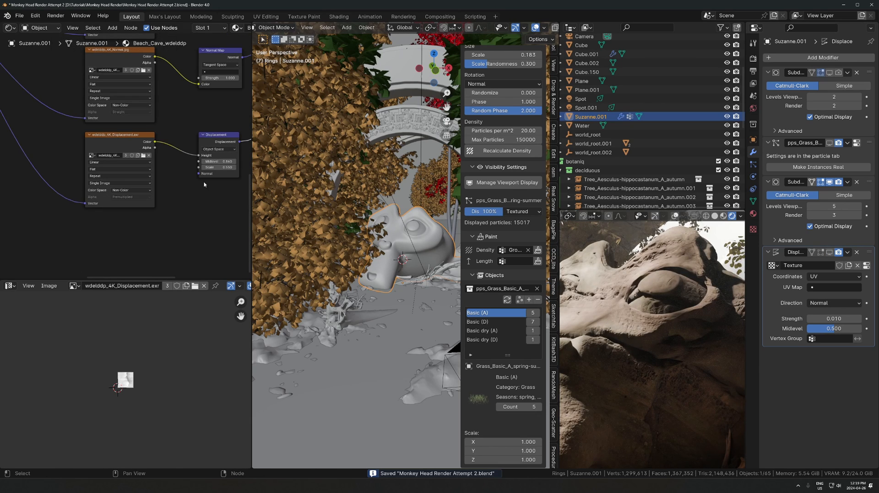
middle_click_drag(203, 184, 129, 154)
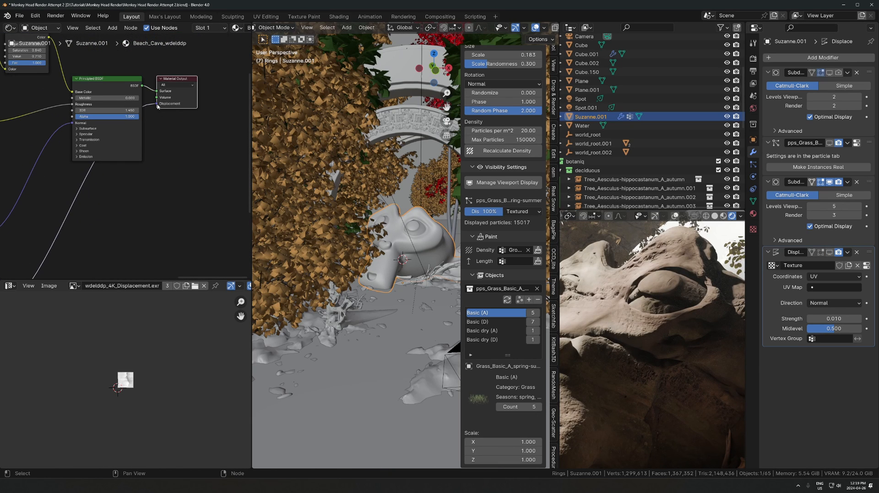
left_click_drag(157, 105, 205, 235)
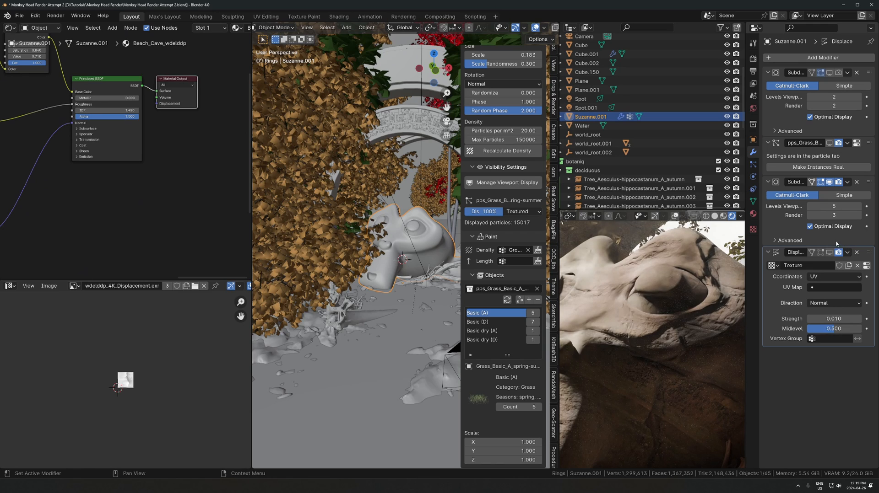
- Turn the Displace modifier's viewport display back on, choose UVMap as its UV map and set its strength to 0.07
left_click(828, 254)
left_click_drag(838, 319, 837, 318)
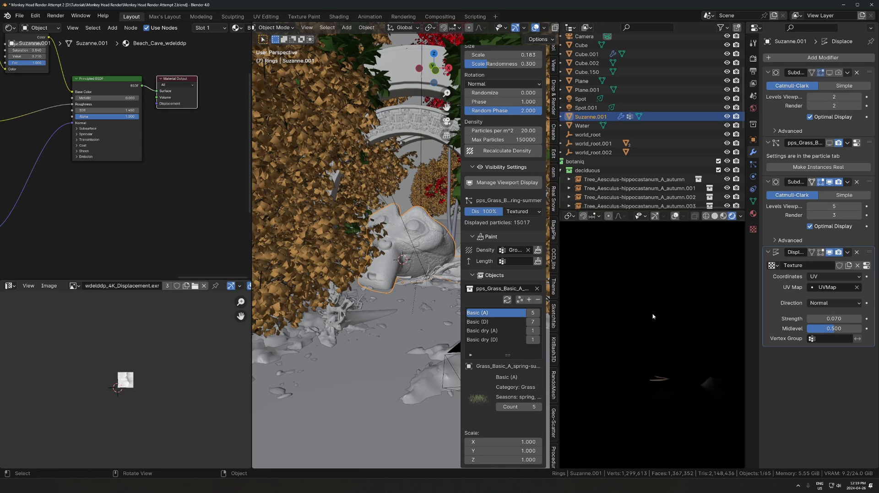
middle_click_drag(651, 315, 674, 326)
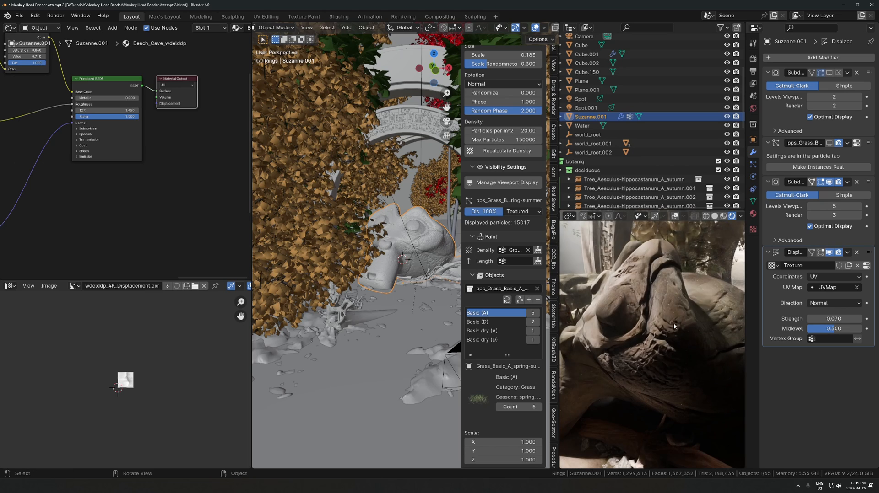
- Relink the Displacement node to the Material Output's Displacement input and inspect the head's surface up close for comparison
middle_click_drag(87, 214, 188, 160)
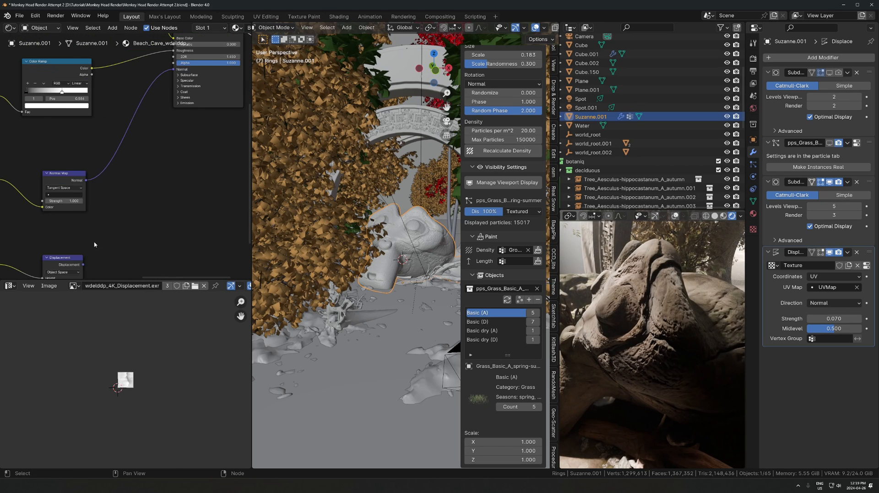
middle_click_drag(22, 272, 88, 229)
left_click(122, 219)
middle_click_drag(166, 227, 140, 230)
scroll(153, 229, "down", 2)
left_click_drag(113, 227, 194, 110)
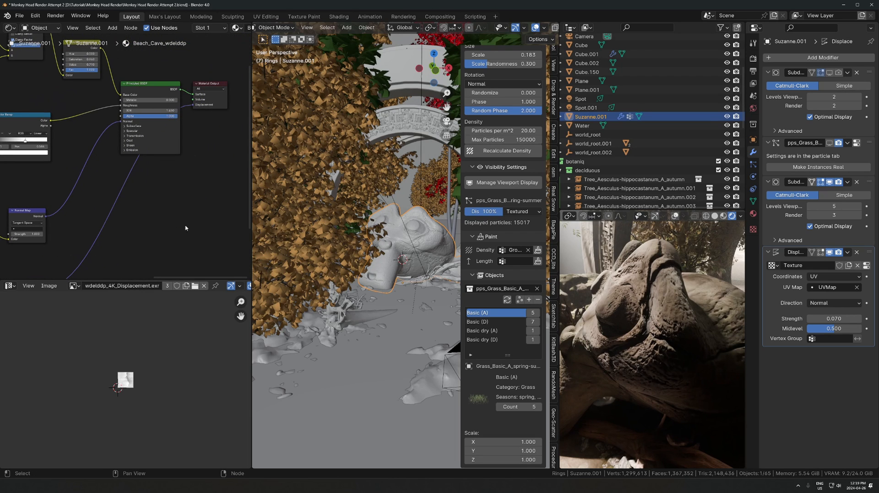
middle_click_drag(67, 274, 142, 218)
middle_click_drag(611, 311, 659, 314)
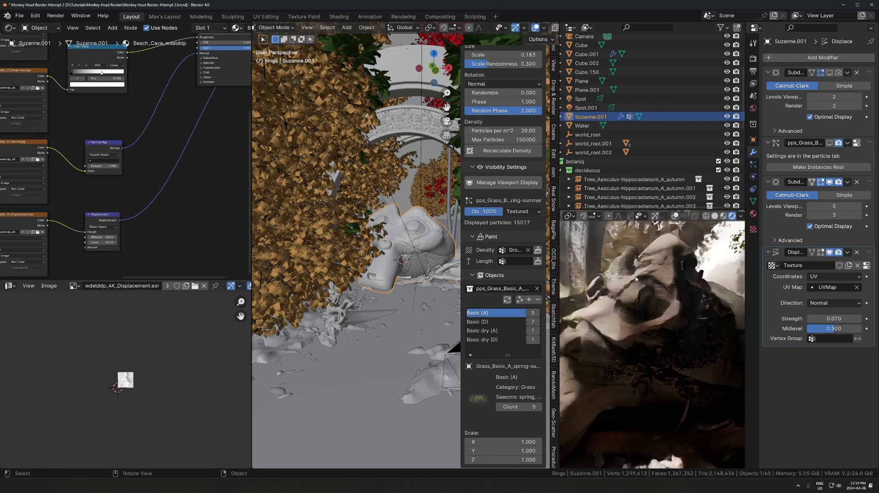
scroll(116, 163, "up", 8)
- Check the Displacement node's midlevel and scale, and unlink the Displacement input from the Material Output again
middle_click_drag(88, 254, 177, 133)
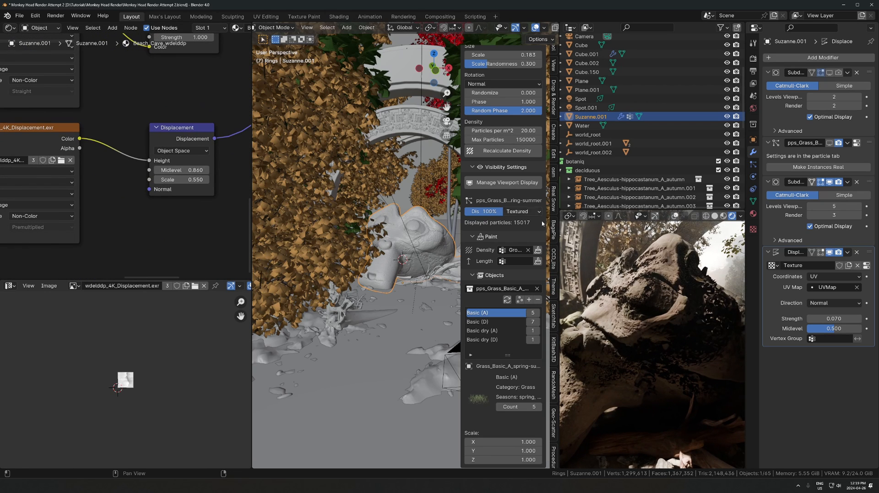
middle_click_drag(231, 152, 128, 202)
middle_click_drag(215, 105, 87, 220)
middle_click_drag(235, 47, 207, 102)
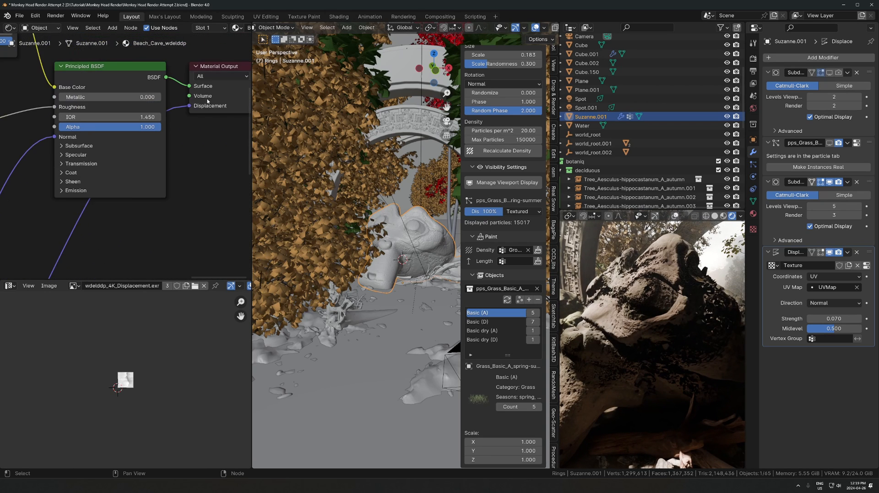
left_click_drag(191, 108, 245, 187)
- Set the Displace modifier's midlevel to 0.55 and its strength to 0.8, and inspect the displaced head
scroll(119, 153, "down", 6)
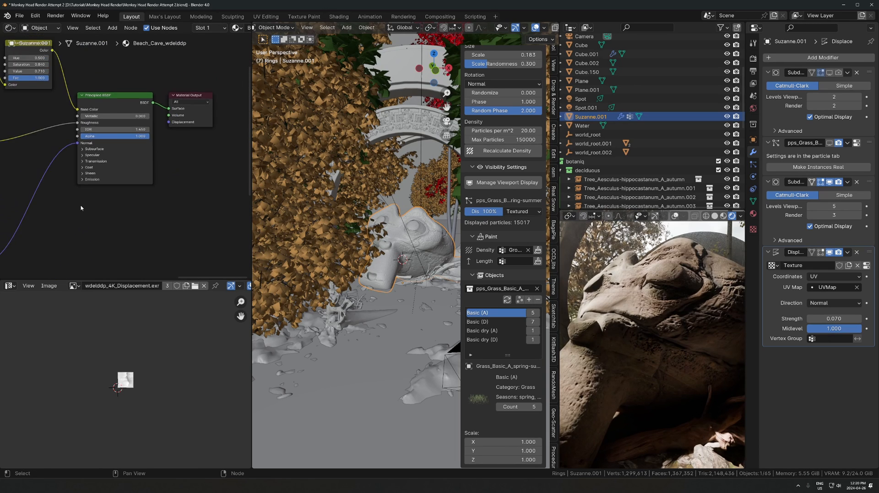
middle_click_drag(69, 206, 205, 89)
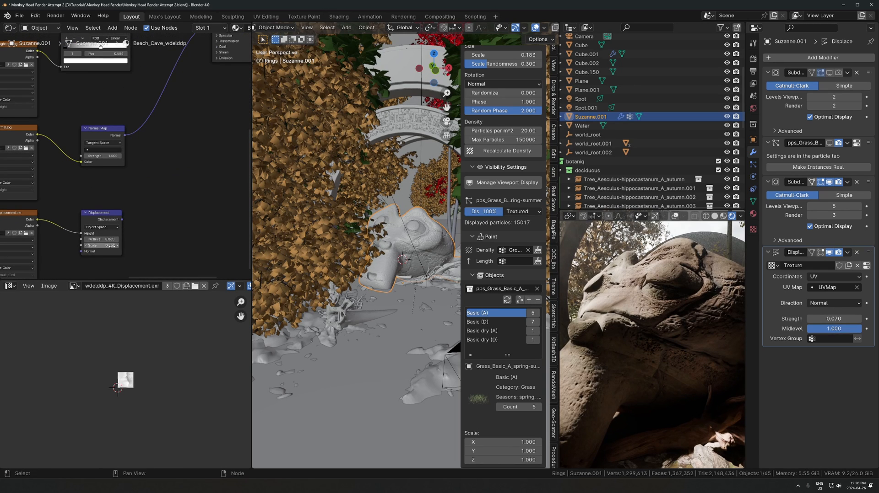
left_click(833, 329)
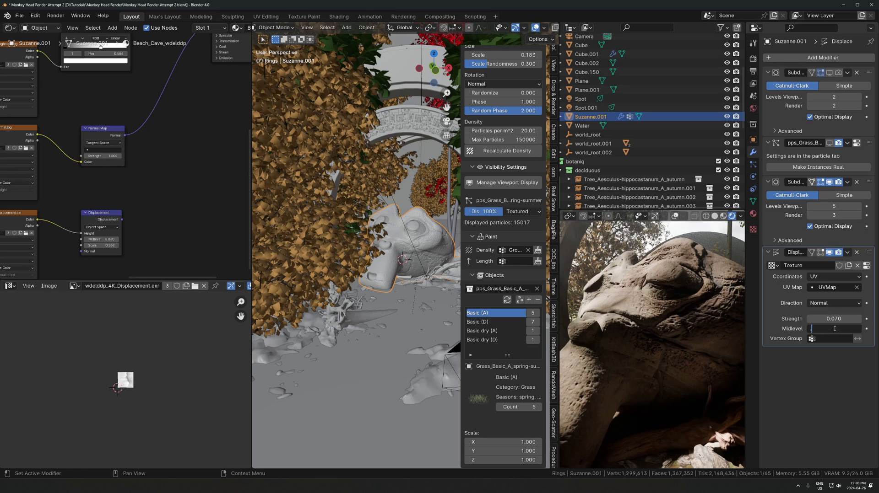
type(".55")
key("Return")
left_click(824, 322)
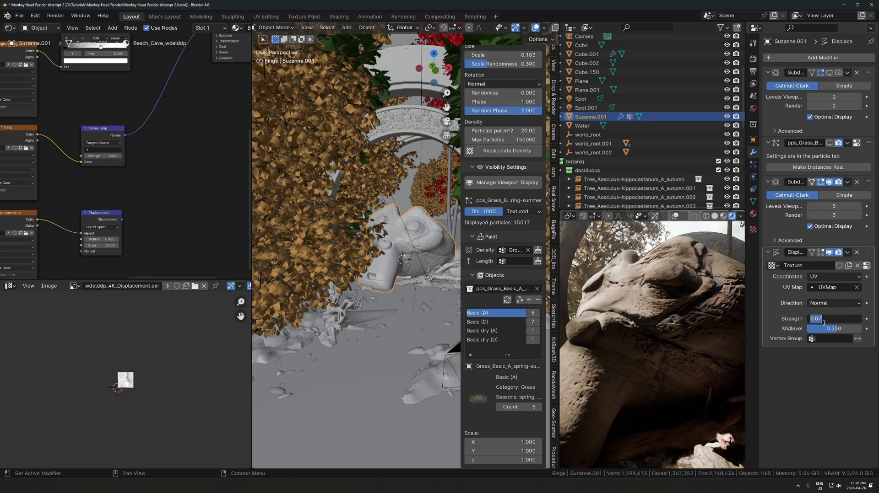
key("Return")
scroll(366, 278, "up", 4)
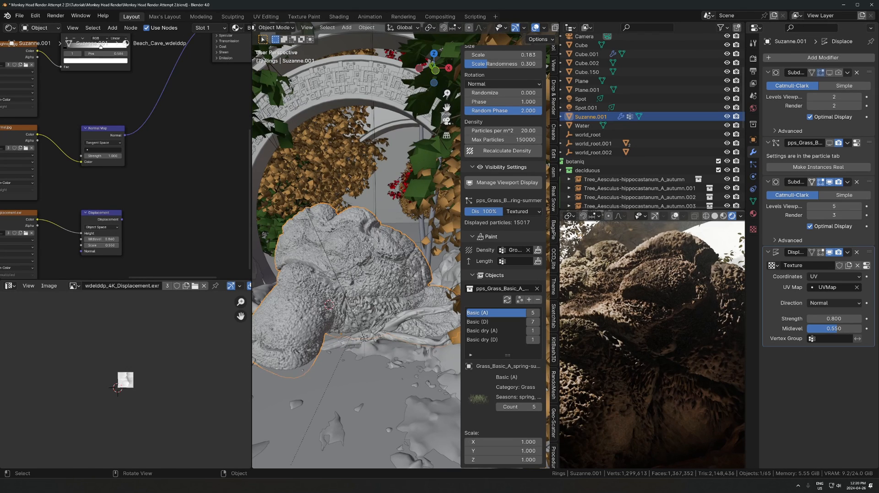
key("Tab")
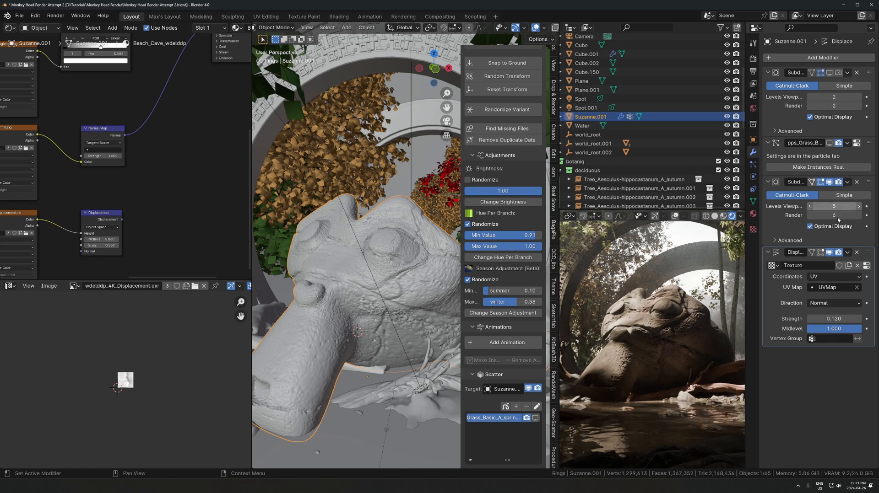
- Move the grass scatter modifier to the end of the head's modifier stack and turn its viewport display back on
left_click_drag(868, 257, 854, 238)
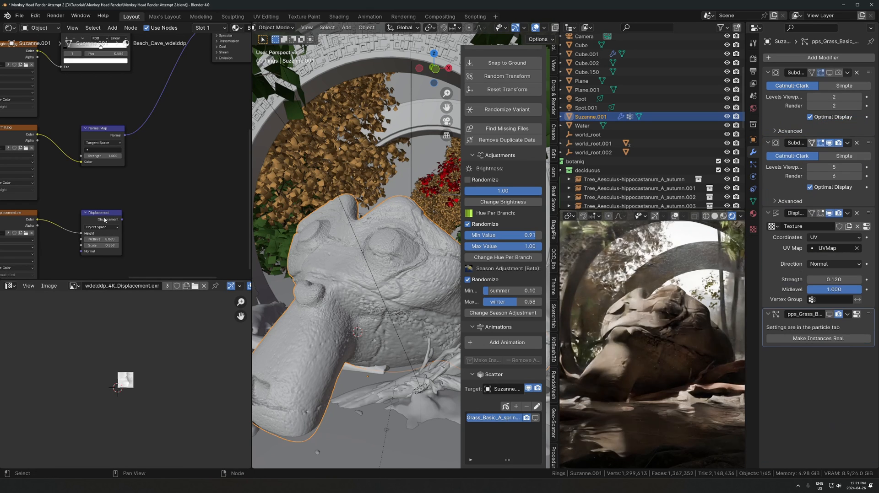
left_click(830, 315)
scroll(652, 349, "up", 5)
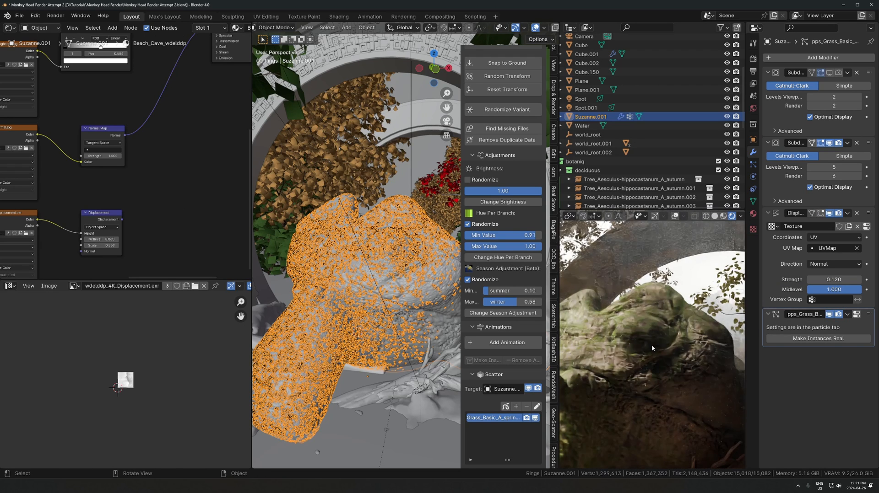
- Set the grass scatter's particle number to 35017 and its scale to 0.216
scroll(489, 338, "down", 6)
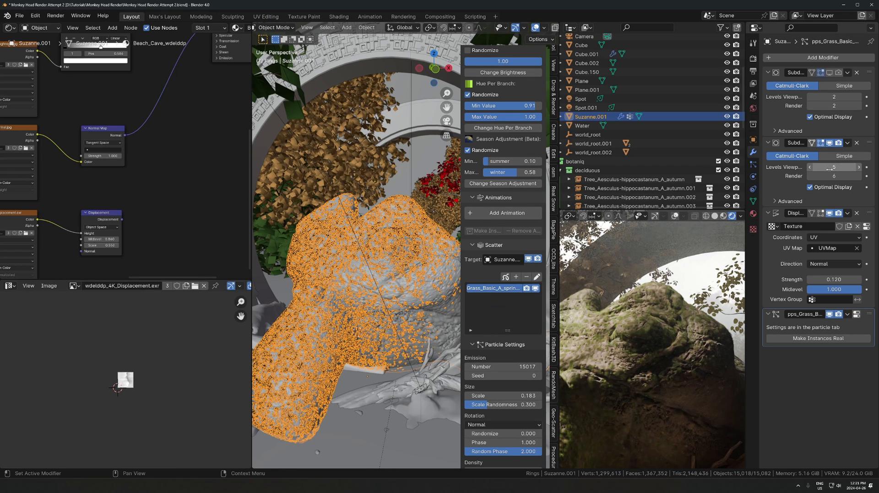
scroll(482, 328, "down", 2)
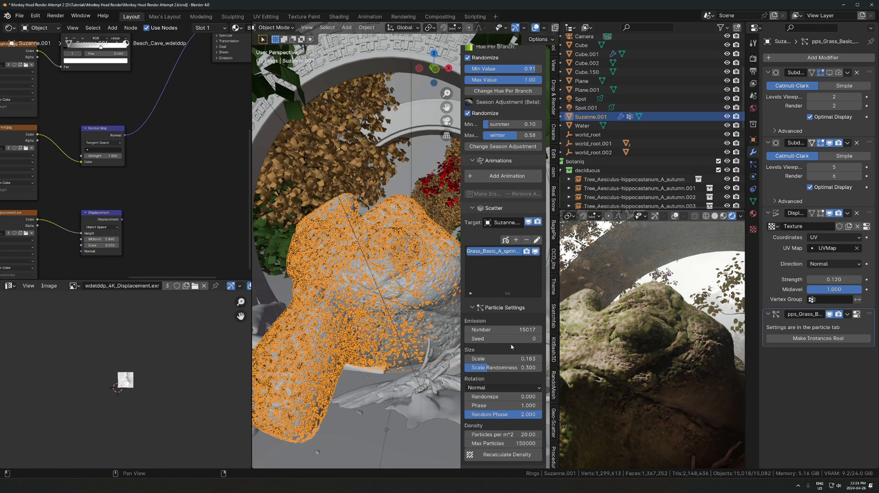
double_click(482, 328)
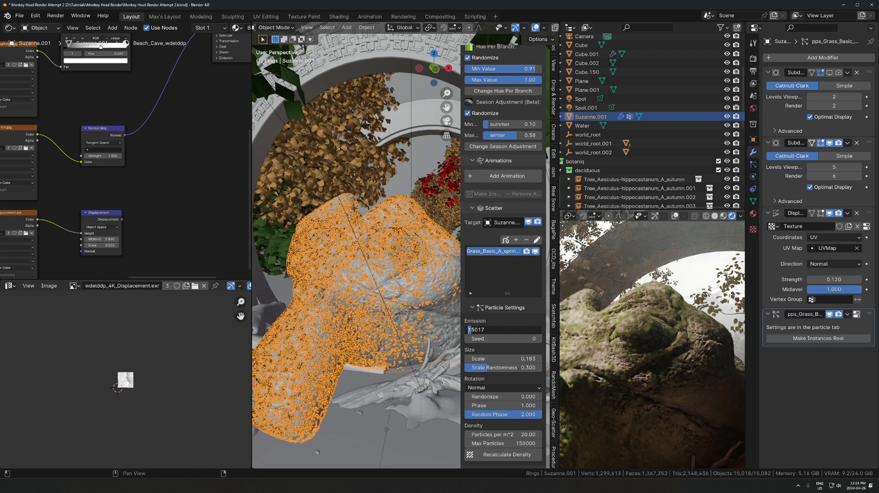
type("3")
key("Return")
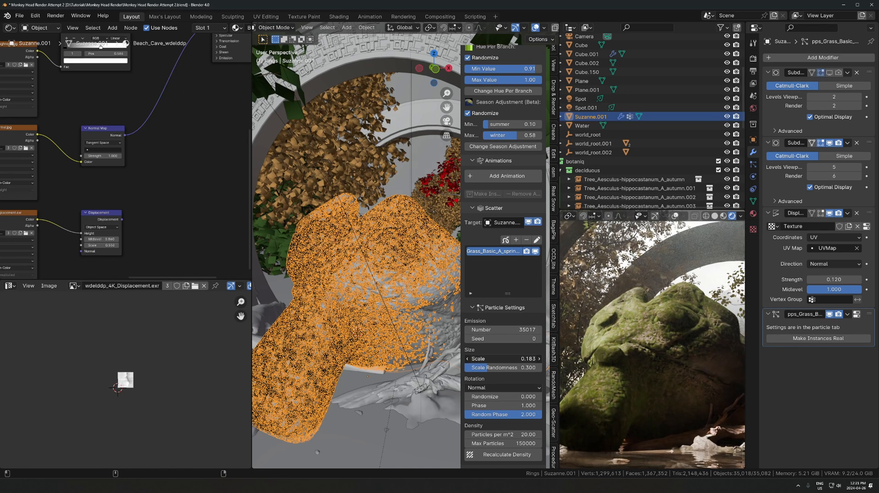
left_click_drag(503, 359, 518, 358)
left_click(489, 329)
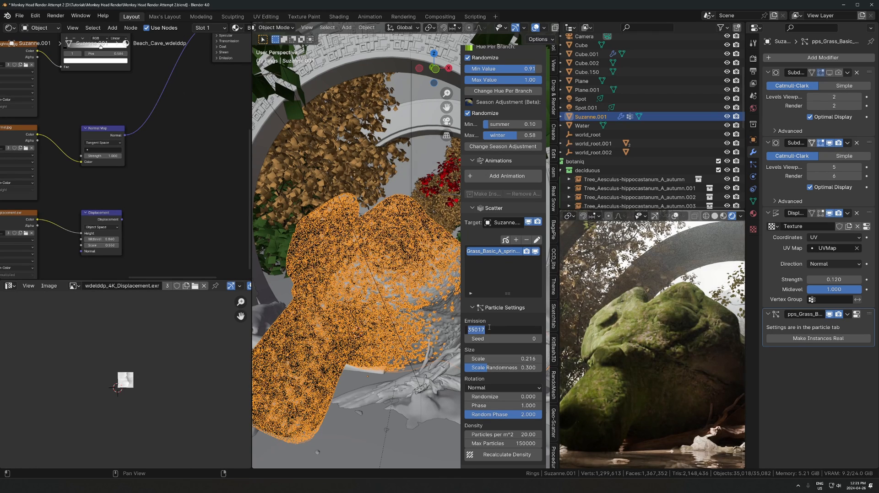
key("Return")
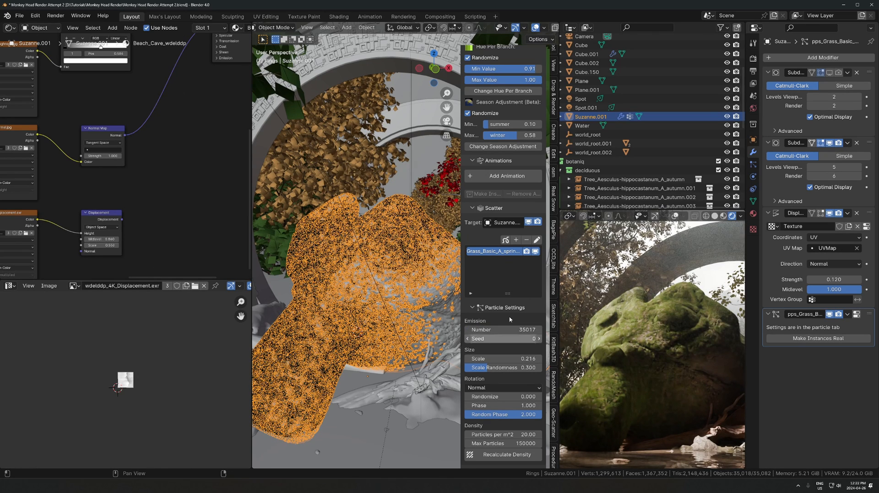
- Set the grass scatter's viewport display type to Bounds
scroll(506, 366, "down", 10)
left_click(517, 293)
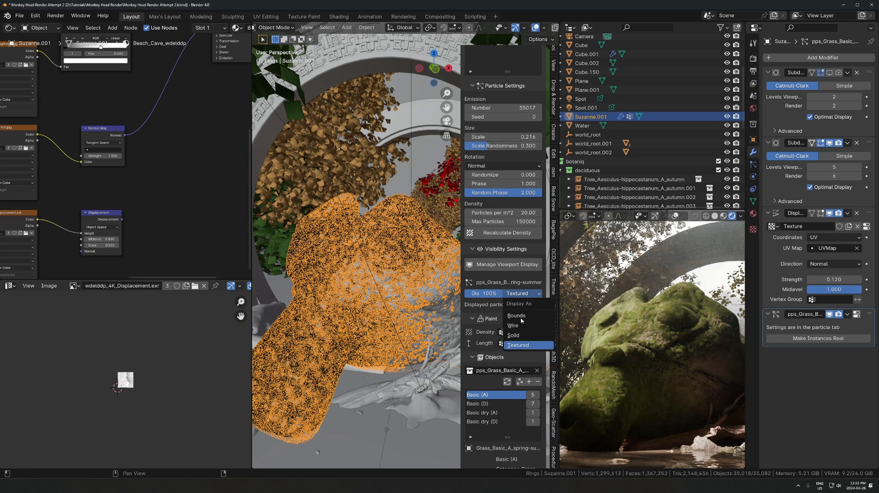
left_click(504, 317)
scroll(501, 295, "up", 5)
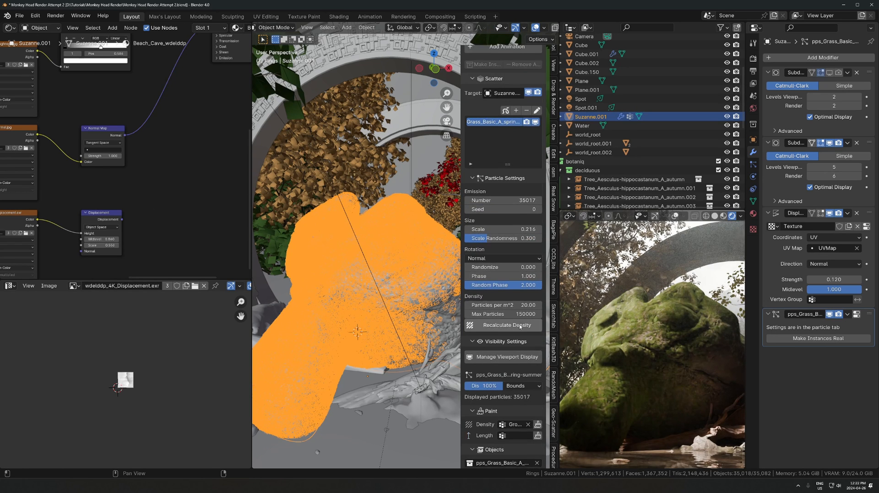
- Set the grass scatter's particle number to 65017 and inspect the grass on the head in the rendered view
left_click(494, 219)
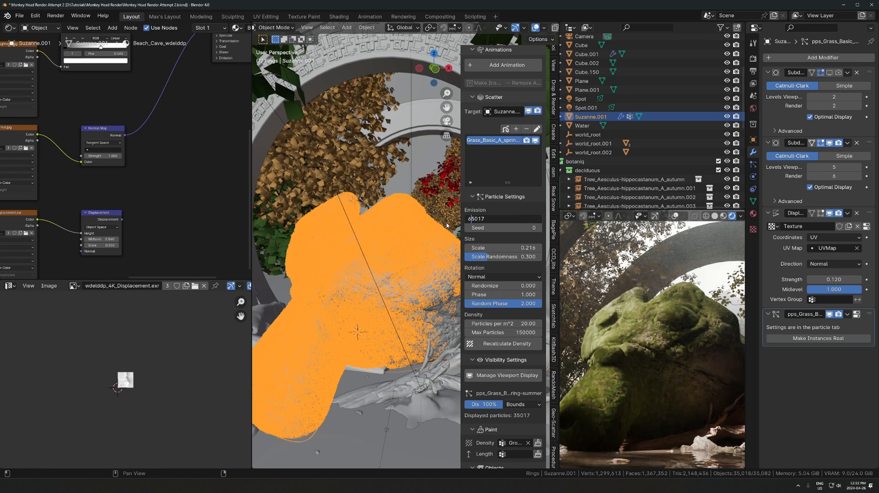
key("Return")
scroll(666, 386, "up", 5)
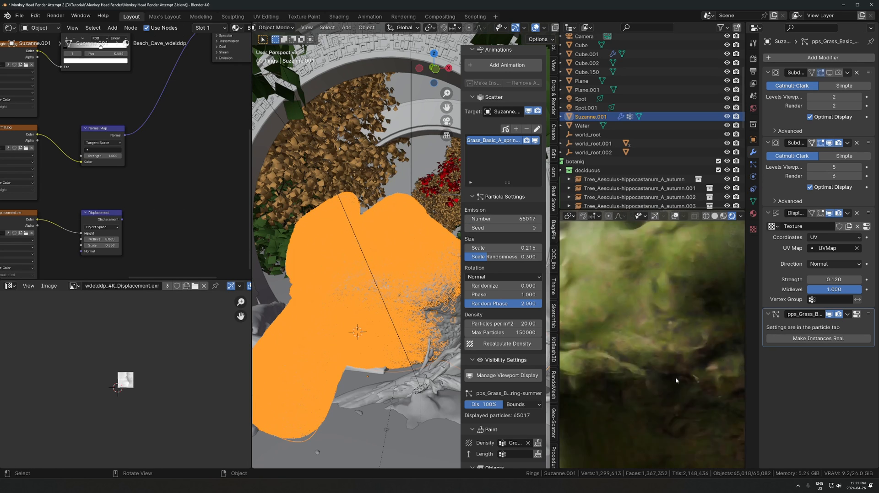
scroll(666, 386, "down", 5)
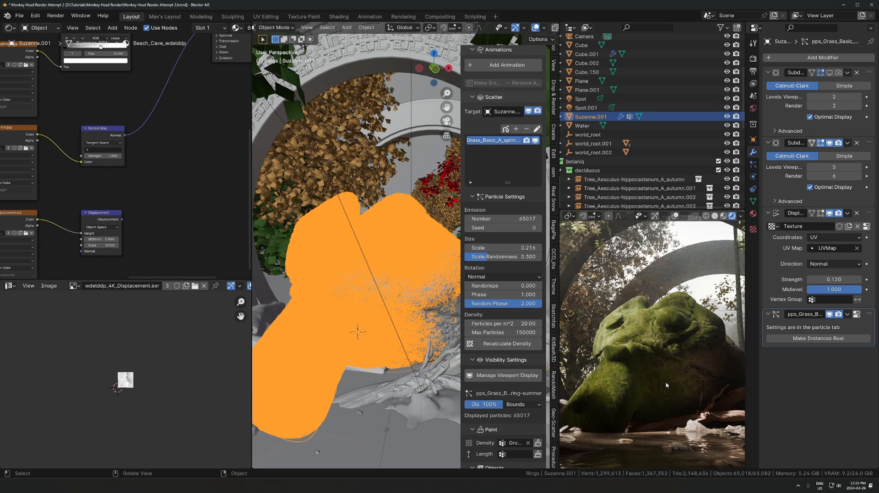
scroll(670, 384, "down", 3)
scroll(686, 328, "down", 2)
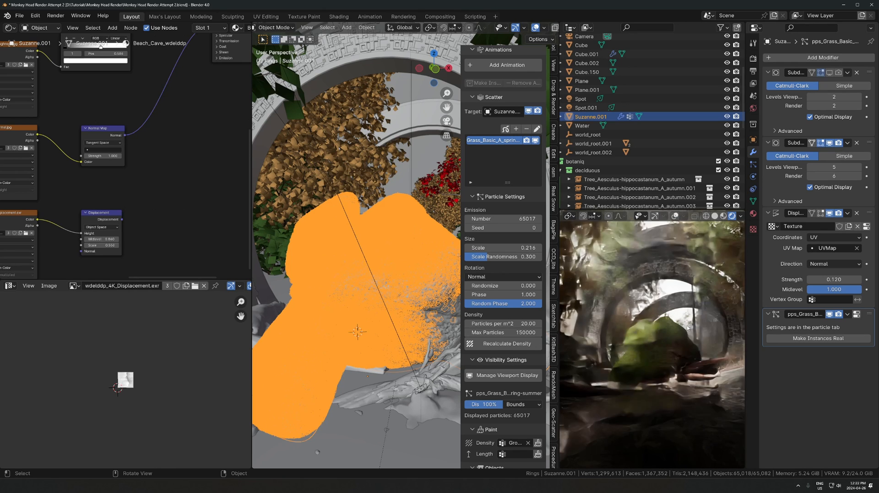
scroll(659, 325, "up", 2)
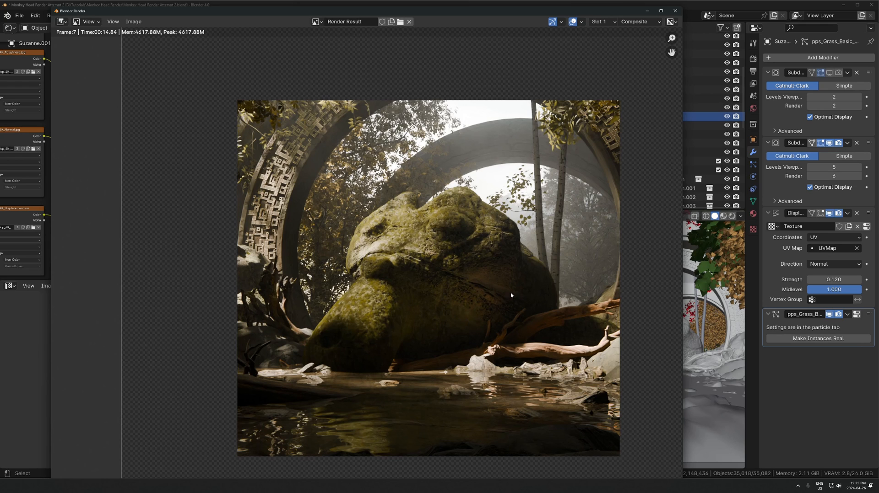
- Examine the finished render of the mossy head and return to the main scene window
scroll(511, 295, "down", 2)
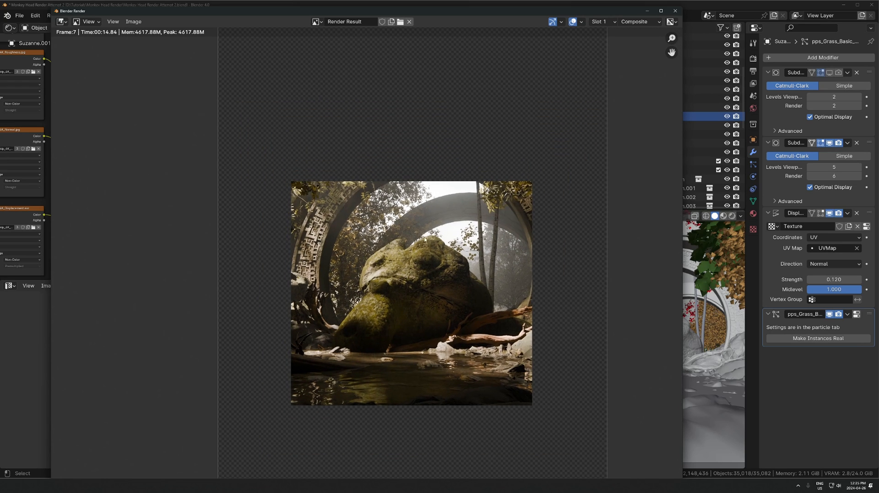
scroll(426, 214, "down", 3)
scroll(405, 237, "up", 4)
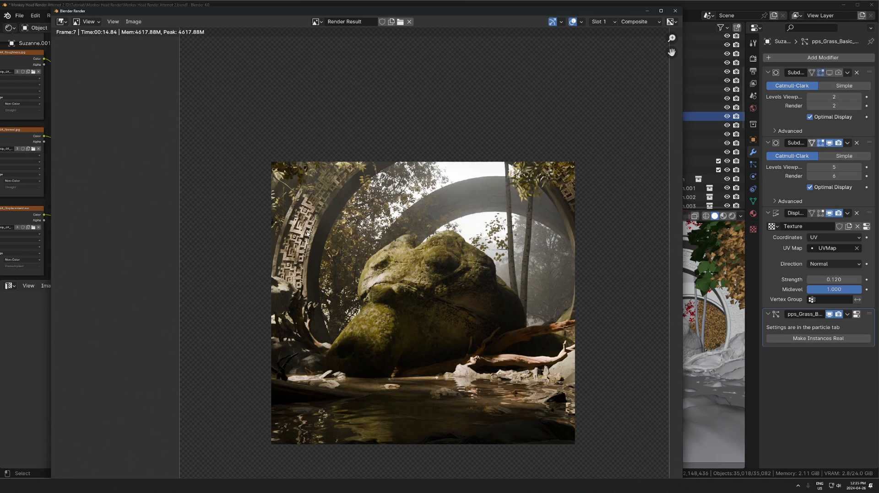
left_click(41, 8)
- Weight paint the lower sides of the head near the driftwood with weight 0 to thin the grass, and return to Object Mode
key("ctrl+Tab")
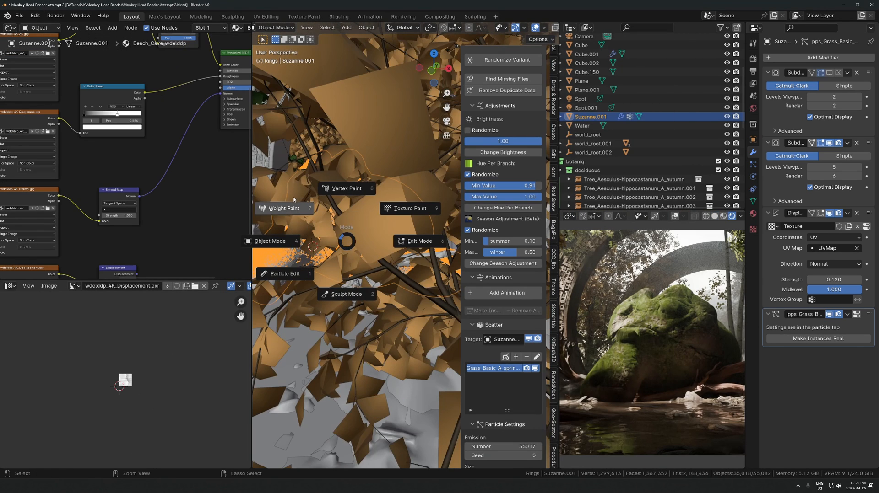
left_click(284, 208)
scroll(345, 220, "up", 2)
mouse_move(345, 220)
middle_mouse_down()
mouse_move(352, 206)
mouse_move(340, 244)
middle_mouse_up()
mouse_move(335, 251)
left_mouse_down()
mouse_move(375, 232)
mouse_move(389, 283)
mouse_move(438, 232)
mouse_move(450, 298)
mouse_move(393, 241)
left_mouse_up()
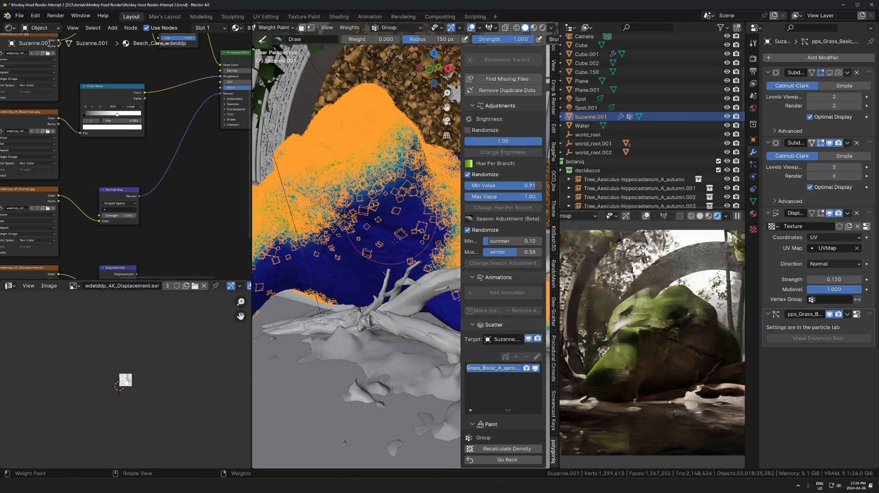
middle_click_drag(394, 241, 370, 264)
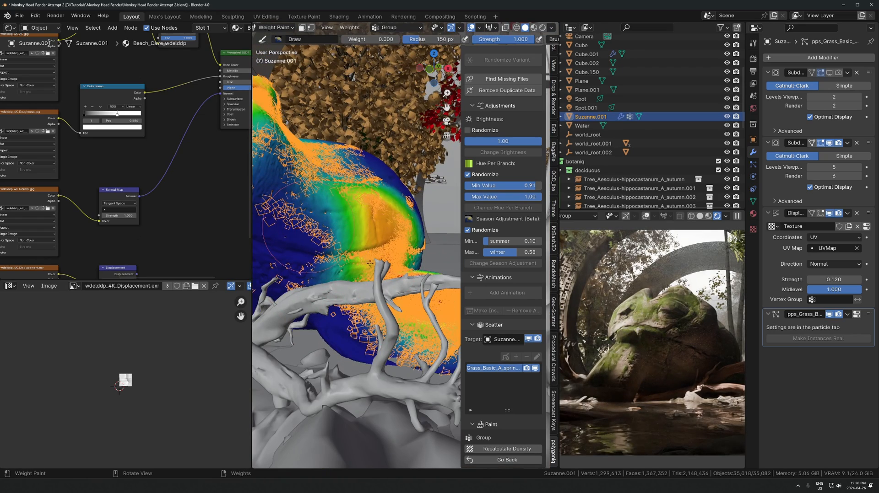
mouse_move(370, 264)
left_mouse_down()
mouse_move(329, 213)
mouse_move(306, 252)
left_mouse_up()
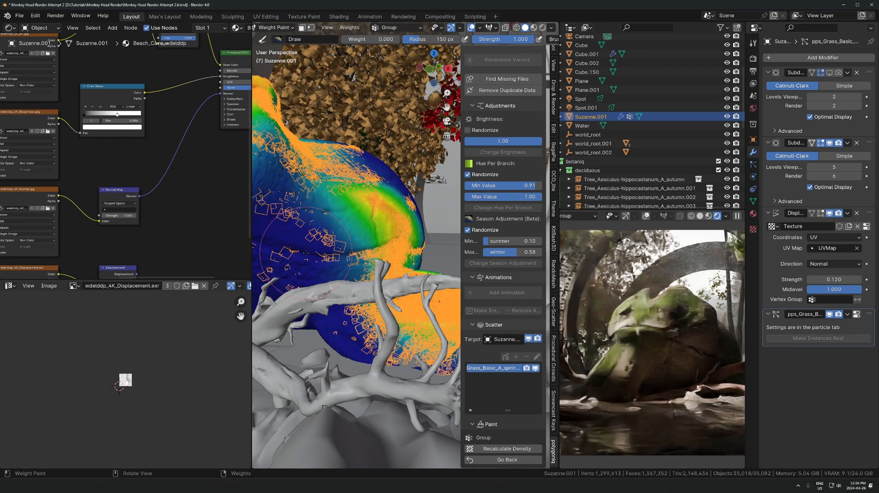
key("ctrl+Tab")
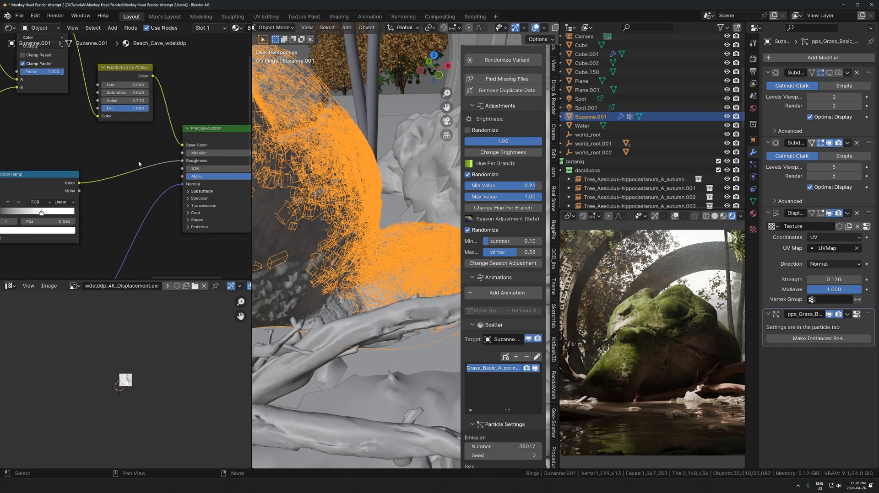
- Insert a Mix Color node between the Hue/Saturation/Value node and the Principled BSDF's Base Color
key("shift+a")
type("mixc")
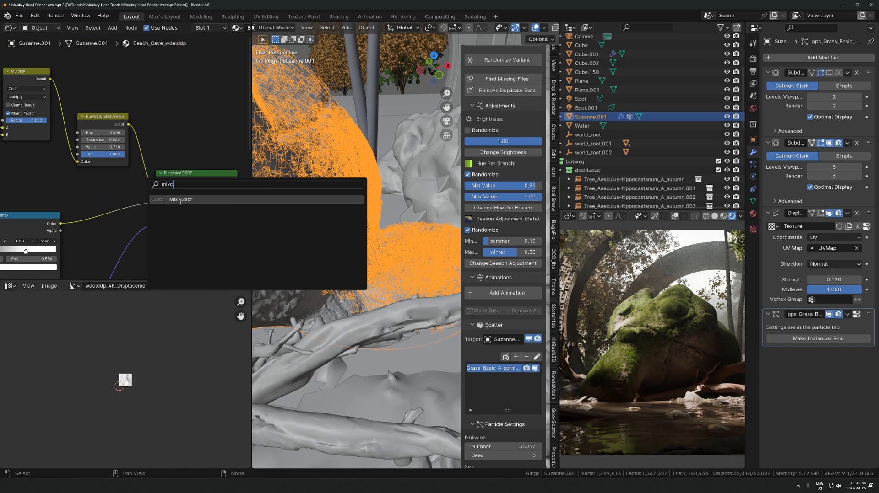
left_click(181, 202)
left_click(124, 95)
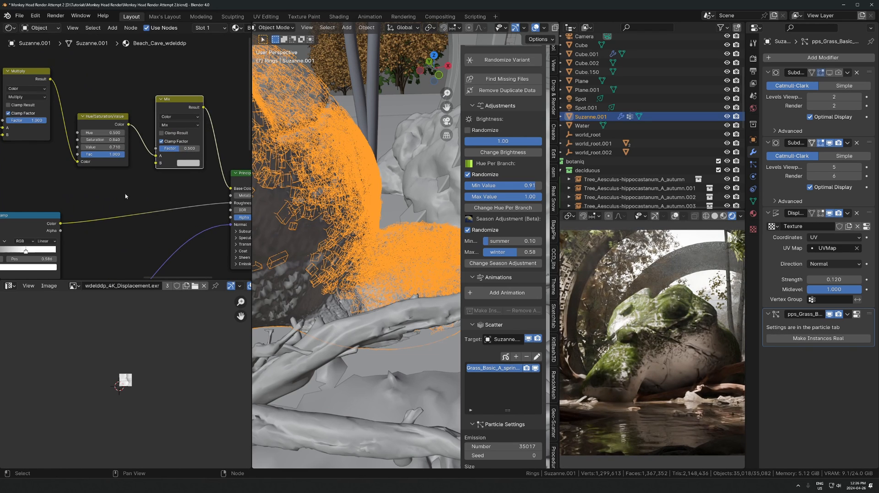
middle_click_drag(125, 196, 141, 232)
- Switch to Quixel Bridge, search the purchased assets for Moss, and open the Temple Mossy Stone Wall surface's file folder
key("alt+Tab")
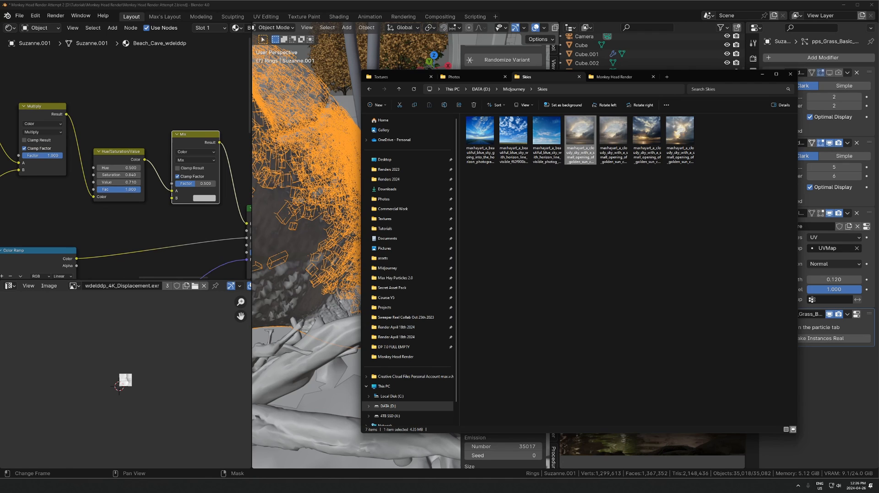
key("alt+Tab")
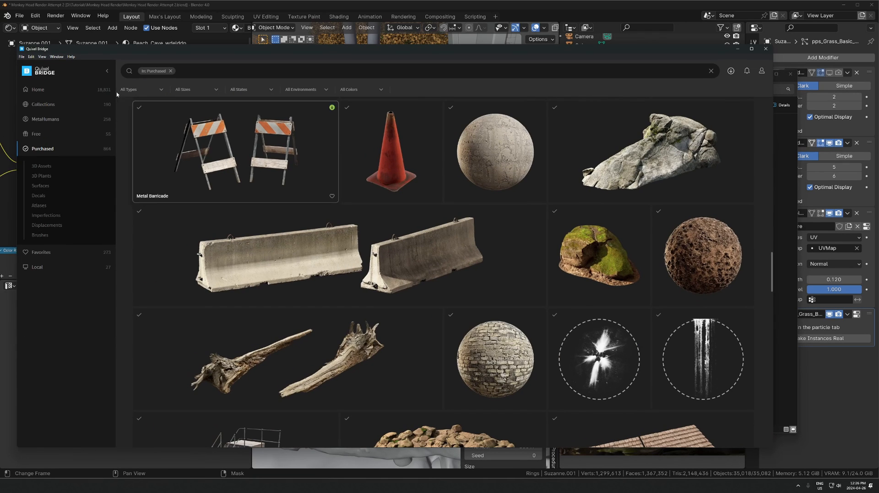
left_click(179, 72)
left_click(169, 101)
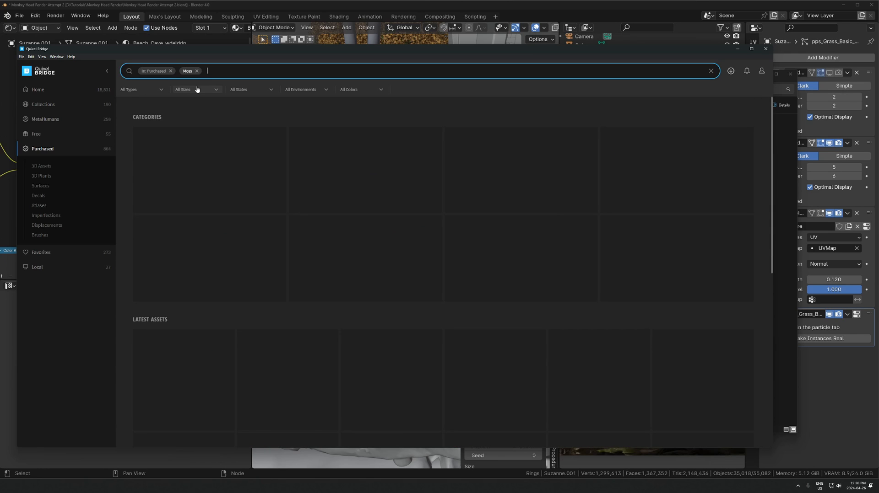
scroll(375, 287, "down", 1)
left_click(594, 265)
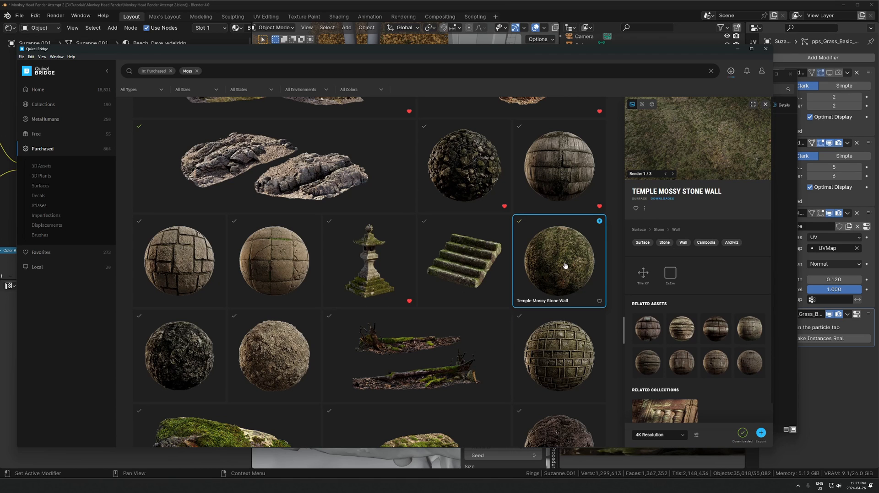
left_click(737, 49)
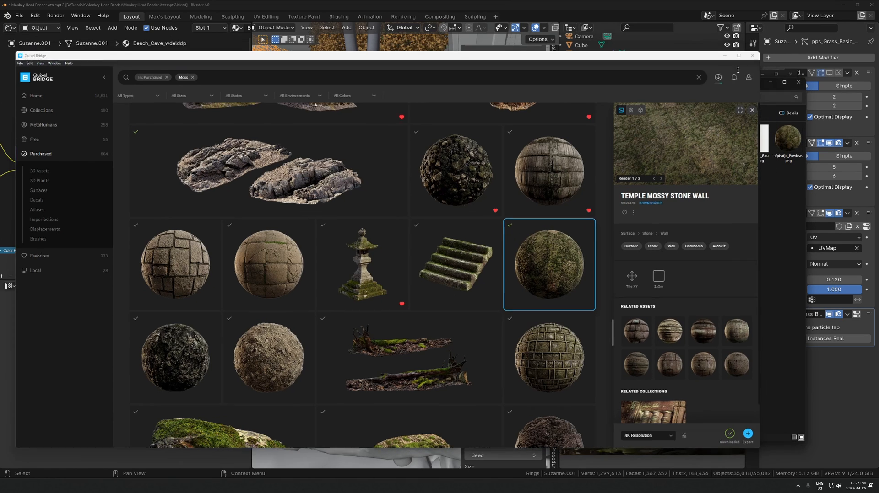
left_click_drag(588, 139, 423, 128)
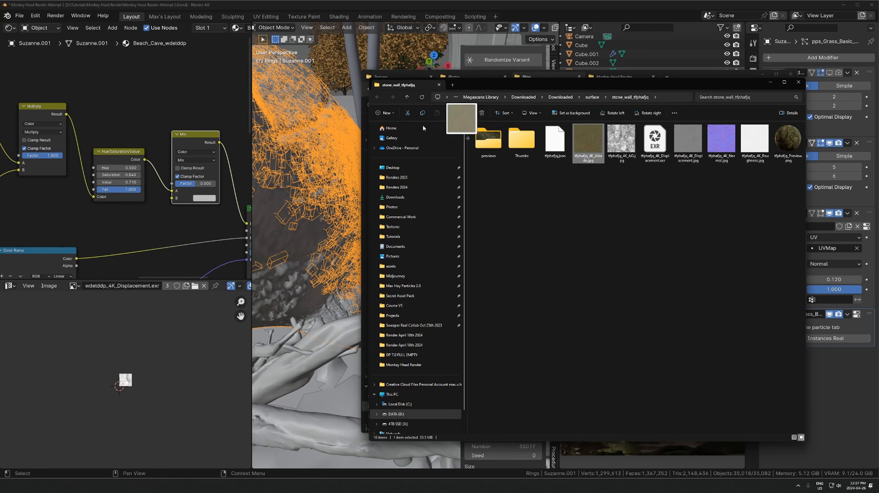
left_click_drag(194, 93, 195, 93)
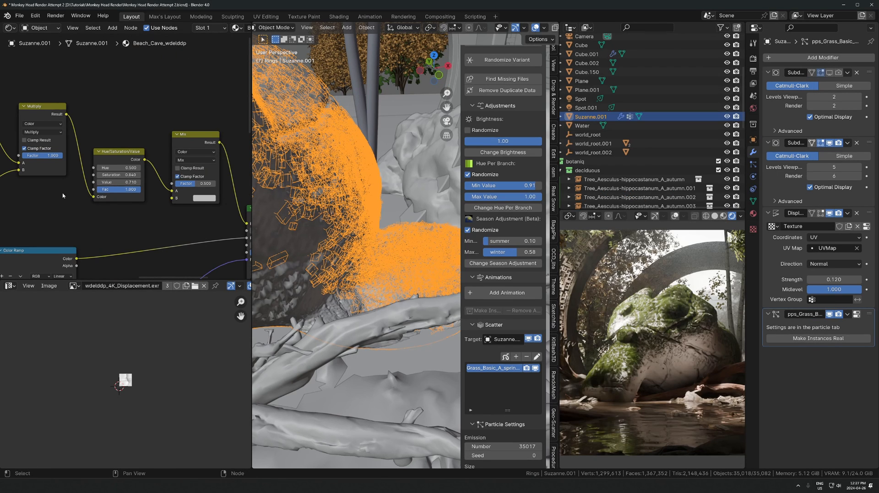
key("shift+a")
type("im")
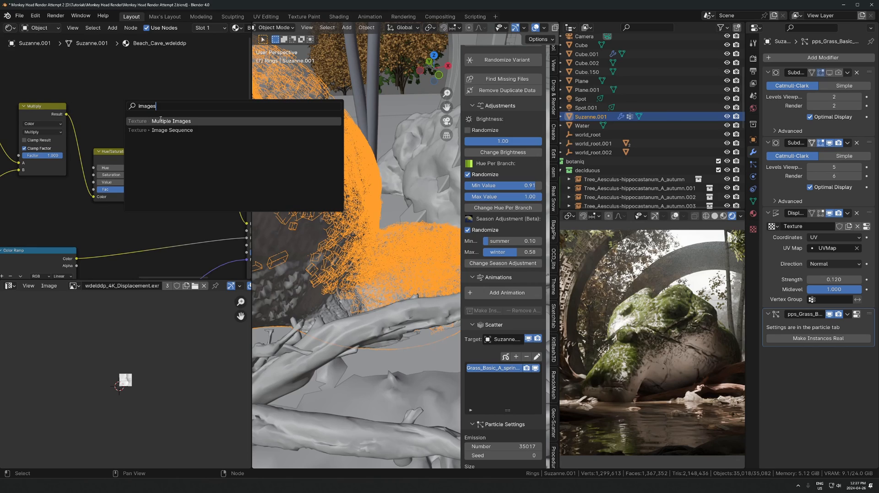
type("ages")
left_click(161, 121)
key("Escape")
- Add an Image Texture node to the head's material and load tfphafjq_4K_Albedo.jpg from the stone_wall_tfphafjq folder
key("shift+a")
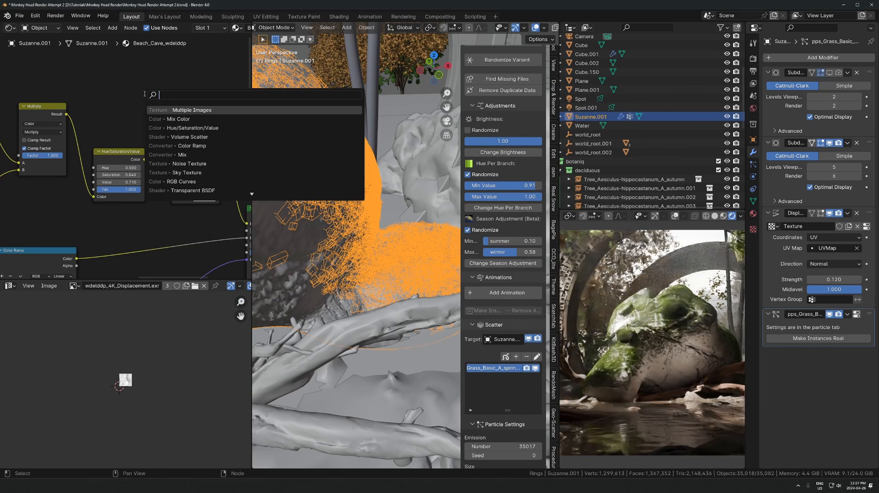
type("image")
key("Return")
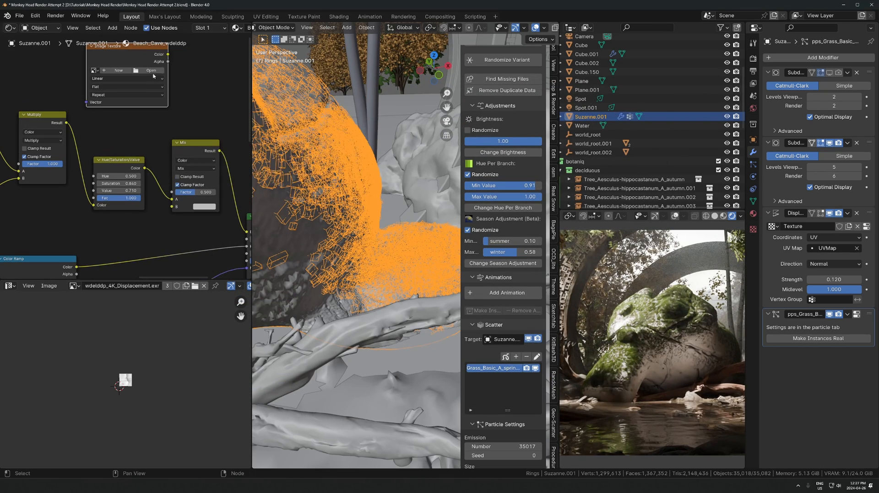
left_click(151, 70)
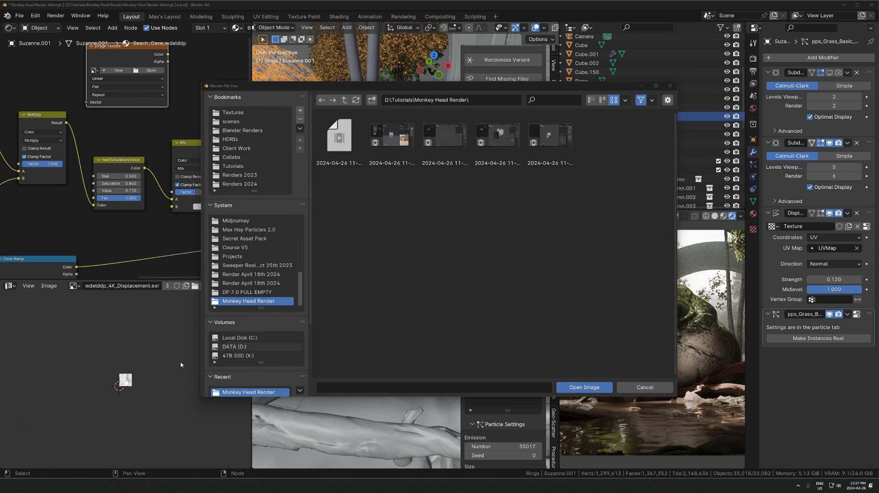
key("alt+Tab")
left_click_drag(589, 146, 346, 275)
left_click(362, 297)
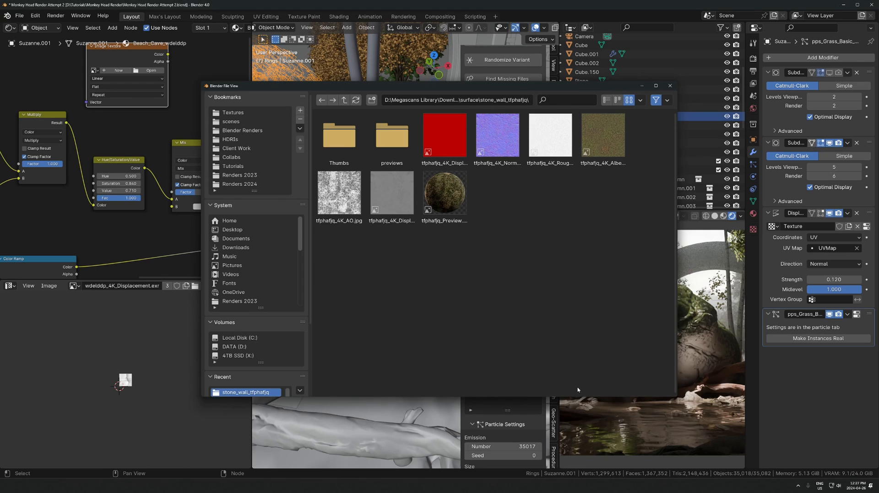
left_click(578, 388)
- Link the mossy albedo's Color to the Mix node's B input, and also to its Factor through a new Color Ramp
scroll(159, 79, "up", 2)
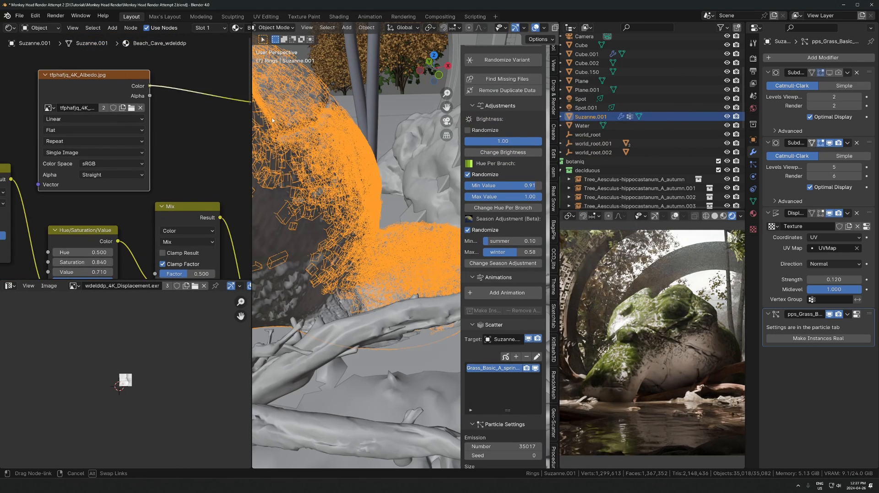
left_click_drag(272, 121, 155, 262)
left_click_drag(145, 48, 96, 37)
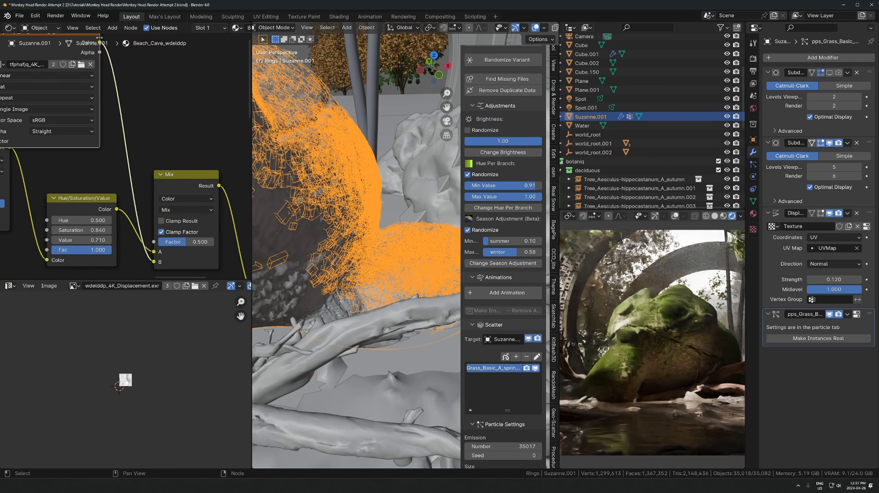
left_click_drag(224, 186, 170, 252)
left_click_drag(156, 213, 159, 136)
type("col")
left_click(192, 161)
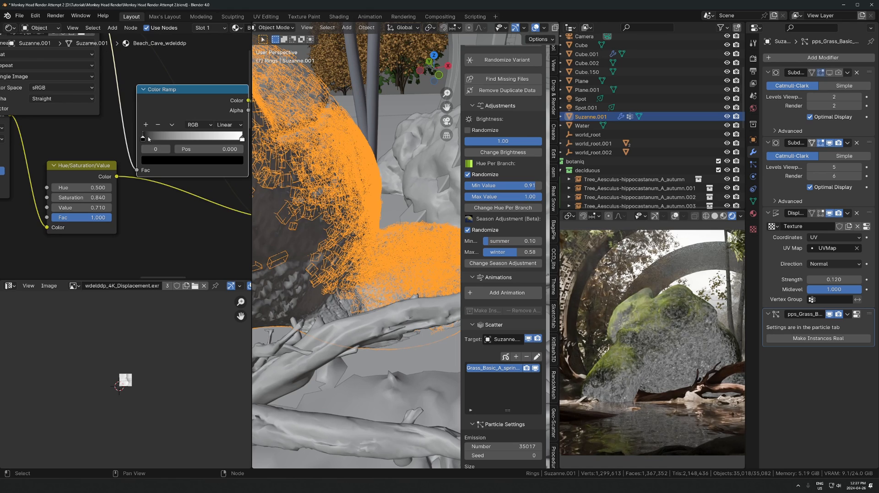
- Move the new Color Ramp's white stop to position 0.130 and darken its color to a grey value of about 0.2
left_click_drag(149, 138, 158, 138)
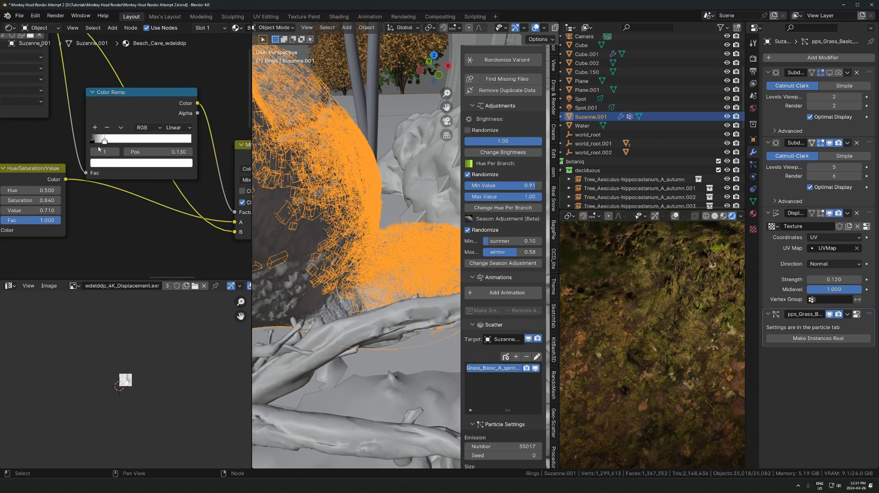
scroll(99, 149, "down", 3)
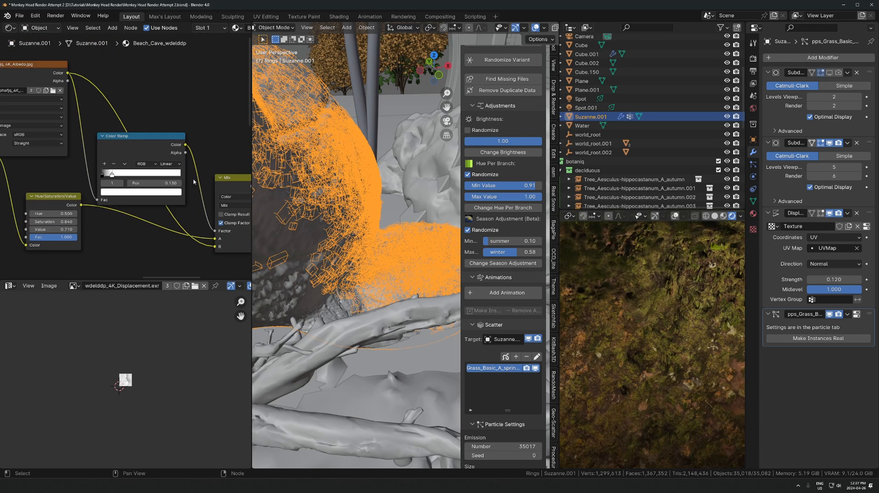
scroll(128, 184, "up", 2)
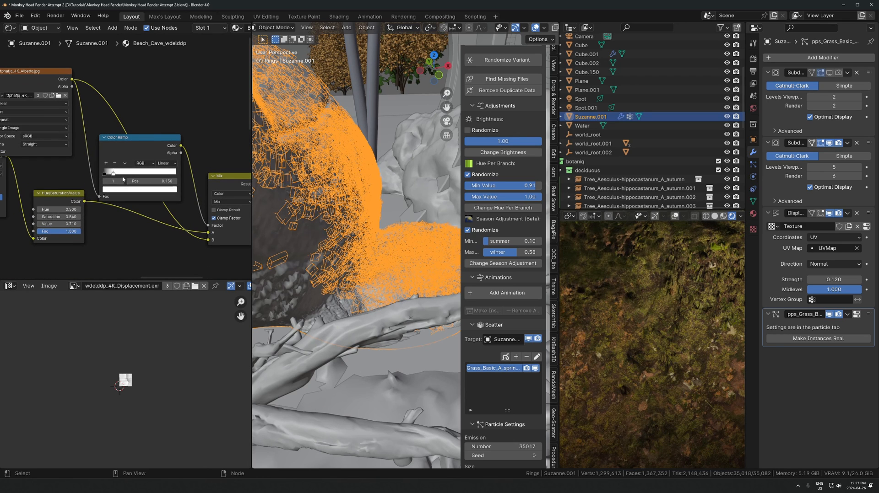
left_click(113, 183)
left_click_drag(171, 103, 171, 112)
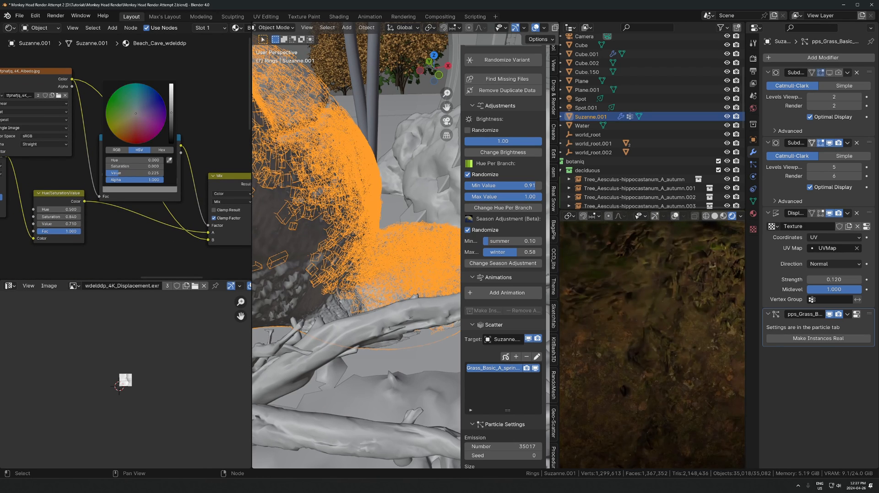
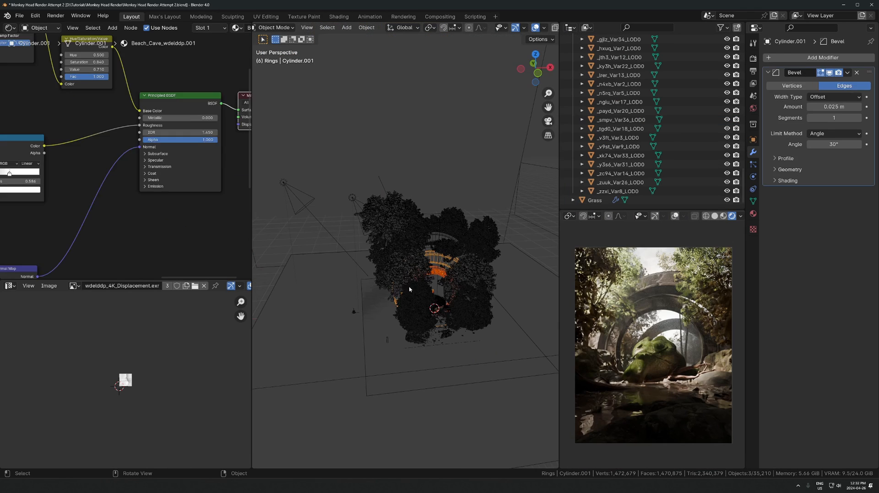
- Make a linked duplicate of an autumn Aesculus tree, offset about -28.7 m in X and 10.5 m in Y beside the tree cluster
left_click(463, 321)
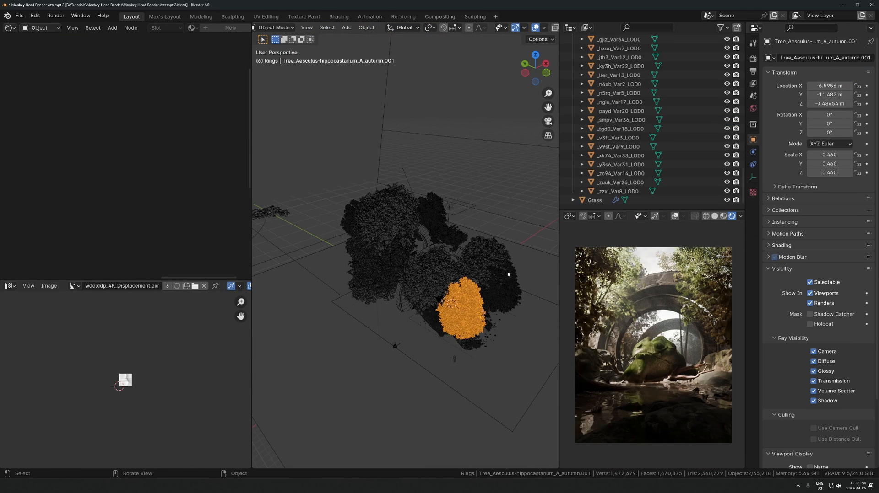
middle_click_drag(509, 274, 485, 283)
key("alt+d")
left_click(401, 328)
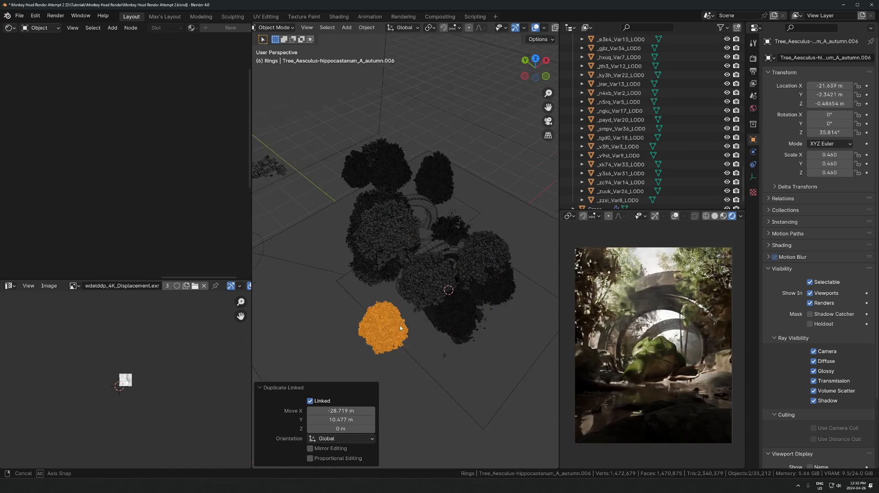
- Raise the duplicated tree about 7 m and shift it horizontally about 14.8 m in X and 12.7 m in Y
key("g")
middle_click_drag(400, 328, 417, 313)
key("z")
left_click(380, 296)
key("g")
key("shift+z")
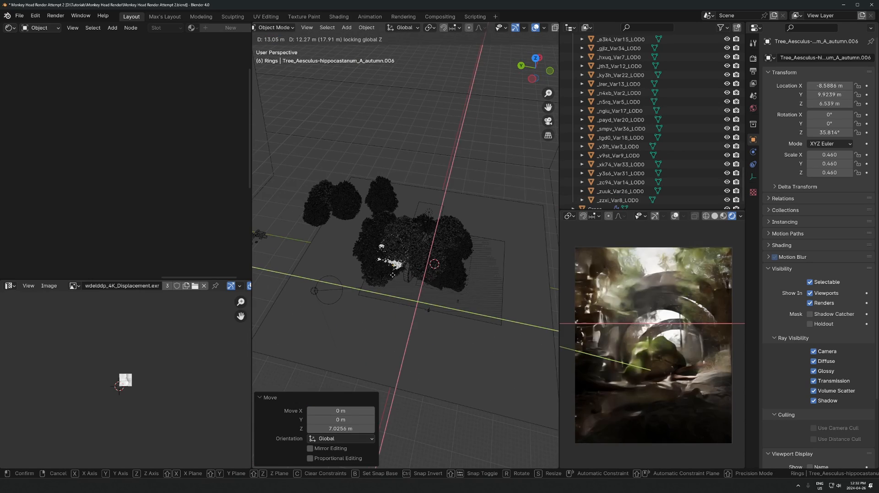
left_click(392, 279)
- From the camera view, lower the duplicated tree to about 1.75 m in Z and shift it horizontally about 4.1 m in X and -9.2 m in Y
key("KP_0")
scroll(380, 229, "down", 4)
key("g")
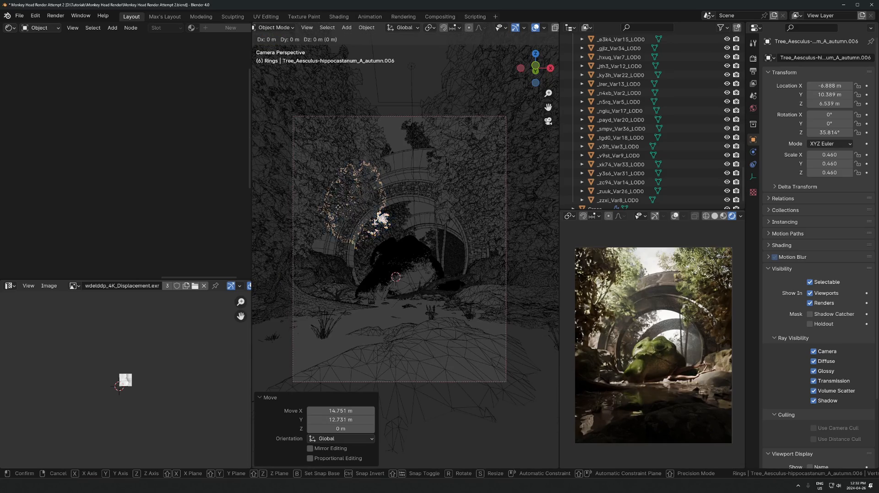
left_click(335, 217)
key("g")
key("shift+z")
left_click(378, 235)
- Make another linked duplicate of the tree, offset horizontally about 29.7 m in X and 6.9 m in Y to the opposite side
middle_click_drag(378, 234, 396, 267)
scroll(396, 267, "down", 5)
key("alt+d")
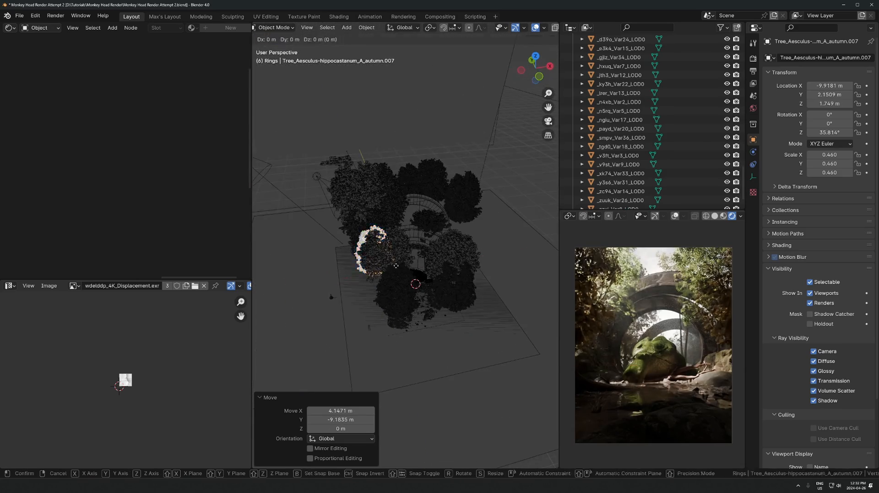
key("shift+z")
left_click(497, 237)
- Enlarge the new tree about 1.78 times and move it about -3.1 m in X and -1.7 m in Z
key("s")
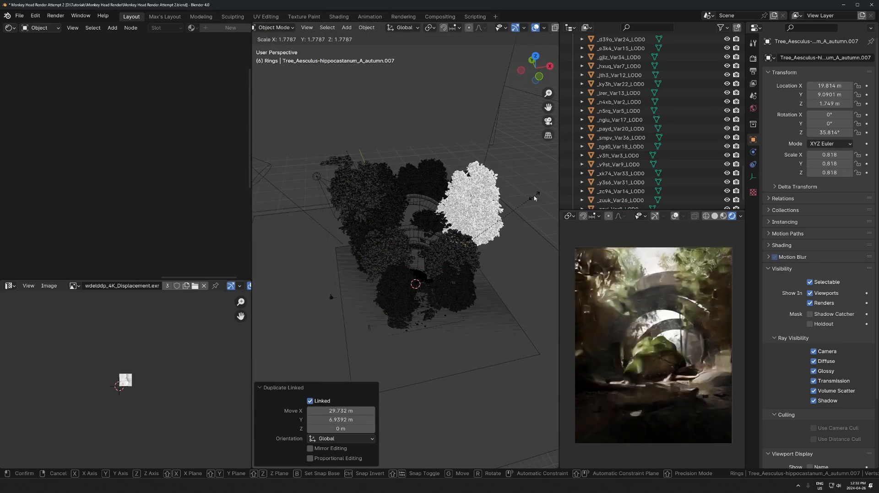
left_click(534, 196)
key("g")
left_click(479, 207)
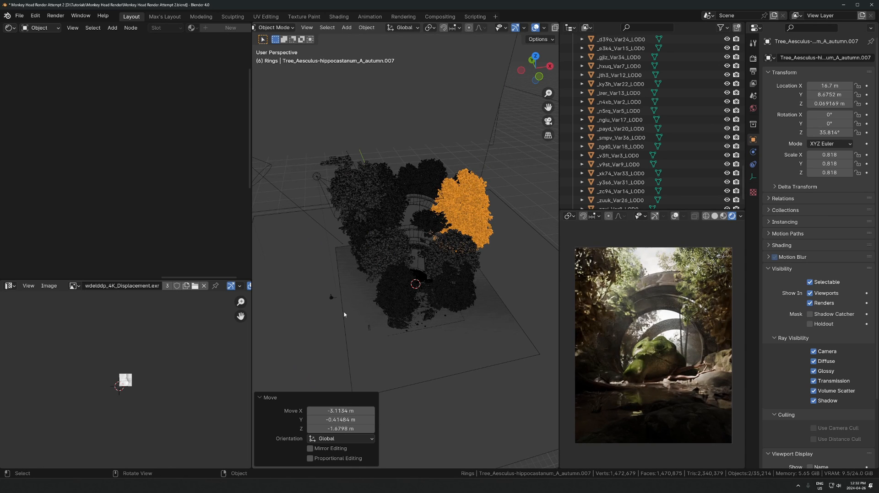
- Duplicate the spot light along Y and reposition the copy at about X -45 m, Y -10 m, Z 32 m
middle_click_drag(331, 317, 298, 327)
scroll(297, 327, "down", 1)
left_click(344, 193)
middle_click_drag(439, 231, 386, 208)
key("shift+d")
key("y")
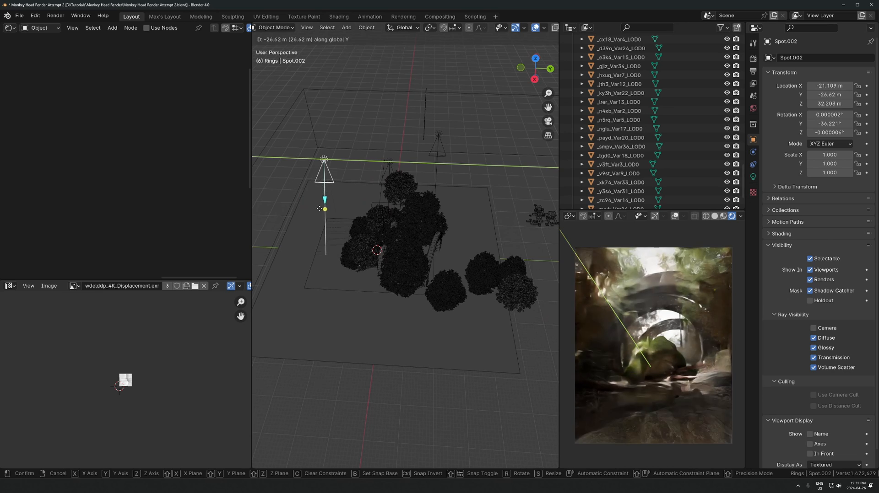
key("g")
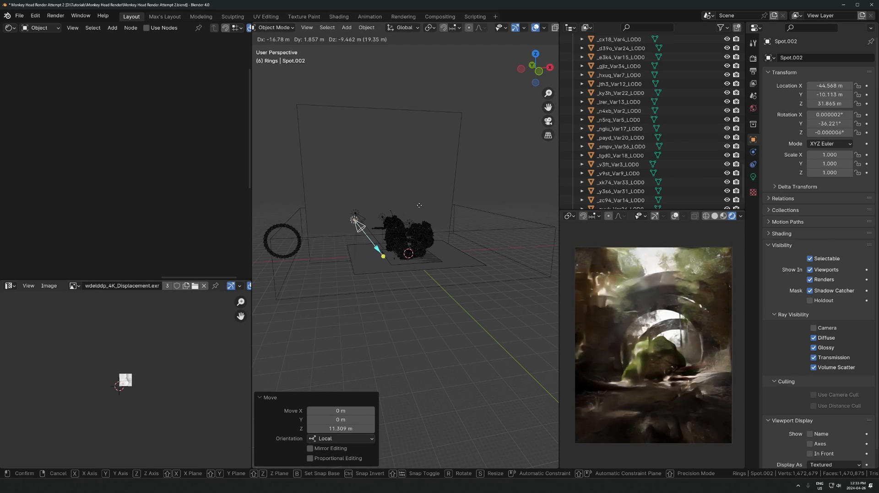
left_click(418, 206)
- Set the camera's depth of field to focus on Suzanne.001 with an F-Stop of 7
key("KP_0")
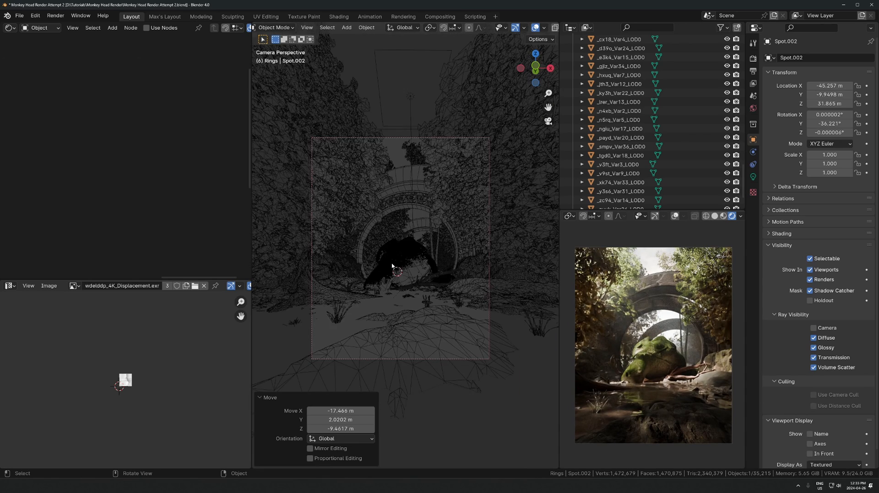
scroll(435, 308, "up", 4)
middle_click_drag(435, 308, 462, 263, "shift")
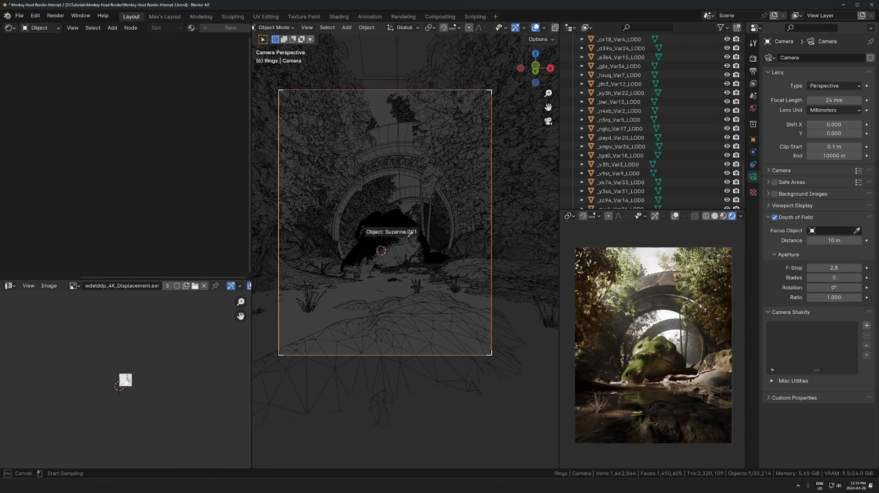
left_click(401, 231)
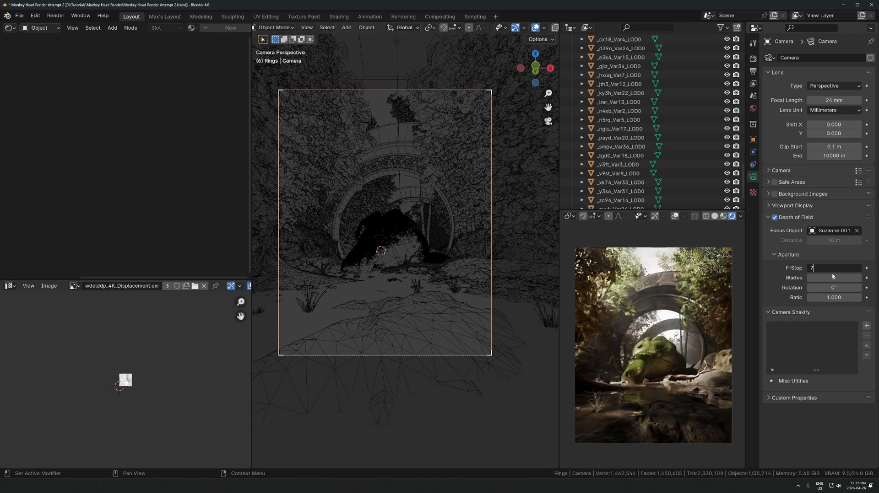
type("7")
key("Return")
- Scale the large foreground rock down to about 0.8 and reposition it within the camera frame
left_click(404, 320)
key("s")
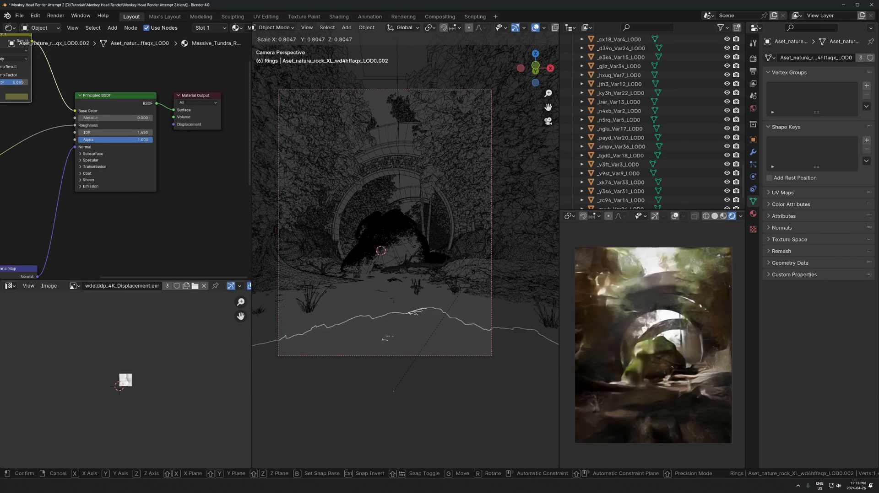
left_click(449, 291)
key("g")
left_click(453, 273)
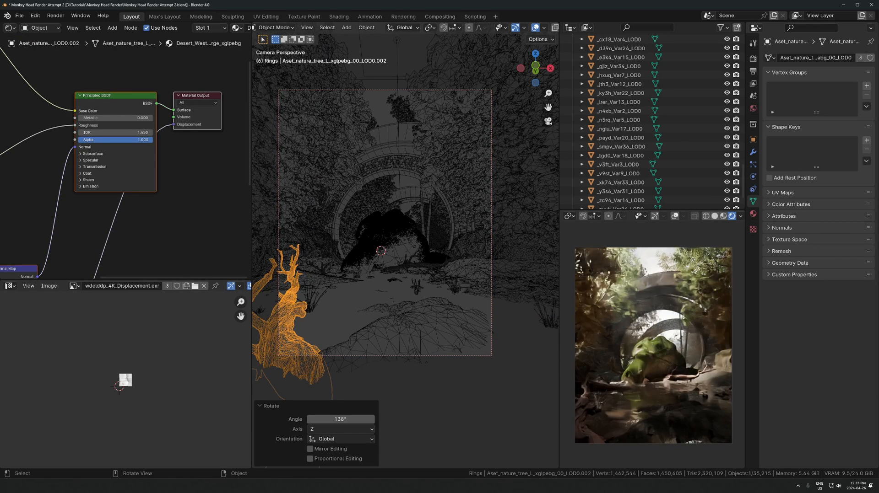
- Rotate the foreground dead tree about Z and slide it horizontally about 0.97 m in X and 1.89 m in Y into the frame's corner
key("r")
key("z")
left_click(297, 259)
key("g")
left_click(338, 271)
key("g")
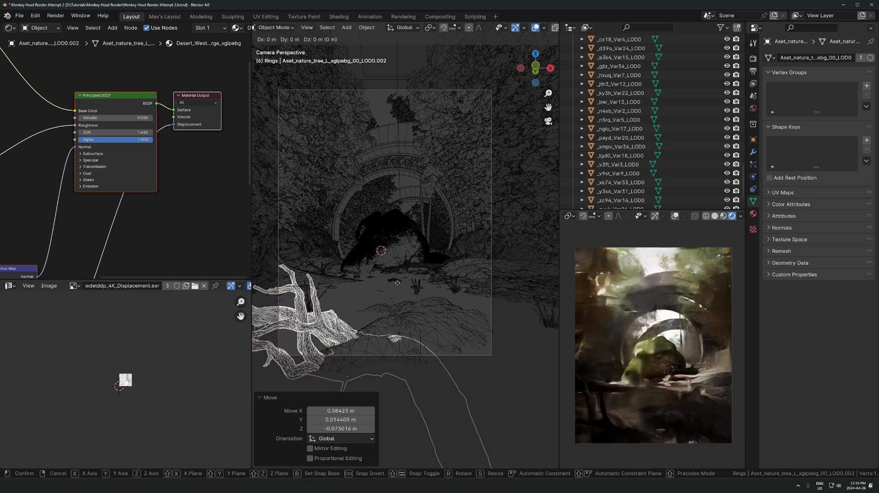
key("shift+z")
left_click(382, 293)
key("g")
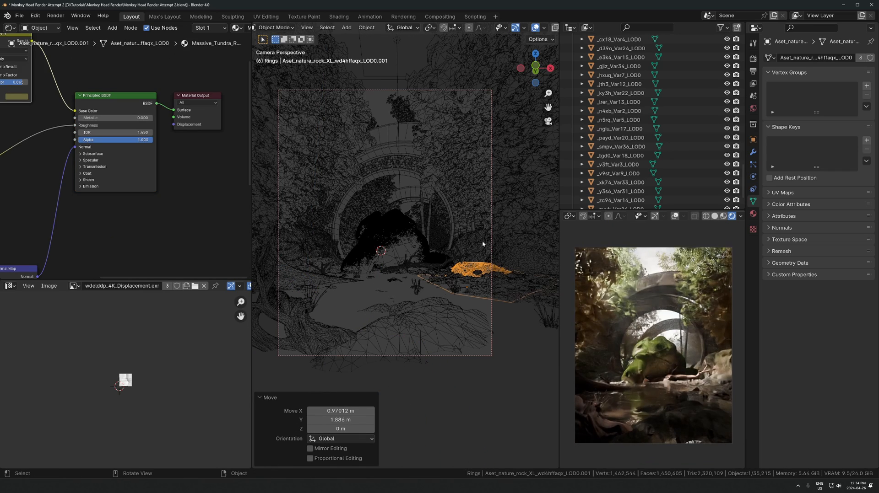
- Scale the embankment beside the monkey head to about 0.907 and nudge it slightly upward
left_click(483, 245)
key("s")
left_click(440, 224)
key("g")
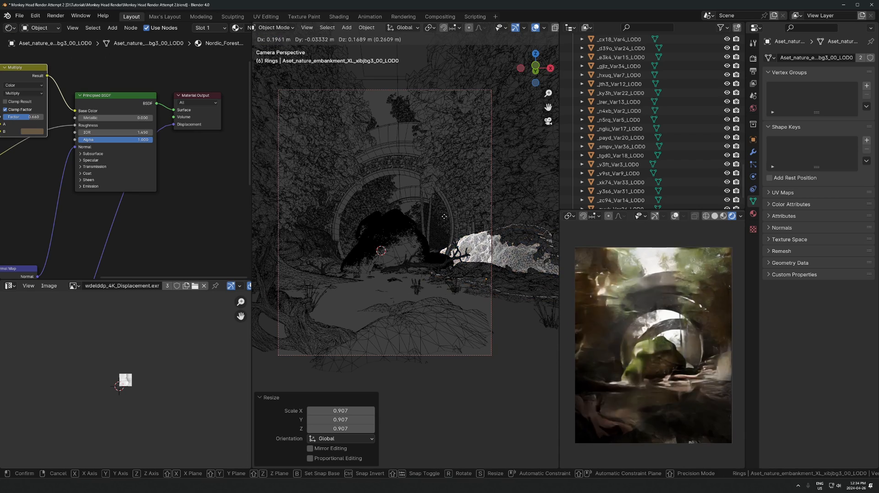
left_click(445, 220)
left_click(302, 240)
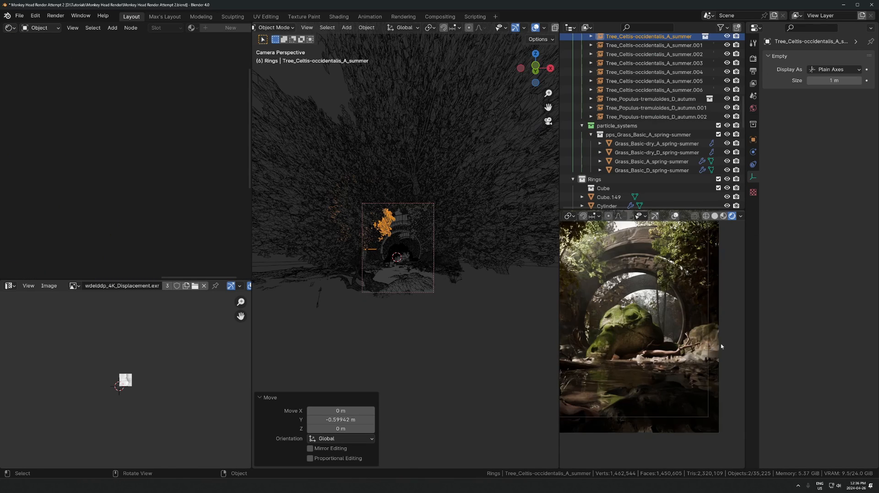
- Give the Water object's Principled Volume a pale cyan color and a density of about 0.1
left_click(360, 283)
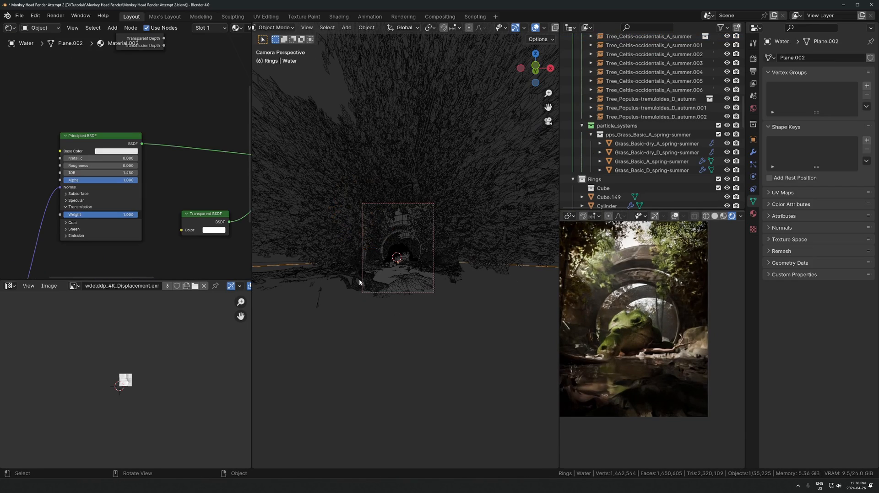
middle_click_drag(238, 256, 65, 197)
scroll(153, 170, "up", 2)
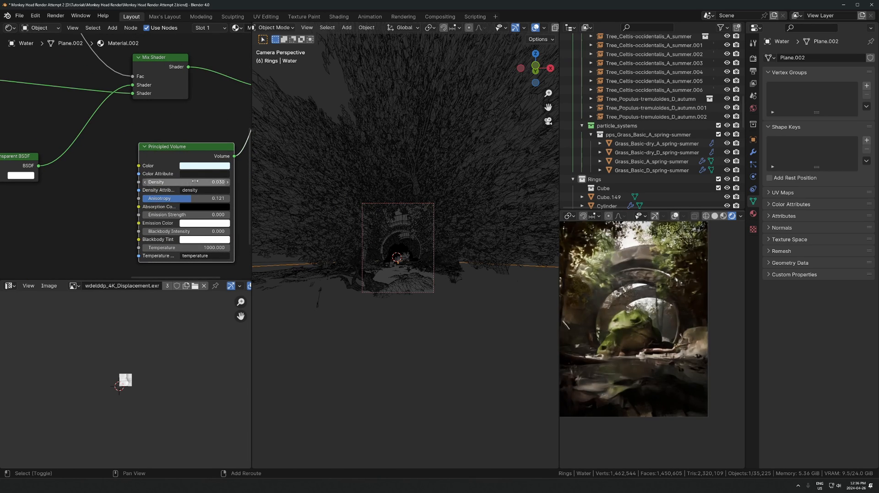
left_click(205, 166)
left_click(203, 165)
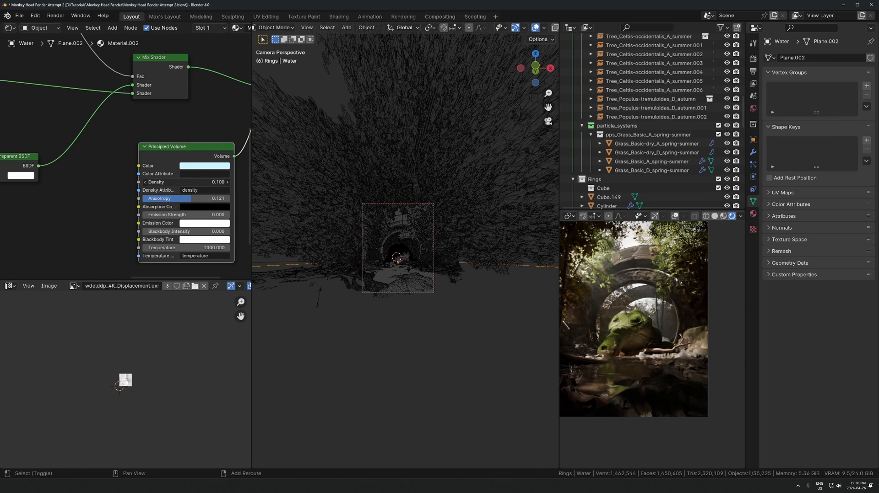
left_click_drag(204, 183, 209, 182, "shift")
- Tint the Base Color of the water's Principled BSDF pale blue
middle_click_drag(211, 161, 159, 227)
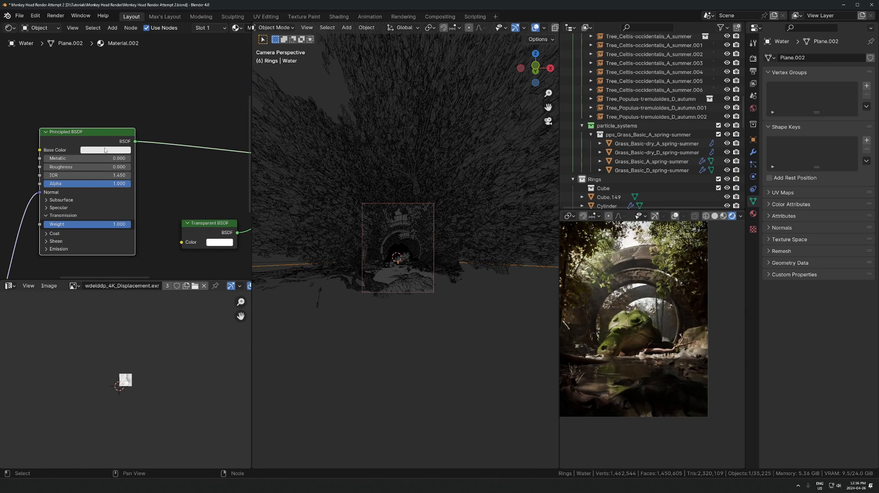
left_click(106, 150)
left_click_drag(123, 59, 122, 55)
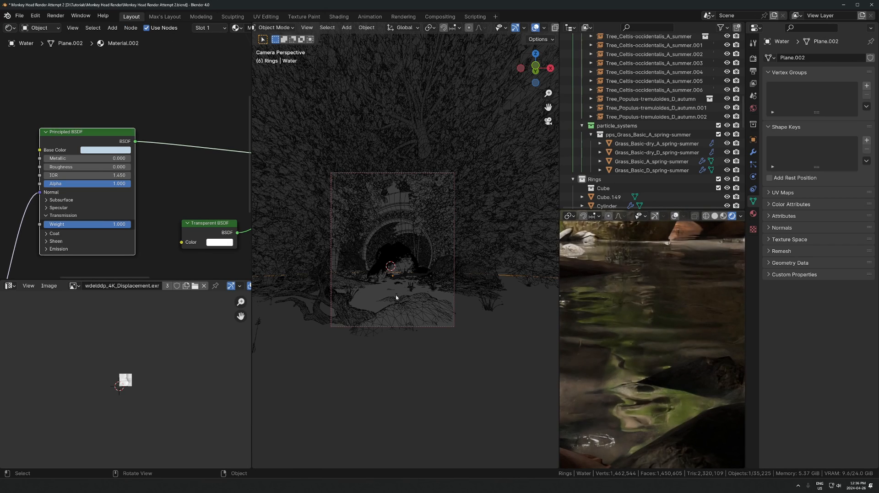
- Lower the large ground plane about 0.04 m along Z
scroll(395, 297, "down", 3)
middle_click_drag(433, 278, 407, 290)
scroll(392, 238, "down", 6)
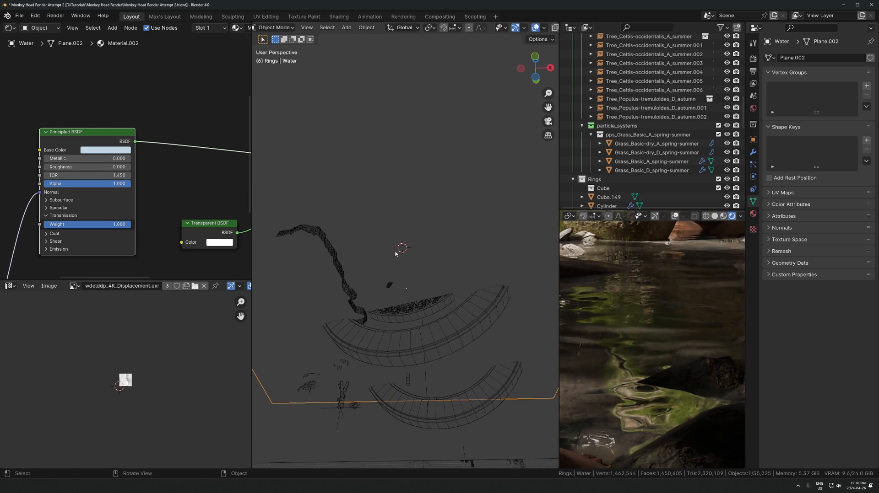
left_click(335, 268)
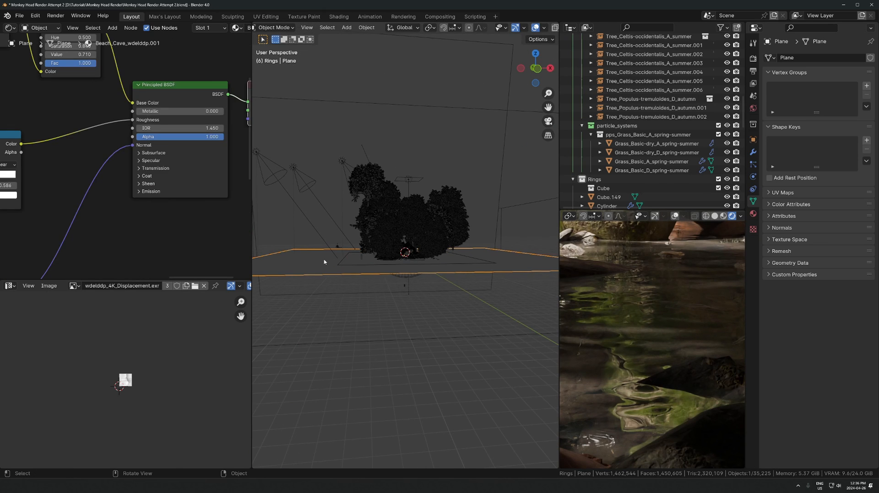
key("g")
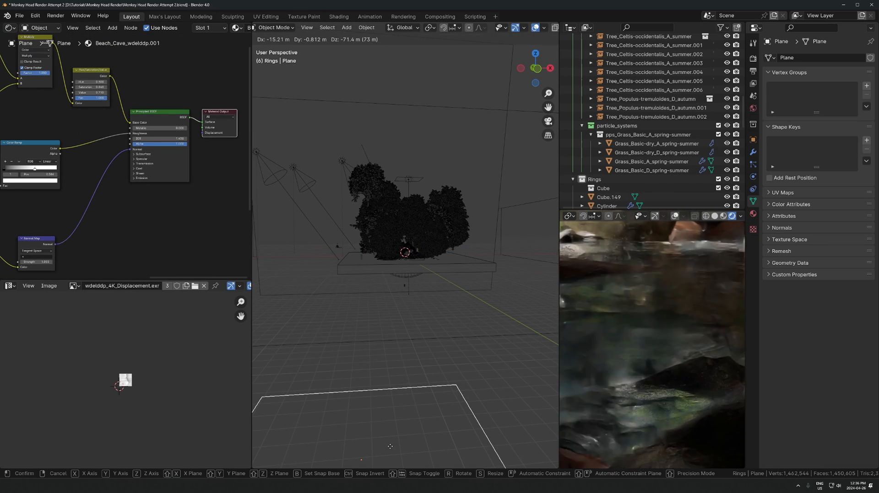
key("Escape")
scroll(442, 262, "up", 2)
middle_click_drag(442, 262, 393, 346)
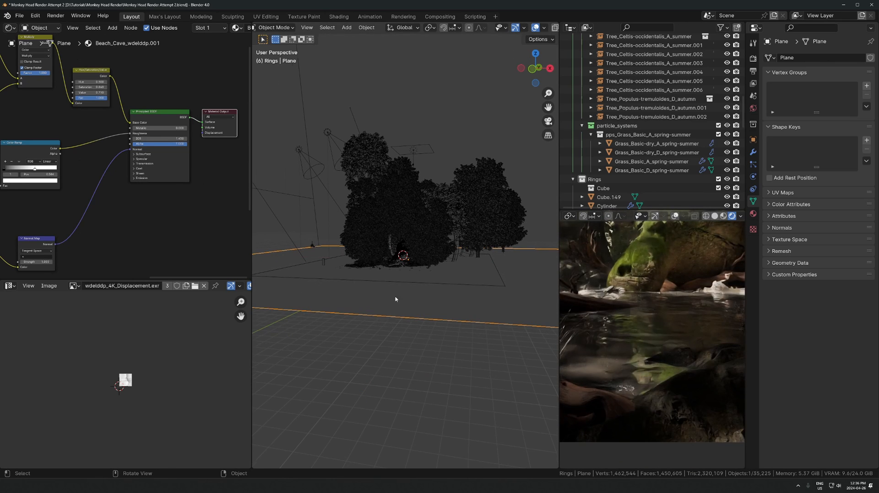
scroll(394, 298, "up", 1)
key("g")
key("z")
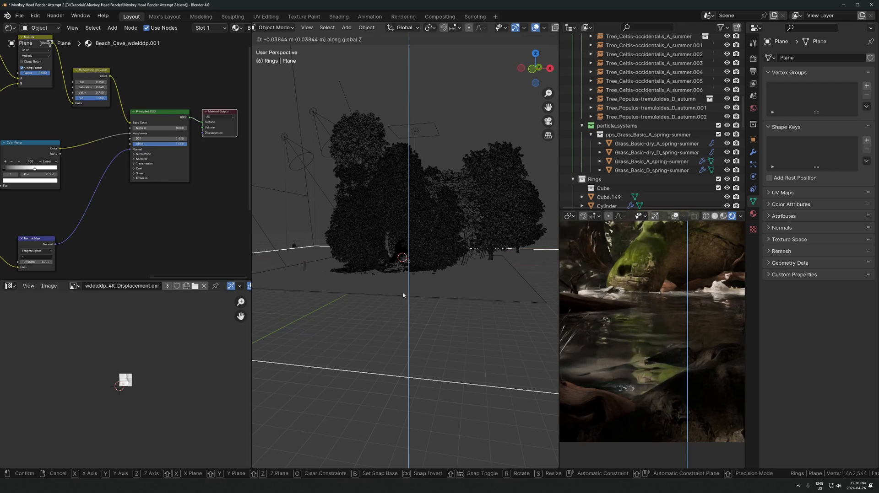
left_click(403, 295)
key("KP_0")
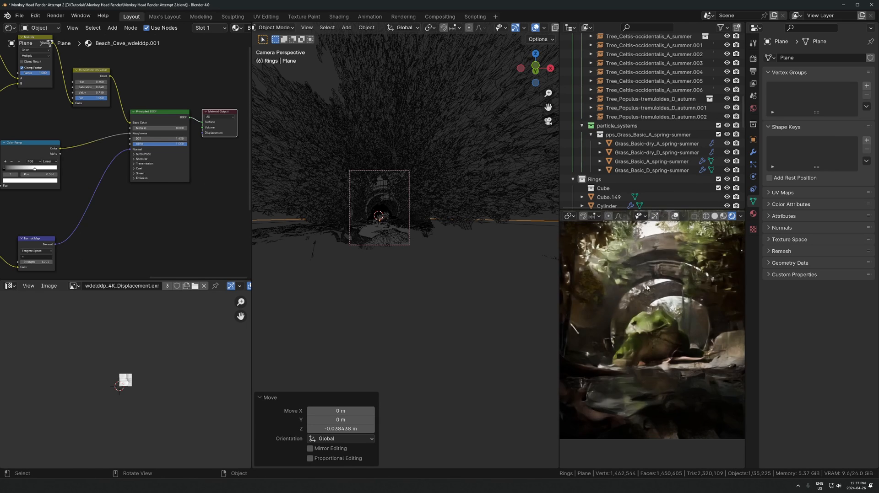
- Inspect the trees around the camera frame in solid shading, and return the preview to rendered shading
middle_click_drag(647, 288, 647, 307, "ctrl")
middle_click_drag(639, 289, 639, 321, "ctrl")
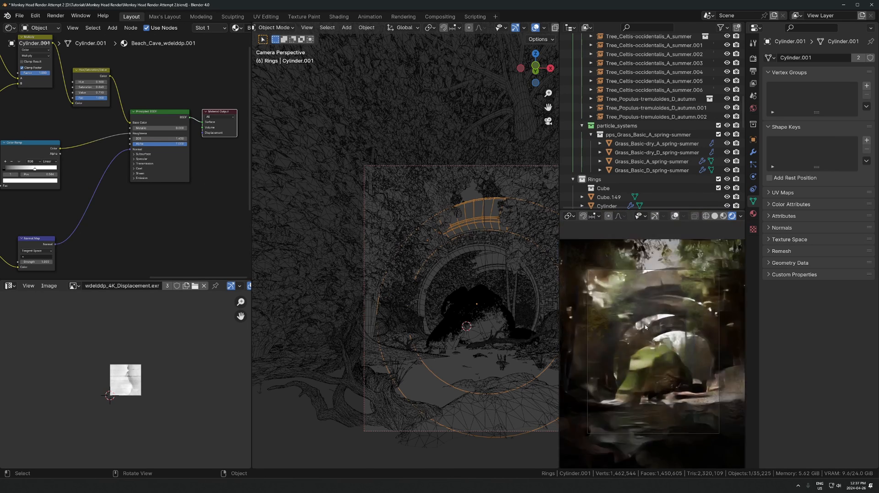
key("z")
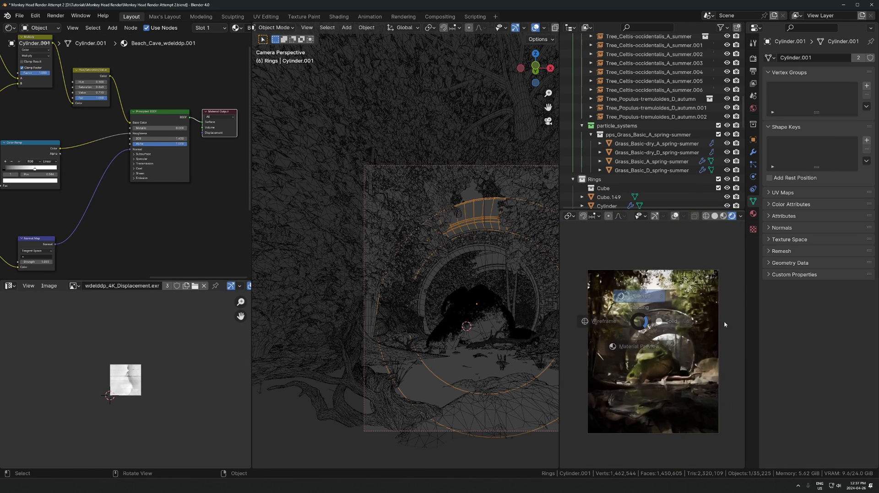
left_click(723, 320)
left_click(460, 165)
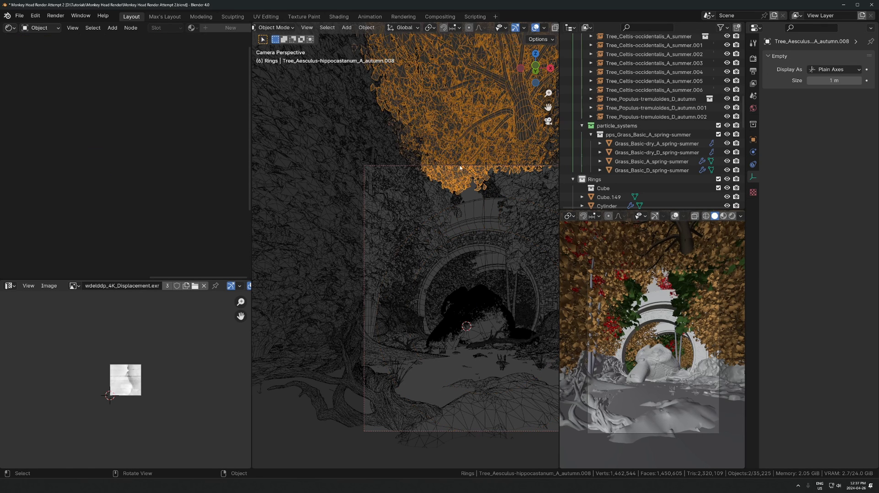
left_click(460, 166)
key("z")
left_click(635, 258)
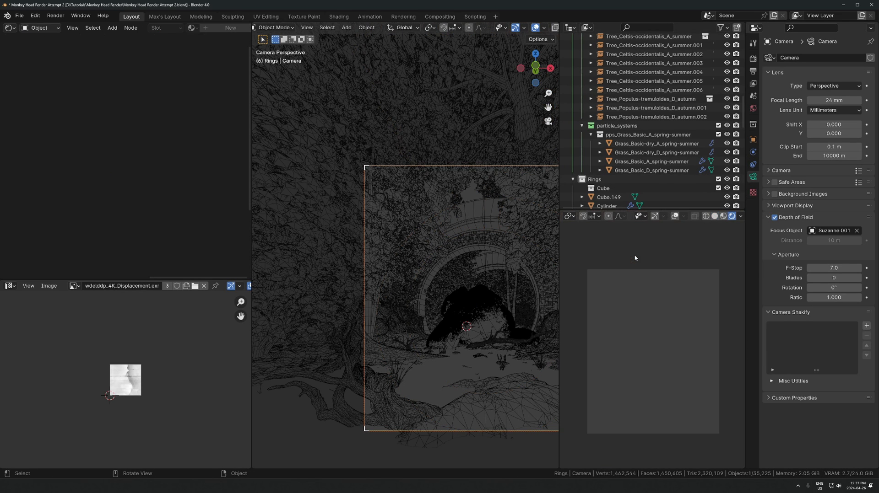
scroll(492, 309, "down", 3)
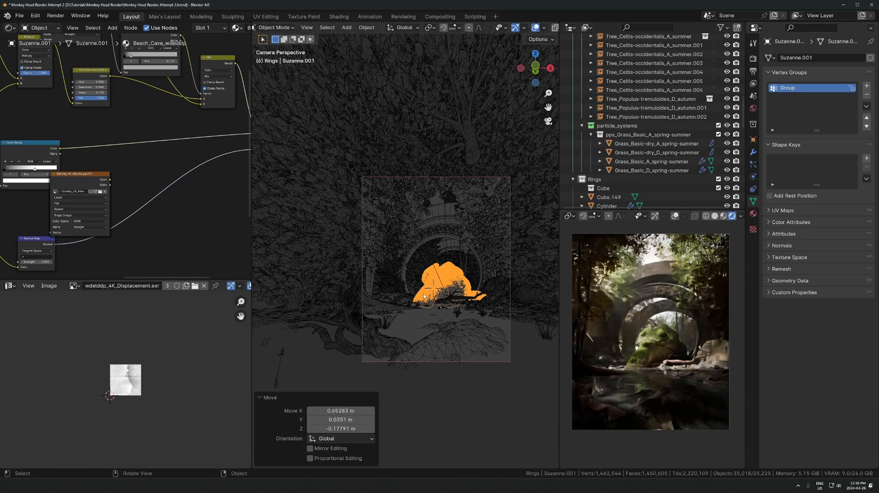
key("n")
left_click(501, 72)
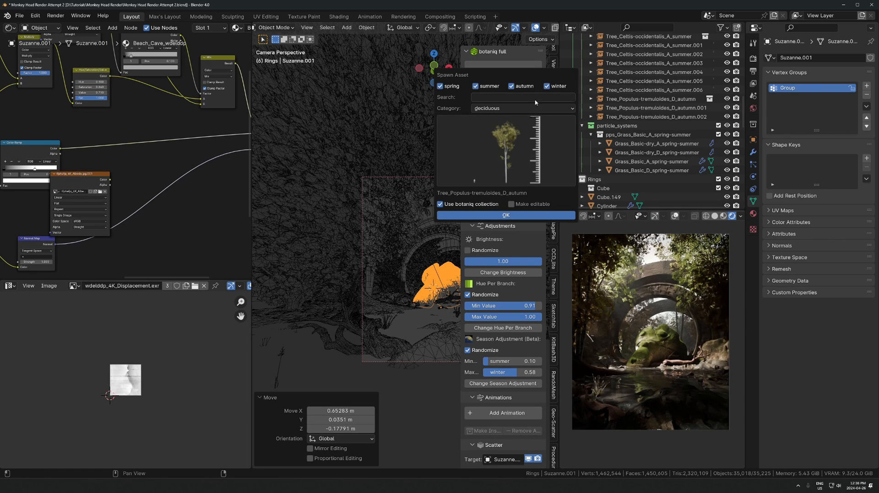
left_click(505, 108)
left_click(505, 111)
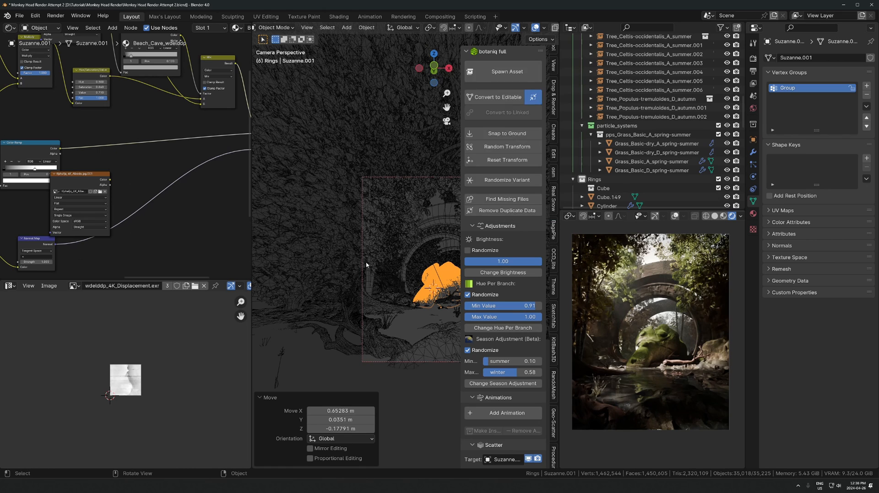
key("n")
- Add a 2 m monkey mesh in front of the giant head and smooth it with a Subdivision modifier
key("shift+a")
mouse_move(360, 267)
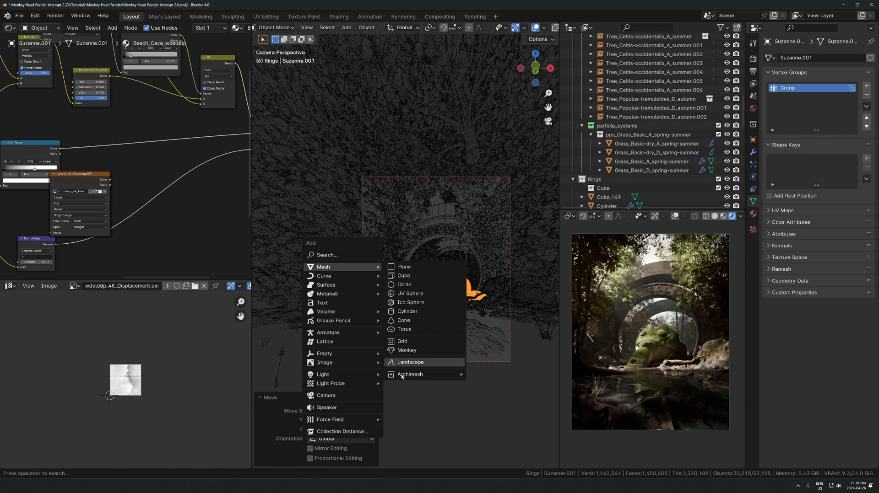
left_click(407, 350)
scroll(458, 274, "up", 3)
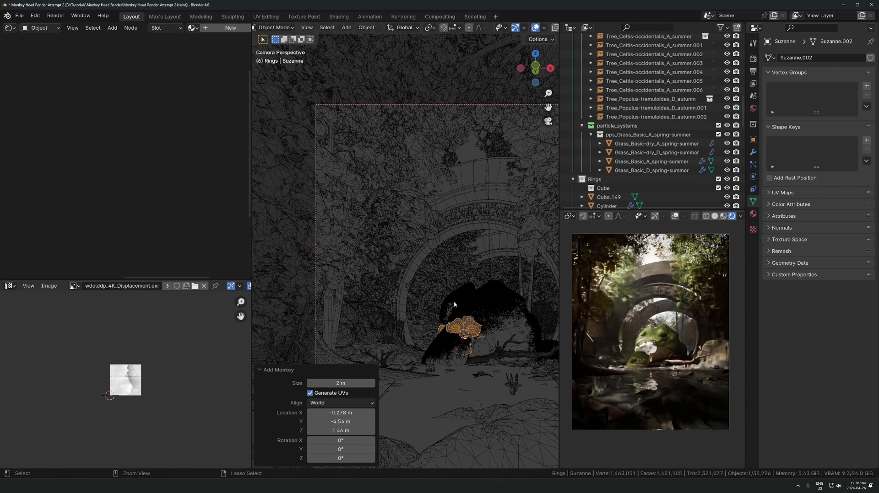
key("ctrl+1")
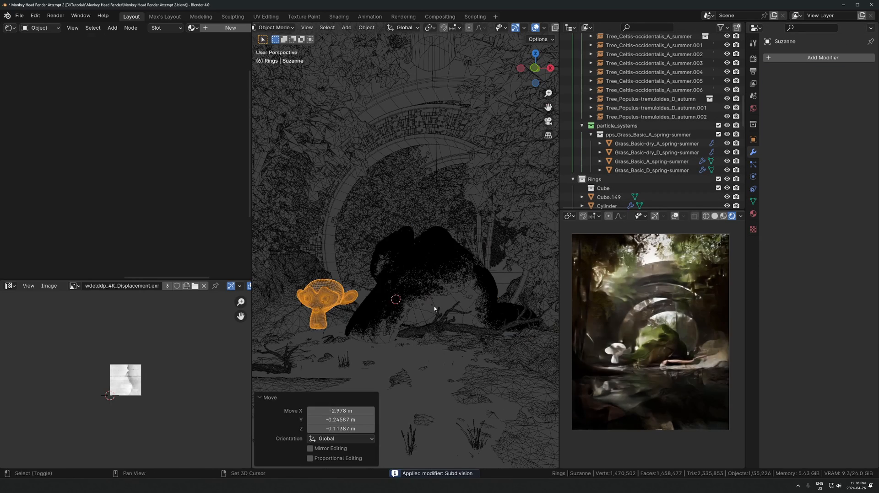
- Link the giant head's material to the new monkey and scale it to about 0.398 on the bank beside the head
left_click(435, 309, "shift")
key("ctrl+l")
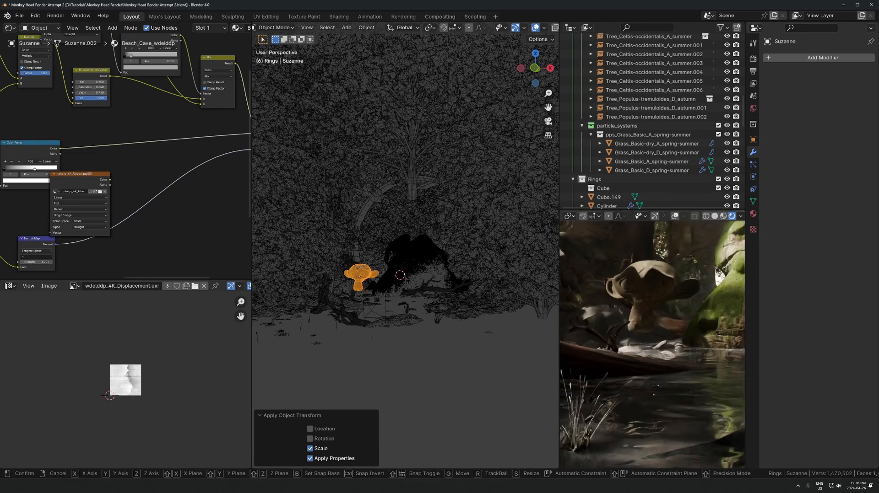
key("g")
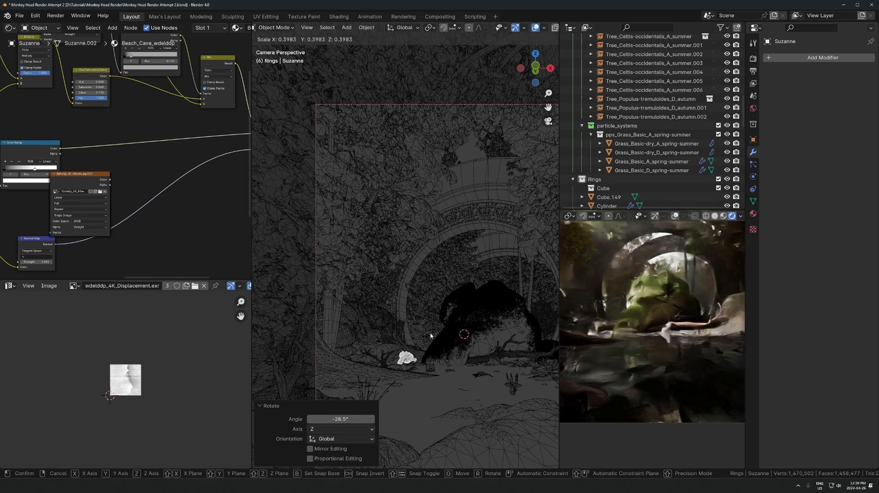
left_click(430, 336)
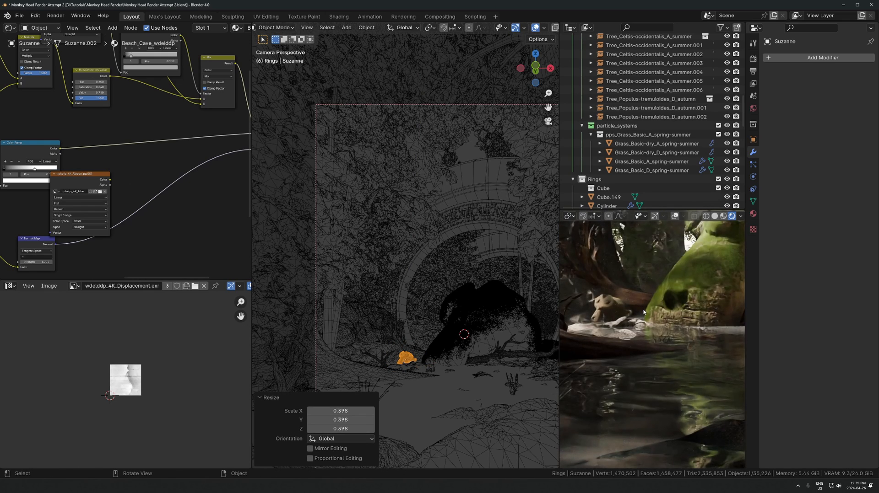
- Move a duplicate of the small monkey about -1.93 m in X and -3.06 m in Y, keeping its height
key("g")
key("g")
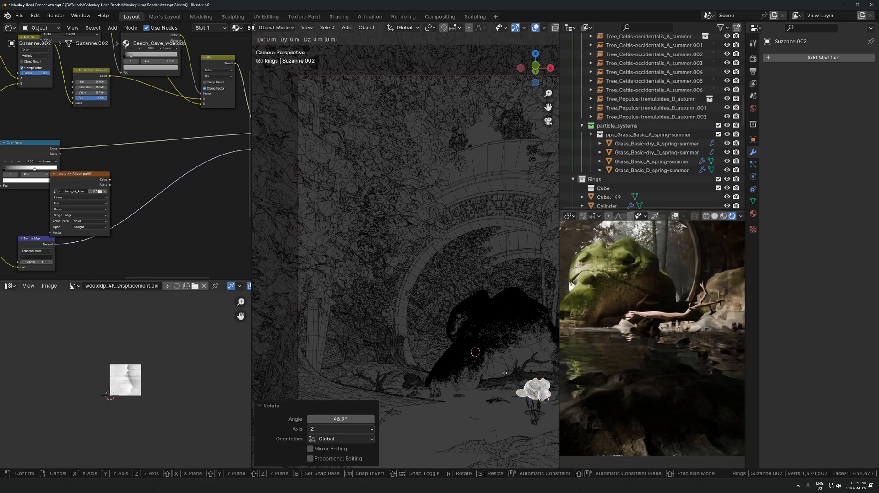
key("shift+z")
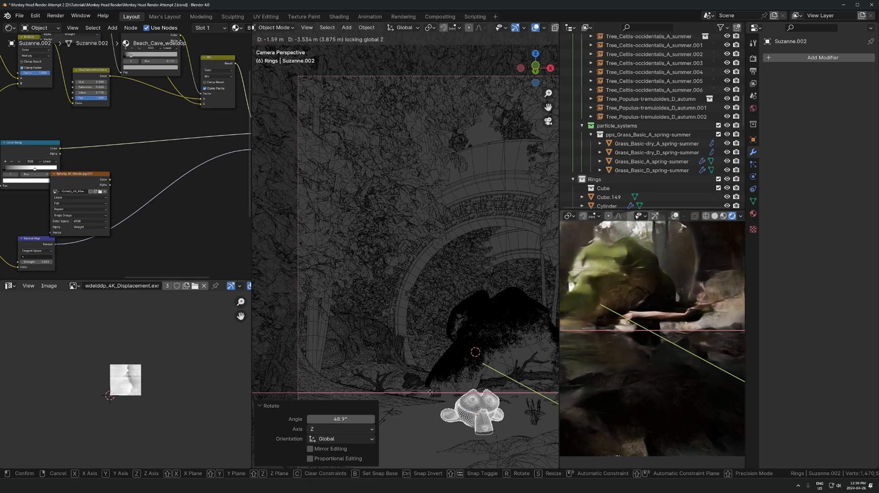
left_click(651, 316)
middle_click_drag(651, 317, 682, 294, "shift")
- Rotate the duplicated monkey about -48° around Z and tilt it freely
key("r")
key("z")
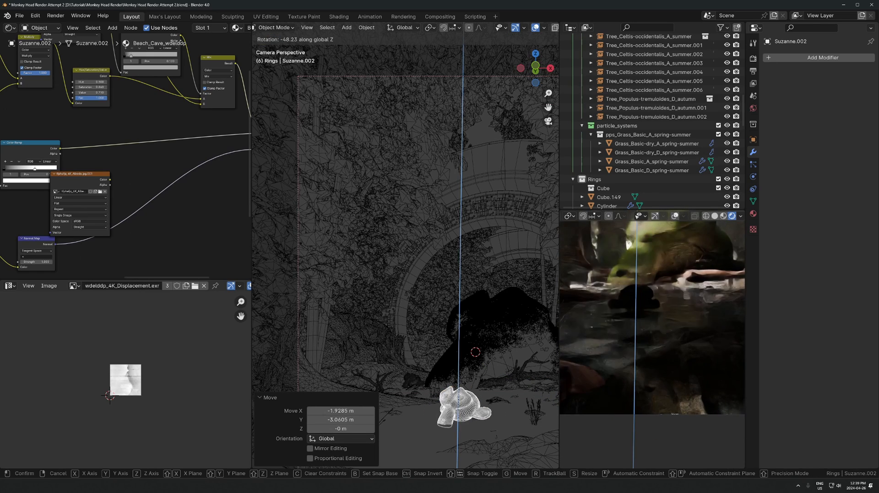
left_click(463, 381)
key("r")
key("r")
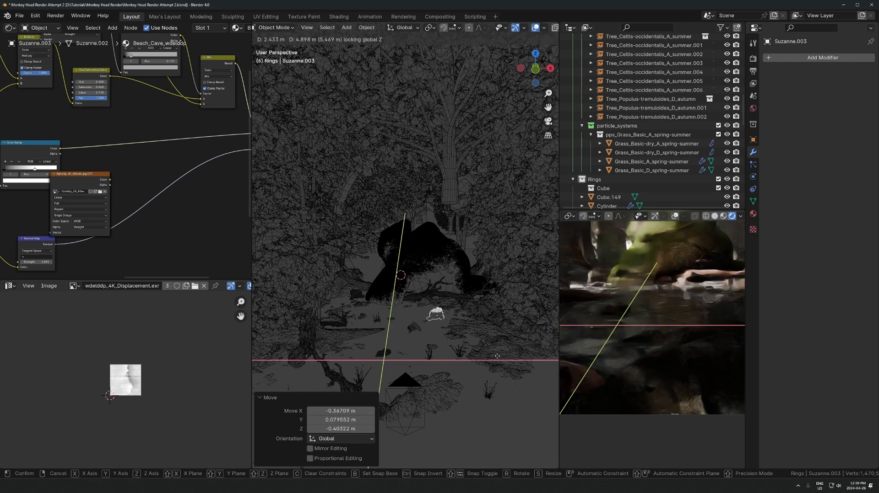
- Place a linked monkey duplicate about 2.43 m in X and 4.90 m in Y away, and snap it to a cursor point near the driftwood
left_click(437, 315)
middle_click_drag(718, 329, 658, 329, "shift")
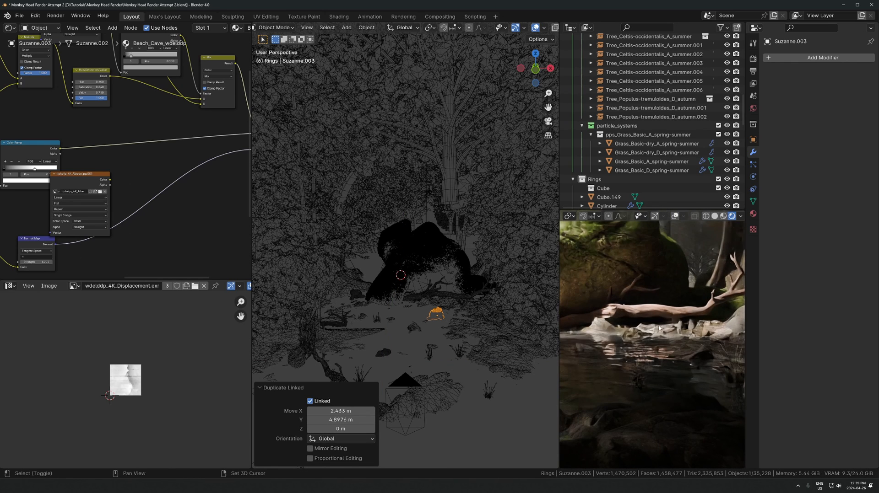
right_click(442, 306, "shift")
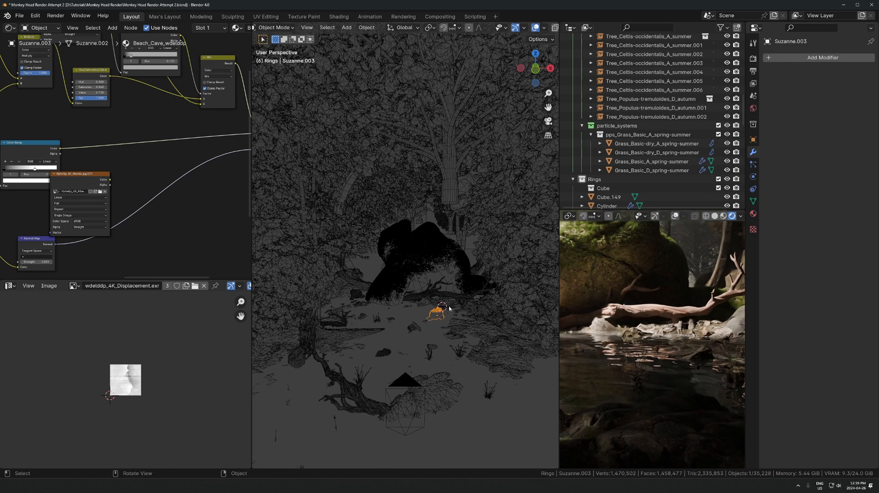
key("shift+s")
key("KP_7")
key("KP_Decimal")
middle_click_drag(455, 306, 475, 308)
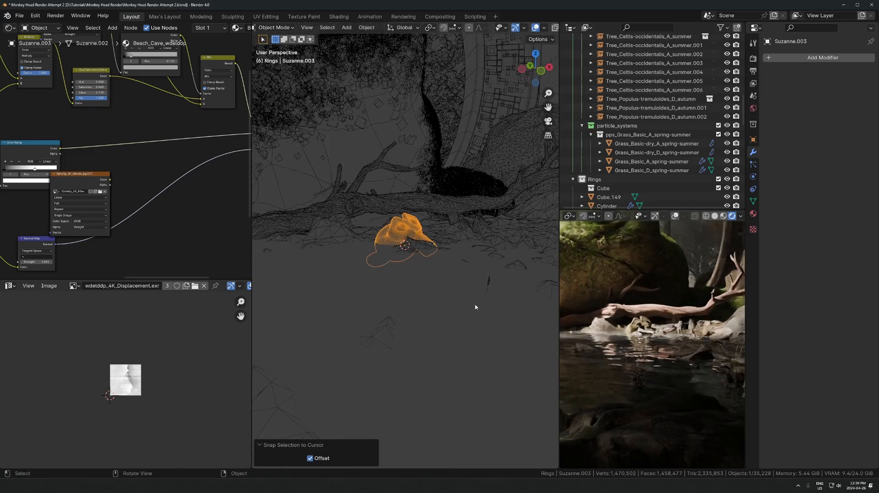
middle_click_drag(415, 303, 413, 311)
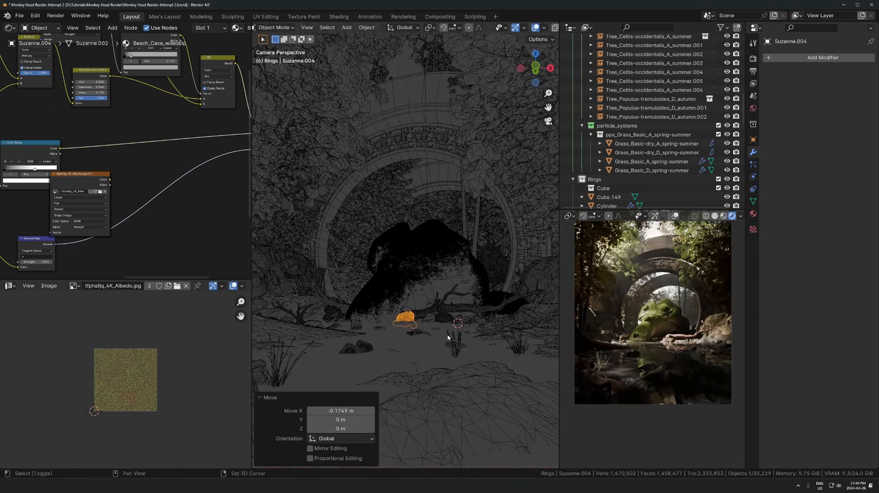
- Place a linked duplicate of the small monkey in the foreground, about -1.11 m in X and -8.87 m in Y
scroll(447, 337, "down", 2)
middle_click_drag(427, 293, 422, 261, "shift")
key("g")
key("shift+z")
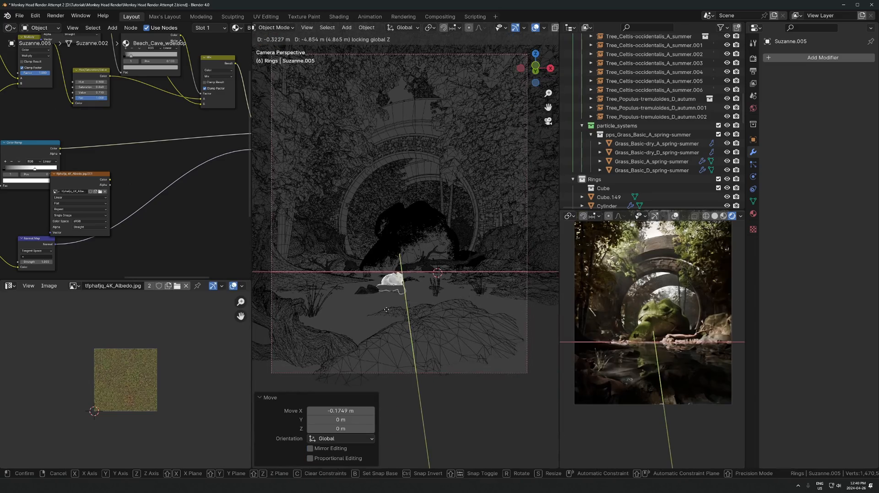
left_click(405, 353)
- Rotate the foreground monkey around Z and shift it about 0.36 m in X, 0.03 m in Y and -0.17 m in Z
key("r")
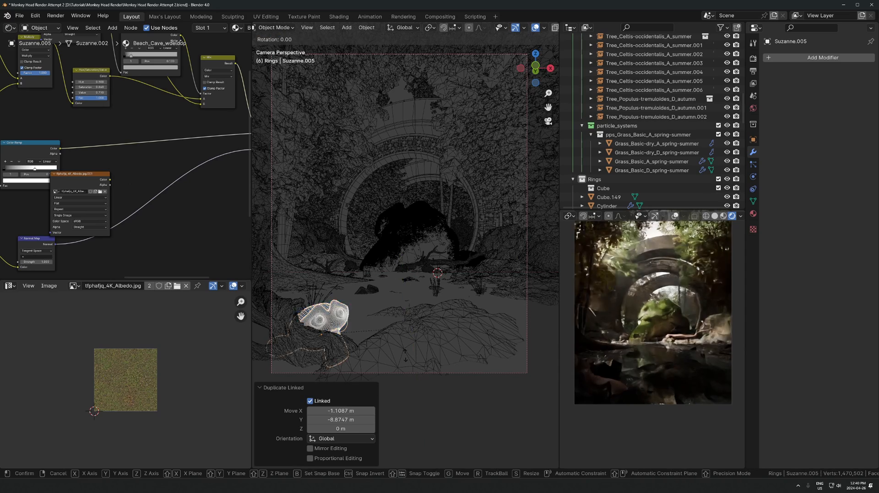
key("z")
left_click(326, 285)
key("g")
left_click(354, 300)
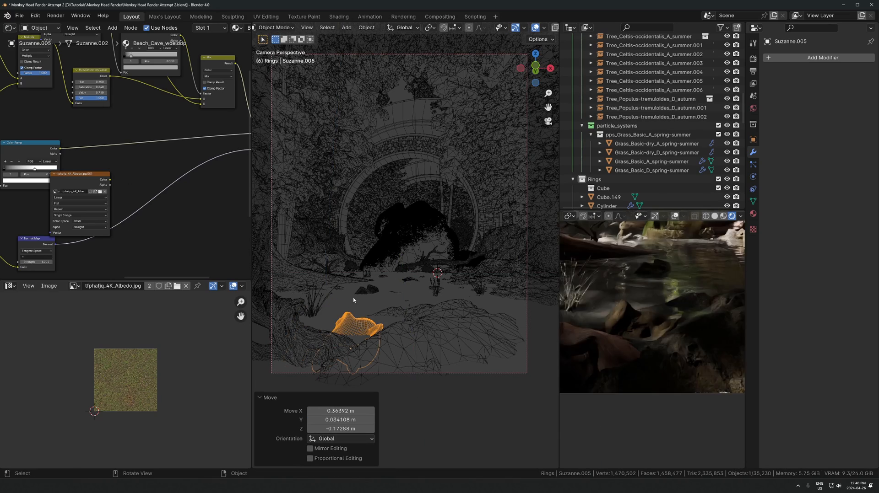
scroll(642, 321, "up", 2)
key("r")
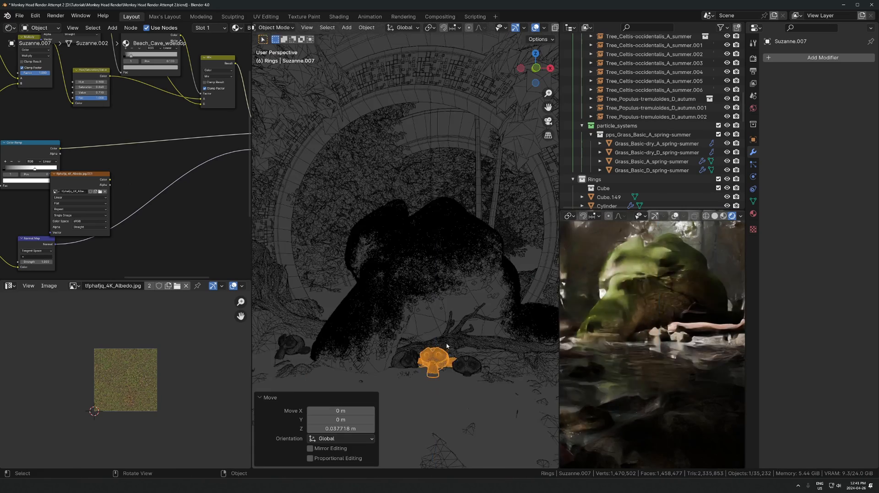
- Shift the middle monkey by the driftwood about 0.07 m in X and 0.03 m in Y, keeping its height
key("KP_Decimal")
key("g")
key("z")
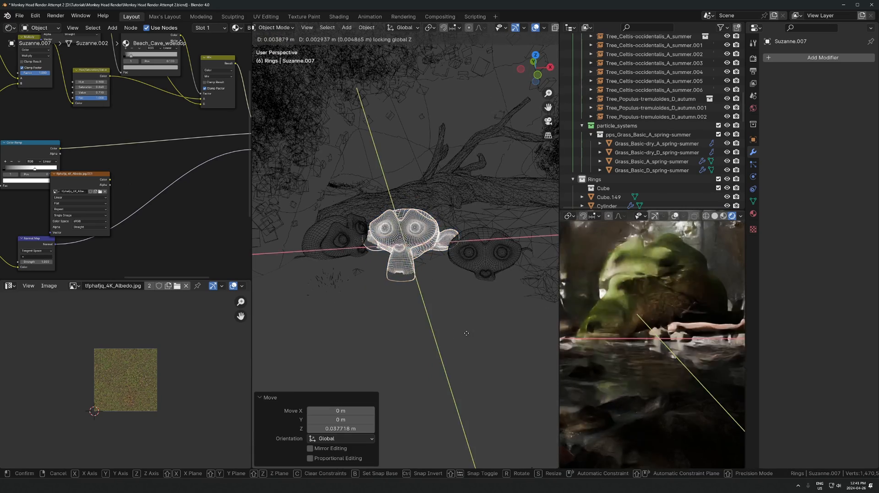
left_click(472, 332)
key("s")
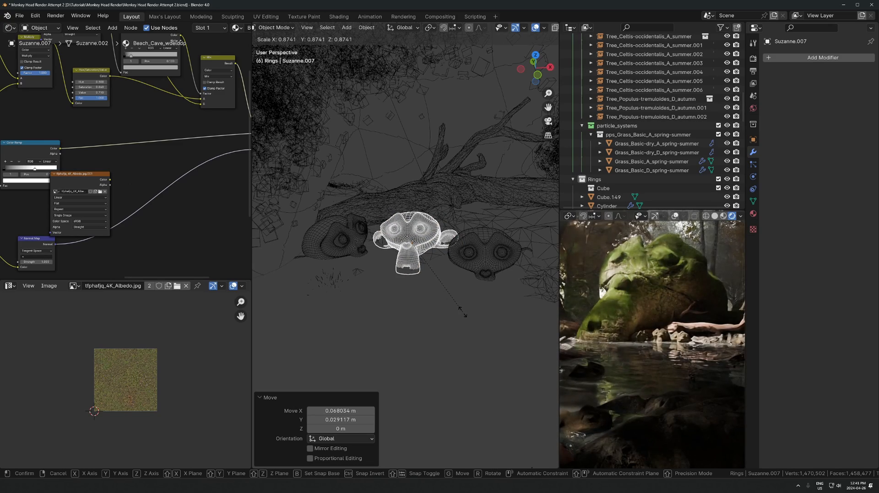
right_click(463, 312)
- Make a linked duplicate of the driftwood monkey and snap it to a cursor point on top of the large bank boulder
scroll(641, 320, "down", 3)
scroll(366, 244, "down", 2)
middle_click_drag(383, 251, 393, 219)
middle_click_drag(335, 170, 408, 193)
key("alt+d")
left_click(444, 184)
right_click(450, 176, "shift")
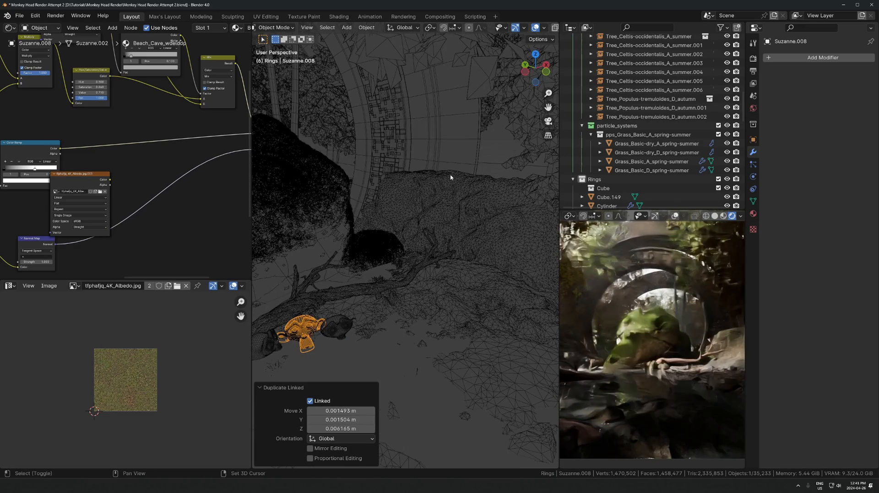
key("shift+s")
key("8")
key("shift+s")
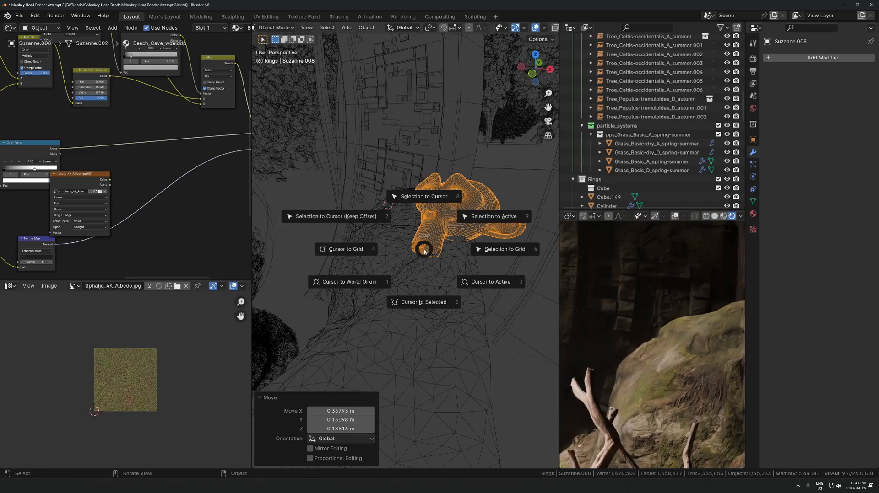
- Rotate the monkey on top of the boulder and return to the camera view
key("r")
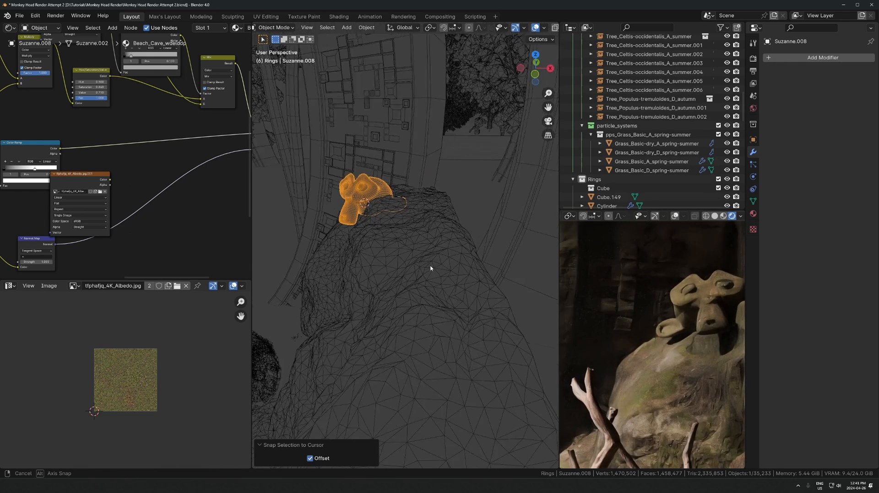
left_click(428, 268)
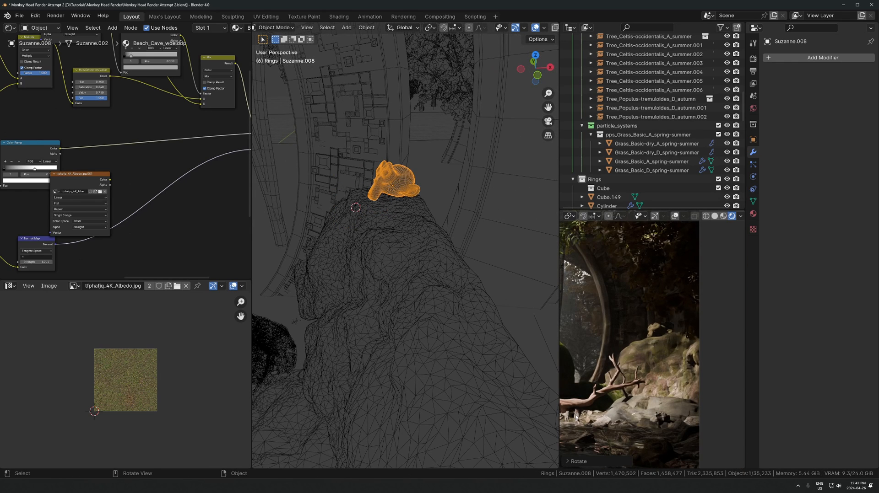
middle_click_drag(550, 372, 490, 290)
key("KP_0")
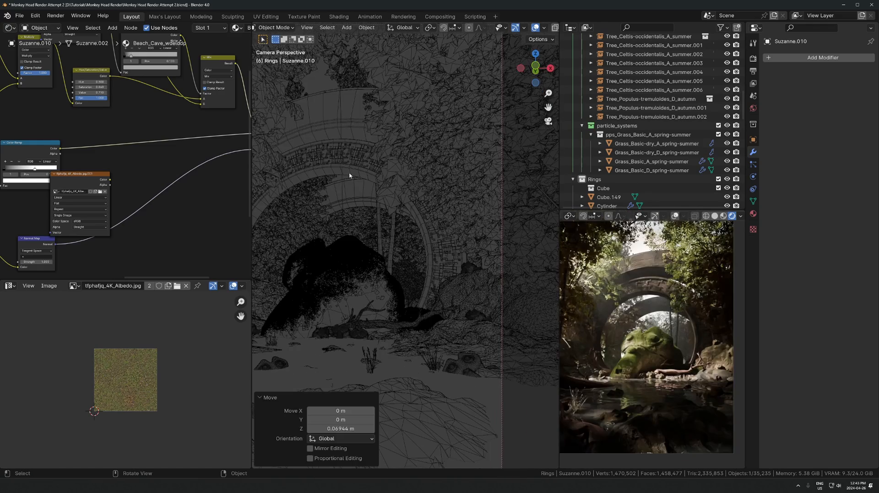
- Select the four stone ring pieces around the giant head: Cube.149, Cylinder, Cylinder.001 and Cylinder.003
left_click(349, 175)
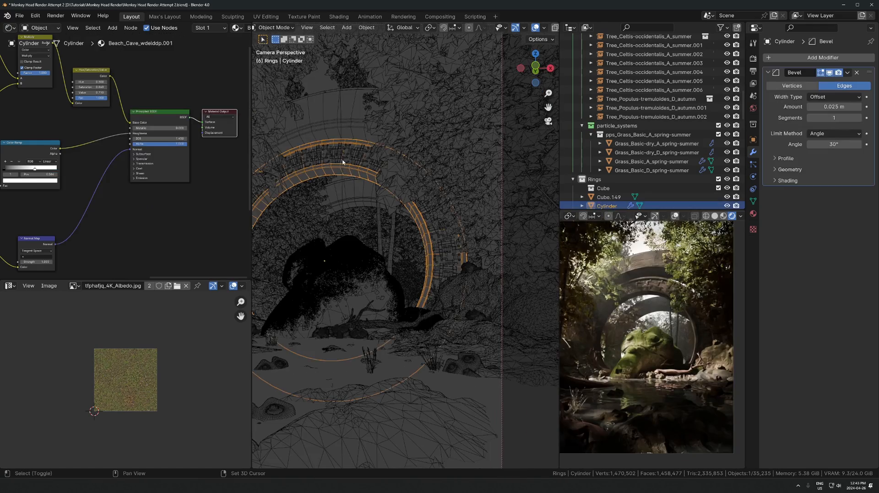
left_click(343, 119, "shift")
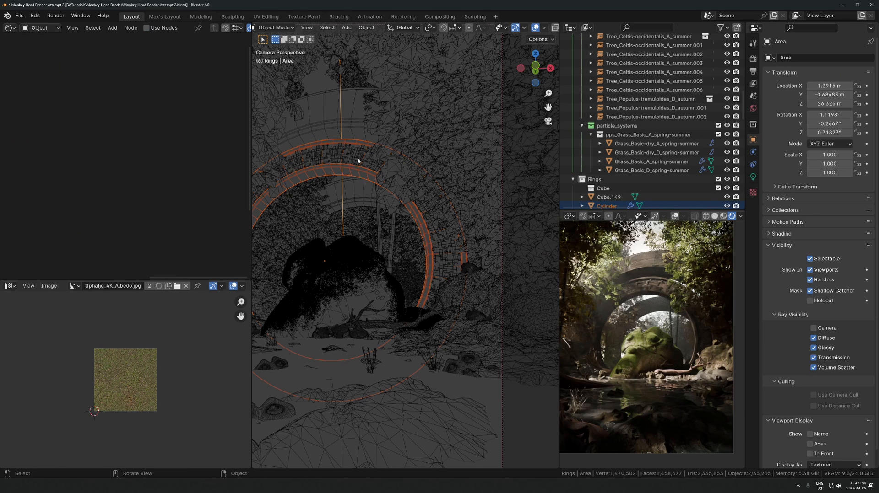
left_click(358, 158)
left_click(355, 170, "shift")
left_click(355, 192, "shift")
left_click(351, 119, "shift")
- Try deleting the selected stone ring pieces, and undo the deletion
key("x")
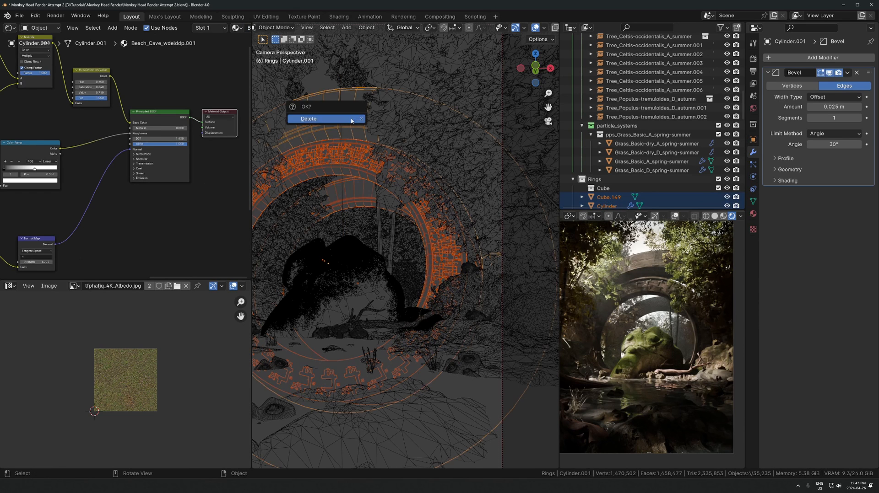
left_click(351, 119)
key("ctrl+z")
- Move the selected ring pieces into a new collection named Rings and hide that collection in the viewport
key("m")
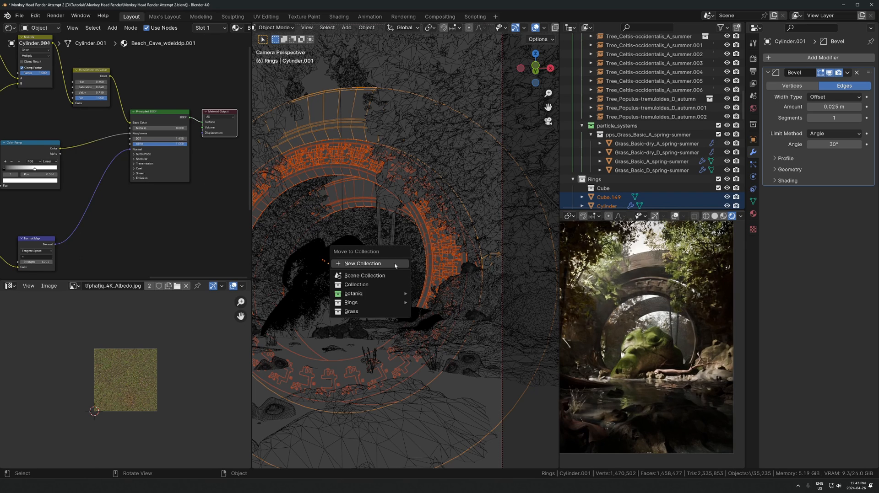
left_click(395, 264)
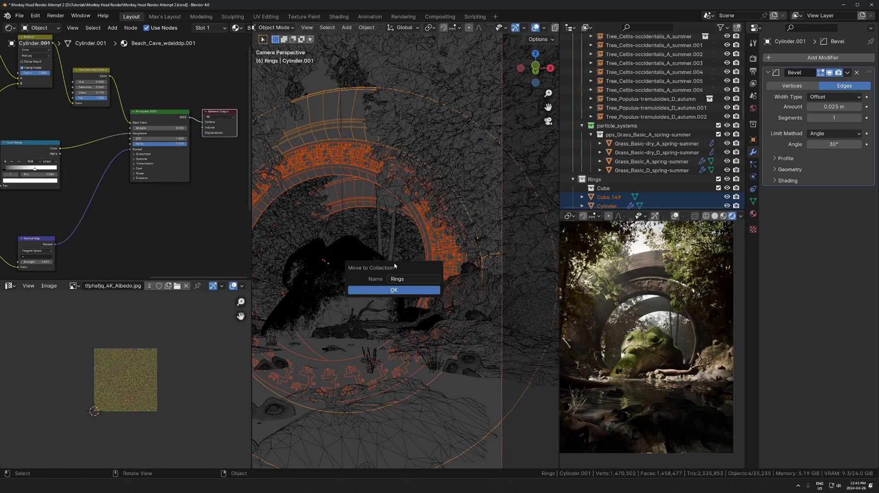
left_click(417, 288)
scroll(737, 160, "down", 5)
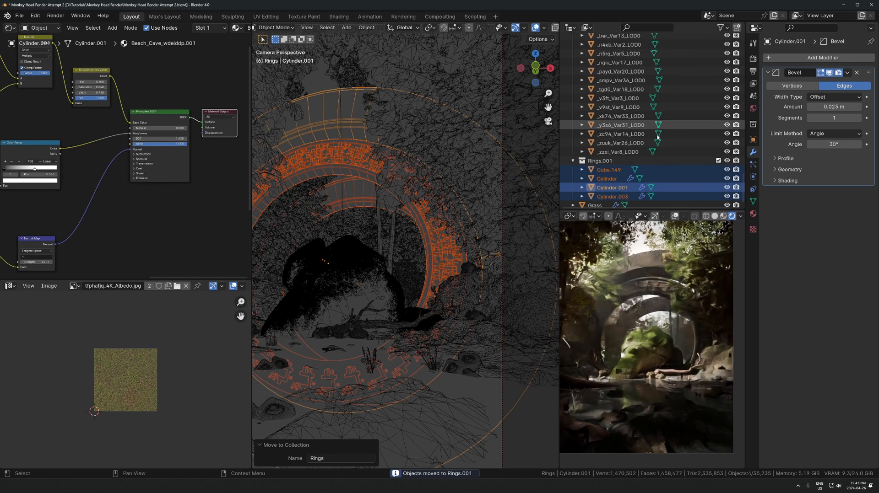
left_click(727, 160)
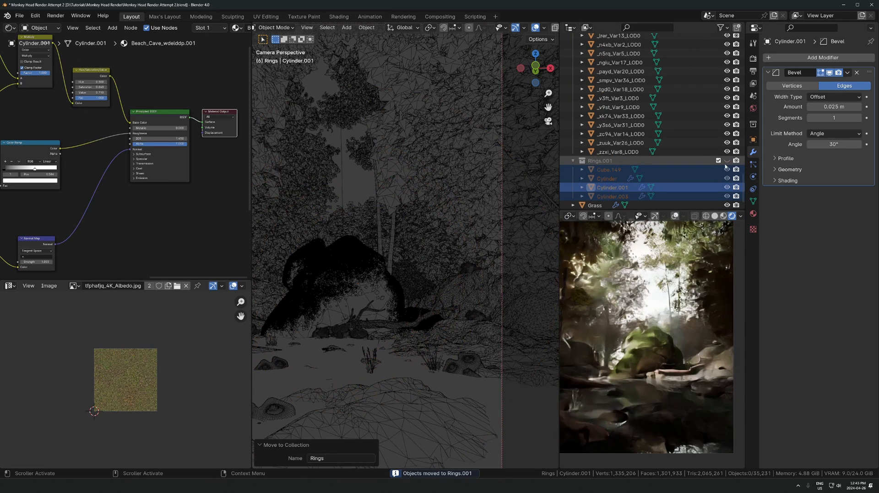
- Turn the image editor area into an Asset Browser showing the user library
left_click(10, 286)
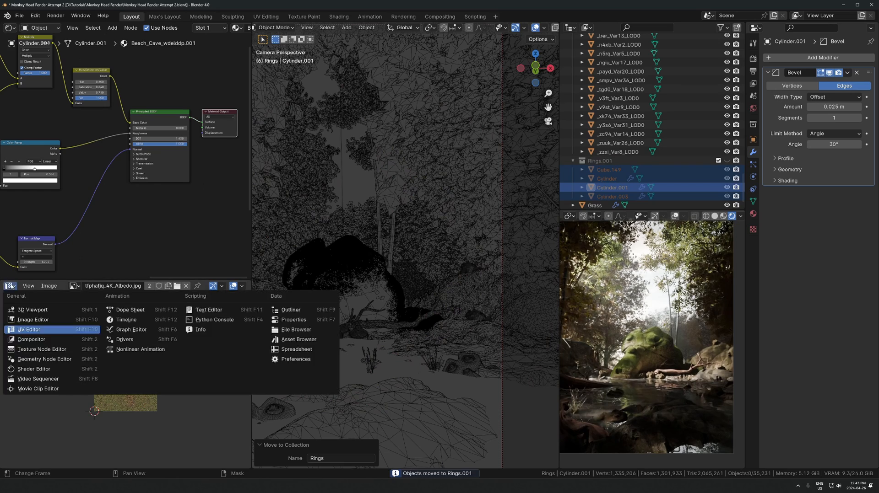
left_click(296, 339)
left_click(215, 286)
- Place the Intricate Temple Archway asset from the library into the scene near the giant monkey head
middle_click_drag(347, 293, 375, 305)
scroll(395, 292, "up", 4)
scroll(408, 307, "down", 3)
scroll(391, 280, "up", 2)
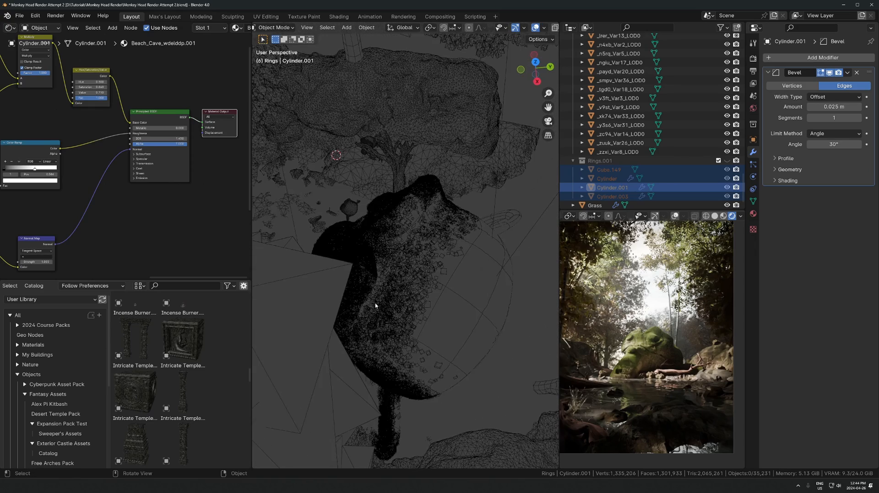
scroll(375, 306, "down", 1)
middle_click_drag(460, 310, 352, 312, "shift")
left_click_drag(146, 339, 557, 287)
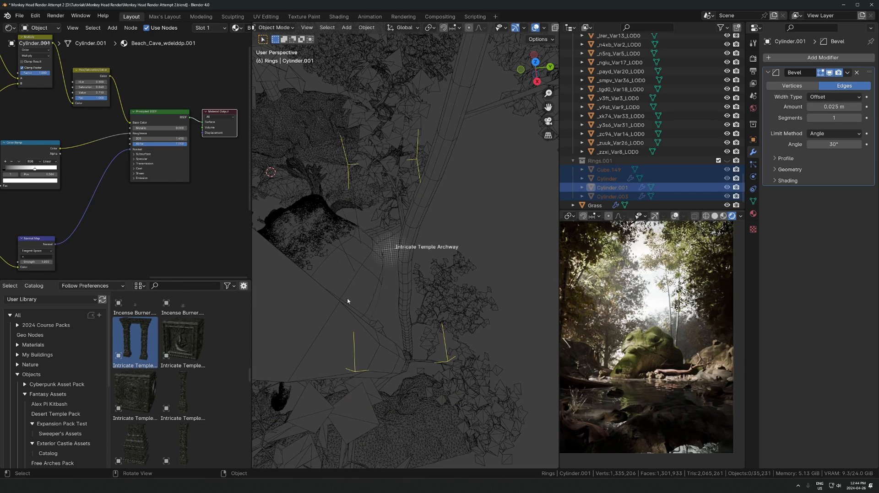
left_click_drag(415, 287, 414, 288)
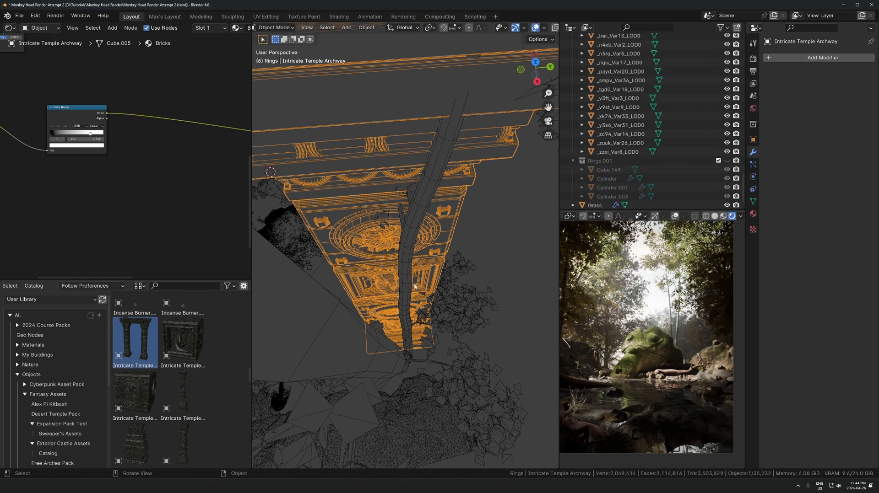
- Shift the archway along its local X axis and reposition it on the ground plane to the side of the giant head
key("KP_0")
scroll(415, 259, "down", 3)
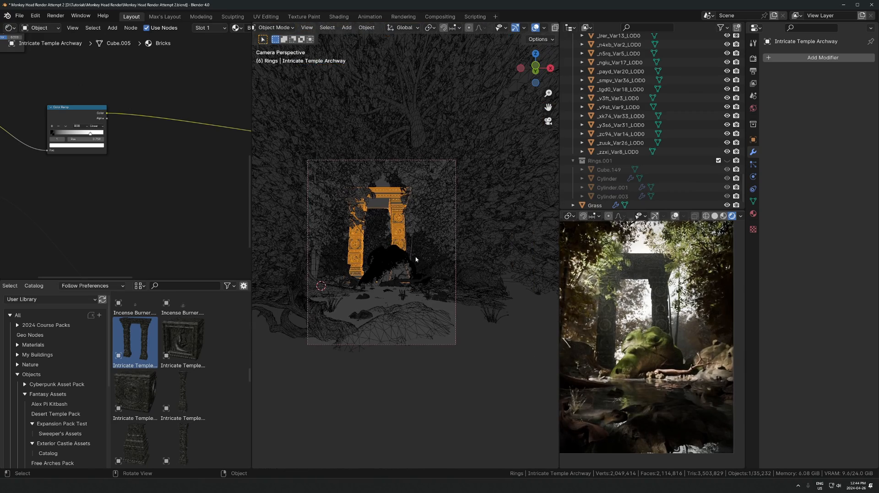
key("g")
key("x")
key("x")
left_click(413, 238)
middle_click_drag(413, 238, 375, 274)
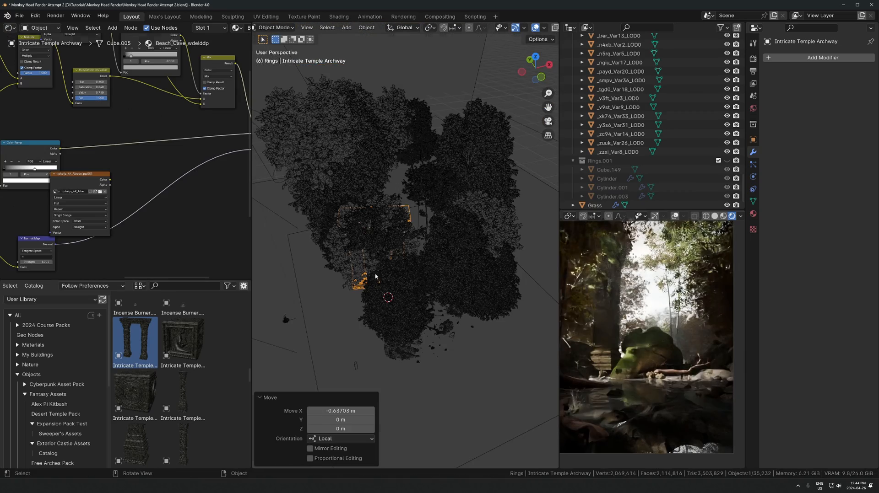
middle_click_drag(435, 280, 397, 306)
key("g")
key("shift+z")
left_click(379, 267)
scroll(379, 268, "down", 1)
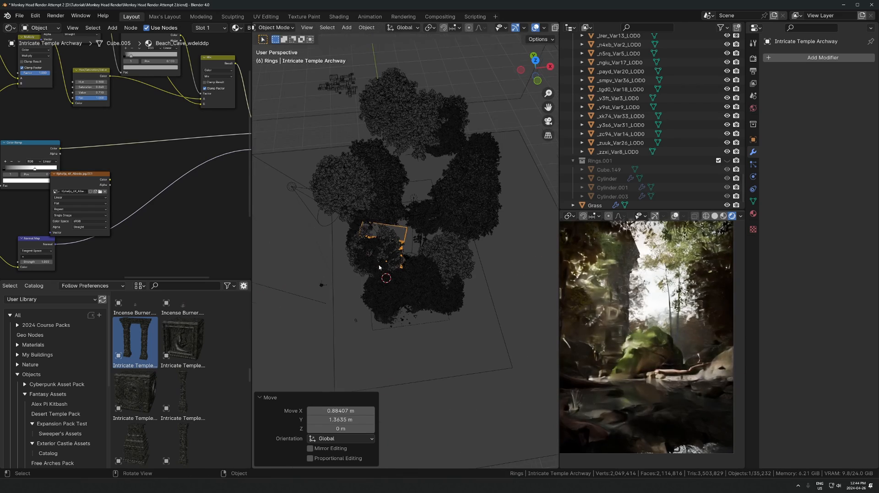
- Copy the archway alongside itself on local X and make linked duplicates of the pair about 12.8 m back along local Y
key("shift+d")
key("x")
key("x")
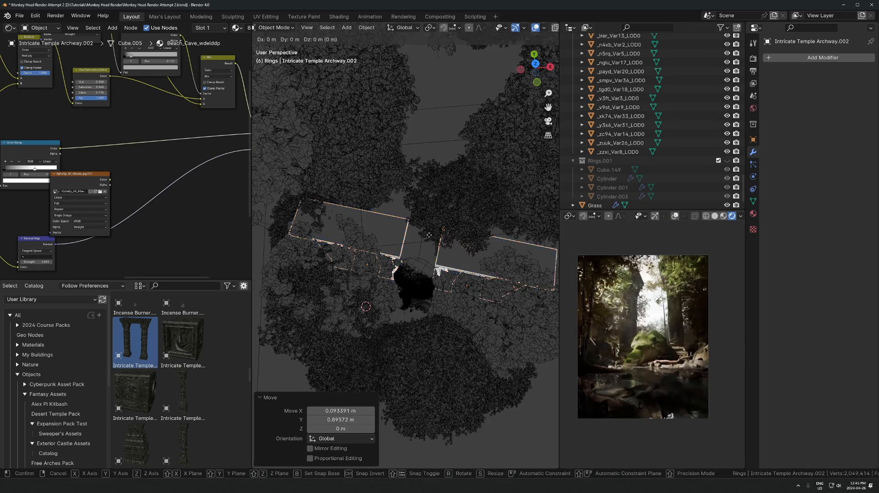
key("y")
key("y")
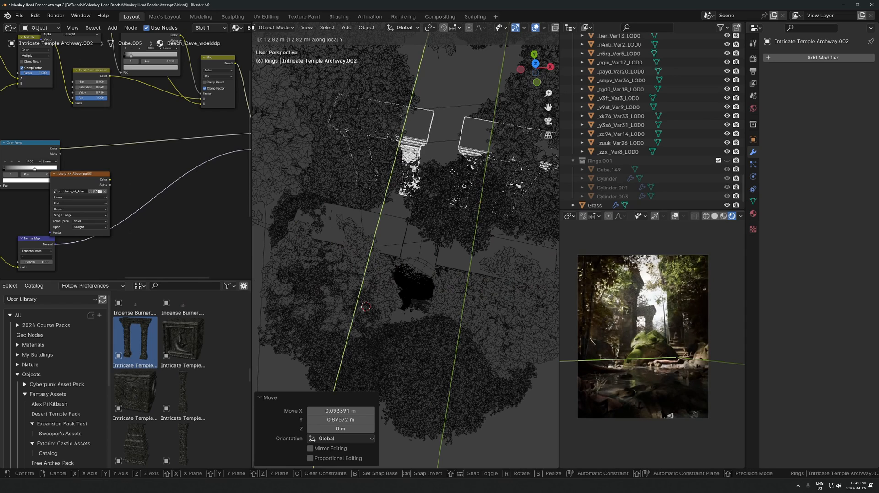
left_click(453, 174)
scroll(386, 280, "down", 4)
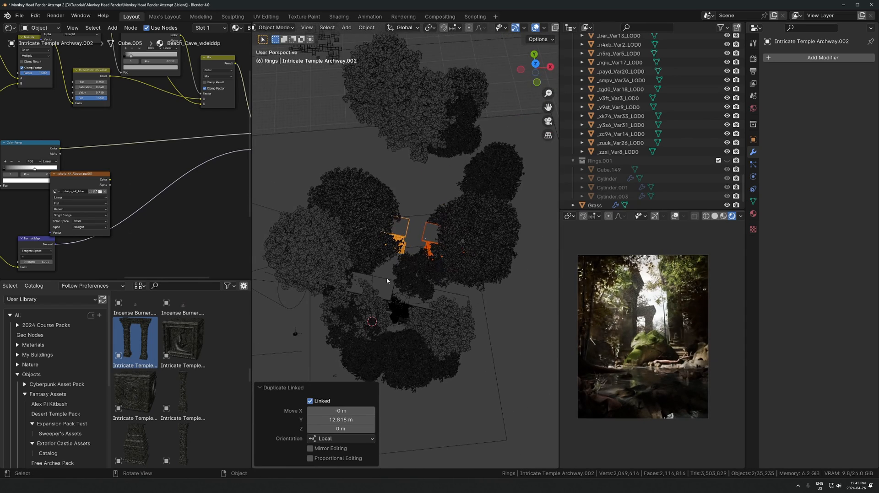
- Select all four archways, rotate them slightly about Z and shift them about -1.03 m along their local X axis
left_click(385, 289, "shift")
left_click(450, 297, "shift")
key("r")
key("z")
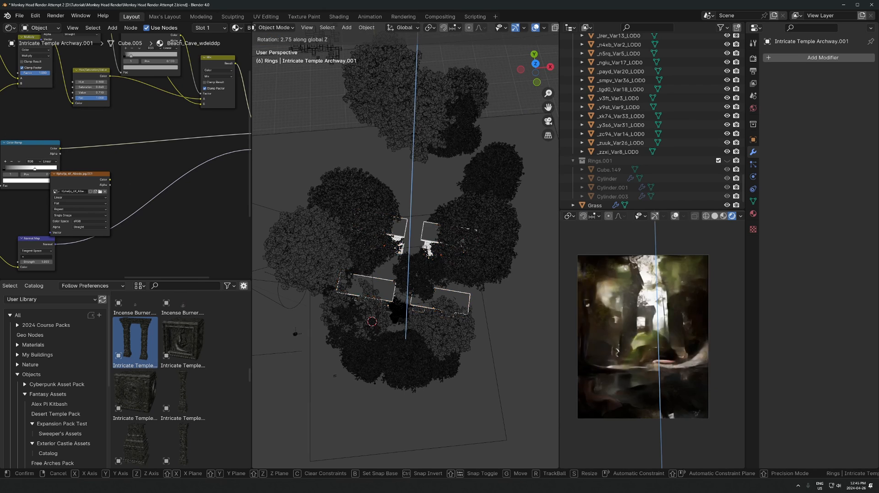
left_click(489, 260)
key("g")
key("x")
key("x")
left_click(484, 260)
- Make linked duplicates of the four archways farther back along their local Y axis
key("alt+d")
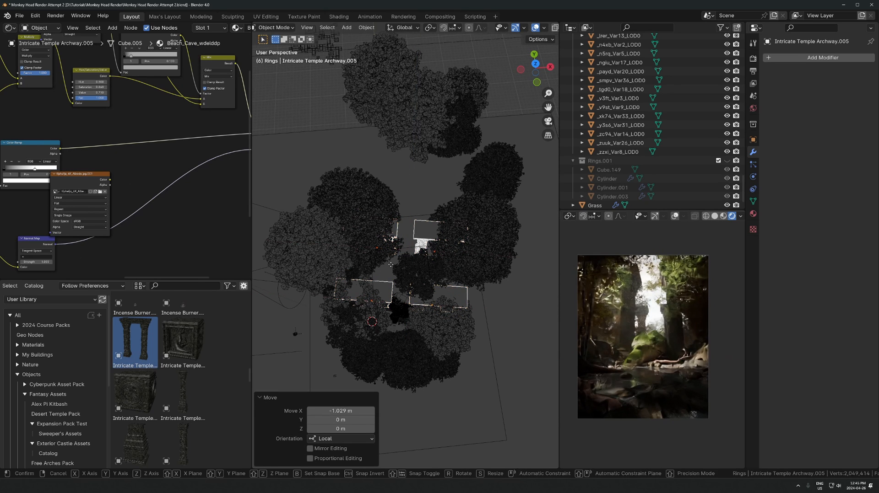
key("y")
key("y")
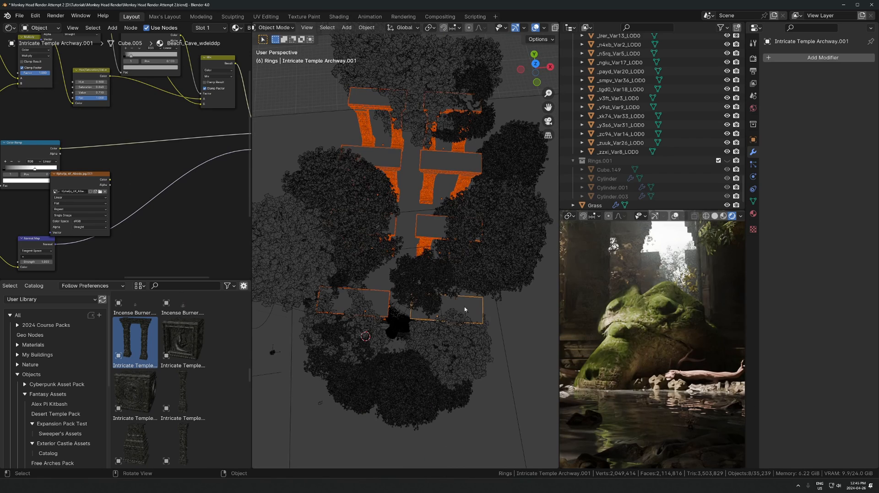
- Move all eight archways into a new collection named Arches
key("m")
left_click(465, 309)
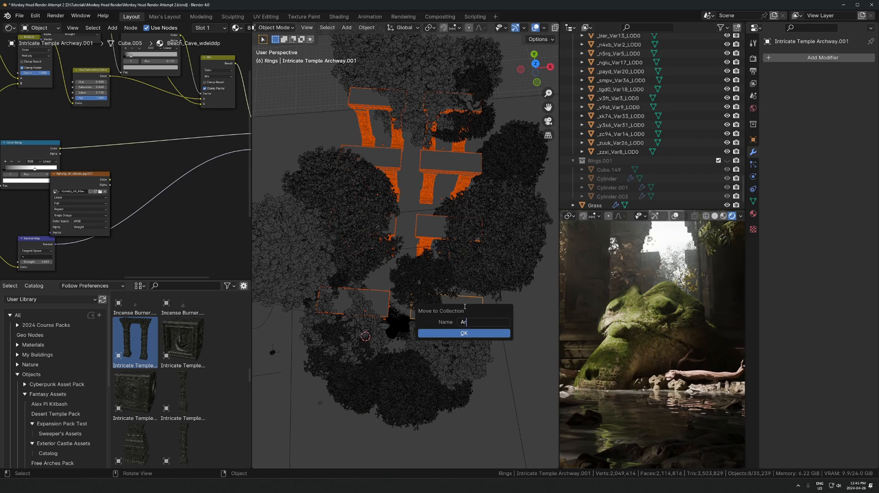
key("Return")
key("Return")
- Move the archways about 0.25 m along their local Y axis
middle_click_drag(457, 228, 402, 253)
scroll(450, 230, "up", 1)
scroll(678, 161, "down", 3)
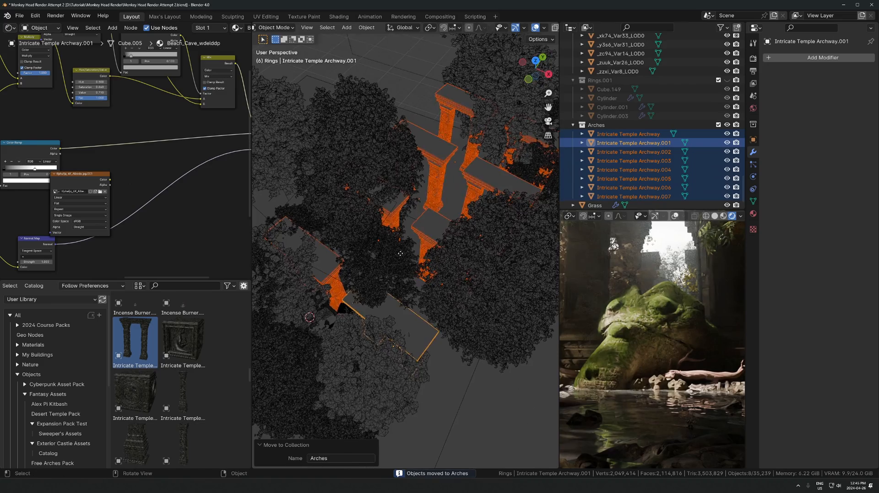
key("g")
key("y")
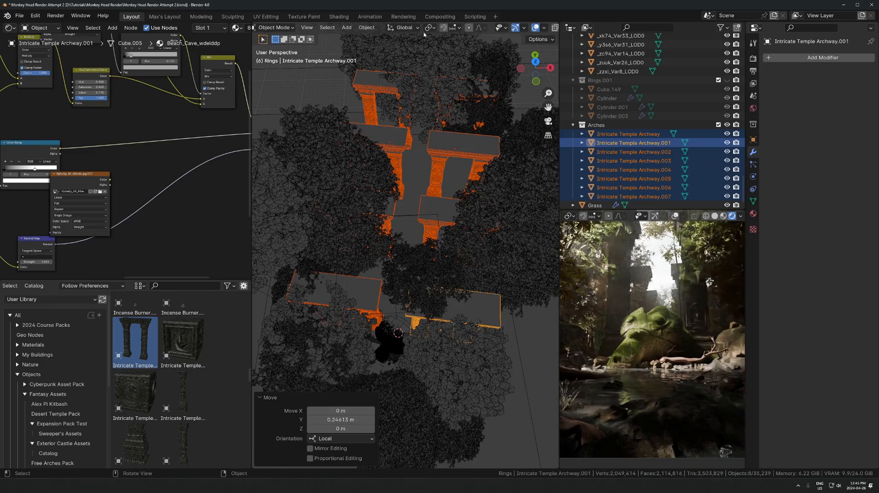
- Set the transform pivot to the 3D Cursor and rotate the archways about -5° around the global Z axis
left_click(428, 28)
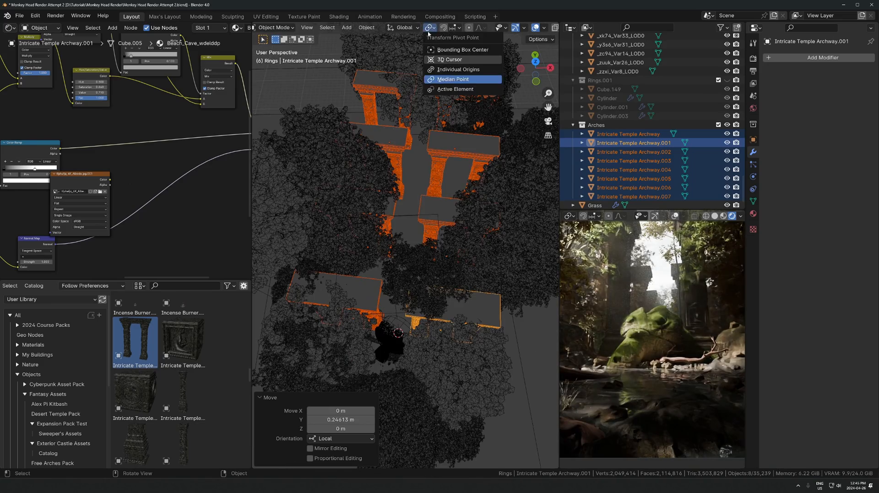
left_click(446, 59)
key("r")
key("z")
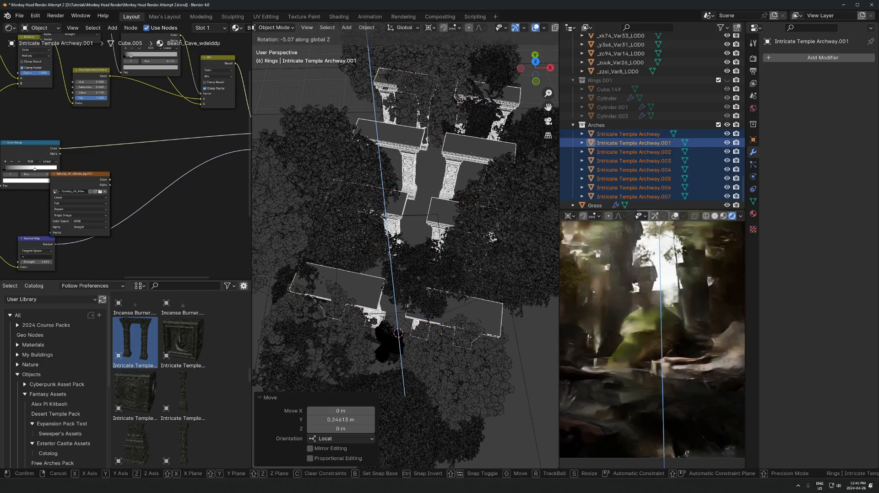
key("Return")
- Move the archways about 0.69 m along their local Y axis and return to the camera view
key("g")
key("x")
key("y")
key("y")
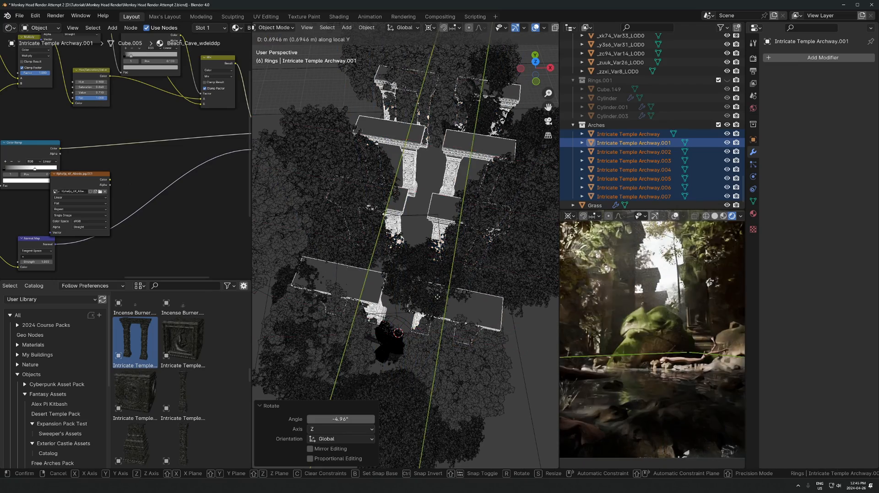
left_click(437, 298)
key("KP_0")
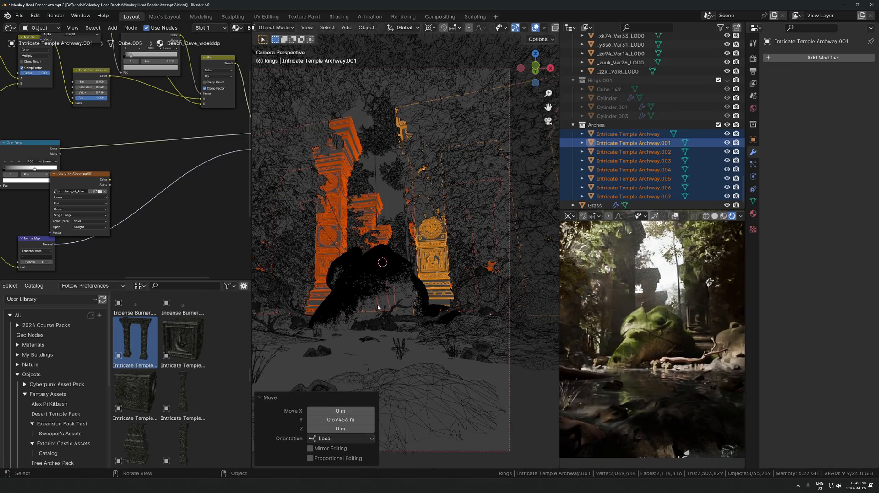
- Select the nature embankment piece and place a linked duplicate of it, keeping its height
scroll(390, 236, "down", 2)
left_click(374, 255)
left_click(374, 256)
middle_click_drag(374, 255, 403, 247)
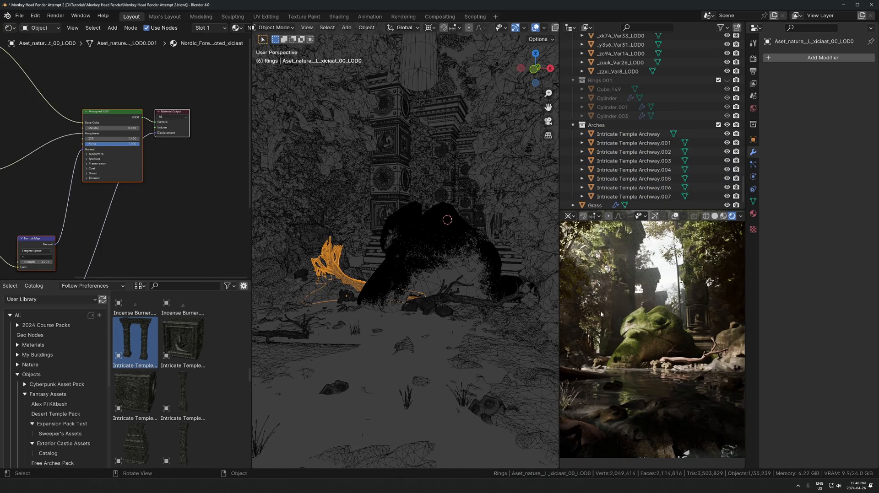
left_click(573, 338)
middle_click_drag(345, 263, 350, 280)
key("alt+d")
key("shift+z")
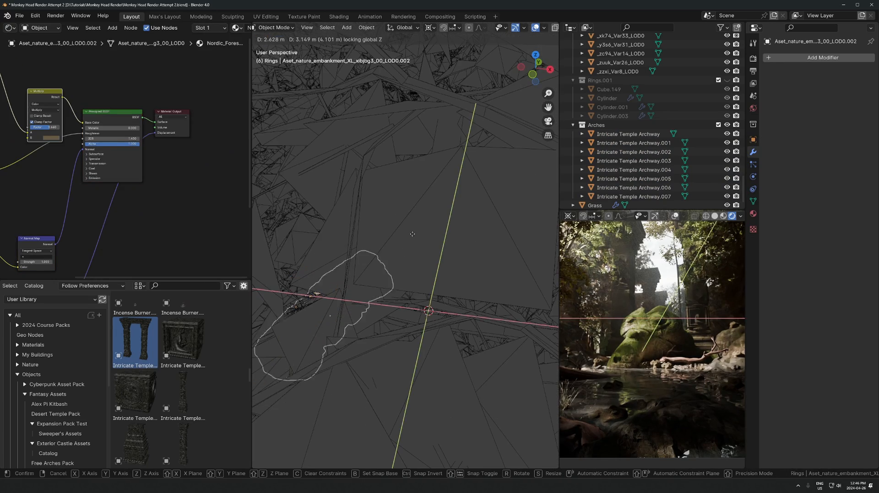
left_click(419, 231)
- Rotate the embankment copy -18.9° about Z and move it to the side of the giant head, about 1 m lower
key("KP_0")
scroll(478, 245, "down", 1)
key("r")
key("z")
left_click(473, 63)
key("g")
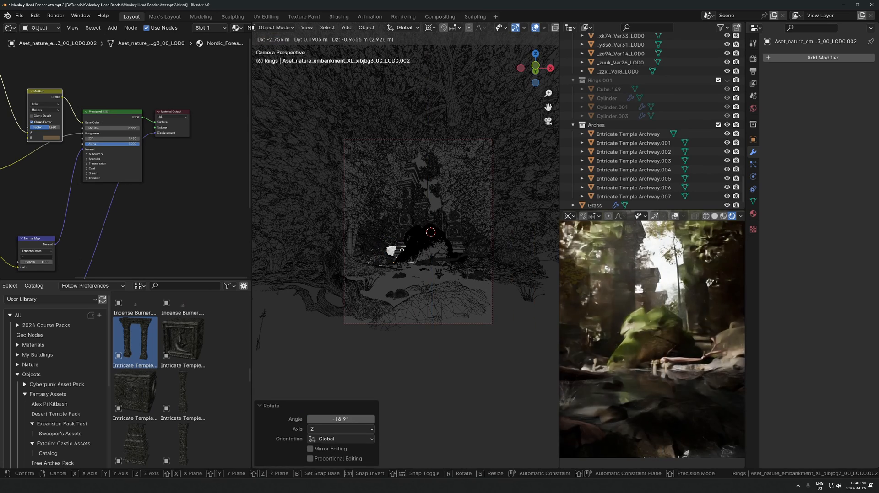
left_click(471, 65)
- Set the transform pivot to Median Point and move the embankment copy horizontally by about -1.2 m in X and 4.4 m in Y
left_click(429, 27)
left_click(457, 79)
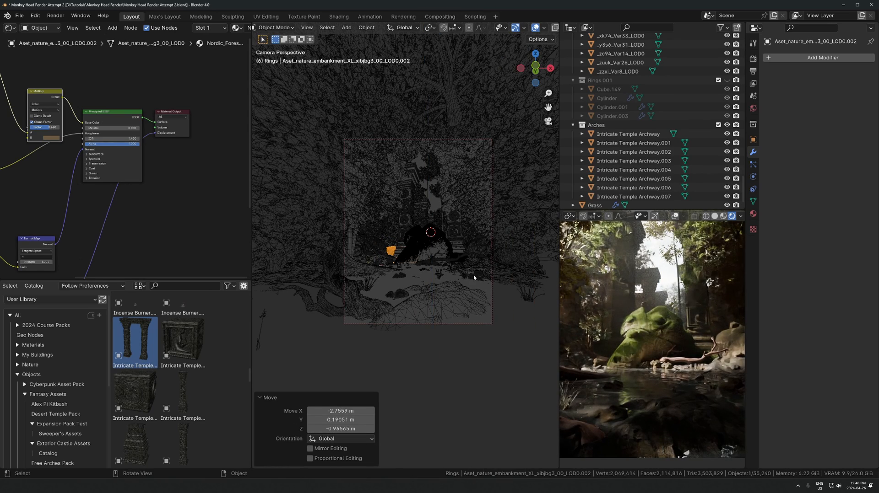
key("g")
key("shift+z")
left_click(465, 278)
scroll(699, 328, "down", 1)
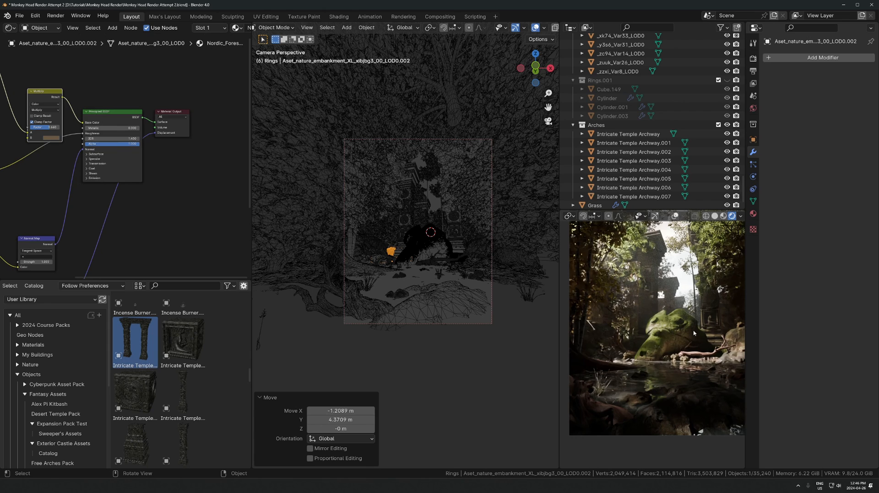
- Compare the backgrounds by hiding the Arches collection and showing Rings.001, and make both collections visible together
left_click(727, 125)
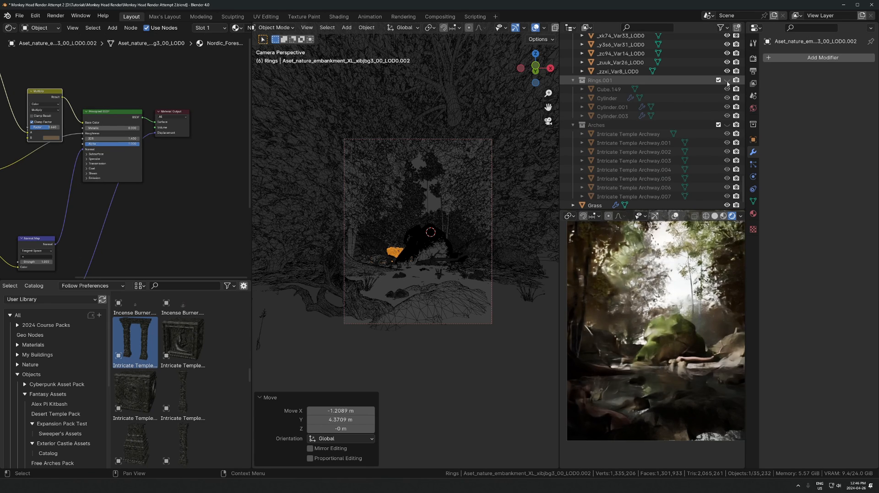
left_click(727, 81)
middle_click_drag(718, 299, 711, 316, "shift")
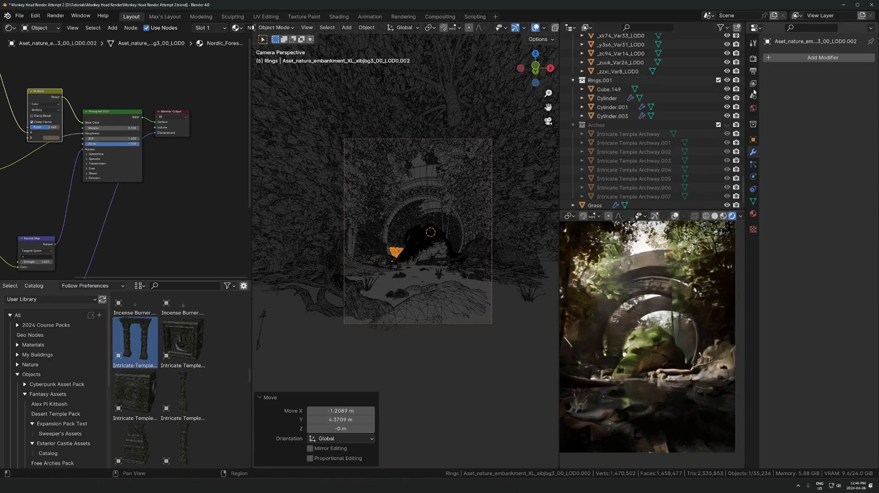
left_click(727, 125)
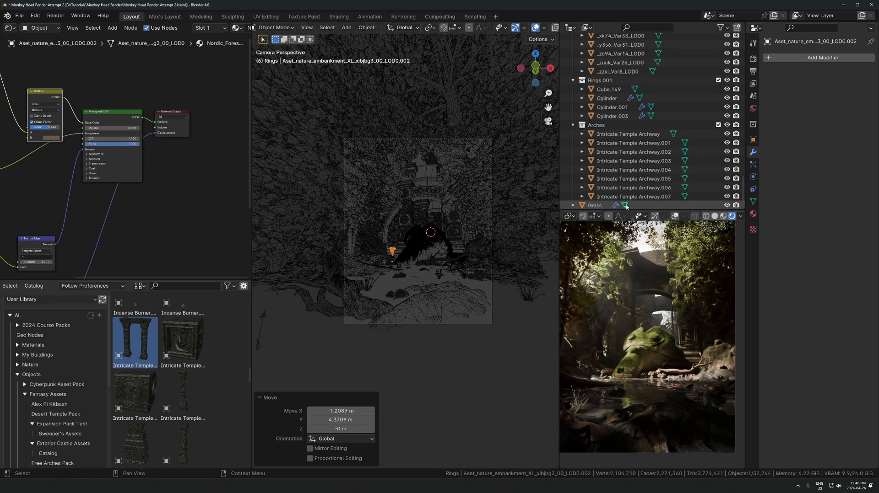
- Select all objects in the Rings.001 collection and move them horizontally by about 1.8 m in X and 0.1 m in Y
right_click(600, 80)
left_click(549, 144)
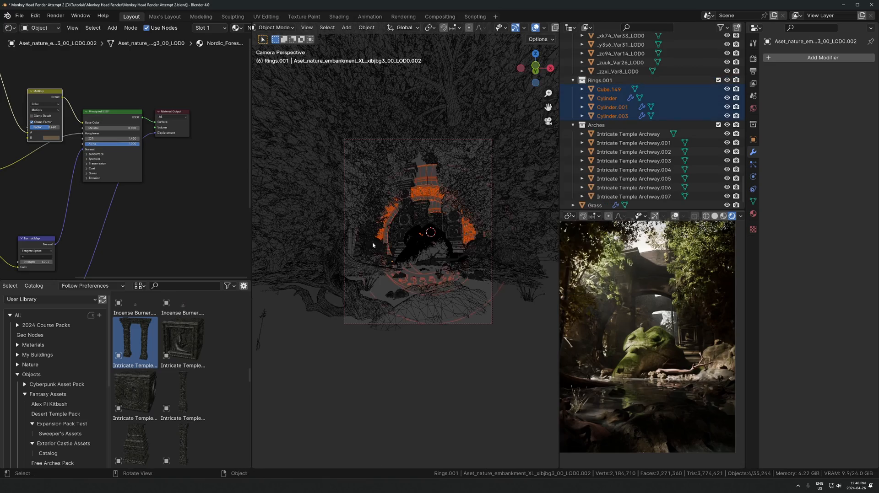
middle_click_drag(373, 245, 445, 272)
scroll(450, 274, "down", 2)
scroll(451, 274, "up", 3)
key("g")
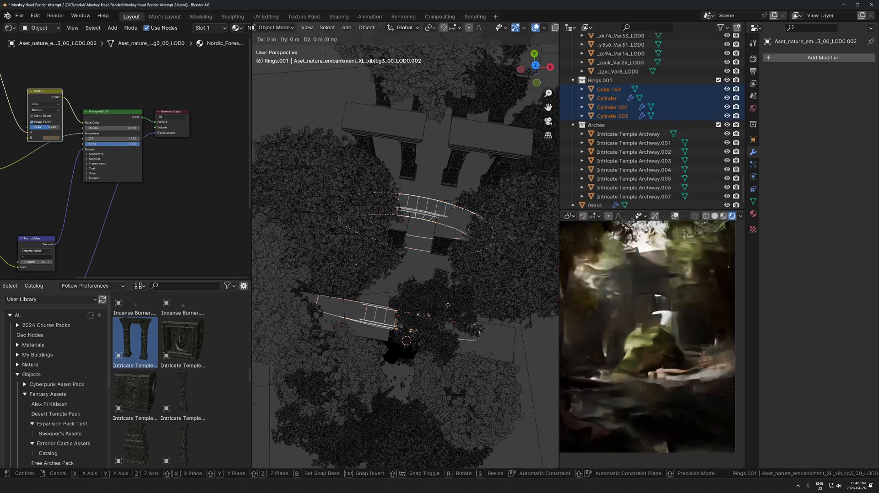
key("shift+z")
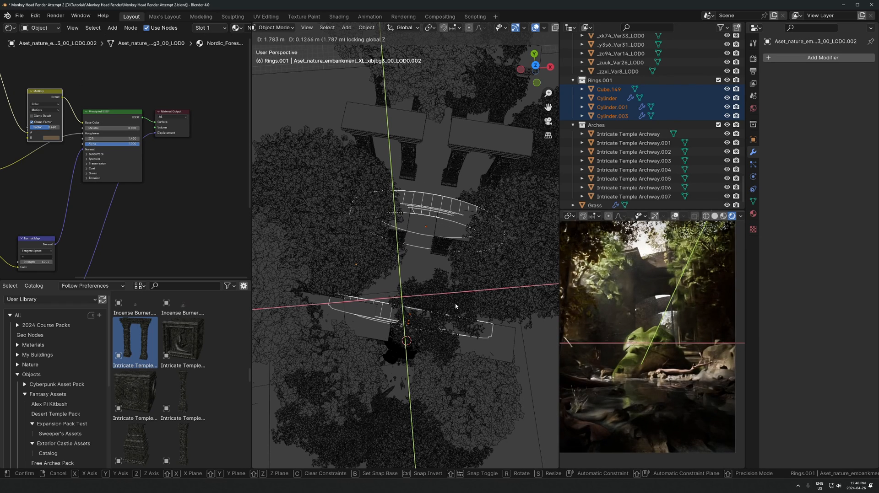
left_click(455, 303)
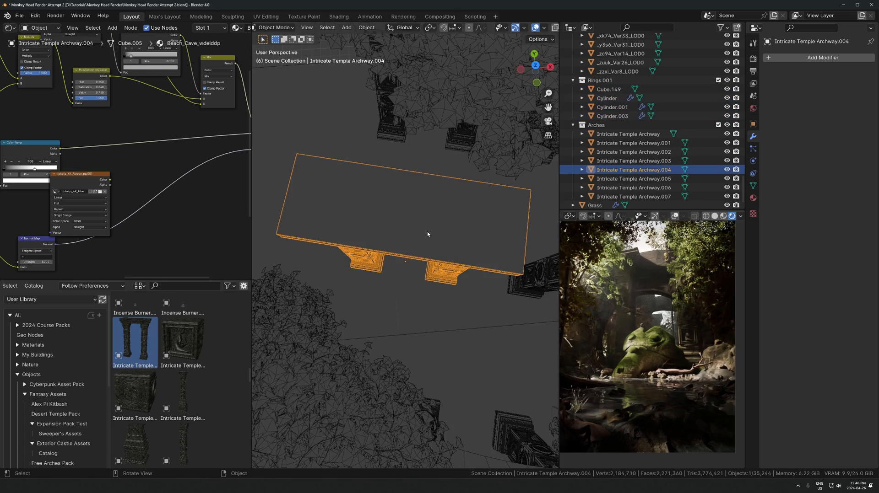
- Inspect the selected archway at the back and browse the fantasy asset library for other arch pieces
middle_click_drag(428, 234, 375, 233)
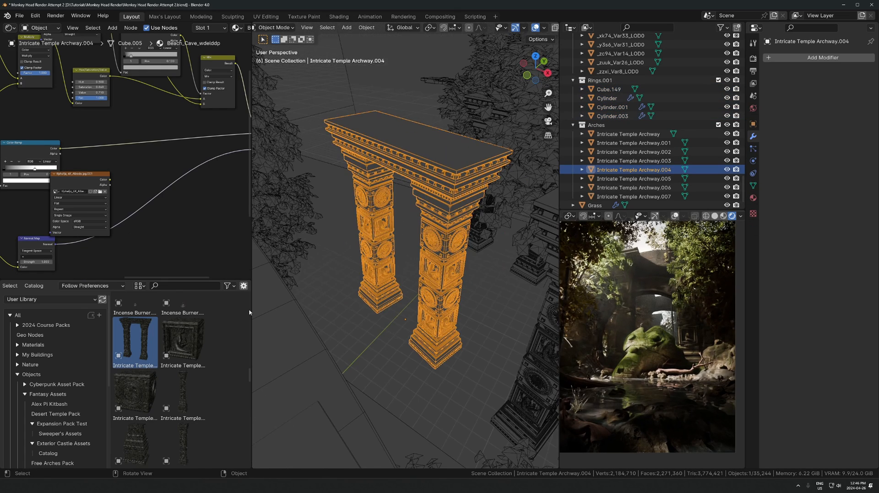
scroll(141, 371, "down", 10)
scroll(141, 371, "up", 15)
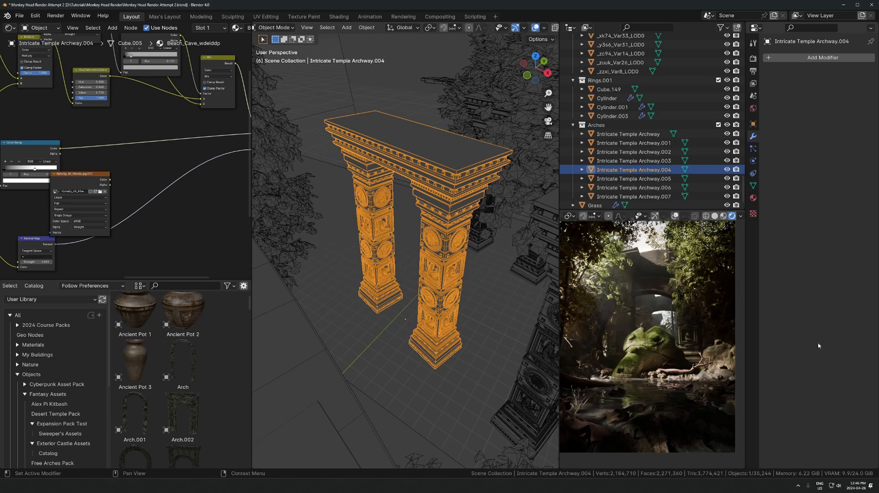
scroll(426, 248, "down", 5)
middle_click_drag(426, 248, 416, 304)
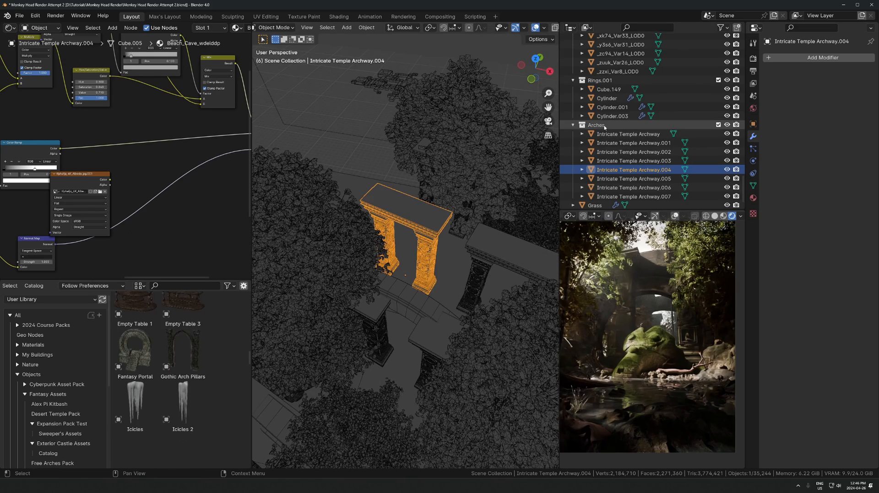
- Select the objects of the Rings.001 and Arches collections in turn and examine their layout from above
right_click(605, 80)
left_click(563, 145)
scroll(416, 259, "down", 3)
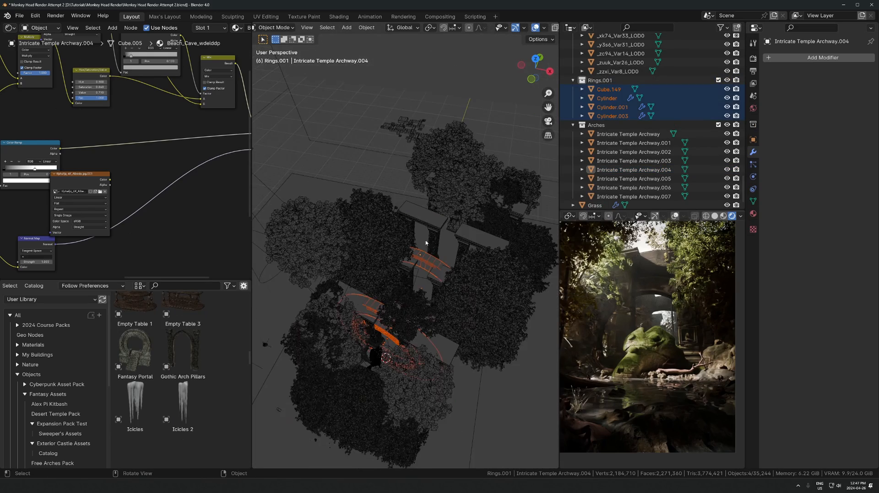
key("KP_7")
scroll(432, 270, "up", 5)
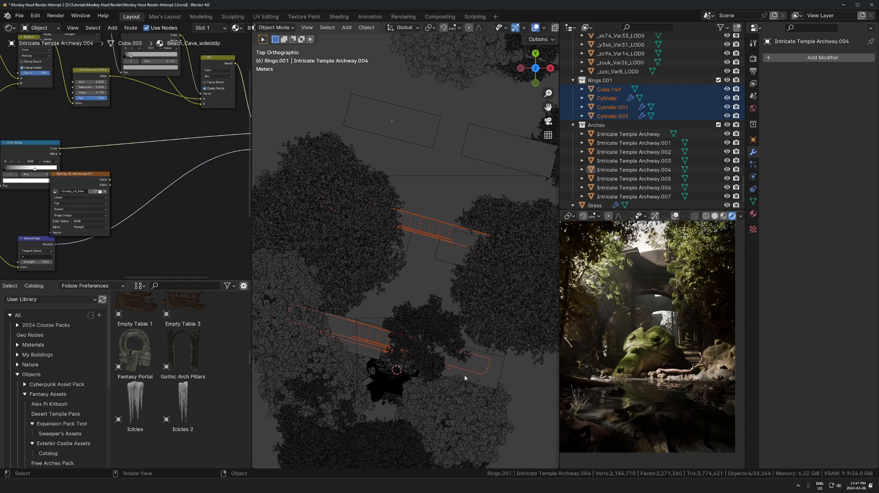
right_click(593, 124)
left_click(550, 190)
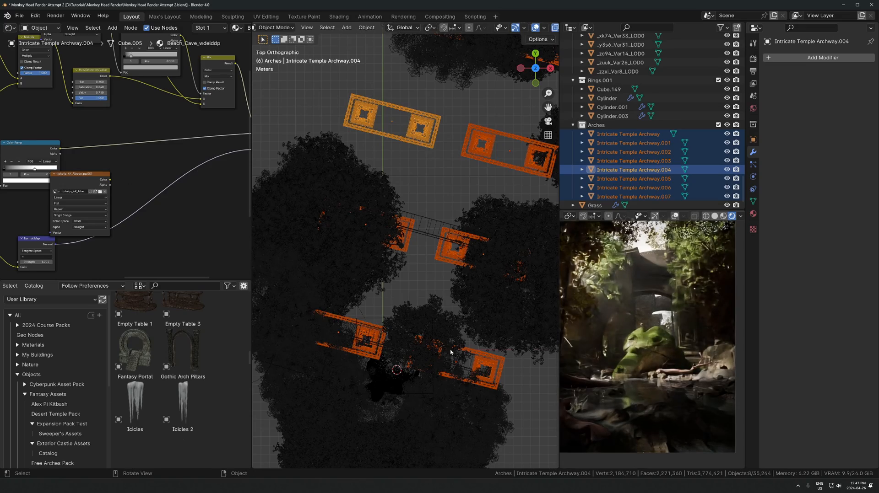
middle_click_drag(450, 352, 451, 243)
scroll(414, 237, "down", 3)
key("alt+z")
scroll(413, 237, "up", 3)
key("g")
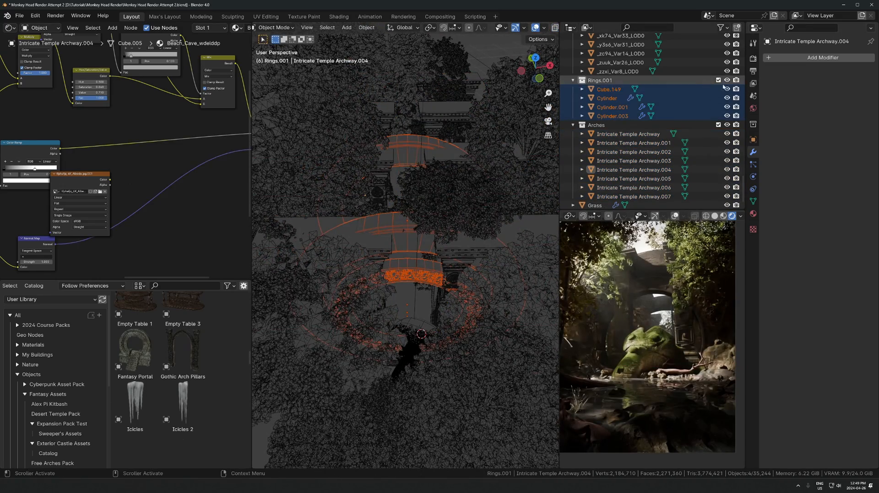
- Hide the Rings.001 collection and examine the background with only the temple arches
left_click(726, 81)
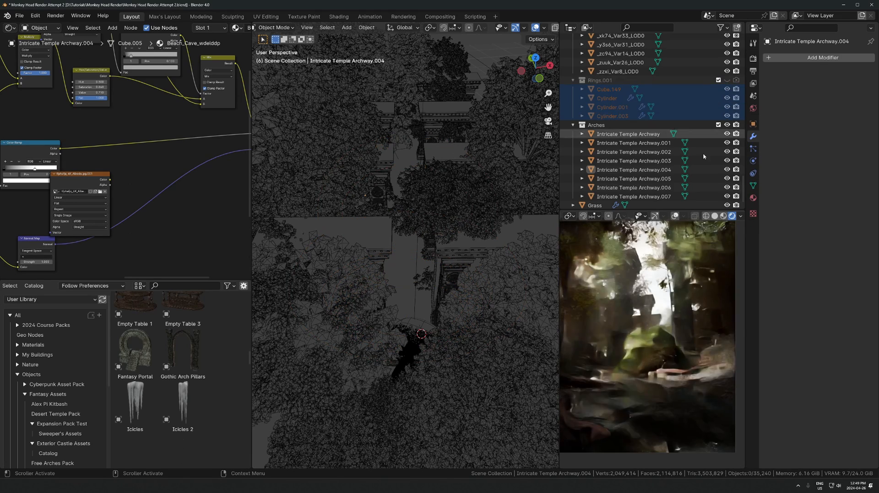
scroll(425, 251, "down", 6)
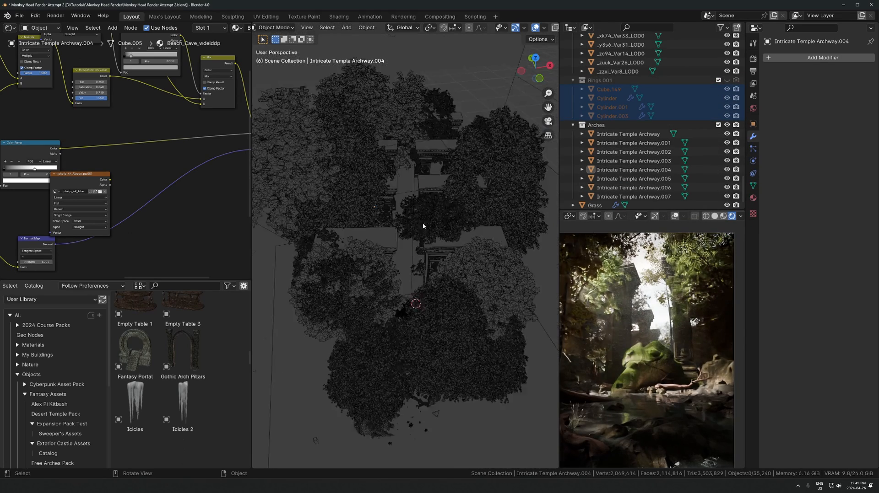
left_click(425, 251)
scroll(425, 251, "up", 6)
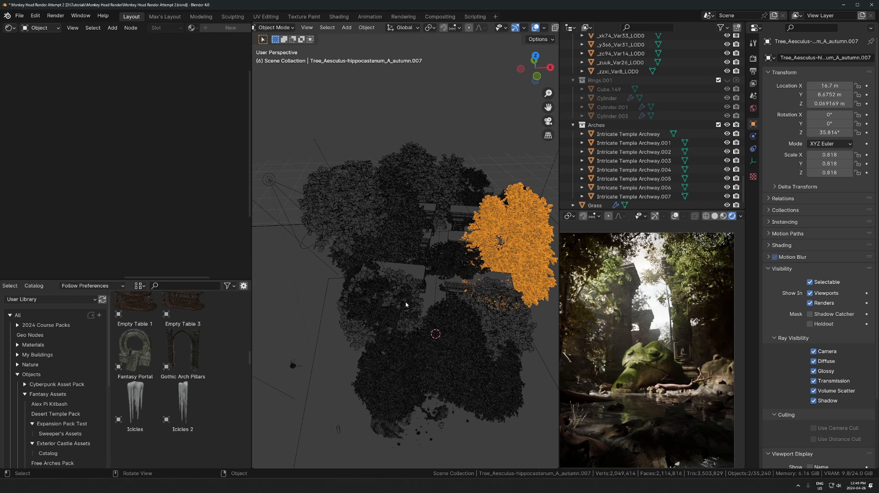
- Spawn the autumn Celtis occidentalis A tree from the deciduous category of the botaniq asset library
key("n")
left_click(520, 64)
left_click(511, 151)
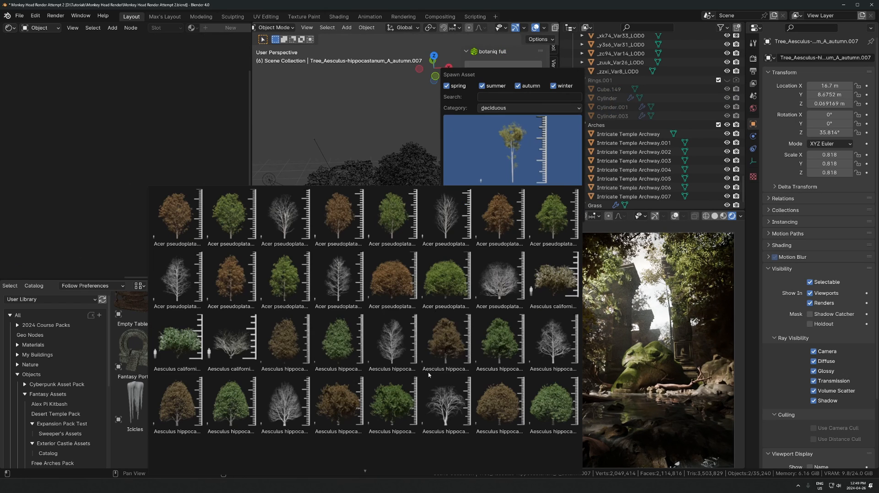
mouse_move(288, 489)
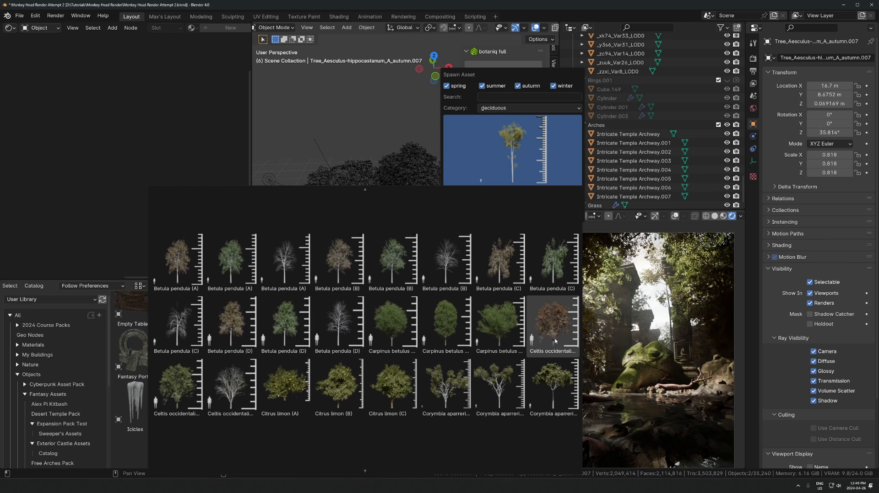
left_click(555, 336)
left_click(527, 214)
scroll(424, 325, "down", 5)
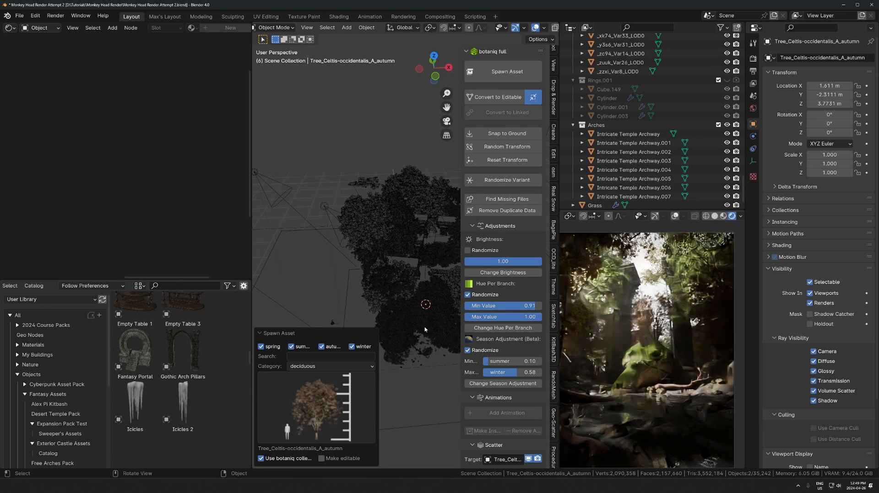
- Move the spawned tree horizontally by about -8 m in X and 6.8 m in Y, and scale it by about 3.36
key("g")
key("shift+z")
right_click(408, 279)
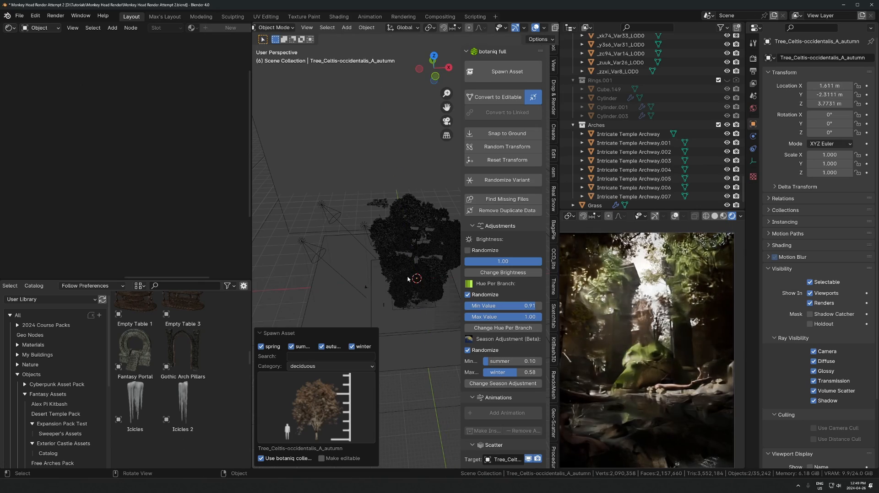
key("n")
key("s")
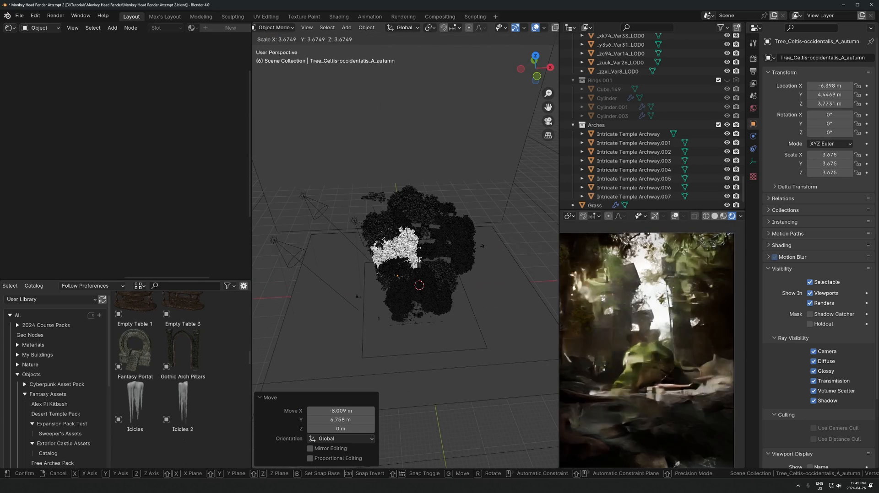
left_click(473, 265)
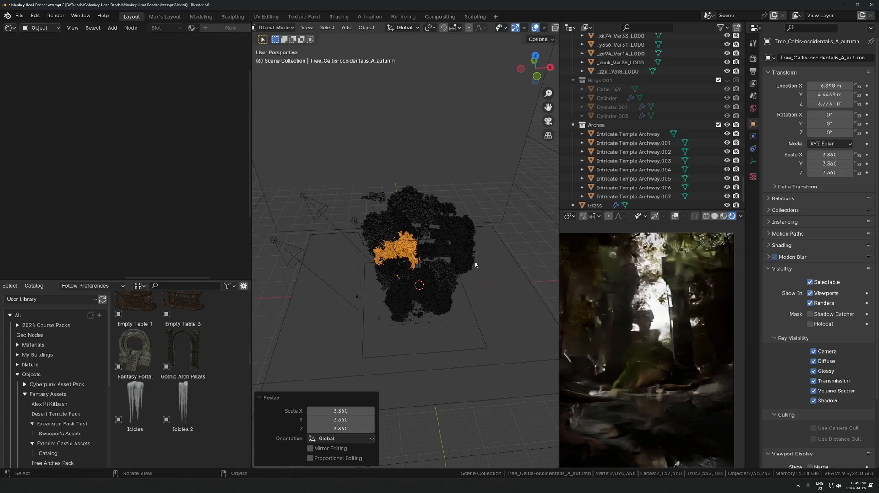
- In camera view, scale the tree by about 0.616 and move it by about -1.1 m in X, -1.6 m in Y and 7.9 m in Z
key("KP_0")
scroll(459, 288, "down", 2)
key("s")
left_click(440, 226)
key("g")
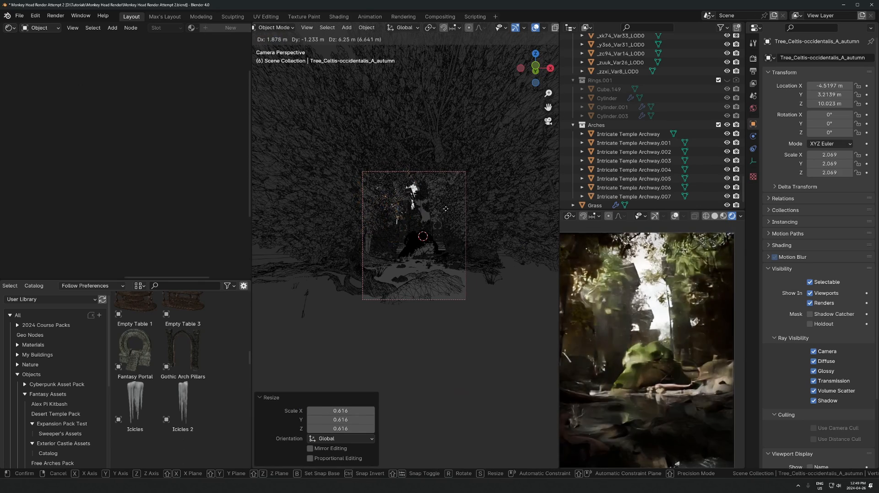
left_click(441, 231)
middle_click_drag(441, 231, 431, 306)
scroll(419, 313, "down", 8)
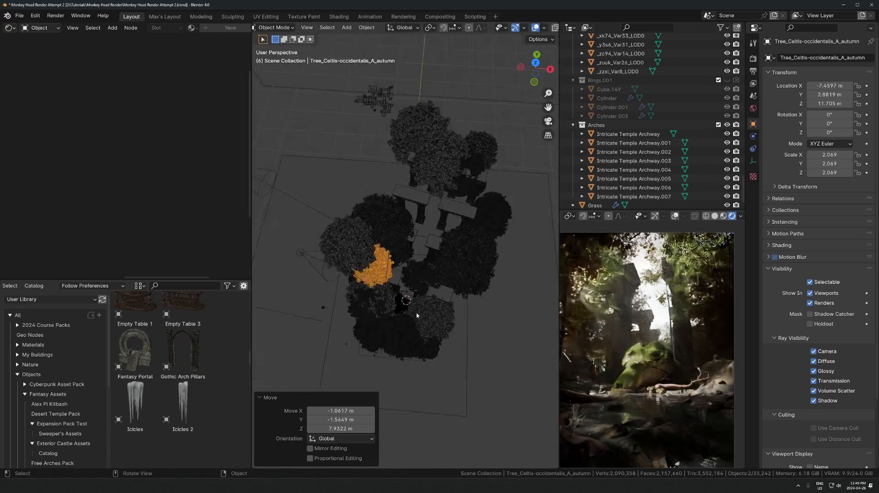
- Move the tree horizontally by about 1.3 m in X and 3.5 m in Y
key("g")
key("shift+z")
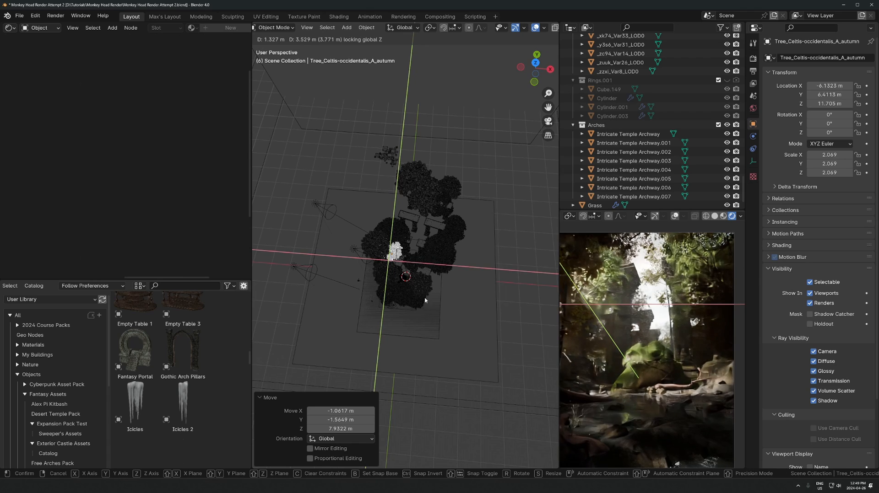
left_click(425, 300)
middle_click_drag(424, 300, 459, 268)
left_click(462, 254)
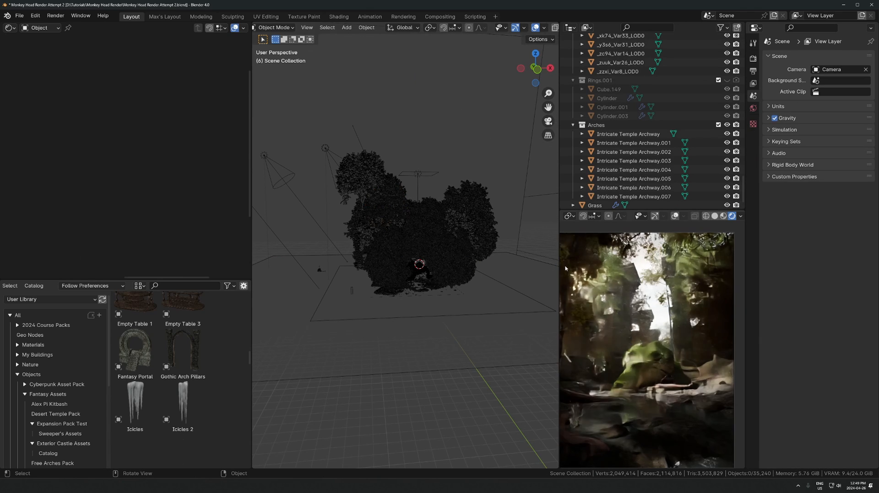
key("ctrl+z")
- Place the tree at the back of the scene, about 5.7 m in X and 34.6 m in Y away, and enlarge it slightly
middle_click_drag(437, 218, 430, 257)
scroll(429, 257, "down", 2)
key("g")
key("shift+z")
left_click(438, 206)
key("s")
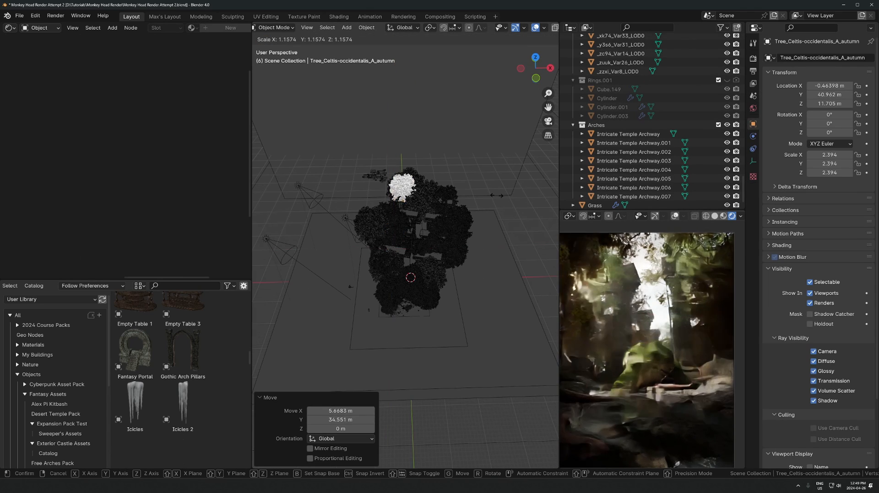
left_click(487, 212)
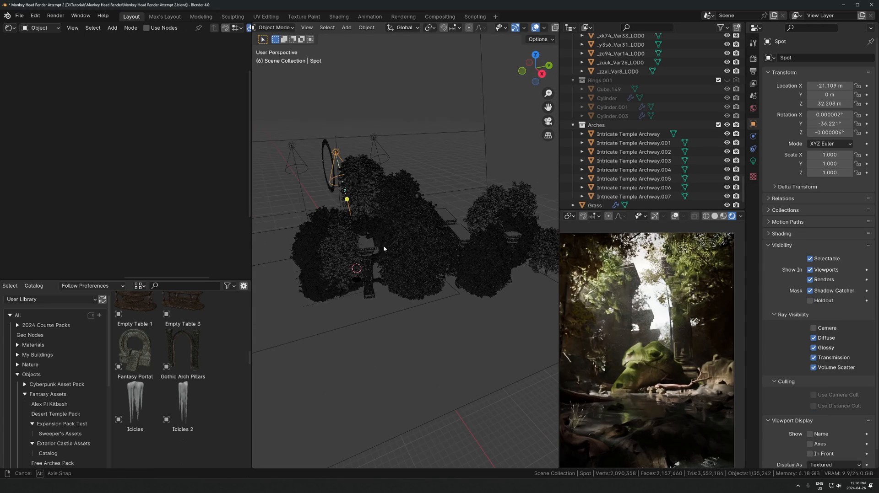
- Move the selected spot light about 4.3 m along its local Z axis, farther from the scene
middle_click_drag(467, 222, 481, 254)
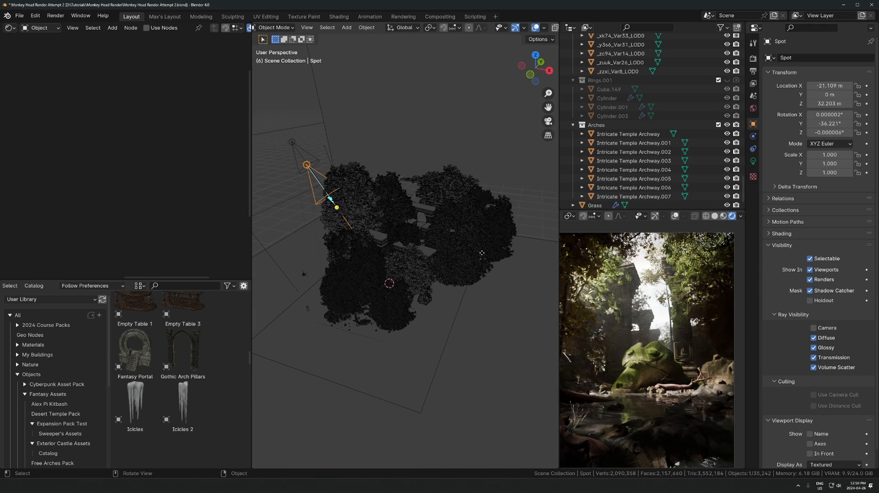
key("g")
key("z")
key("z")
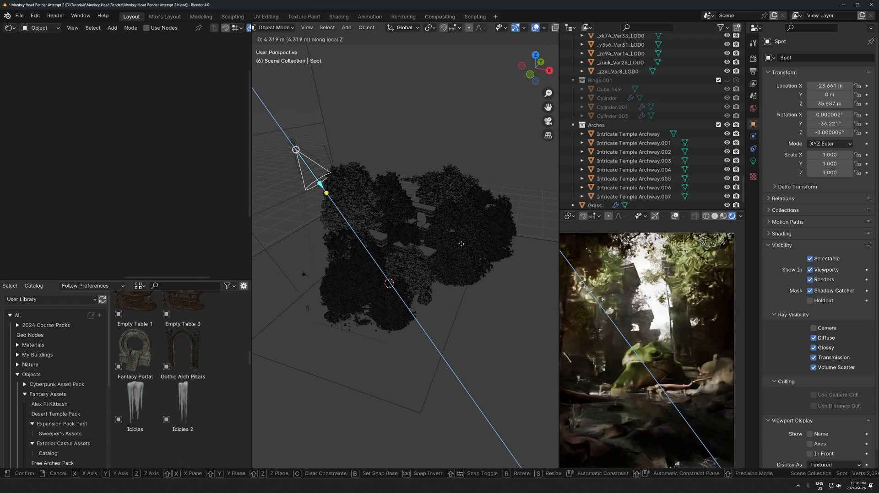
left_click(462, 244)
- Set the spot light's power to 2.0222 MW and its radius to 0.337 m
left_click(753, 161)
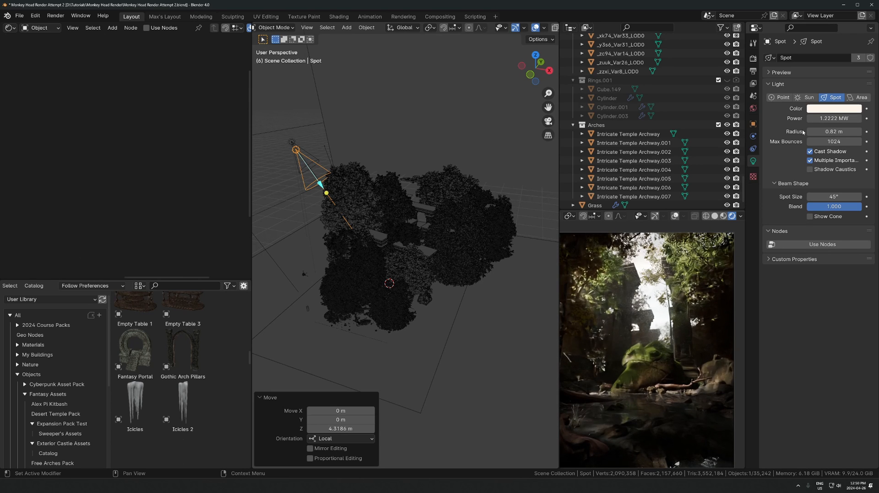
left_click(857, 118)
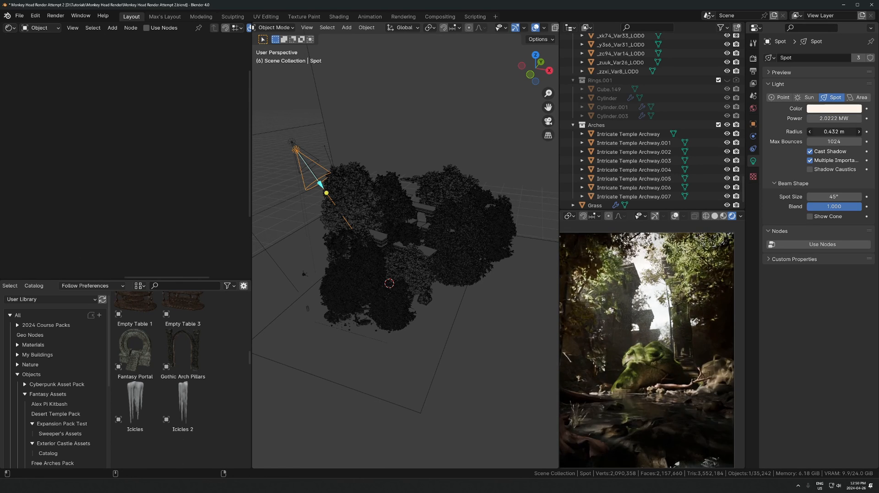
scroll(688, 349, "up", 5)
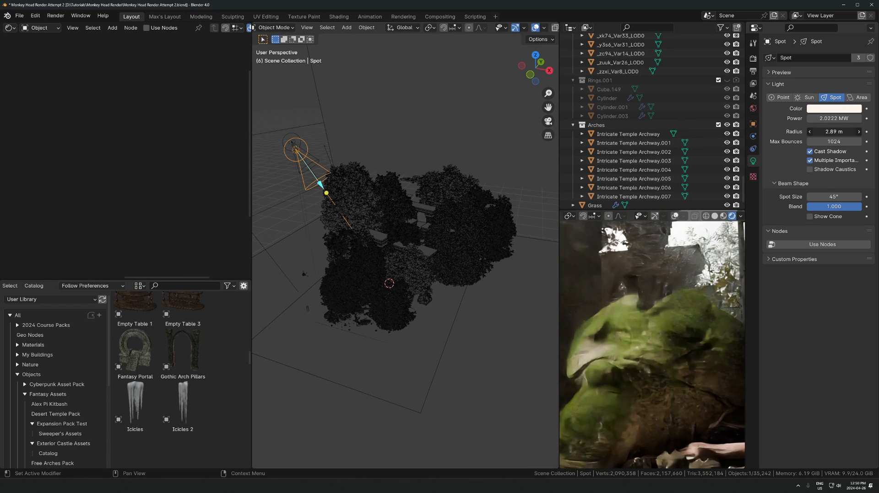
left_click_drag(833, 131, 851, 131)
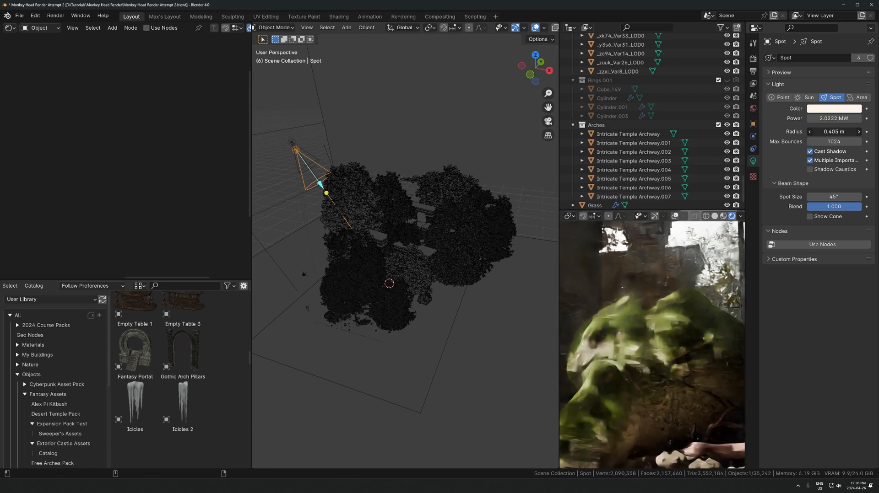
scroll(640, 370, "down", 5)
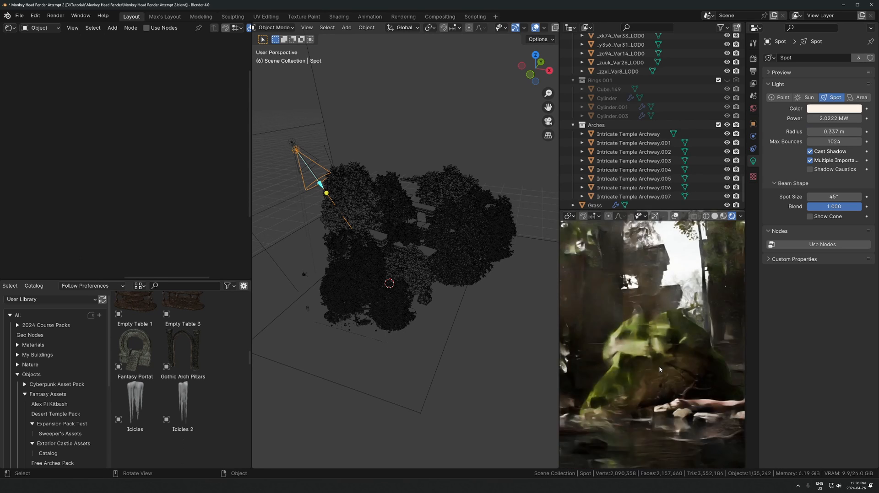
scroll(647, 336, "down", 1)
- Select the large background sky plane and load a different golden-sun cloud image from the Skies folder into its image texture
middle_click_drag(440, 115, 455, 139)
scroll(455, 139, "down", 3)
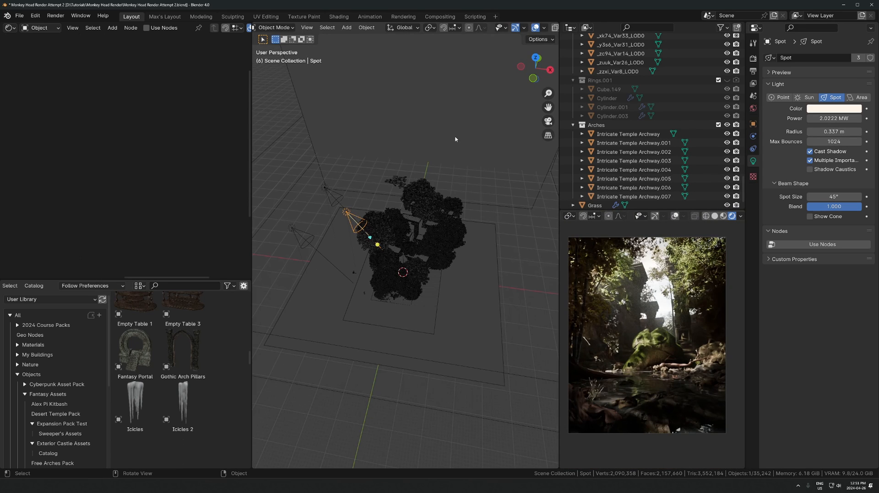
left_click(455, 139)
middle_click_drag(3, 175, 111, 168)
scroll(112, 168, "up", 1)
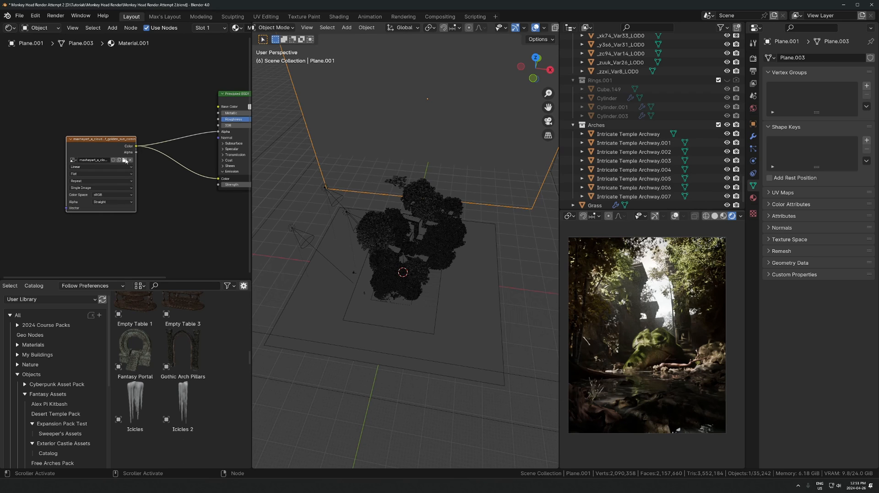
left_click(125, 160)
left_click(450, 145)
double_click(454, 147)
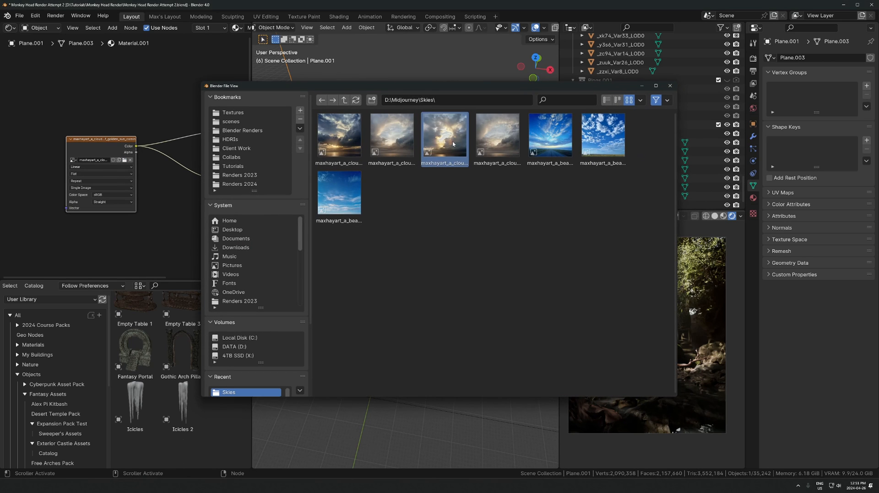
- Set the Base Color of the sky plane's Principled BSDF to black
scroll(195, 143, "up", 3)
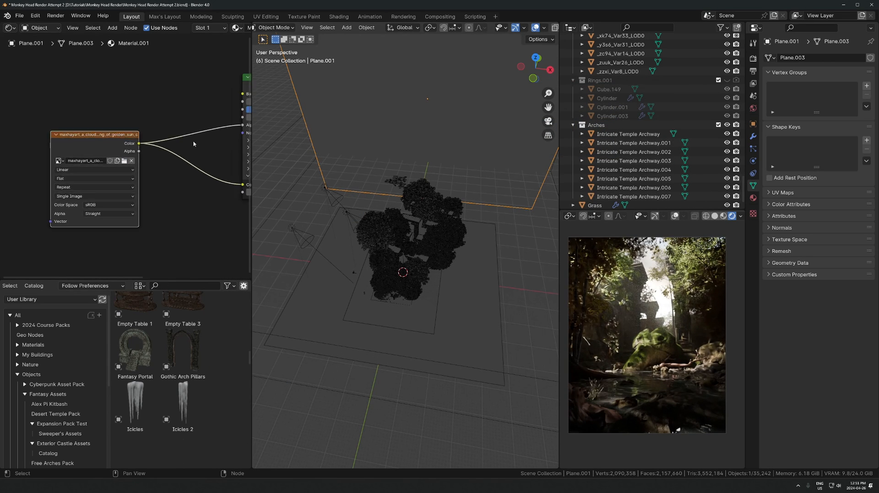
middle_click_drag(194, 143, 97, 206)
left_click(203, 156)
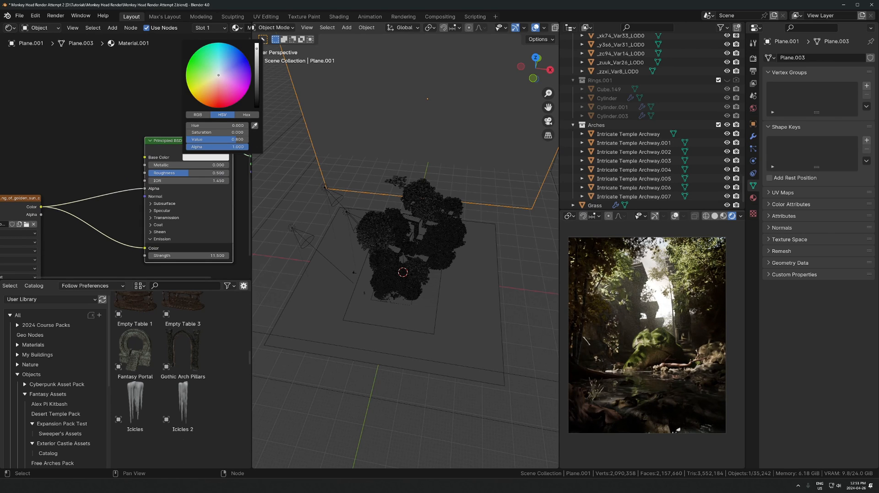
left_click_drag(257, 49, 257, 107)
middle_click_drag(127, 238, 154, 214)
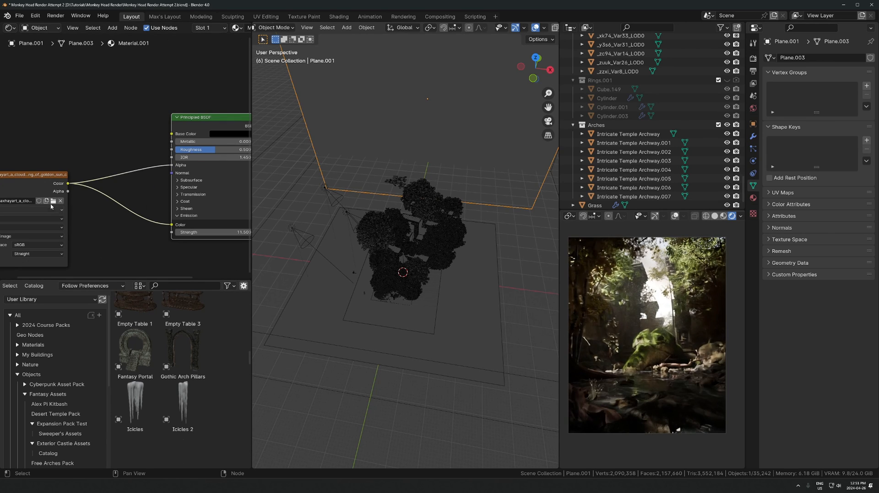
- Swap the sky plane's texture for another image from the Skies folder and return to the camera view
left_click(53, 201)
double_click(603, 136)
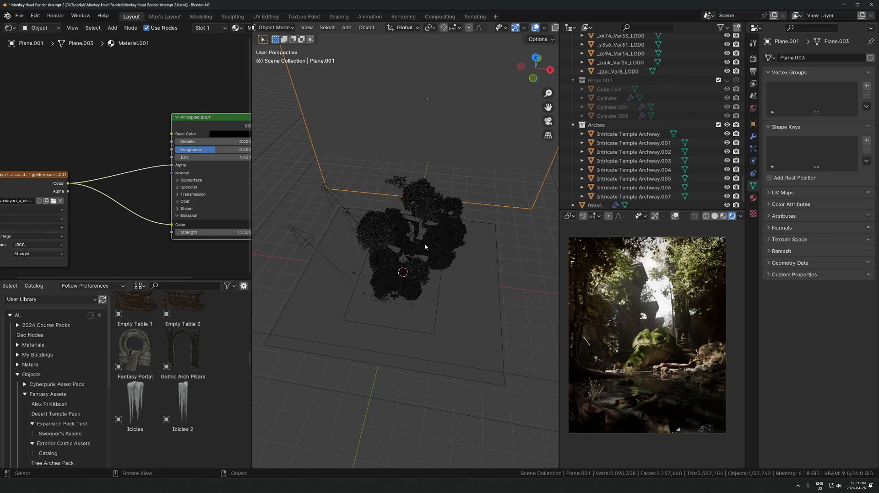
key("KP_0")
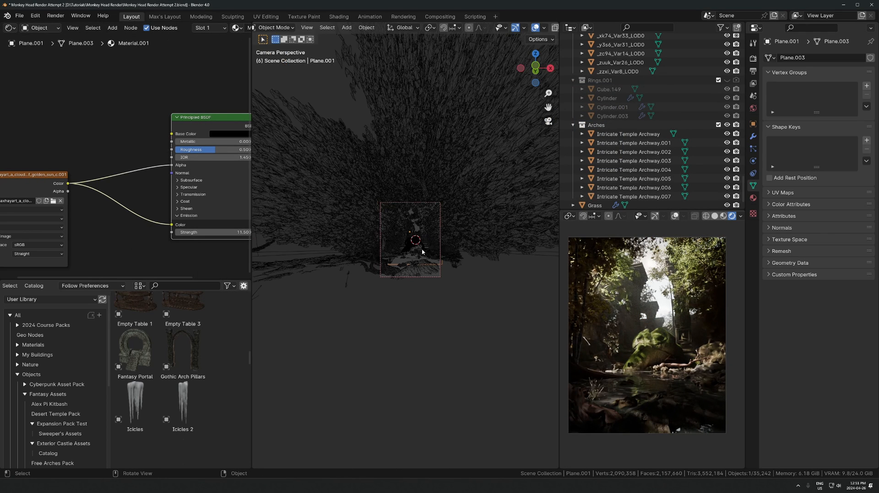
- Make the Rings.001 collection visible again alongside the Arches collection
left_click(728, 81)
scroll(479, 253, "up", 1)
scroll(445, 244, "up", 6)
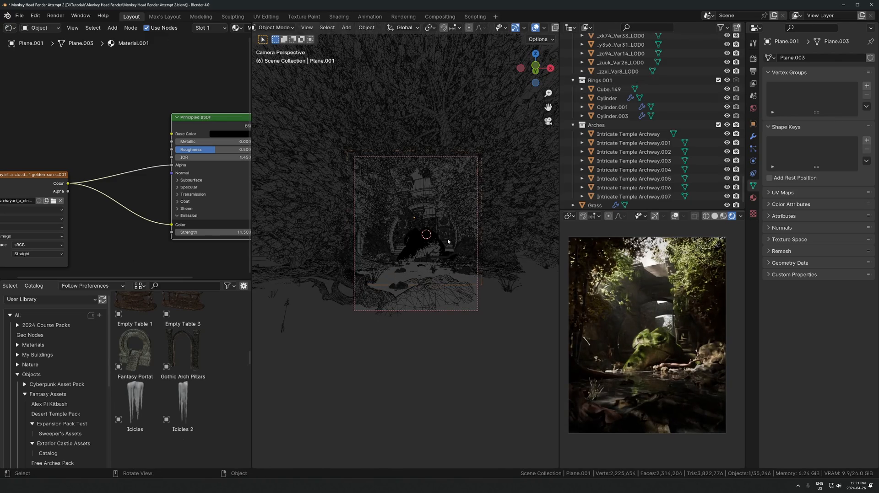
- Delete the upper ring segment Cylinder.001 behind the monkey head
scroll(405, 188, "up", 1)
left_click(407, 188)
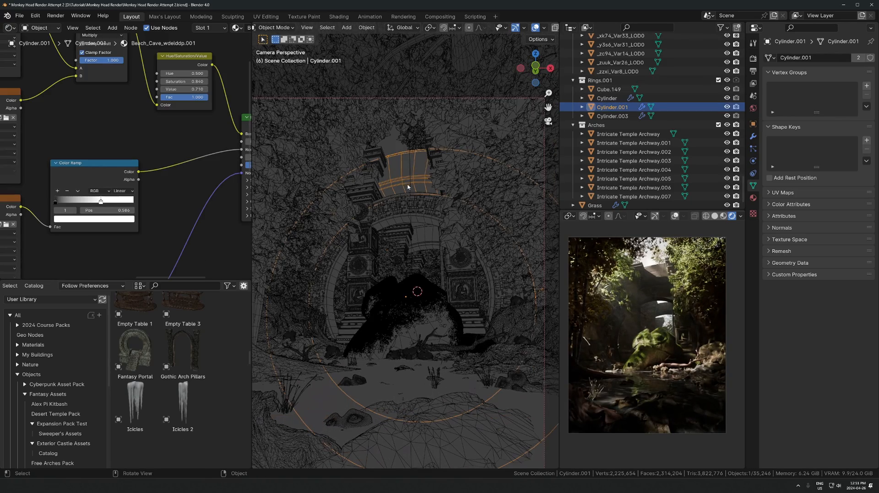
key("x")
left_click(408, 186)
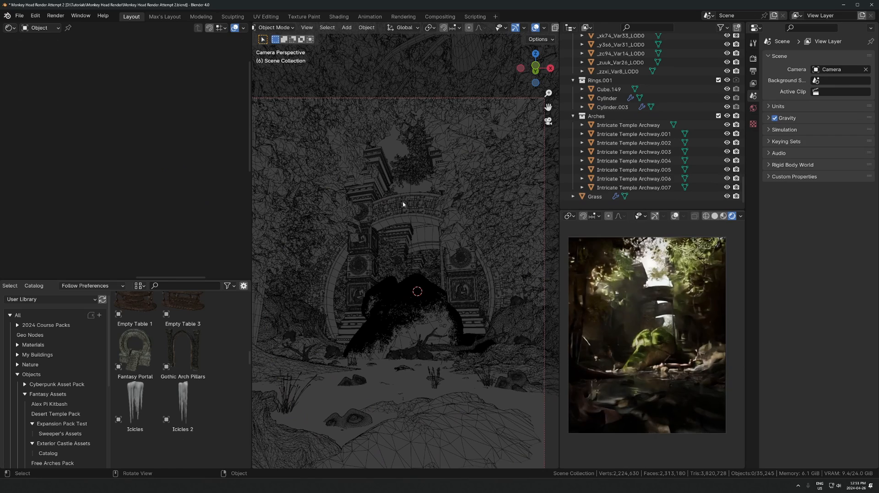
- Make a linked duplicate of the two remaining arch ring parts, scale it up, and move it about -1.28 m along its local Z axis
left_click(409, 207)
left_click(471, 204, "shift")
key("alt+d")
key("s")
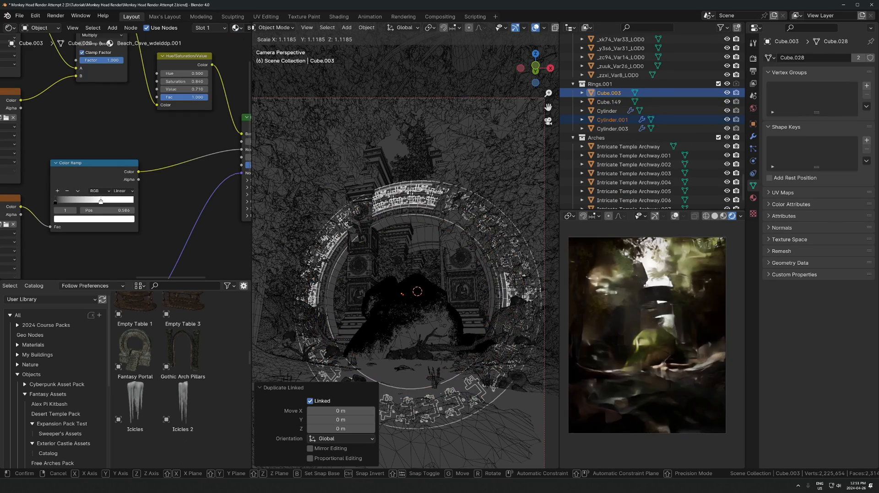
key("g")
key("z")
key("z")
left_click(503, 192)
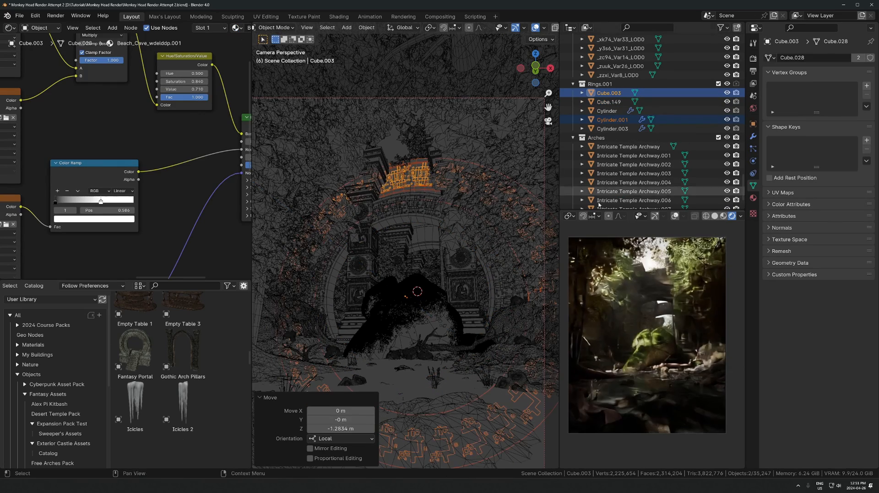
- Check the duplicated rings in the rendered preview, and undo their duplication, scaling and move
scroll(631, 320, "up", 4)
middle_click_drag(700, 259, 685, 368, "shift")
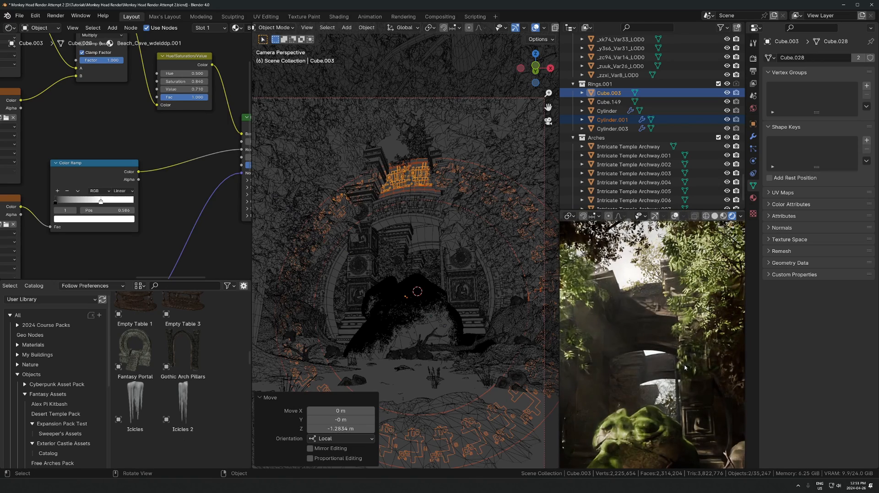
scroll(441, 248, "down", 2)
key("ctrl+z")
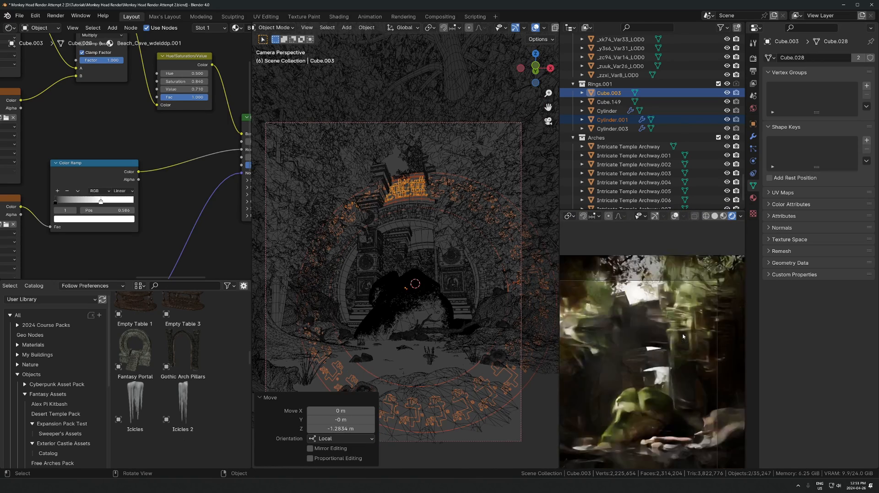
scroll(386, 207, "down", 3)
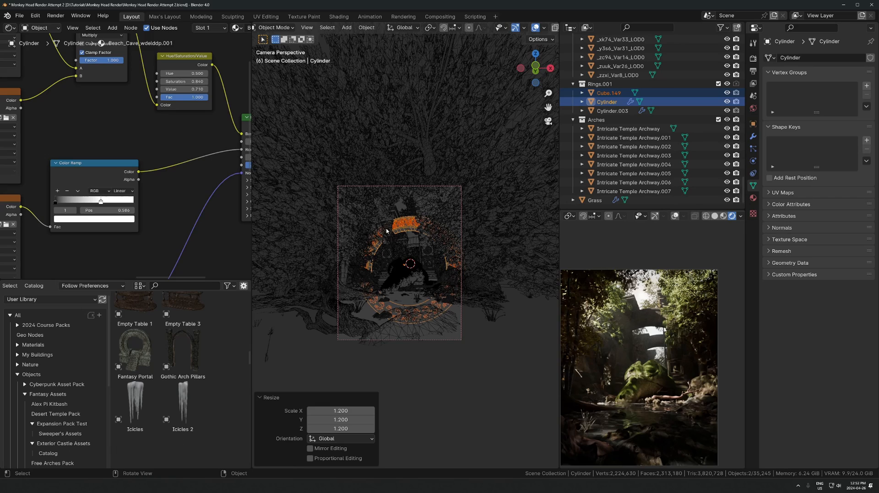
- Select the spot light Spot.001 beside the trees and raise its radius to 0.637 m
left_click(516, 195)
middle_click_drag(515, 196, 409, 381)
scroll(473, 269, "down", 7)
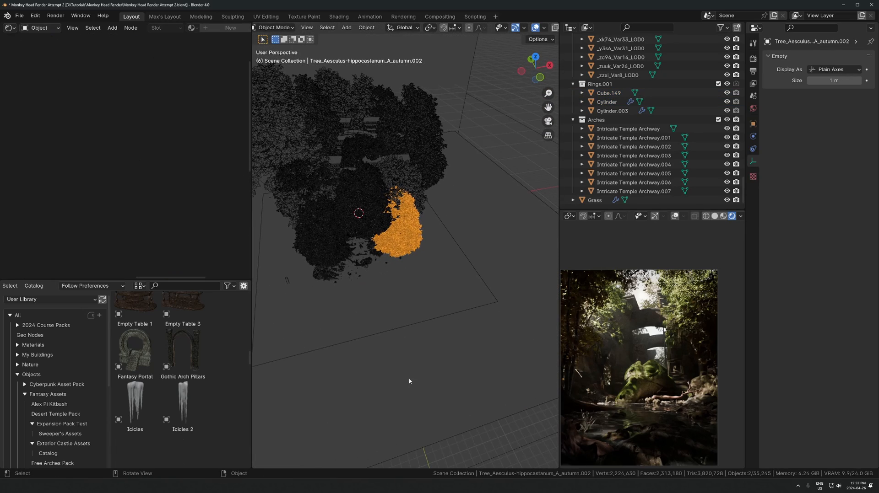
left_click(277, 210)
middle_click_drag(277, 209, 398, 169)
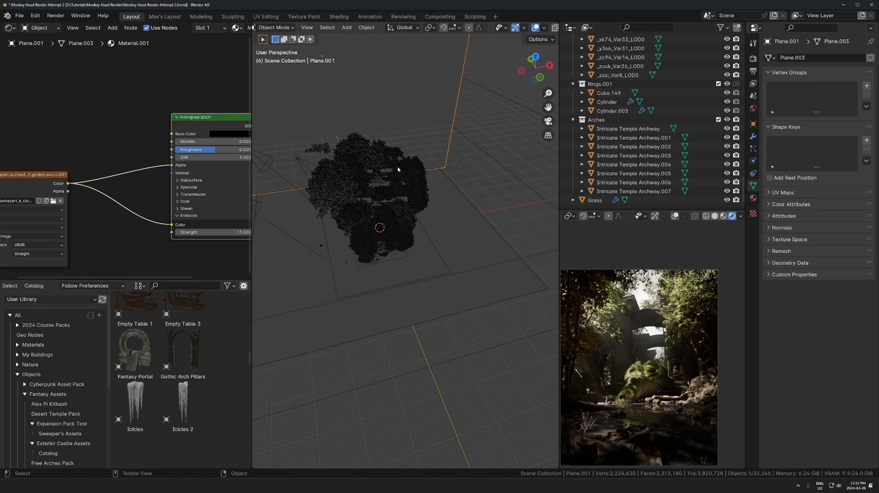
left_click(275, 162)
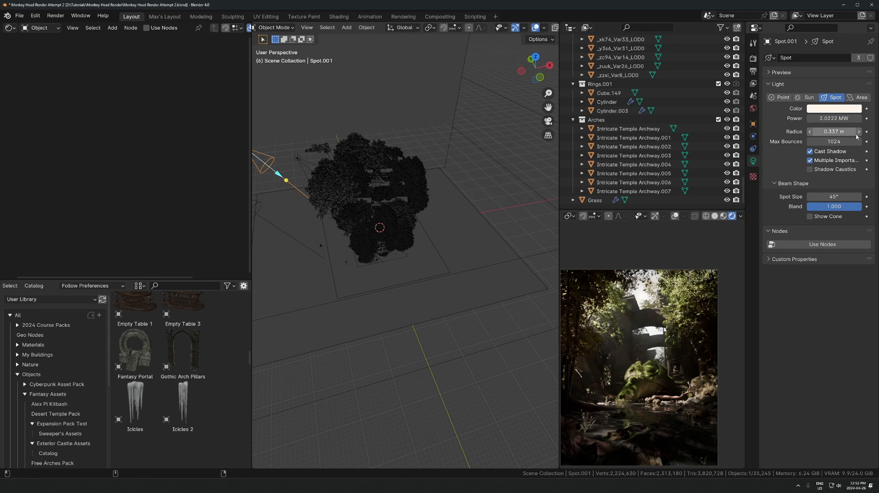
left_click_drag(832, 132, 851, 131)
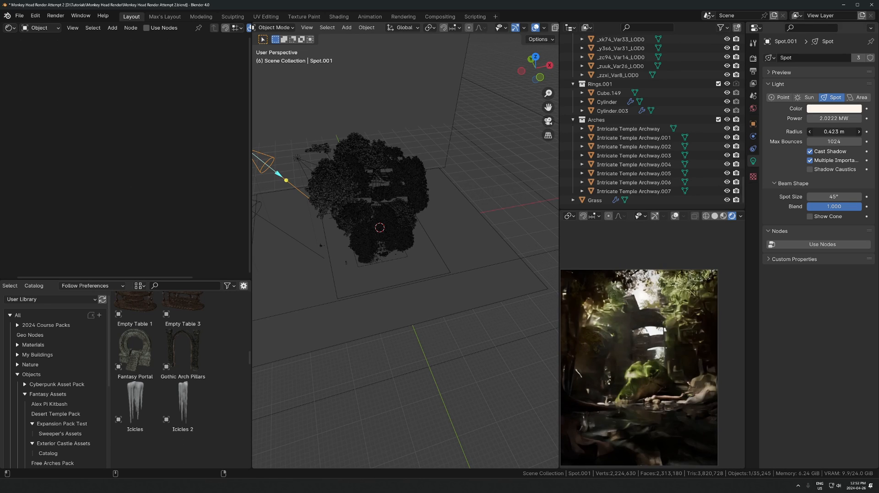
scroll(680, 375, "up", 1)
middle_click_drag(673, 406, 679, 365, "shift")
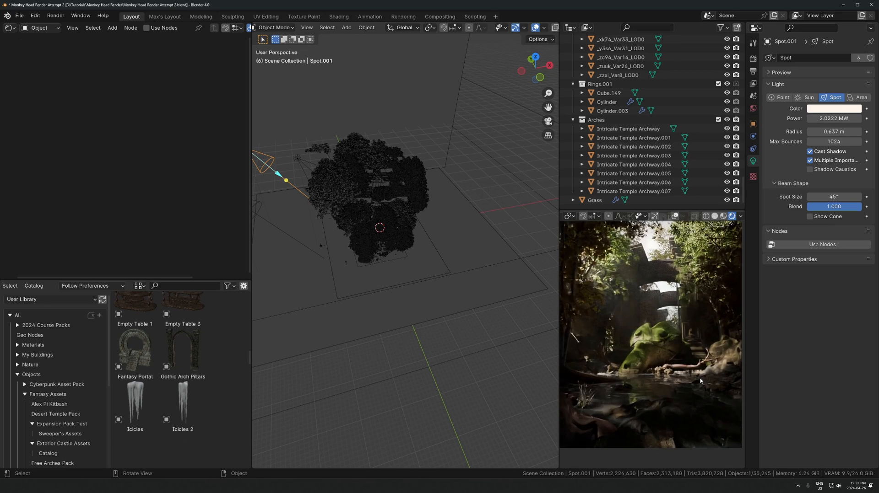
- Set the preview to solid shading and examine the render result's monkey head, carved pillar and trees in the Rendering workspace
left_click(714, 216)
left_click(404, 17)
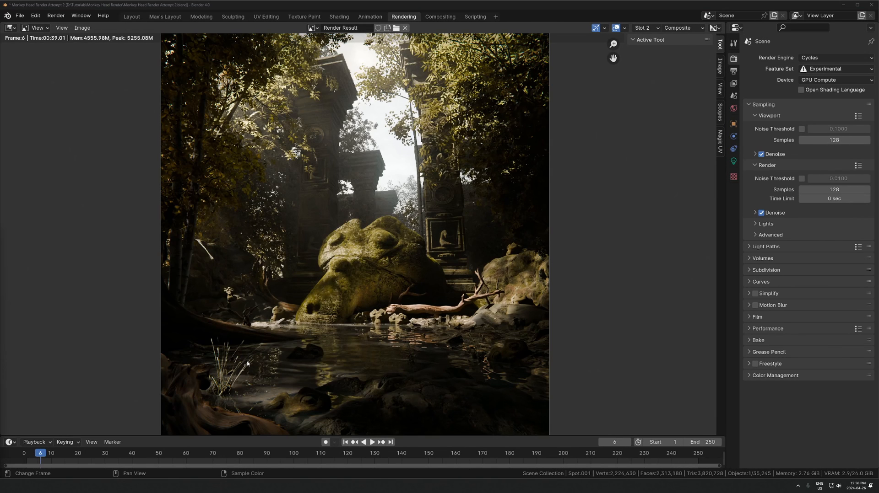
scroll(378, 268, "down", 1)
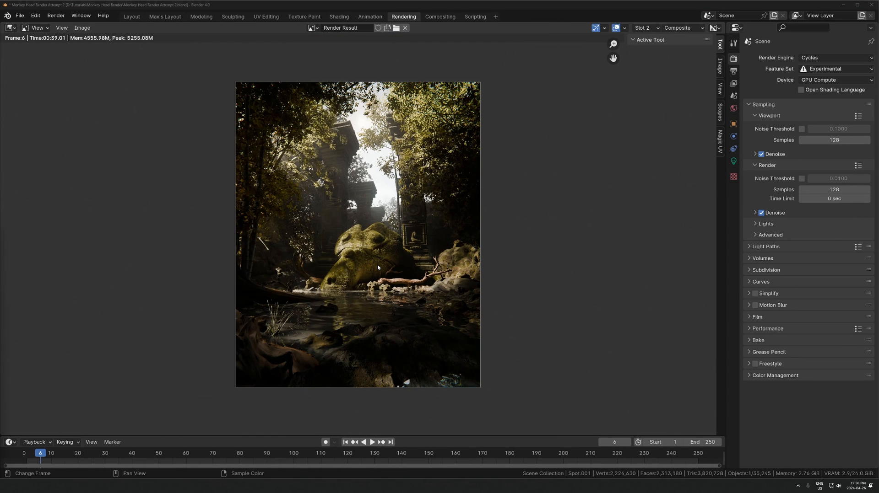
scroll(378, 268, "up", 1)
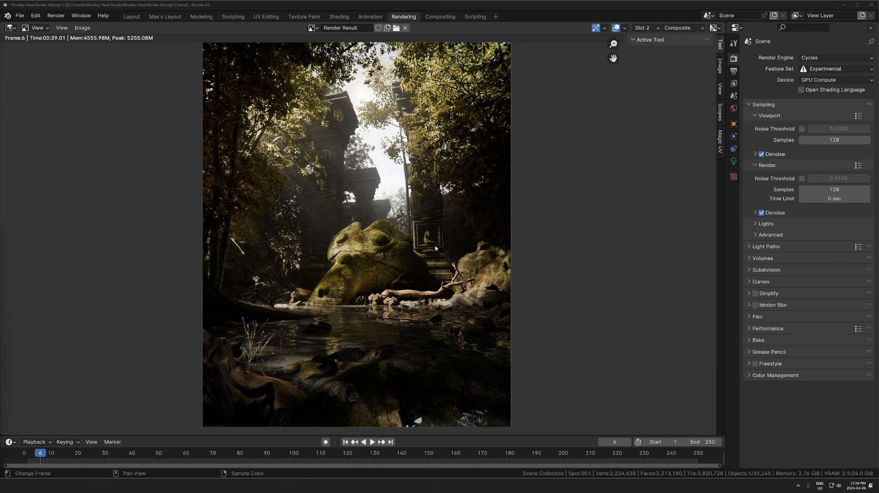
scroll(362, 264, "up", 6)
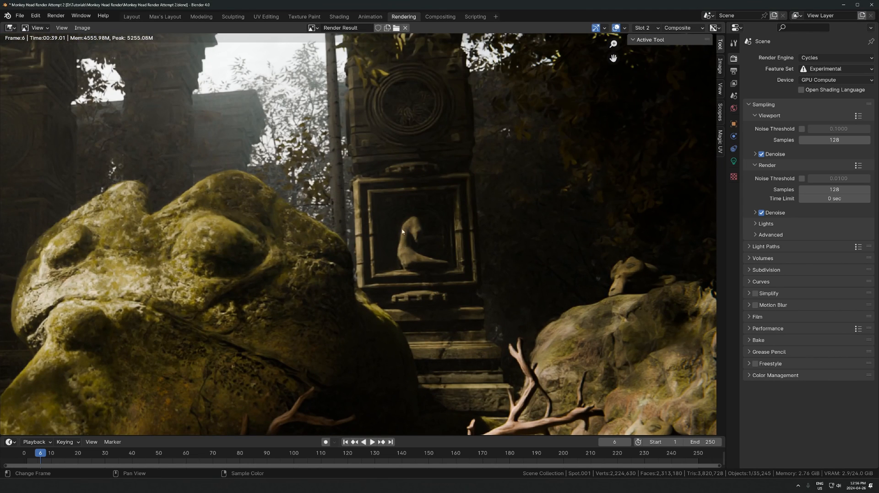
scroll(442, 276, "down", 5)
scroll(440, 246, "up", 4)
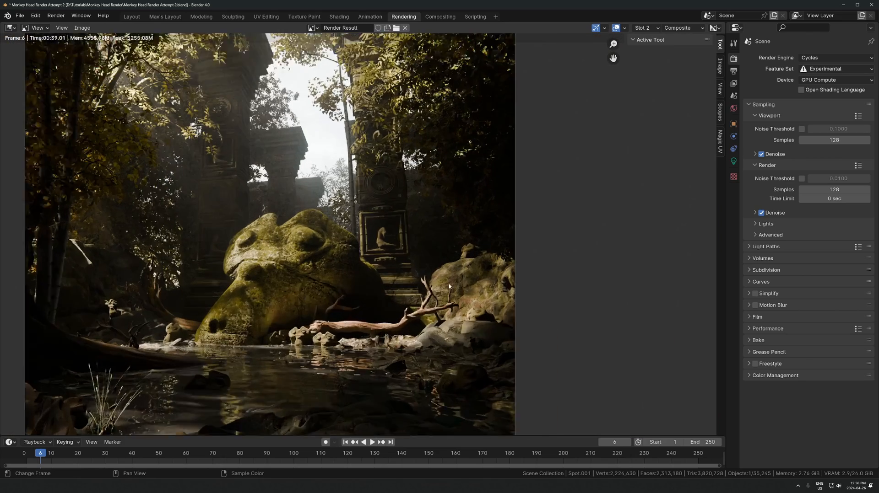
scroll(439, 246, "down", 2)
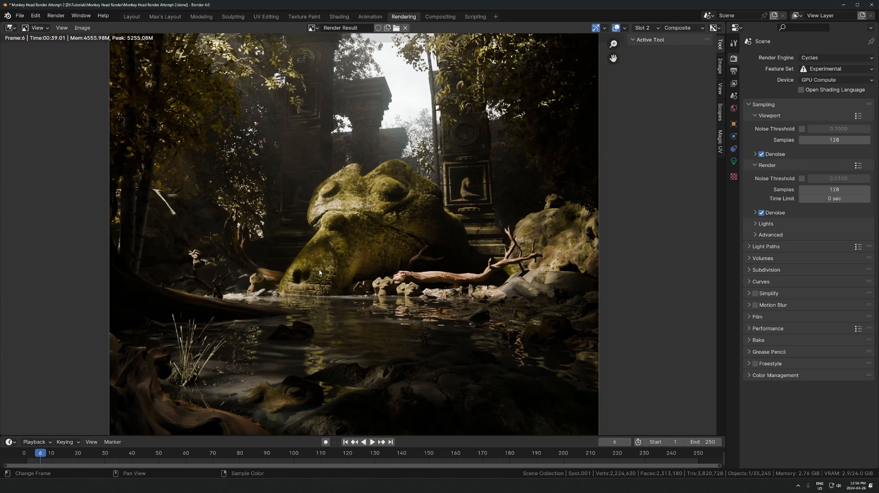
scroll(171, 291, "down", 3)
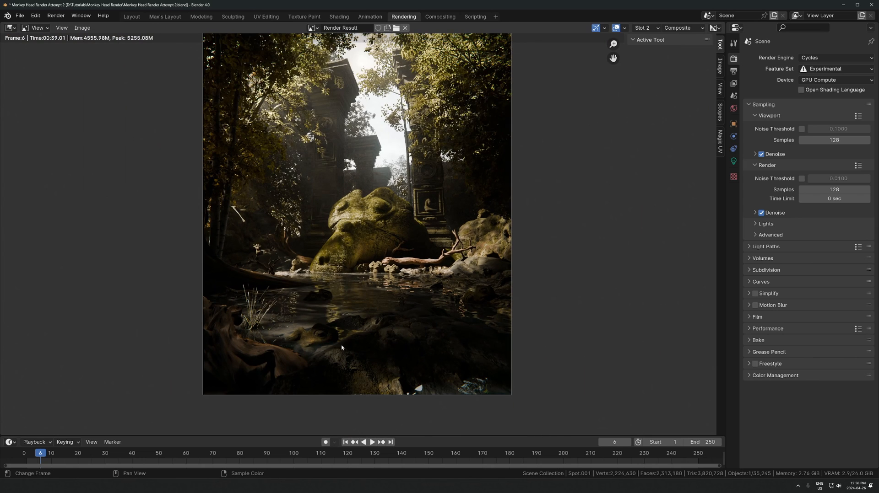
- Examine the render's foreground up close, including the water, twisted root, submerged stone head and dark rocks
scroll(314, 349, "up", 2)
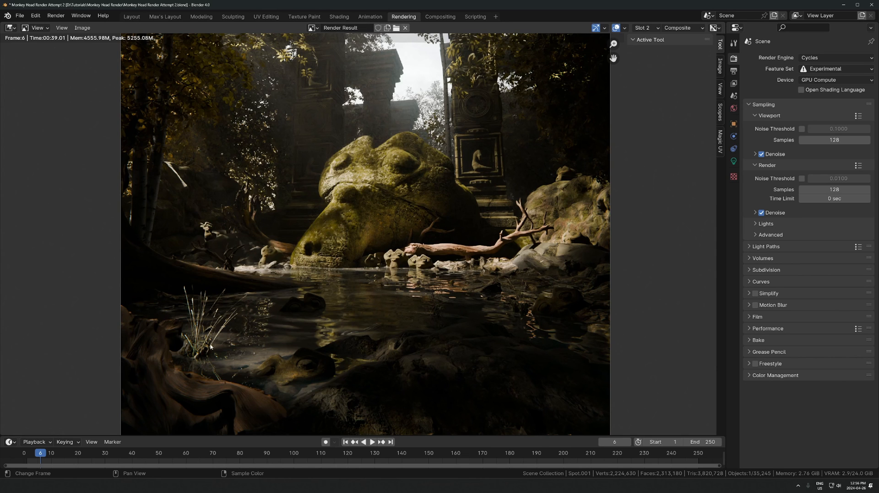
scroll(210, 347, "down", 2)
middle_click_drag(424, 373, 478, 221)
scroll(295, 229, "up", 6)
middle_click_drag(209, 165, 352, 337)
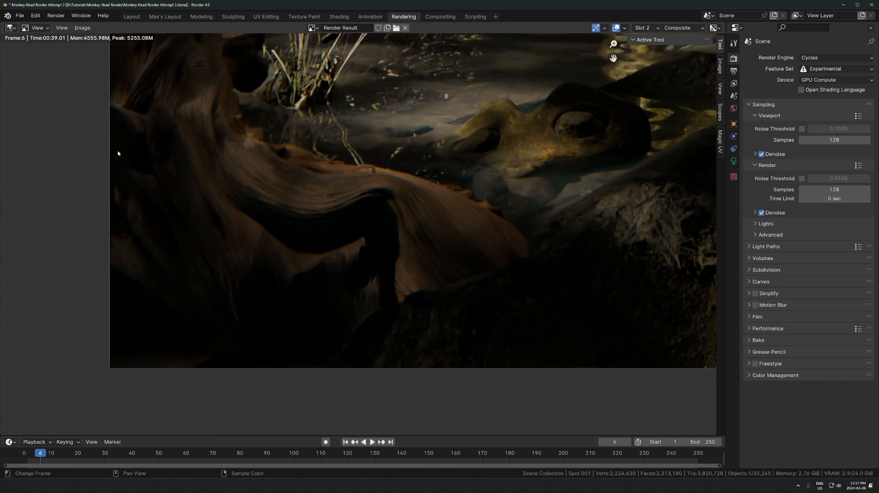
scroll(235, 140, "down", 2)
scroll(490, 266, "down", 3)
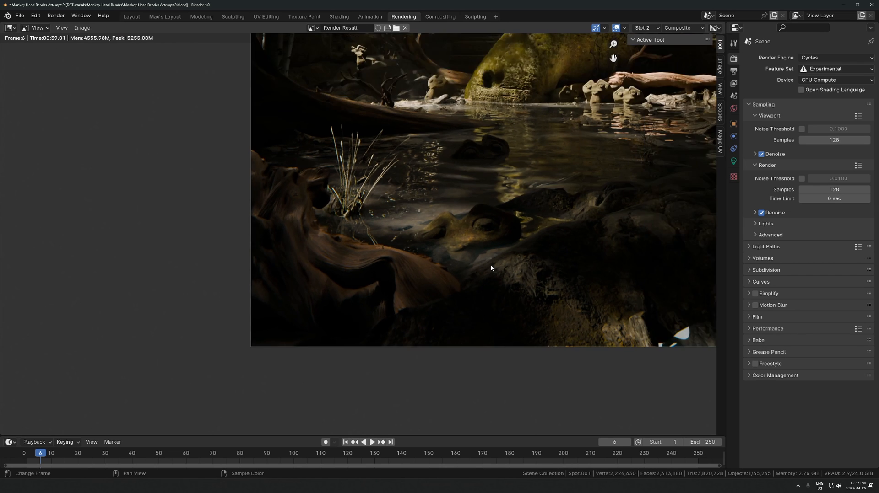
scroll(467, 314, "up", 2)
scroll(490, 311, "up", 2)
scroll(484, 303, "down", 1)
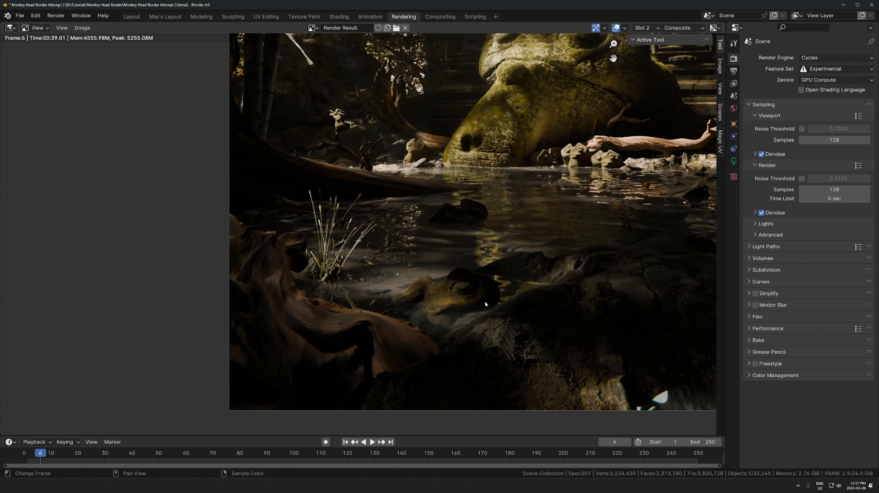
middle_click_drag(447, 351, 339, 382)
scroll(339, 382, "down", 1)
scroll(528, 299, "down", 1)
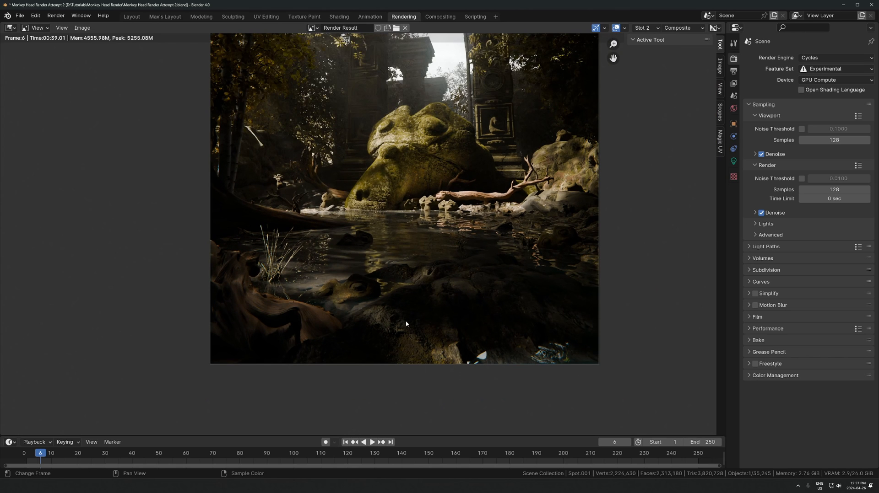
scroll(406, 324, "up", 5)
middle_click_drag(406, 324, 440, 126)
middle_click_drag(565, 298, 512, 187)
scroll(512, 187, "down", 5)
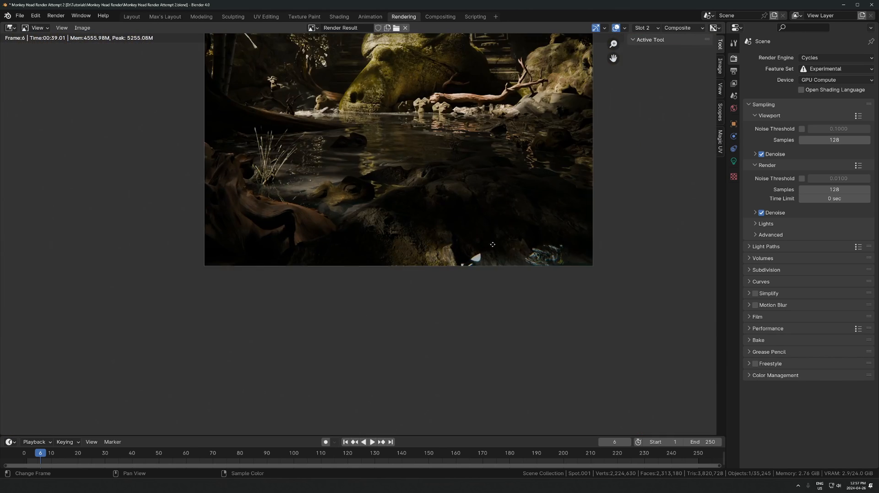
middle_click_drag(493, 244, 492, 298)
middle_click_drag(507, 157, 482, 221)
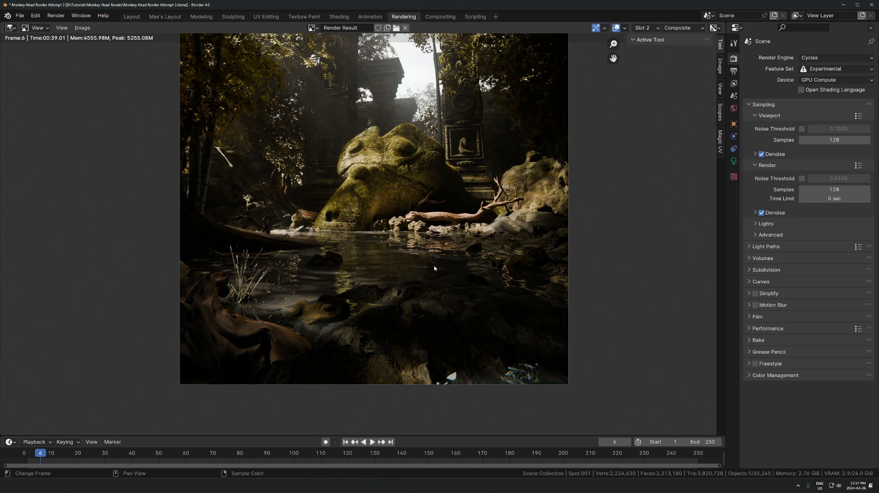
scroll(425, 310, "down", 1)
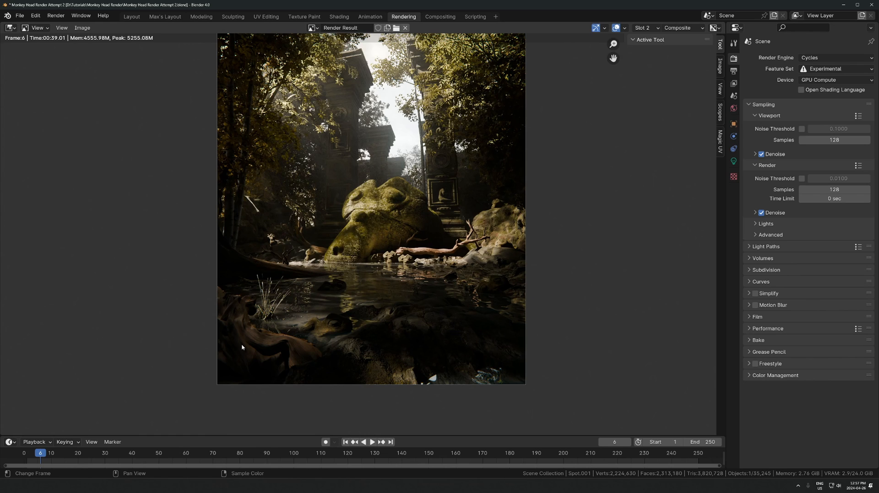
- Return to the Layout workspace to continue working on the scene
left_click(132, 17)
key("KP_0")
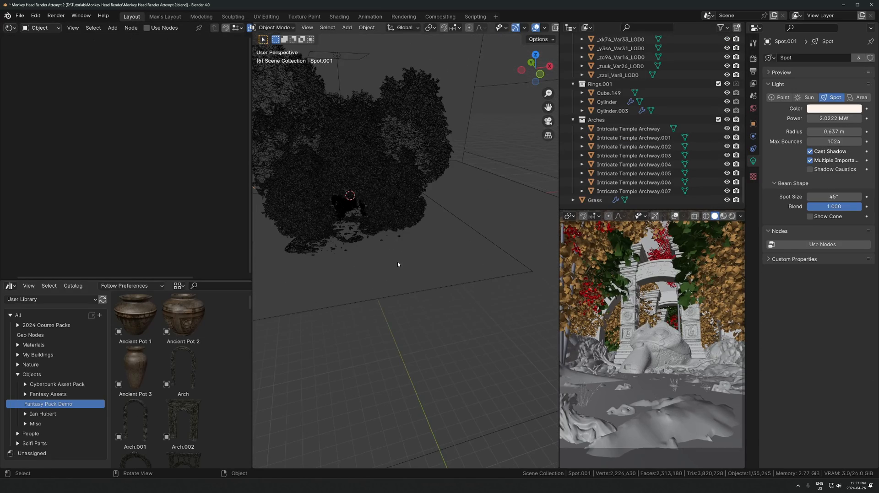
scroll(393, 260, "up", 5)
middle_click_drag(409, 353, 408, 206, "shift")
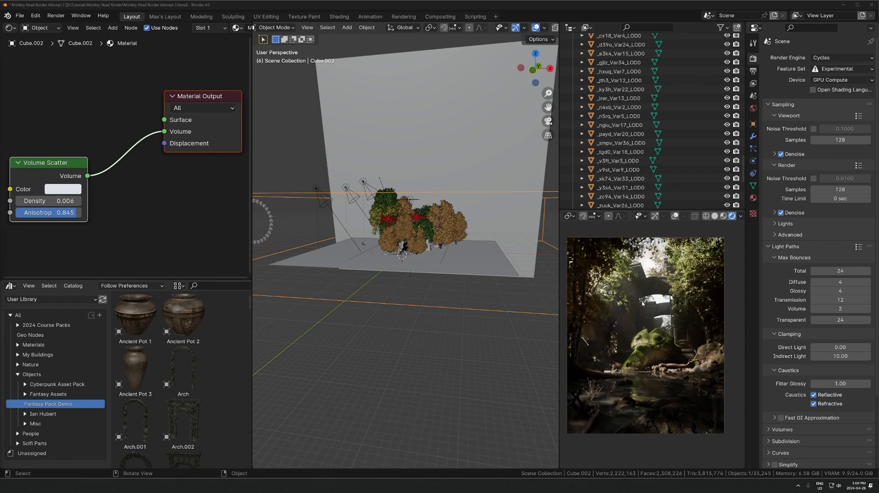
left_click(67, 201)
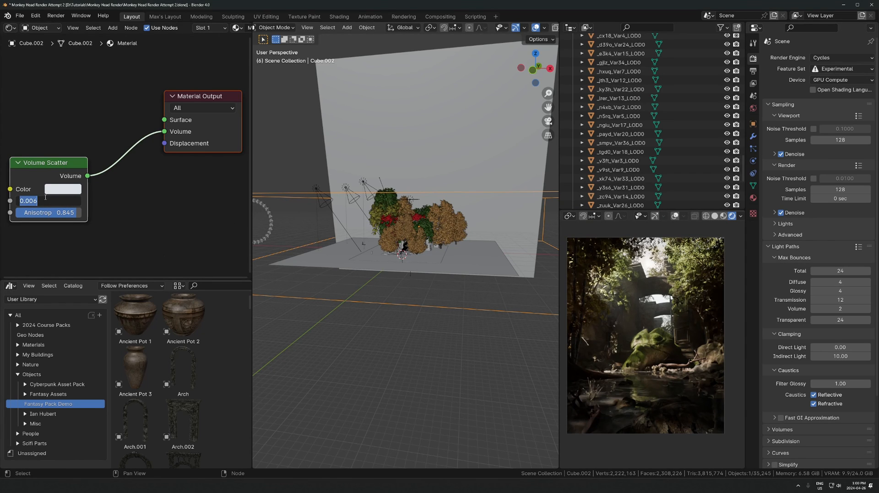
left_click(51, 201)
key("Escape")
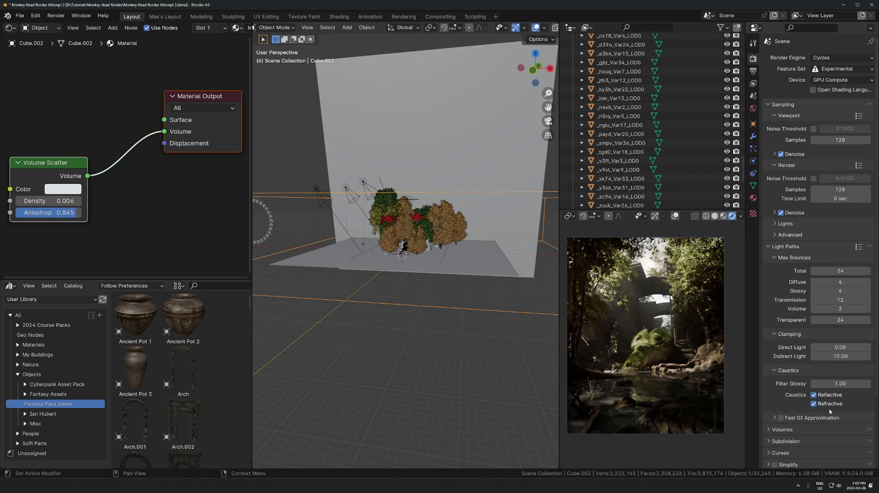
- Set the final render samples to 300
double_click(840, 190)
type("300")
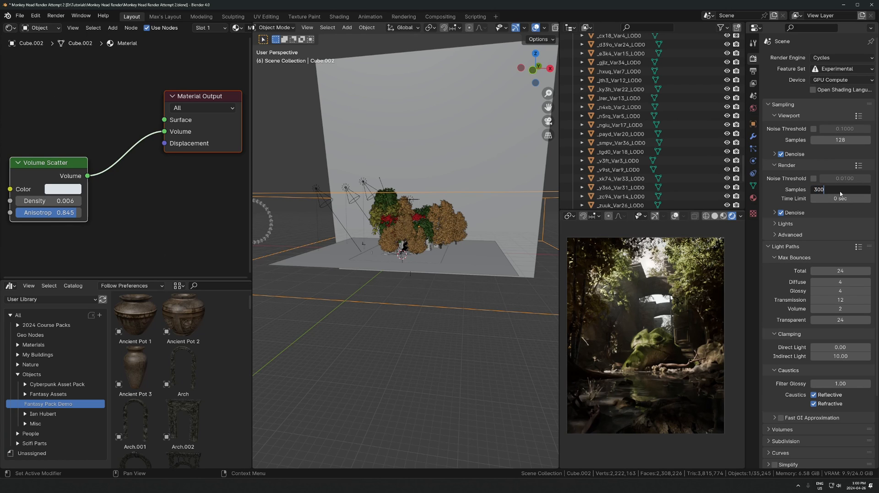
key("Return")
- Set the final render samples to 250
double_click(849, 189)
type("200")
key("BackSpace")
key("BackSpace")
type("50")
key("Return")
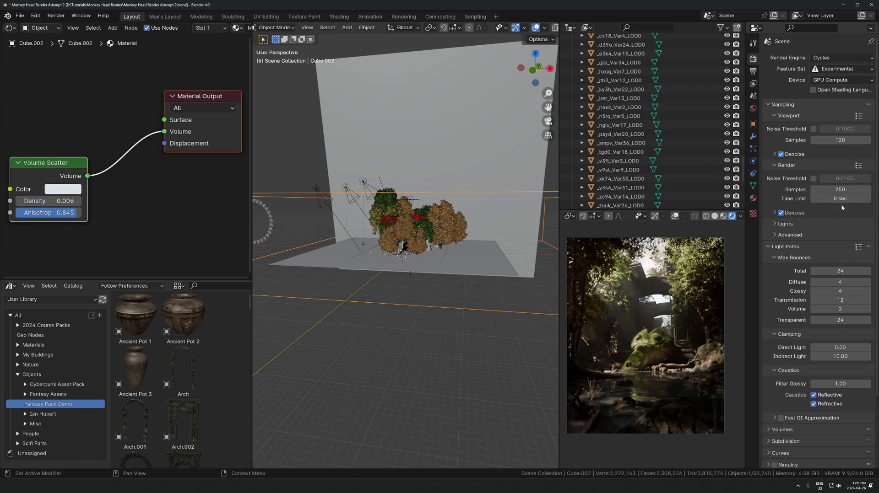
scroll(821, 284, "down", 5)
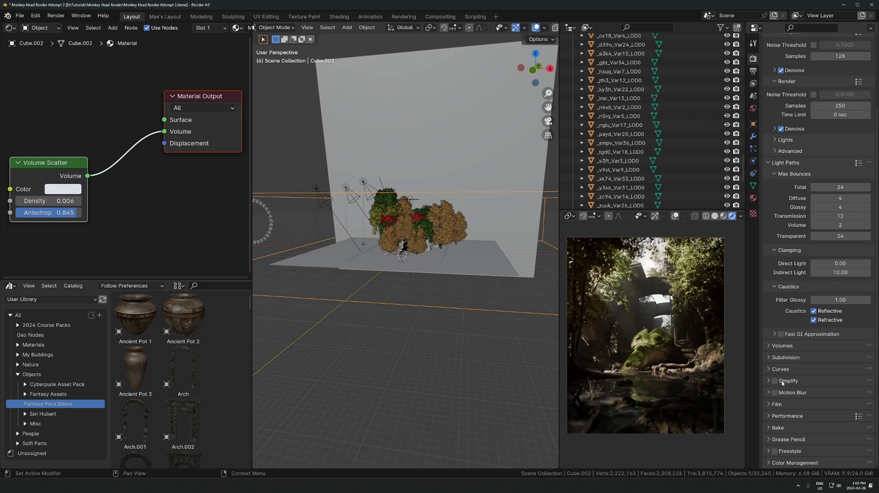
left_click(772, 408)
left_click(772, 314)
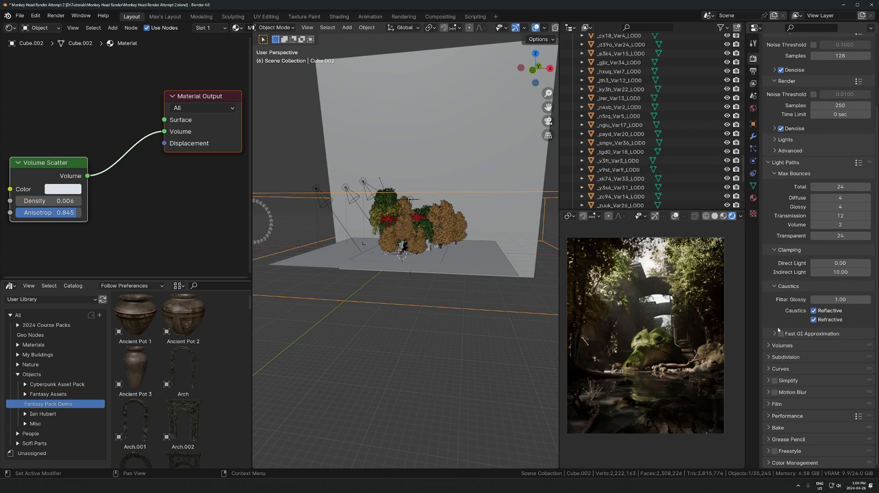
- Set the output resolution scale to 75%, then return to the Cycles render settings
scroll(806, 357, "up", 5)
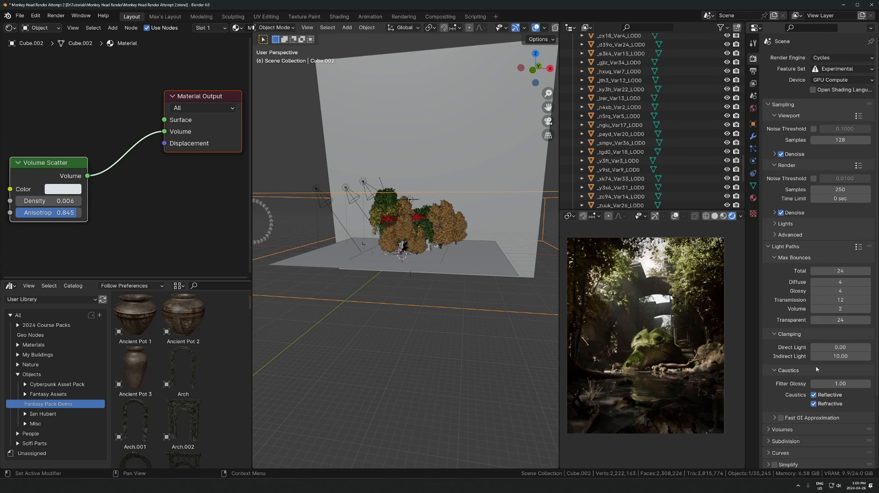
left_click(753, 71)
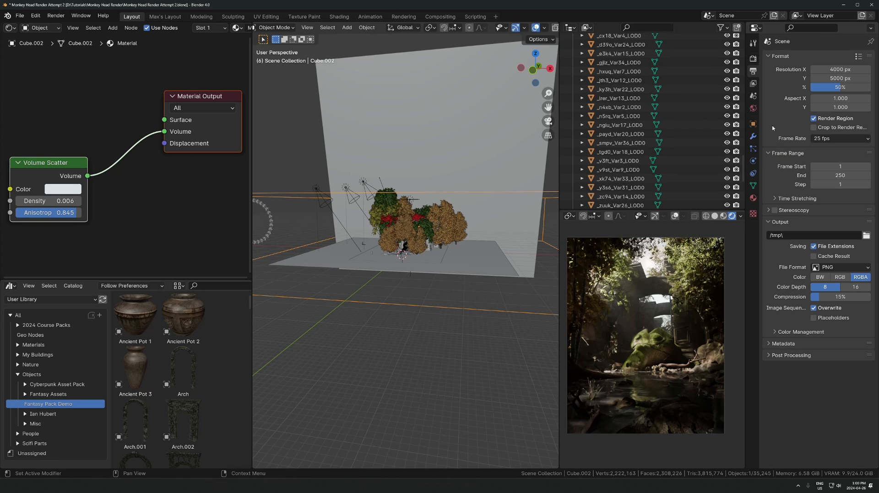
left_click(845, 87)
type("75")
key("Return")
left_click(752, 59)
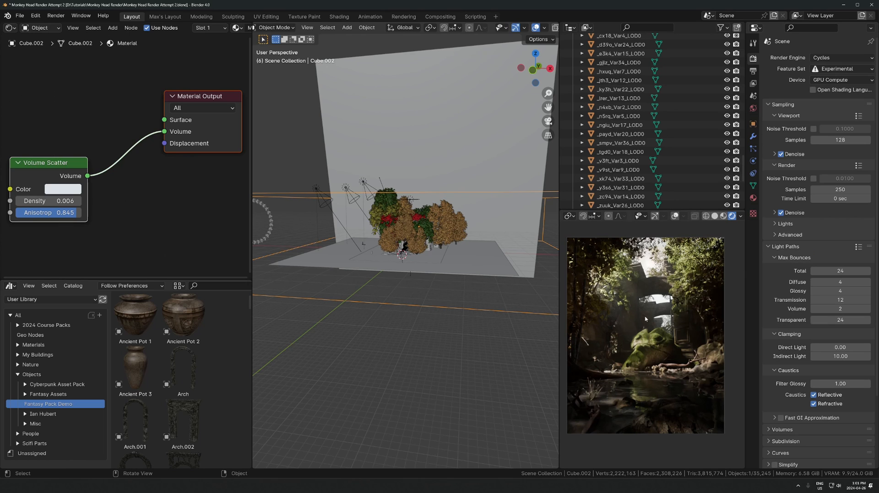
- View the scene through the camera and open the render's color management settings
key("KP_0")
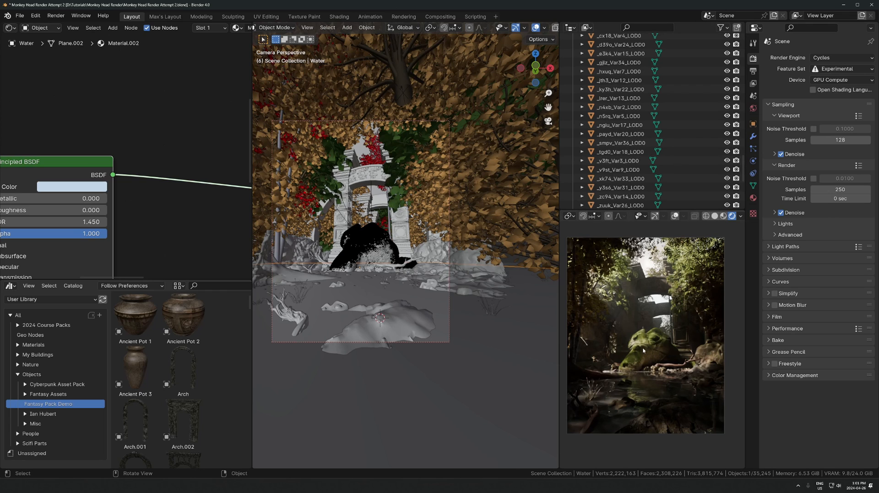
left_click(433, 240)
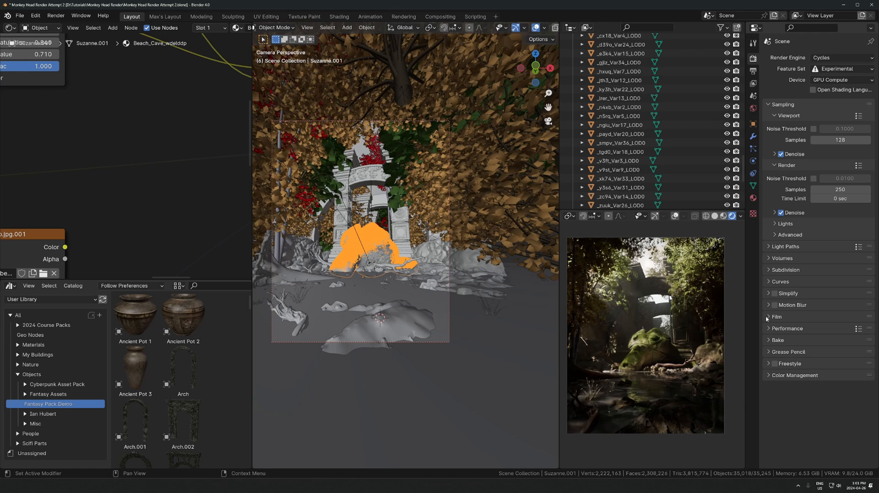
left_click(795, 376)
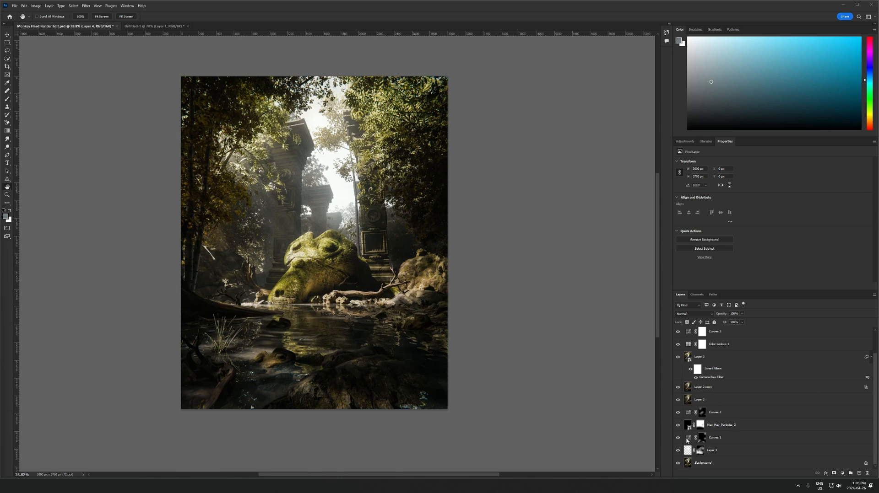
- In Photoshop, compare the Background render alone with the full layered edit, finishing with only the Background layer shown
left_click(679, 462, "alt")
scroll(372, 247, "up", 2, "alt")
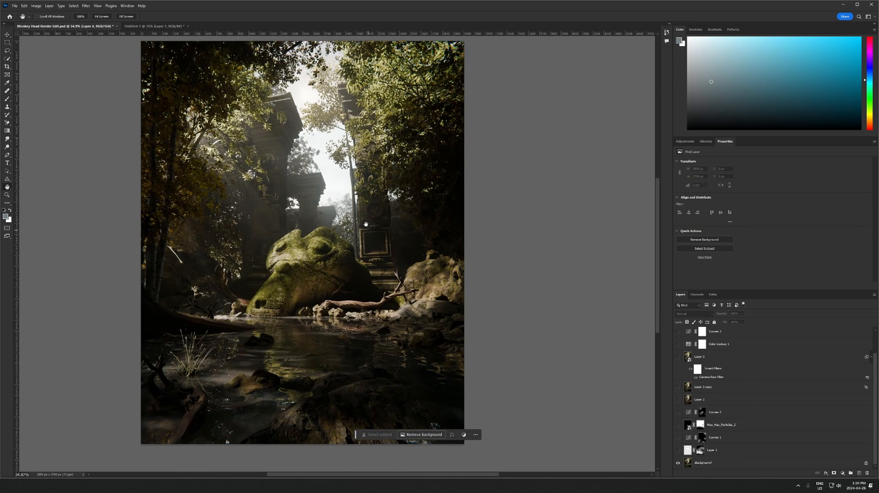
scroll(366, 224, "down", 1, "alt")
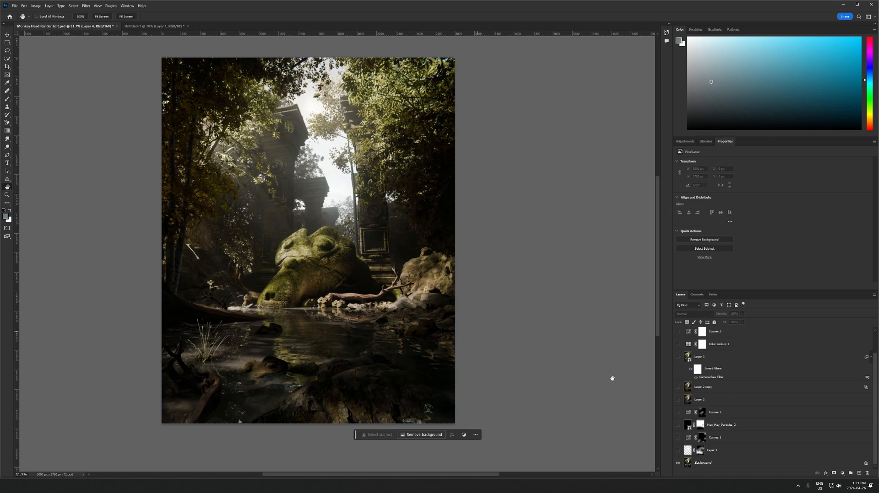
left_click(678, 463, "alt")
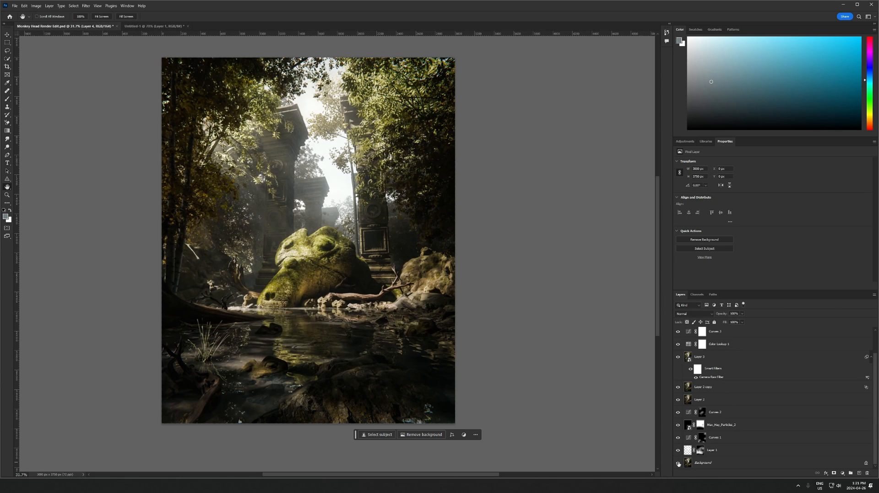
left_click(678, 464, "alt")
left_click(678, 463, "alt")
left_click(678, 464, "alt")
left_click(679, 463, "alt")
left_click(678, 464, "alt")
left_click(678, 463, "alt")
left_click(678, 463, "alt")
left_click(678, 463, "alt")
left_click(679, 463, "alt")
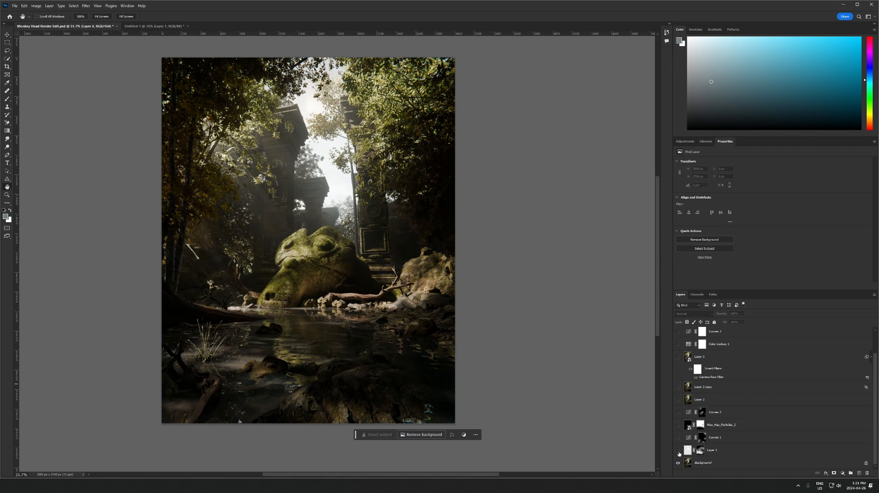
- Show Layer 1 above the Background and compare the mossy head area with and without it
left_click(678, 451)
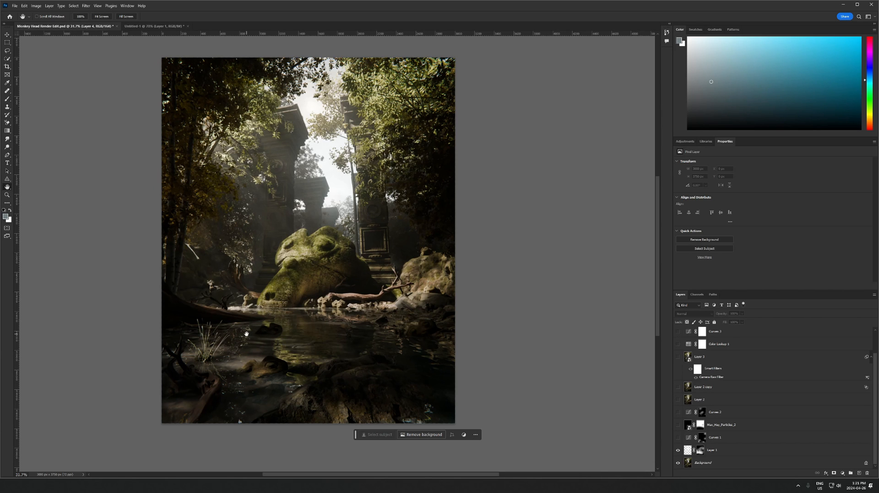
scroll(261, 285, "up", 3, "alt")
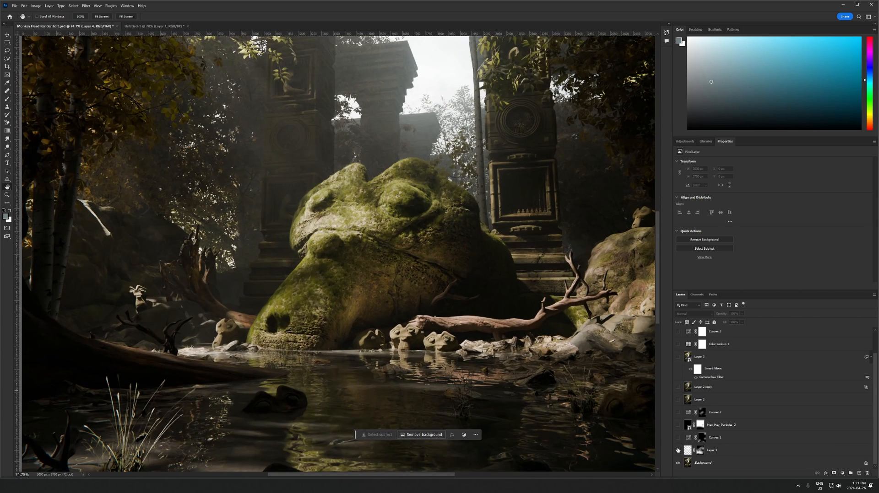
left_click(678, 450)
left_click(678, 451)
left_click(678, 451)
left_click(679, 451)
scroll(307, 384, "down", 2, "alt")
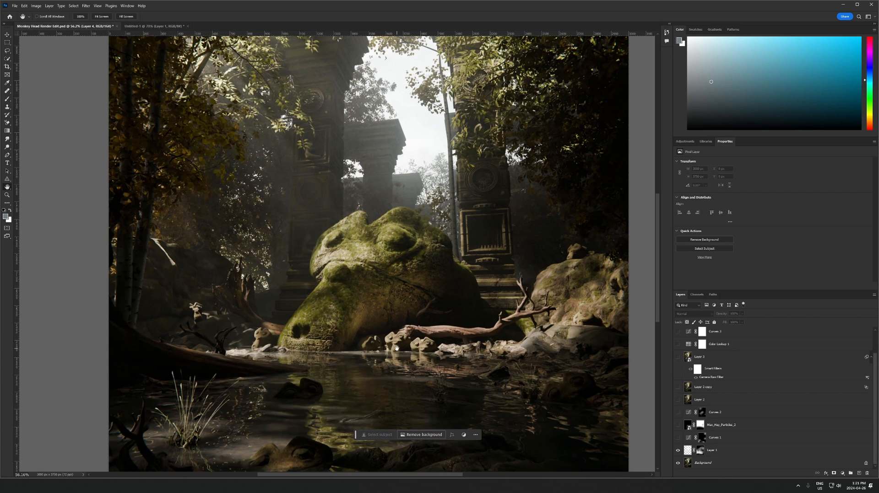
- Show the Curves 1 adjustment layer and compare the whole image with and without it
left_click(676, 438)
scroll(305, 293, "down", 7, "alt")
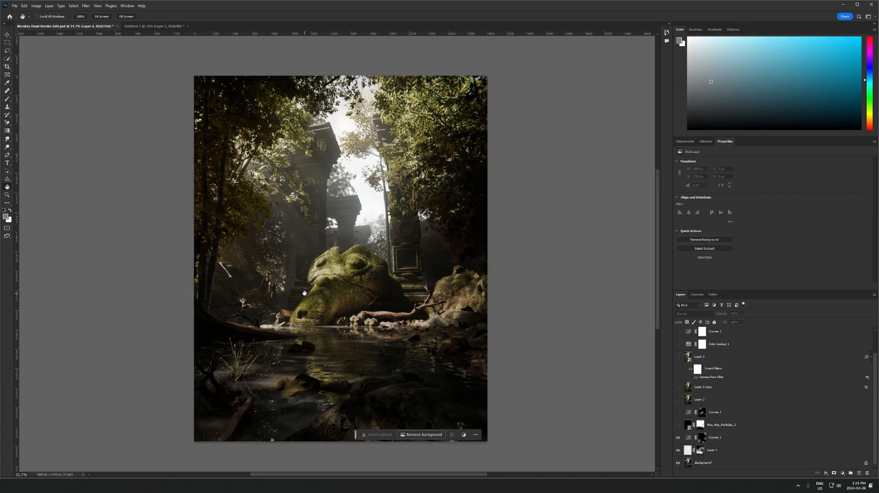
left_click(678, 438)
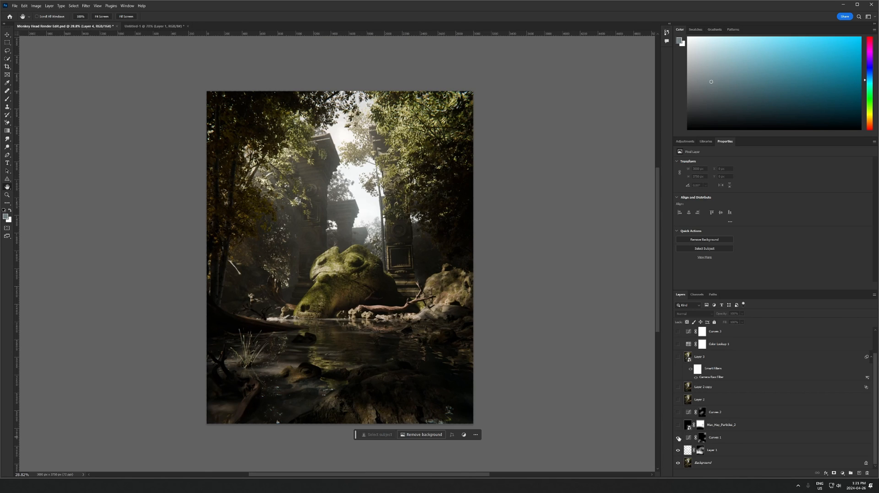
left_click(678, 438)
left_click(678, 438)
left_click(678, 439)
left_click(678, 439)
left_click(678, 438)
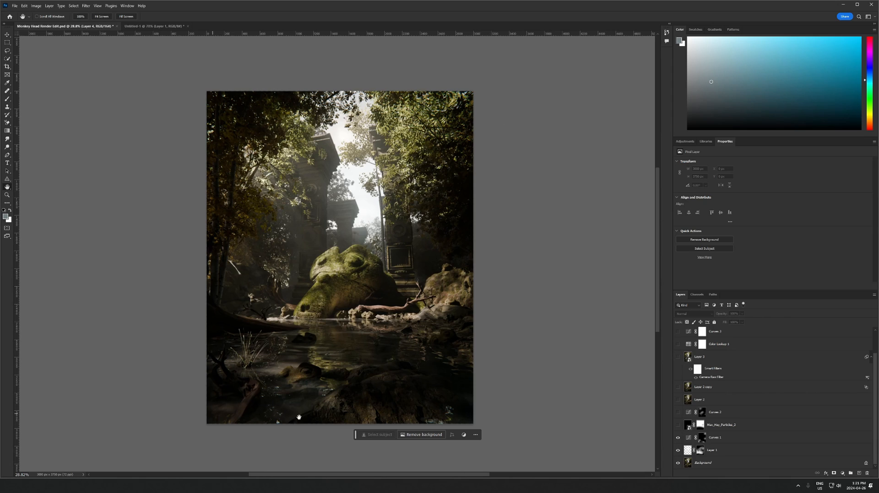
left_click(678, 438)
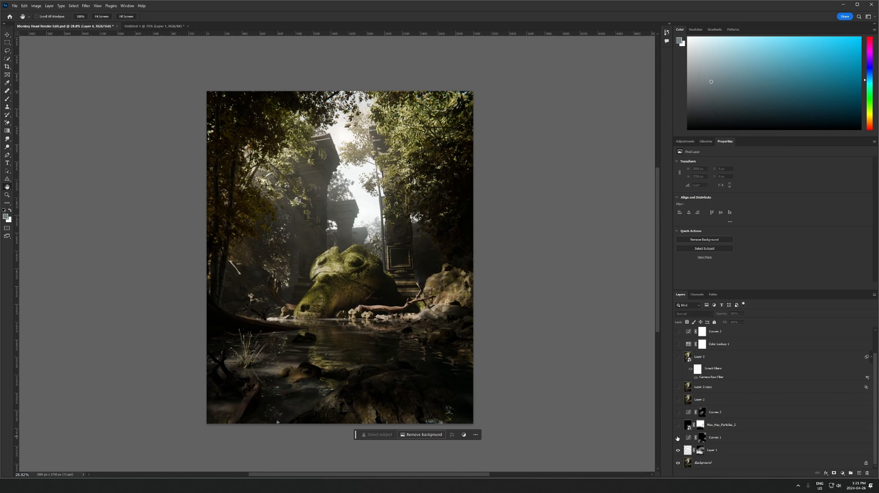
left_click(678, 438)
left_click(678, 438)
left_click(678, 438)
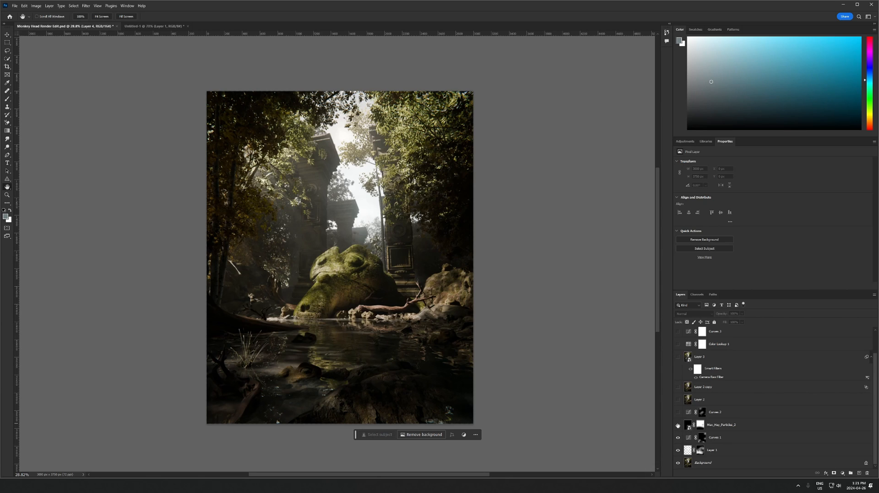
- Compare the image with and without the Curves 2 adjustment layer
left_click(678, 412)
left_click(678, 413)
left_click(678, 413)
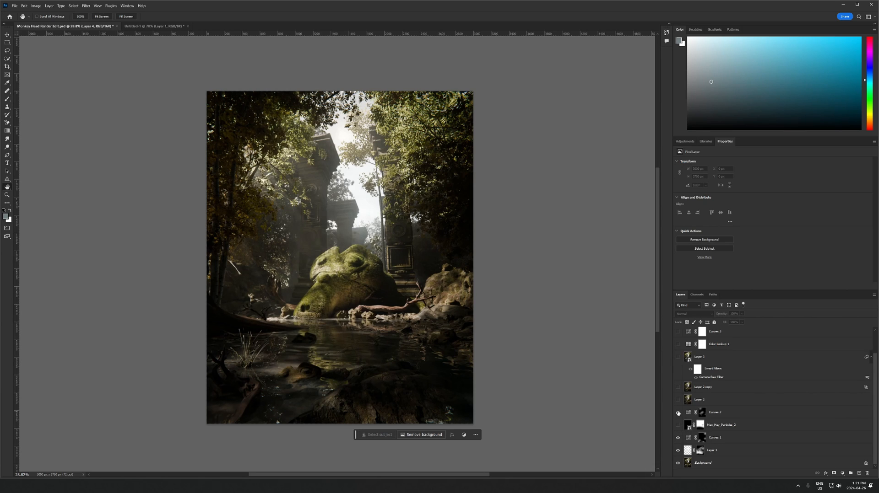
left_click(678, 413)
left_click(678, 413)
left_click(677, 413)
left_click(678, 412)
left_click(678, 413)
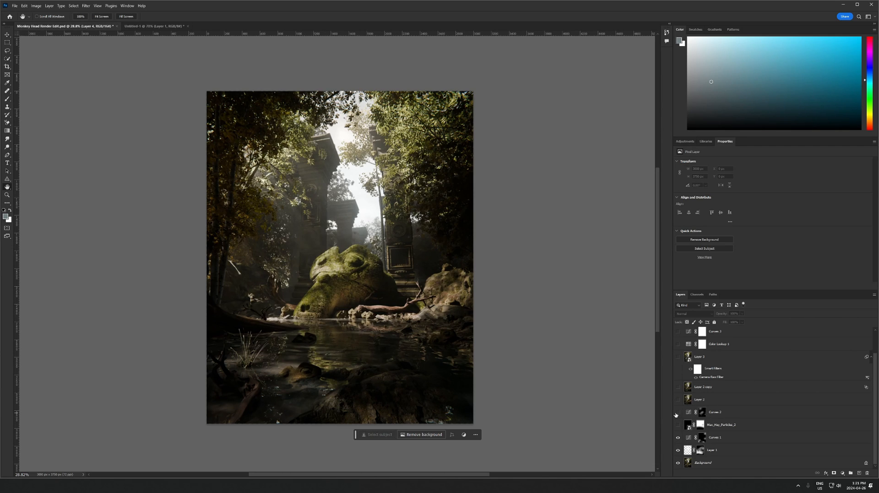
left_click(677, 413)
- Move the Curves 2 layer below the particles layer and check its effect by toggling its visibility
left_click_drag(740, 412, 712, 430)
left_click(677, 425)
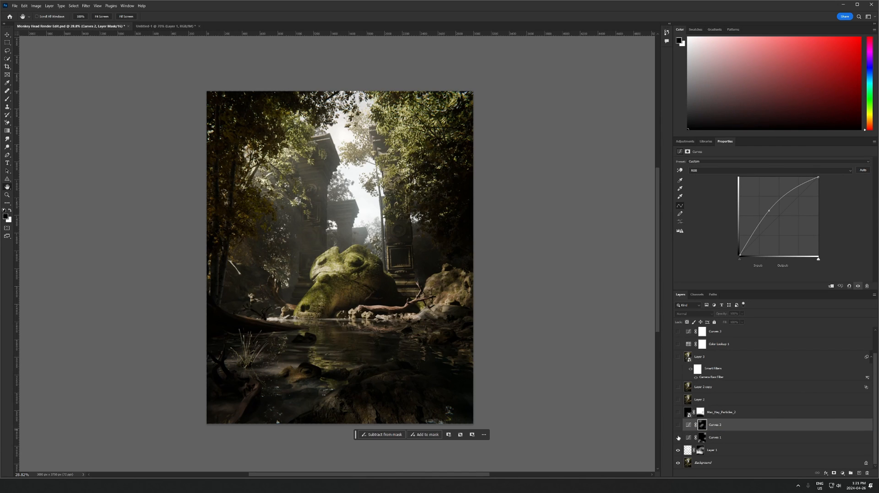
left_click(677, 426)
left_click(677, 426)
left_click(677, 426)
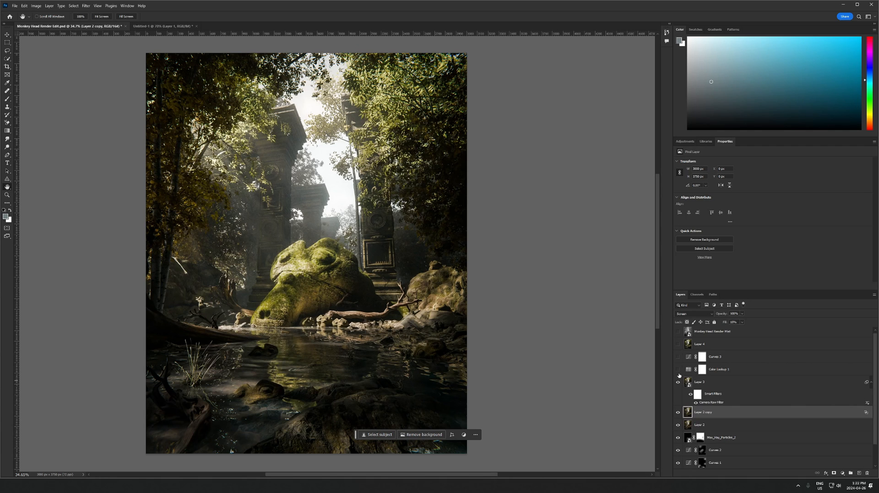
- Open Layer 3's Camera Raw smart filter and review its Light, Color and Effects settings
left_click(707, 384)
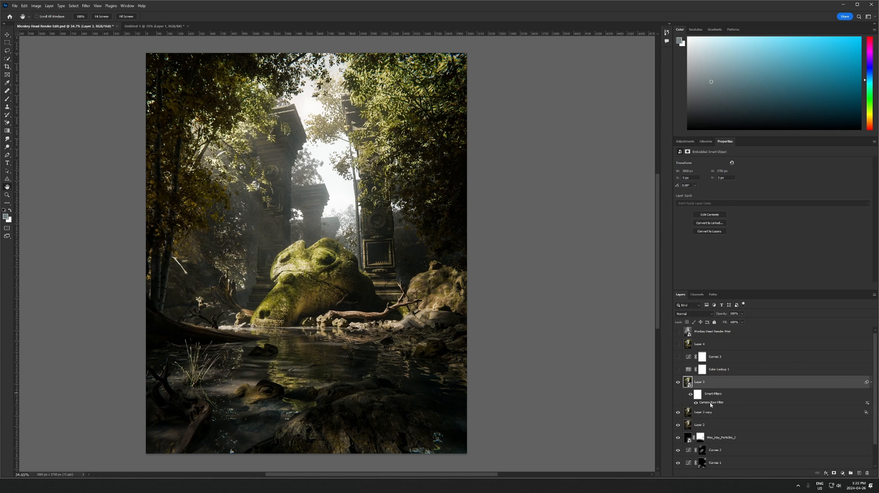
double_click(710, 401)
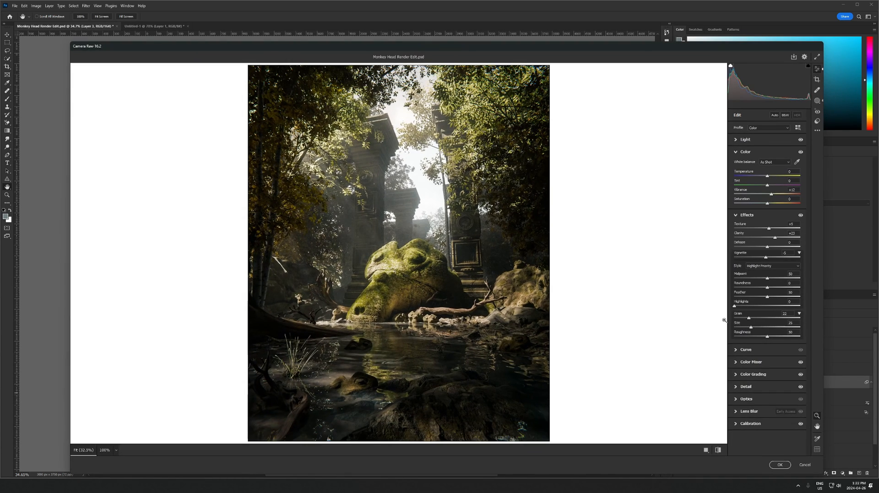
left_click(742, 140)
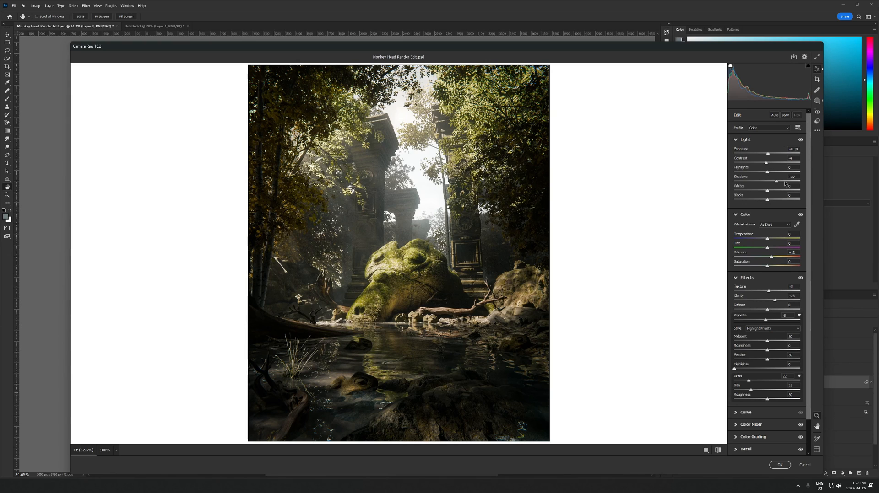
scroll(770, 233, "down", 2)
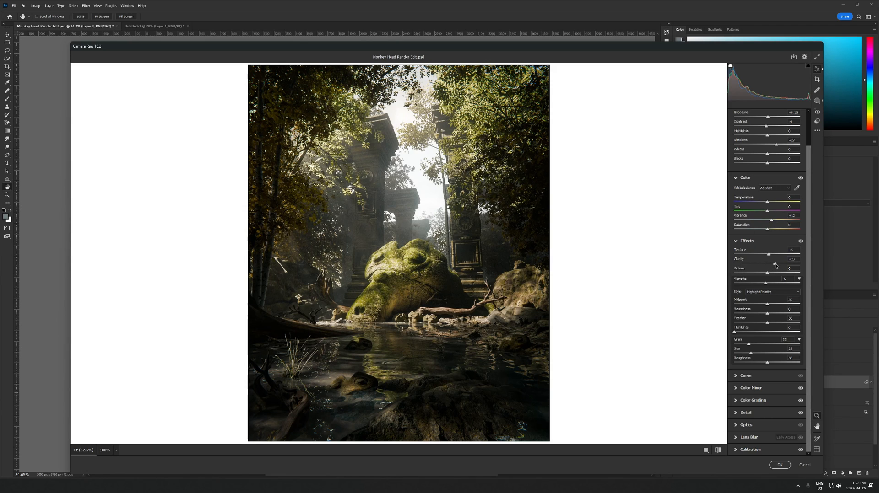
- Compare the Camera Raw preview with and without the Effects adjustments, leaving them enabled
left_click(800, 242)
left_click(800, 243)
left_click(800, 242)
left_click(800, 243)
left_click(801, 242)
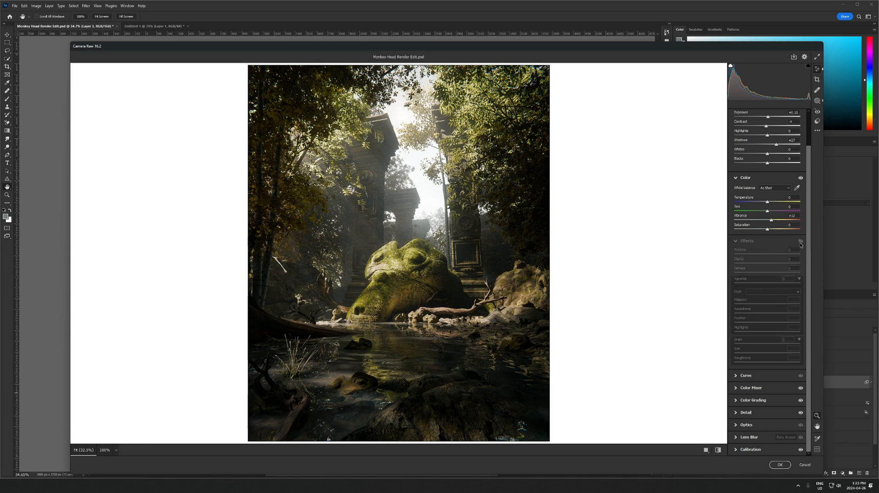
left_click(800, 242)
left_click(800, 242)
left_click(800, 243)
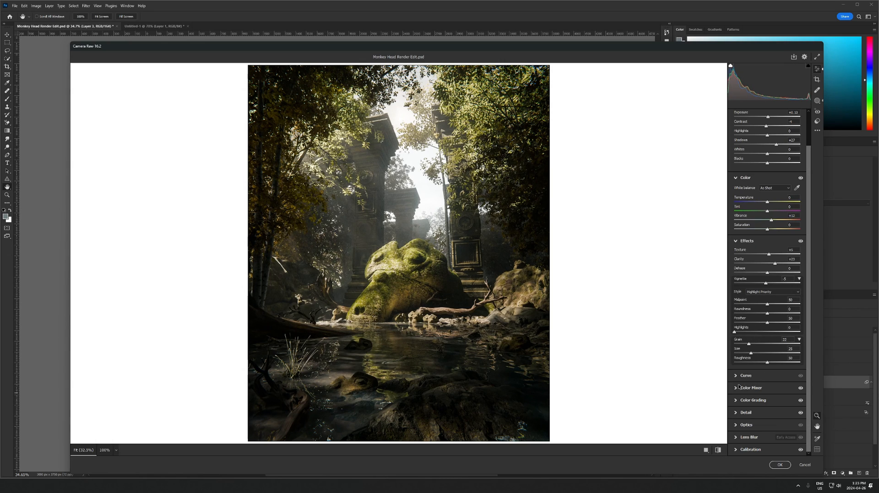
- Examine the Detail sharpening up close on the stone head, comparing it with and without the adjustment
left_click(746, 412)
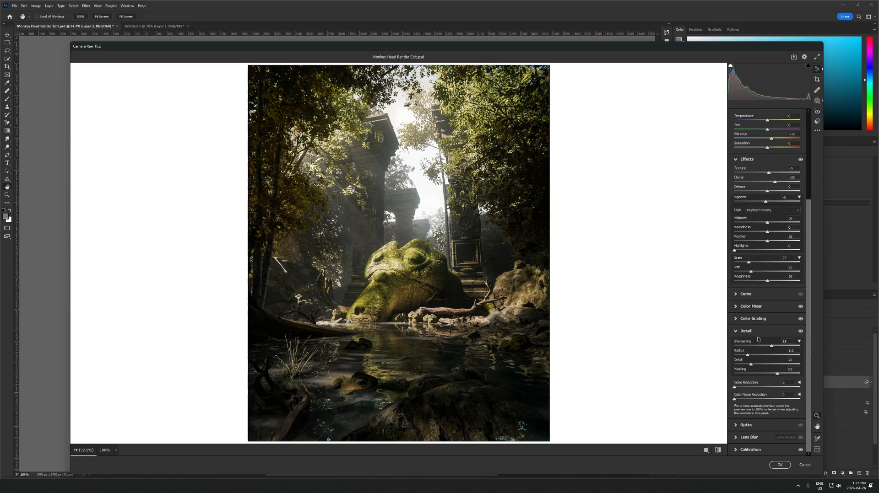
left_click(800, 331)
left_click_drag(383, 279, 480, 268)
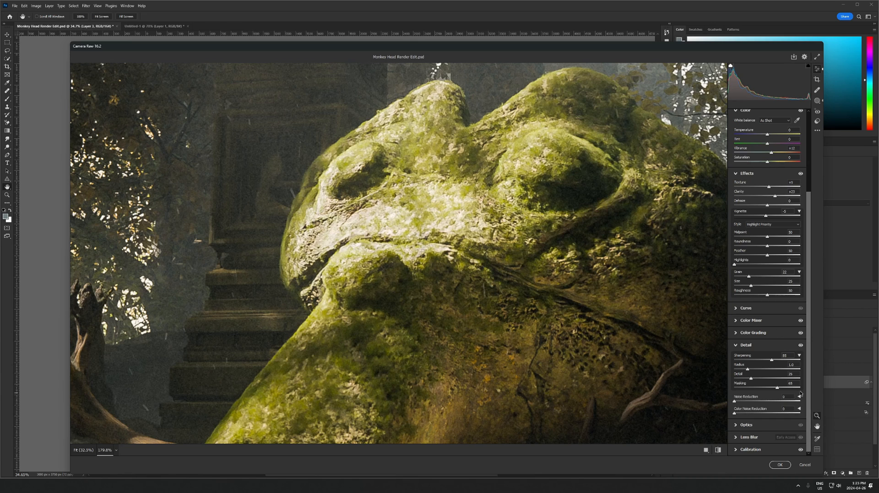
left_click(800, 345)
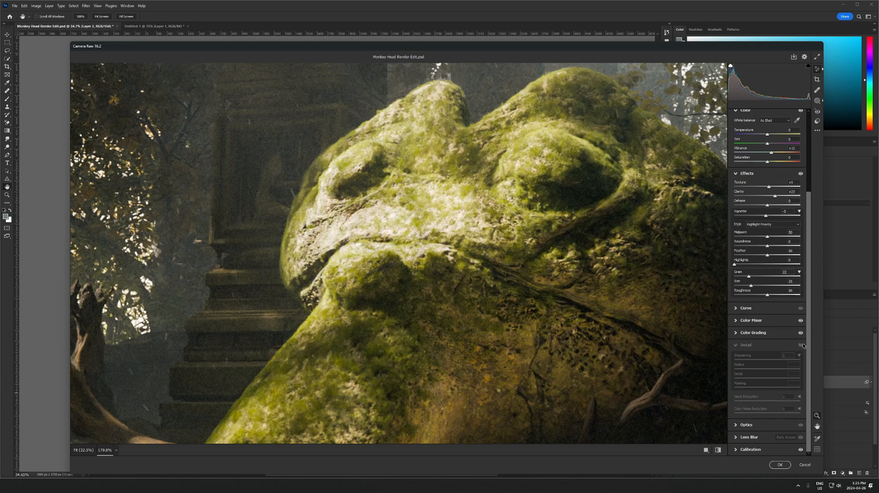
left_click(800, 345)
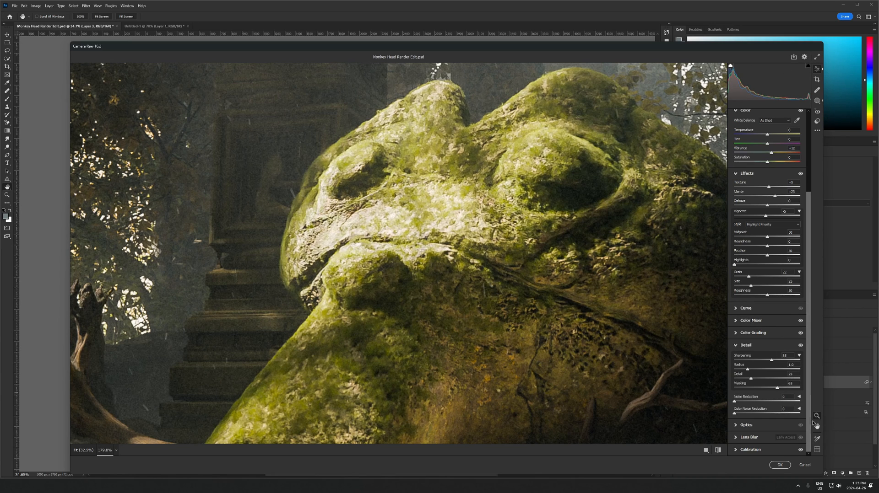
- Collapse the Detail and Calibration settings and accept the Camera Raw filter on Layer 3
left_click(739, 347)
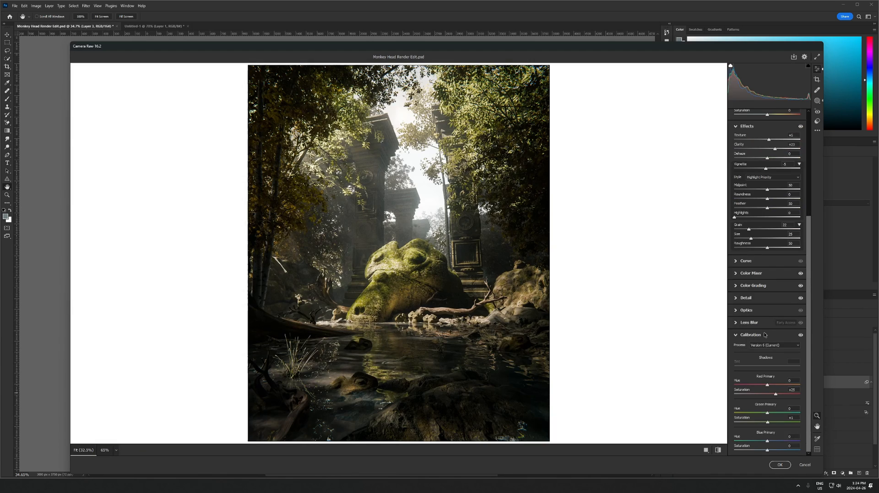
left_click(764, 335)
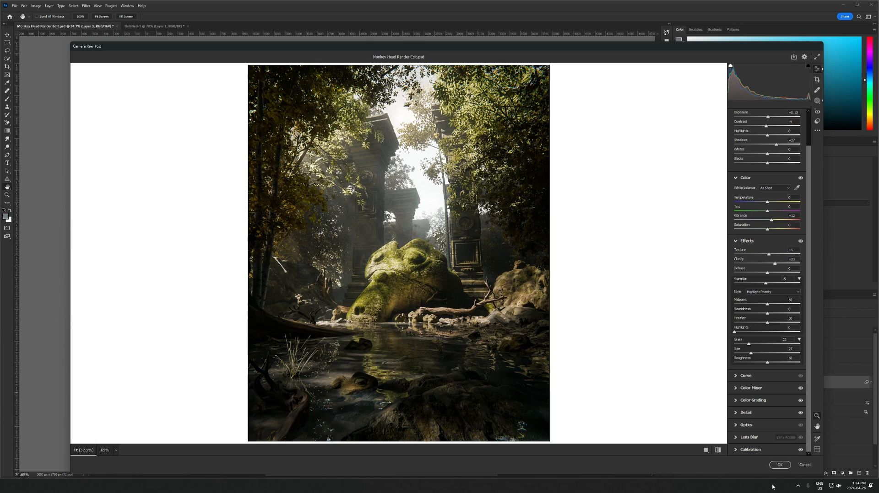
left_click(780, 465)
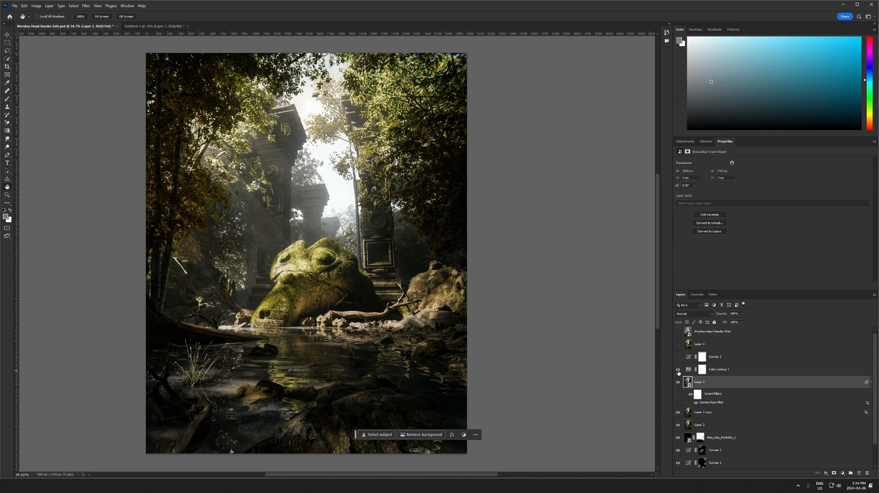
- Select the Curves 3 adjustment layer, make it visible and inspect the graded image
left_click(718, 357)
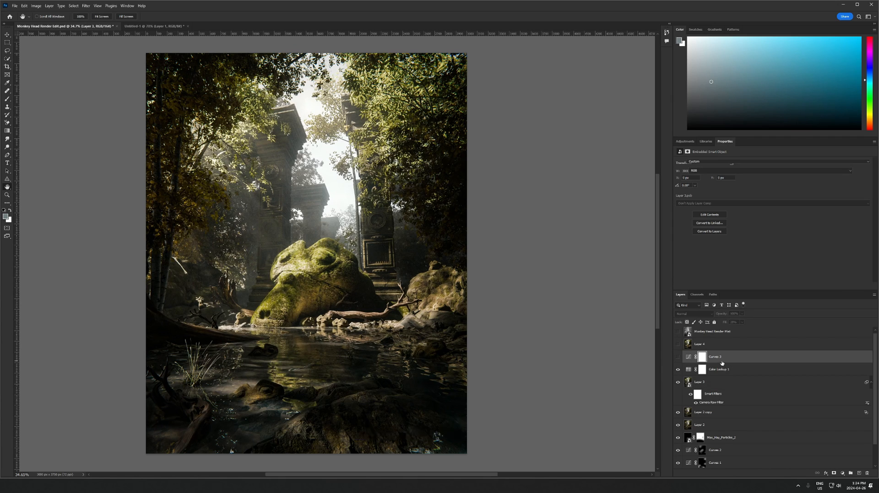
left_click(679, 358)
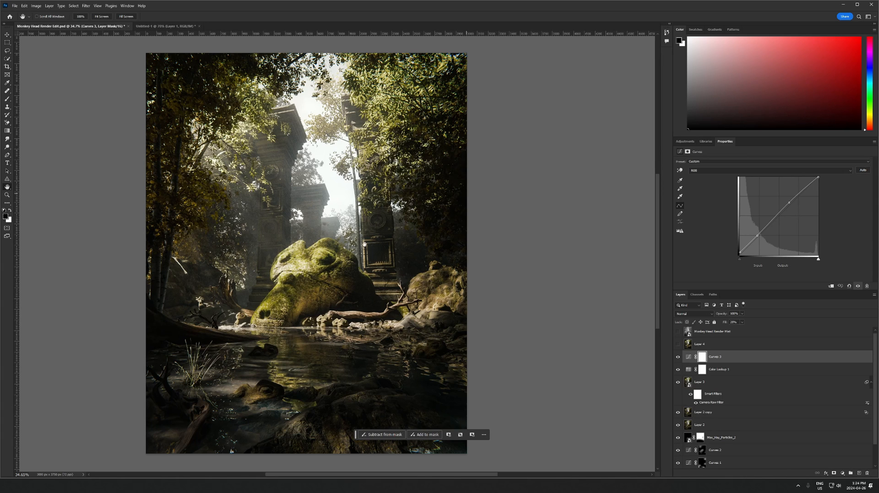
scroll(280, 148, "down", 2, "alt")
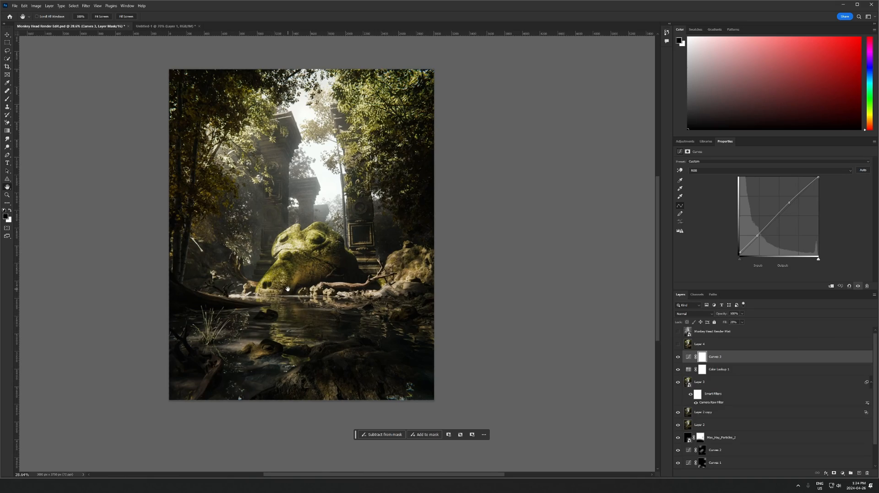
scroll(295, 273, "up", 5, "alt")
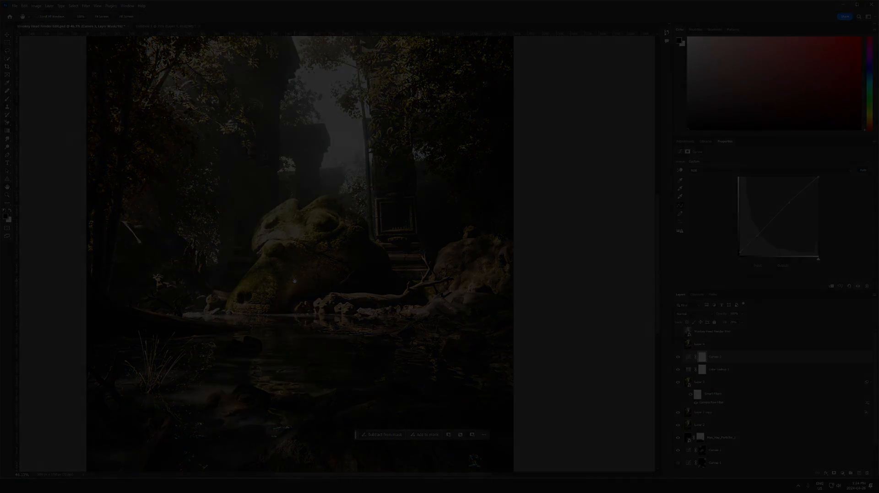